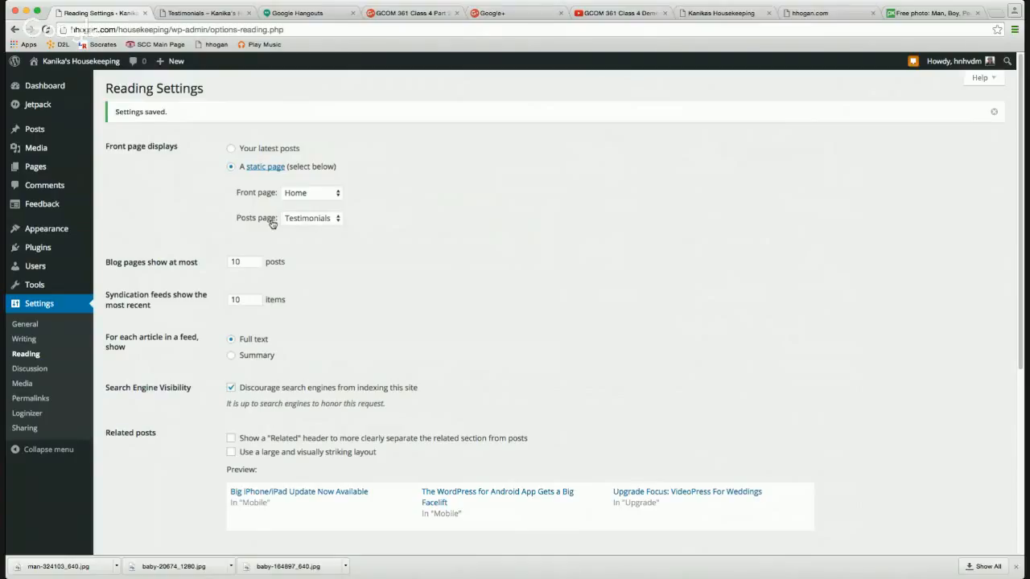
Confirm Testimonials is the posts page, then view the live Testimonials page listing 'Hello world!'.
left_click(304, 221)
left_click(194, 15)
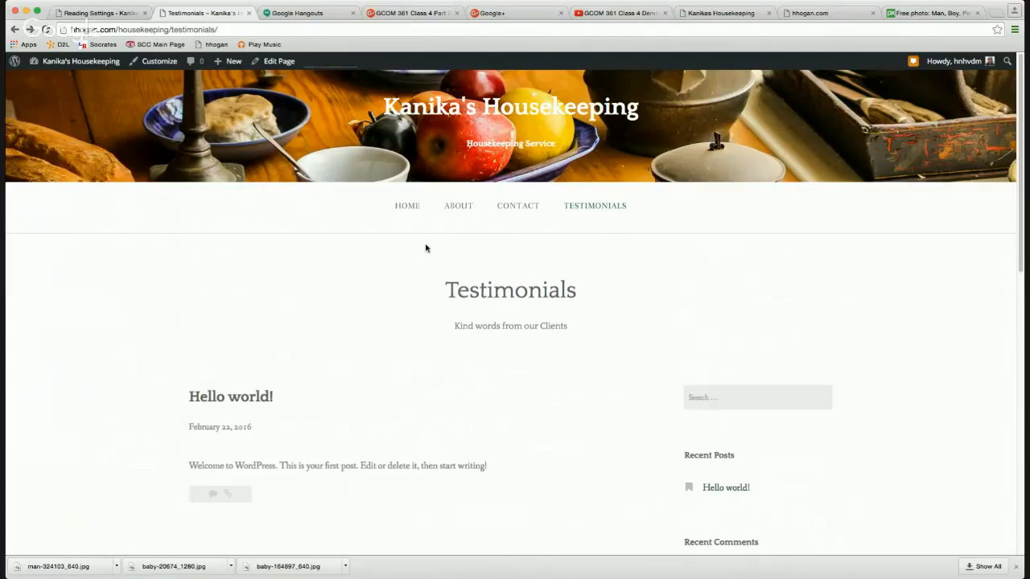
Browse the live home page, then open the Home page in the page editor.
left_click(405, 207)
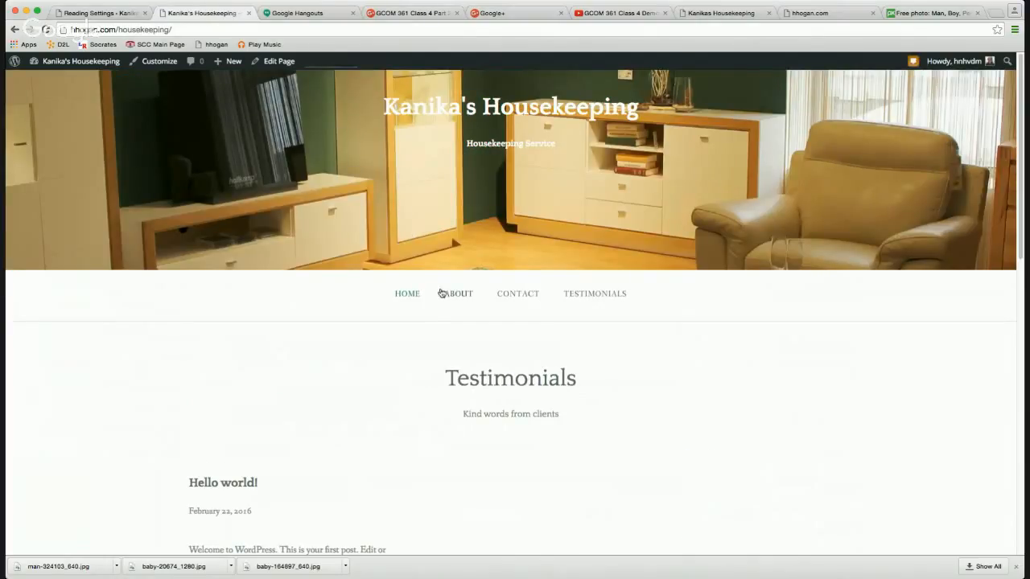
scroll(410, 326, "down", 5)
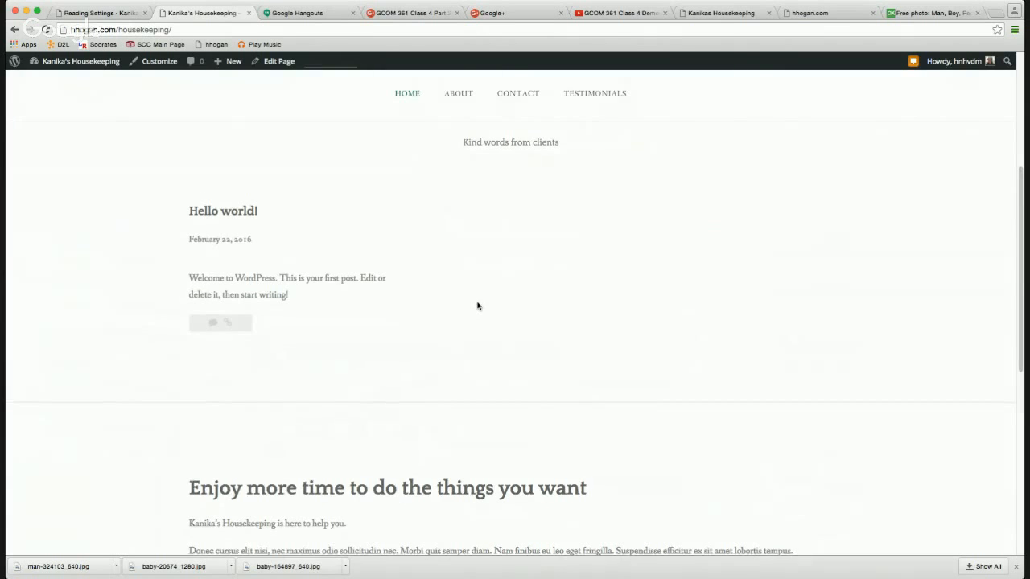
scroll(476, 306, "up", 3)
scroll(485, 324, "down", 6)
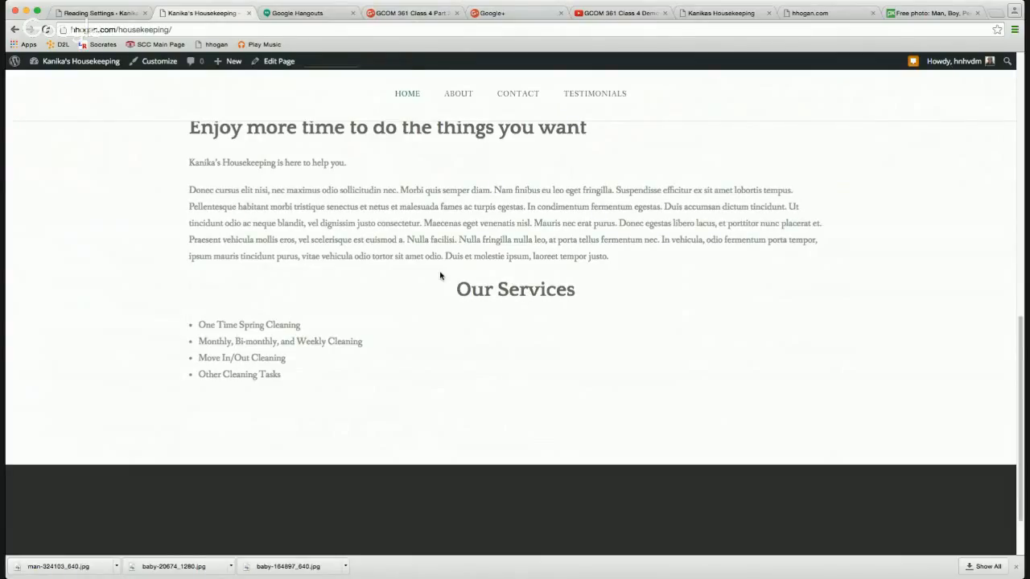
left_click(274, 64)
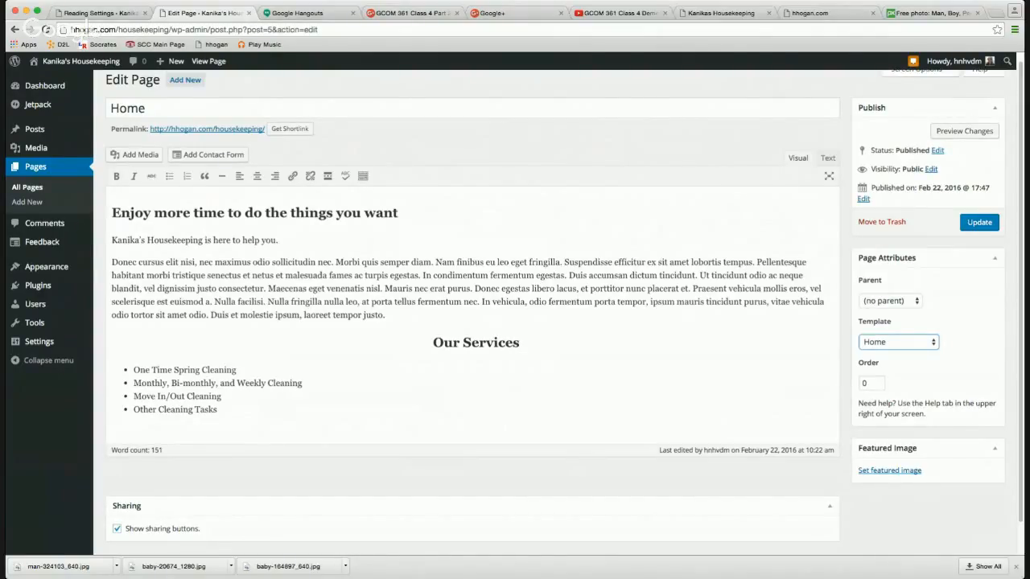
Update the Home page, then switch Contact to the Default Template and view it live.
left_click(980, 224)
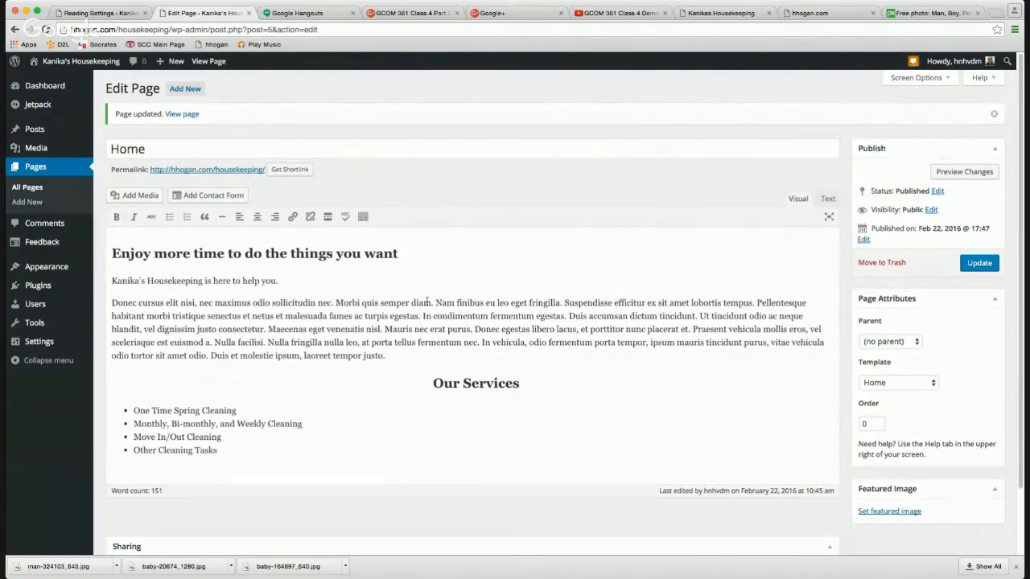
left_click(184, 115)
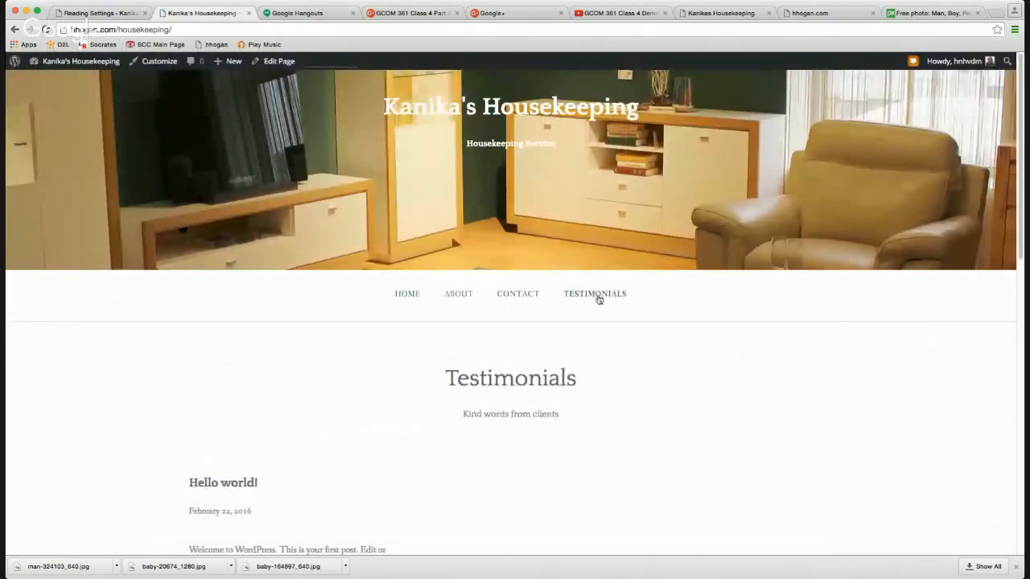
left_click(523, 295)
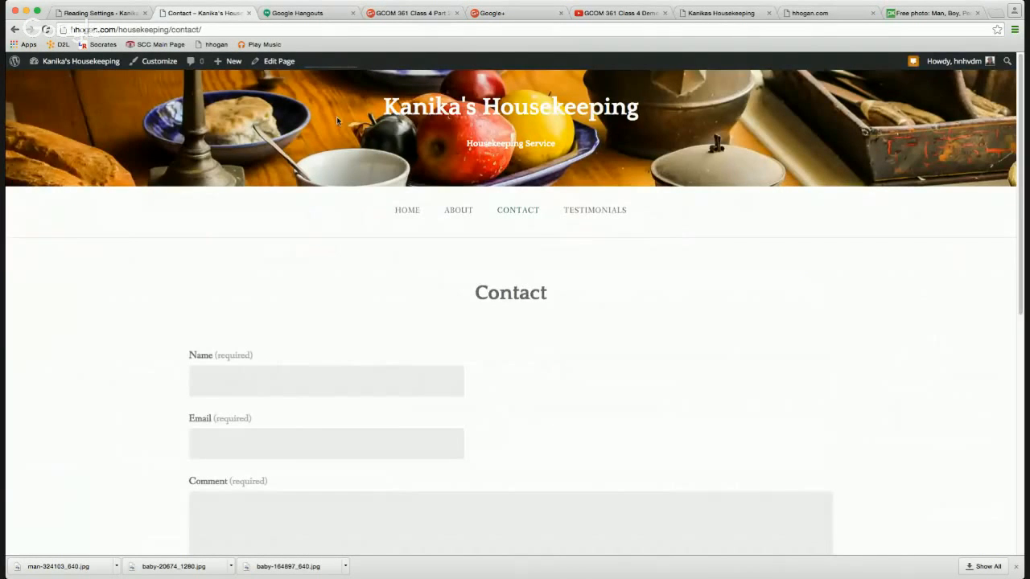
left_click(270, 62)
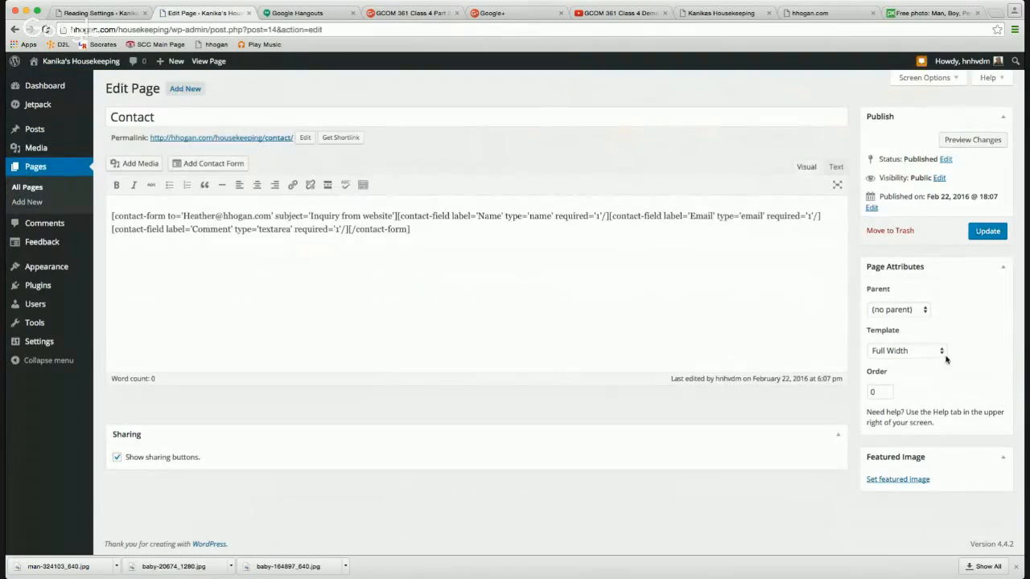
left_click(939, 351)
left_click(965, 294)
left_click(986, 233)
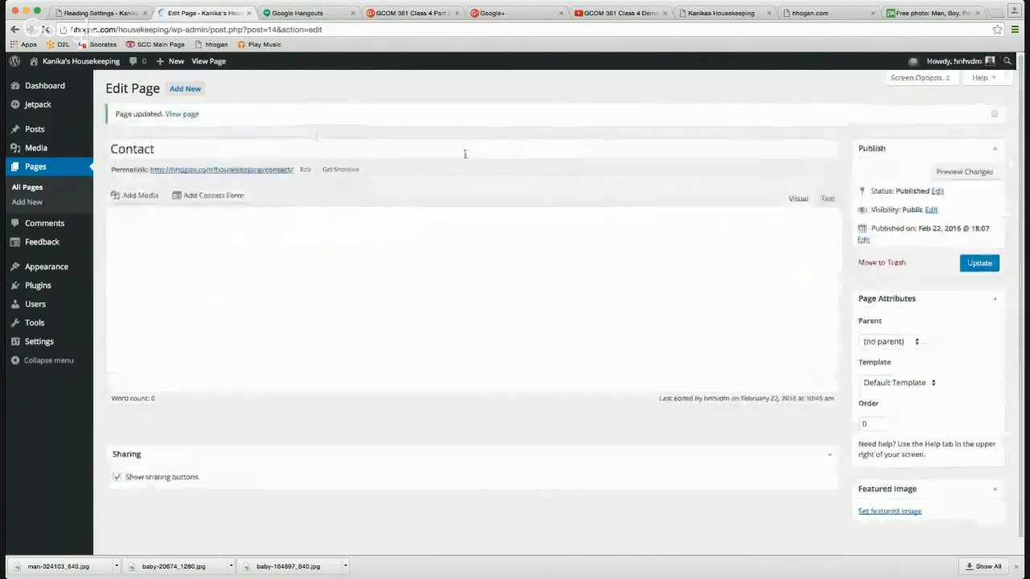
left_click(192, 116)
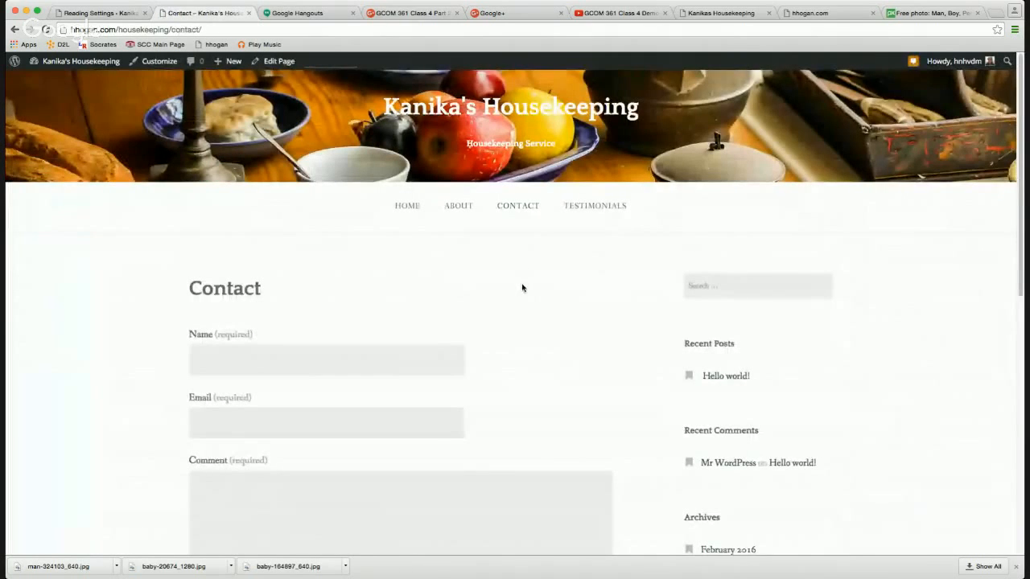
scroll(522, 287, "down", 1)
scroll(522, 288, "down", 3)
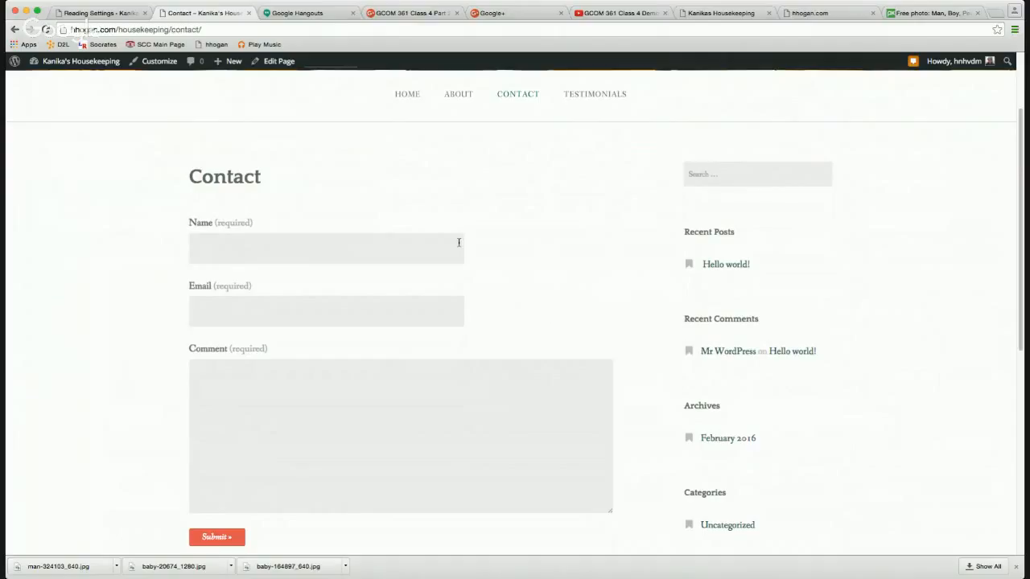
Change the Contact page template from Default Template to Full Width and update it.
left_click(284, 63)
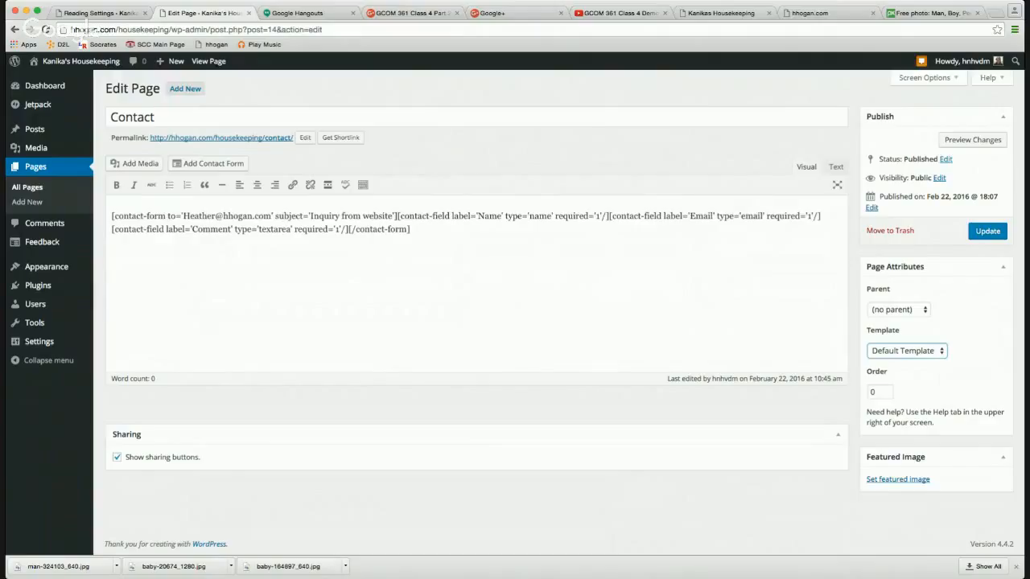
left_click(893, 367)
left_click(984, 234)
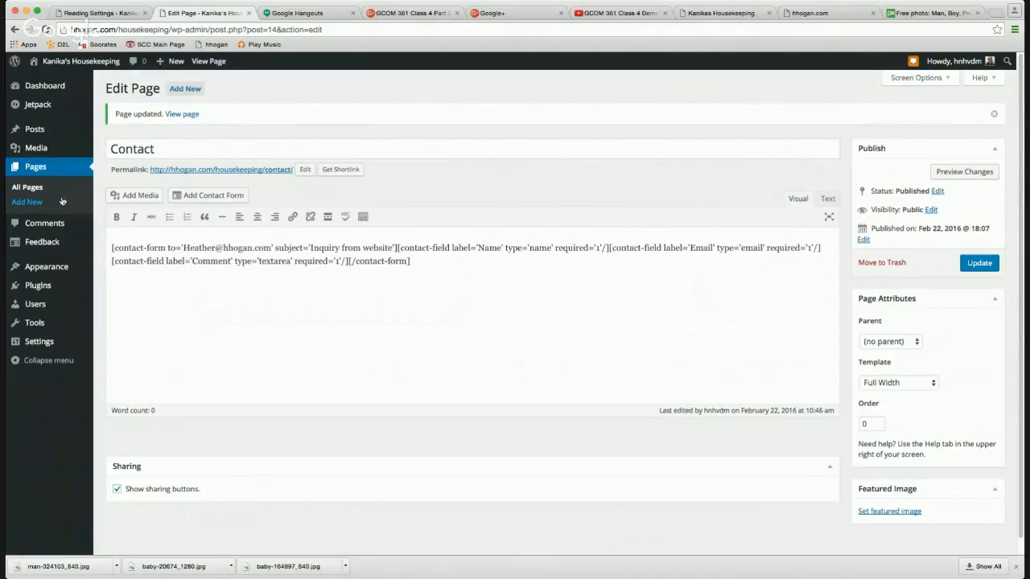
Start a new post titled 'What a Joy!'.
mouse_move(70, 130)
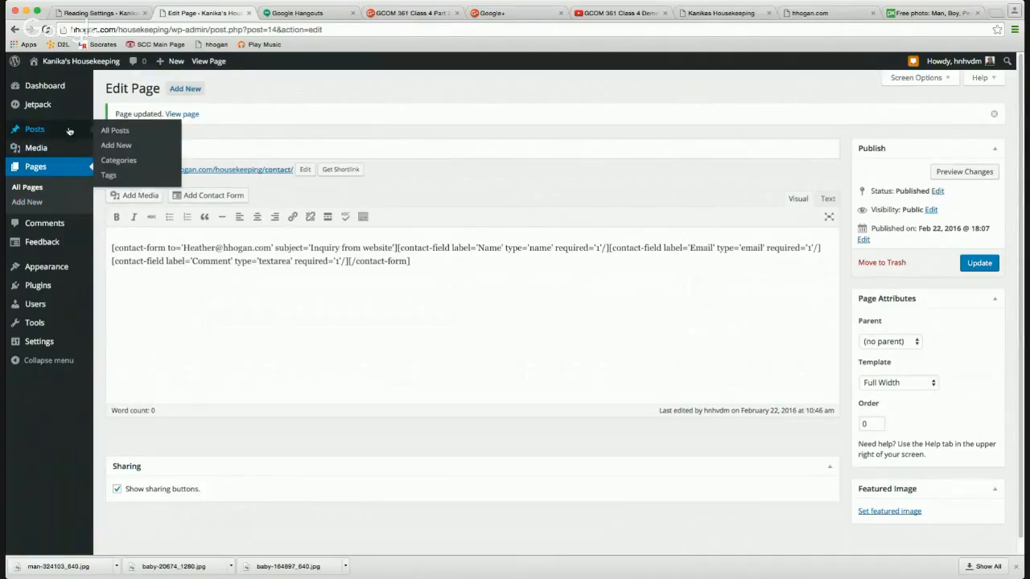
left_click(113, 133)
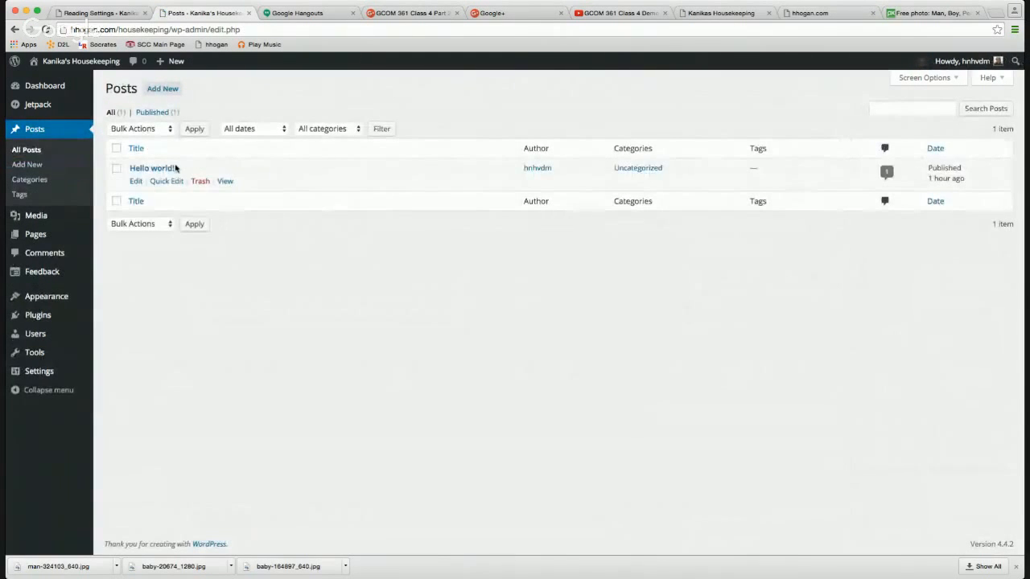
left_click(200, 182)
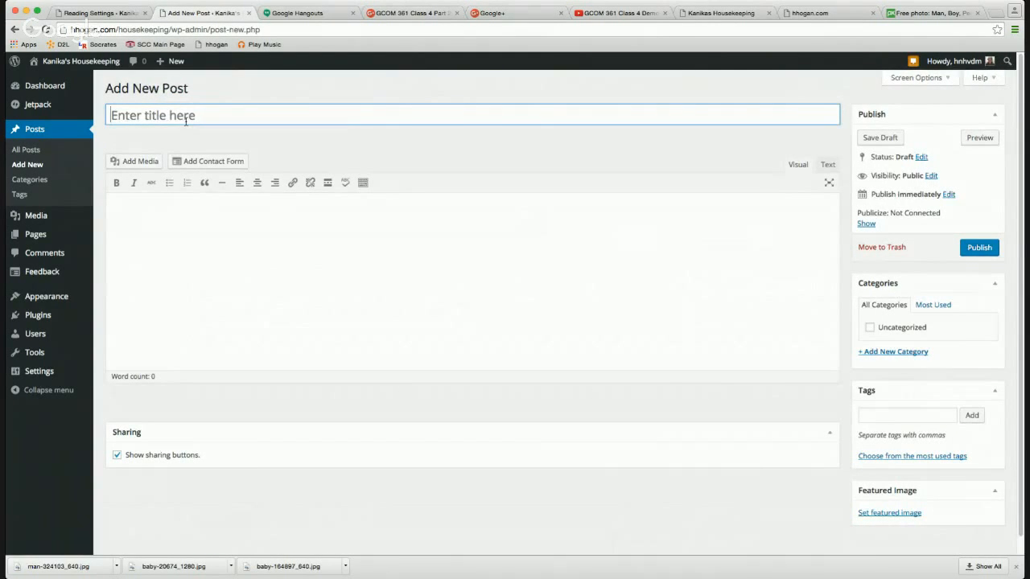
type("What a Joy!")
Add the blockquote "I love coming home to a clean house!" with quotation marks.
left_click(180, 198)
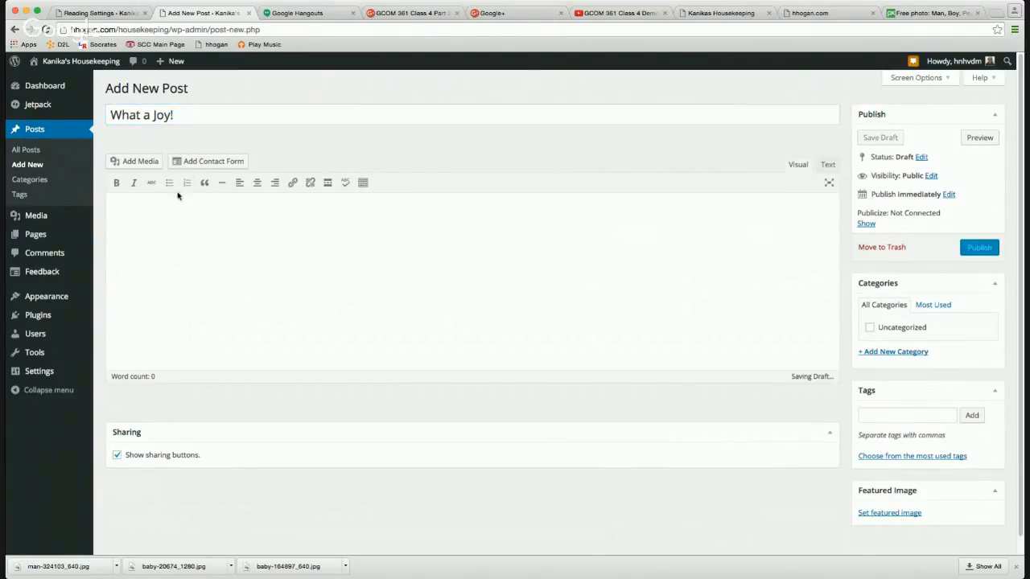
left_click(205, 183)
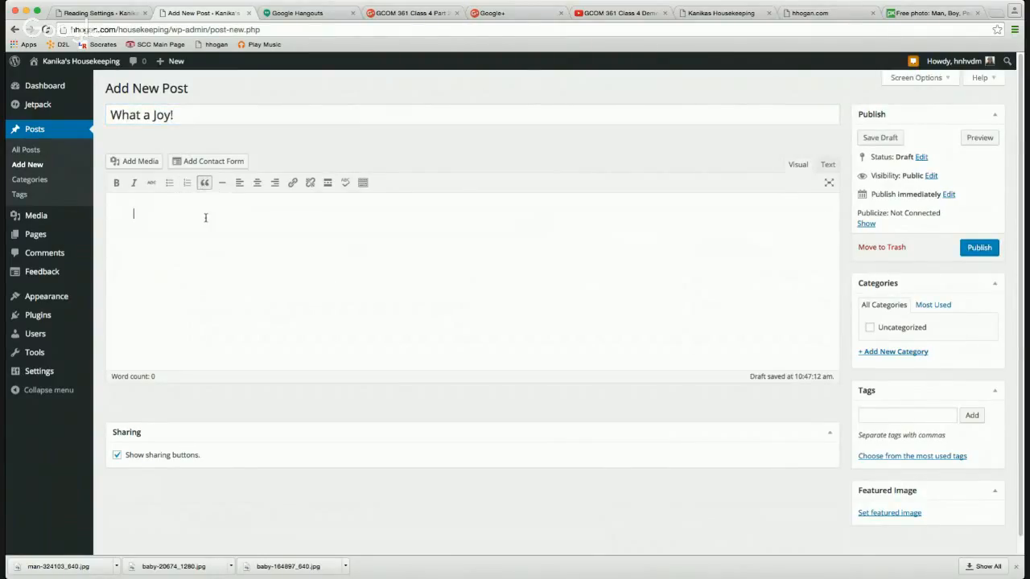
type("I lov")
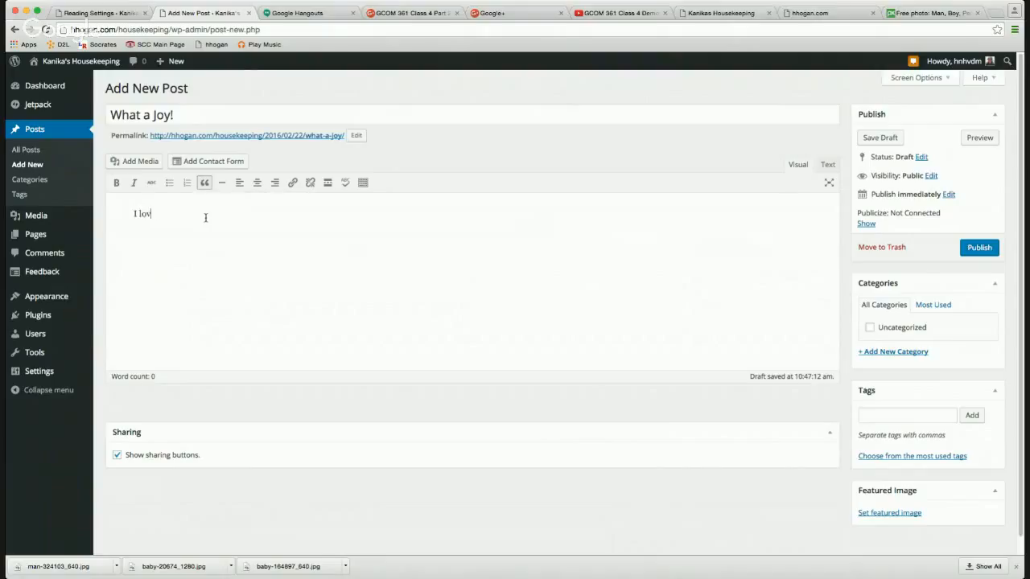
type("e coming home to a clean house!\"")
left_click(129, 213)
type("\"\"")
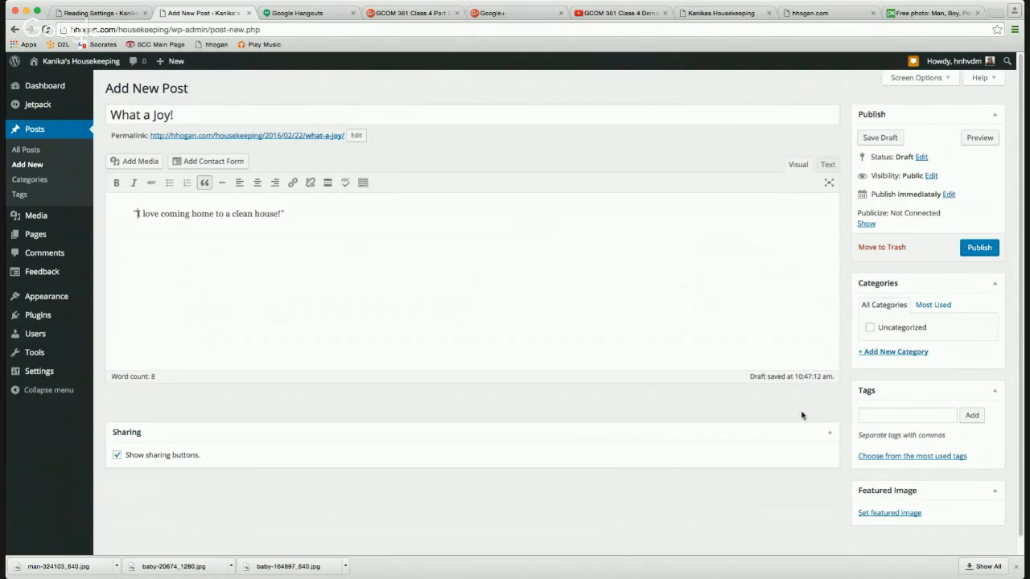
Compare the draft against the sample testimonials site, then return to the post.
left_click(724, 13)
scroll(561, 239, "down", 3)
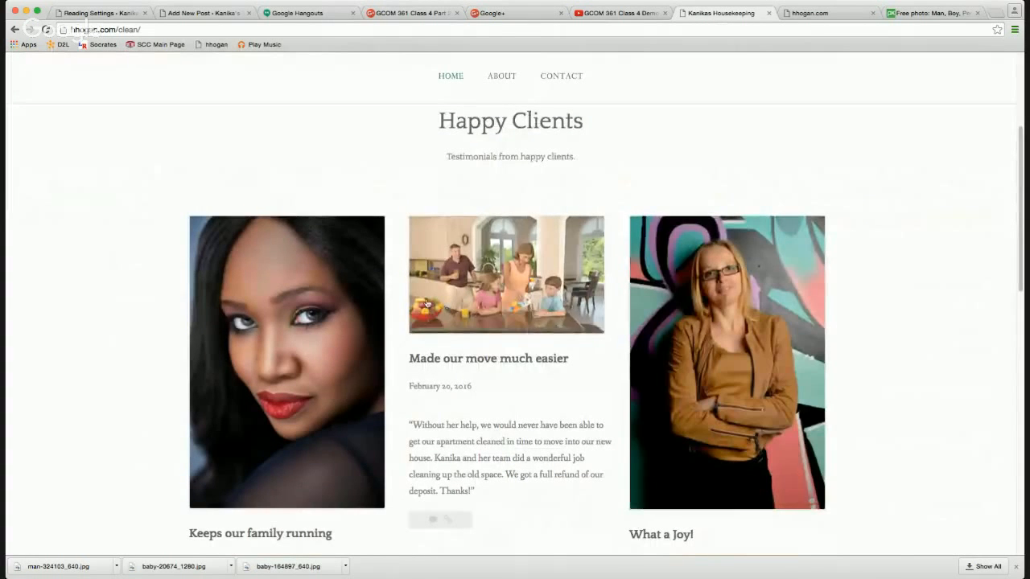
scroll(491, 364, "down", 2)
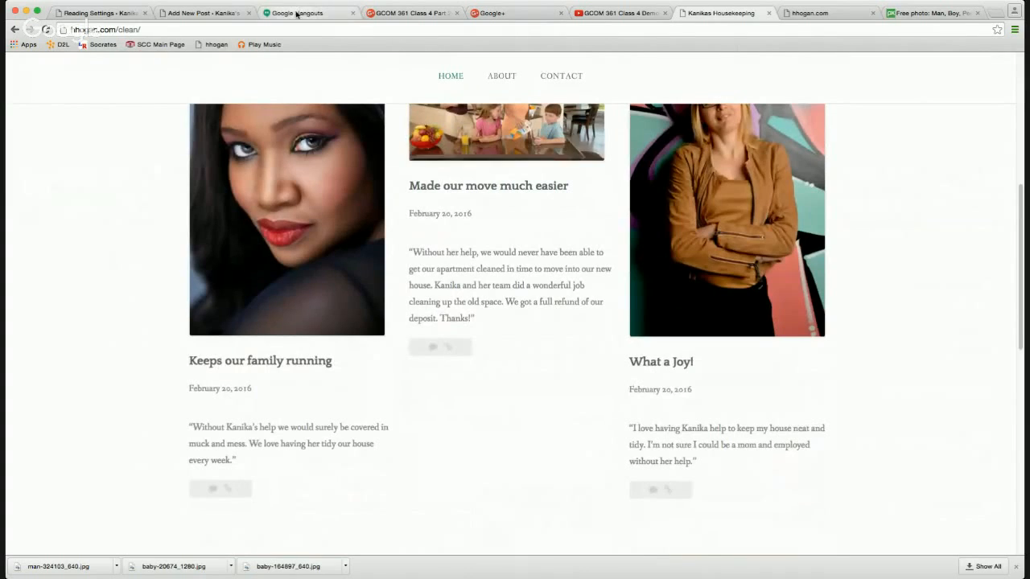
left_click(206, 13)
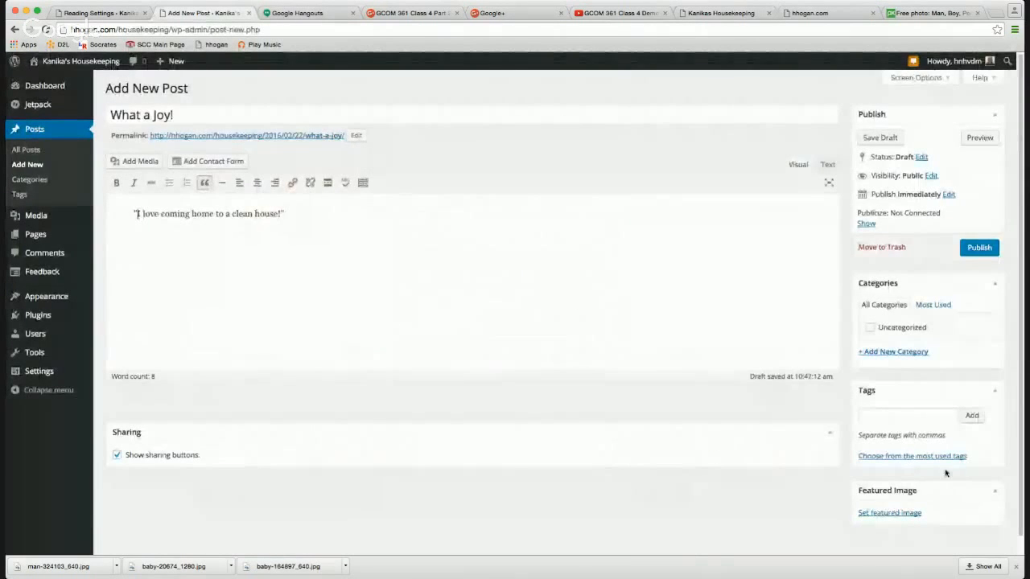
Upload man-324103_640.jpg to the Media Library and set it as the featured image.
left_click(900, 514)
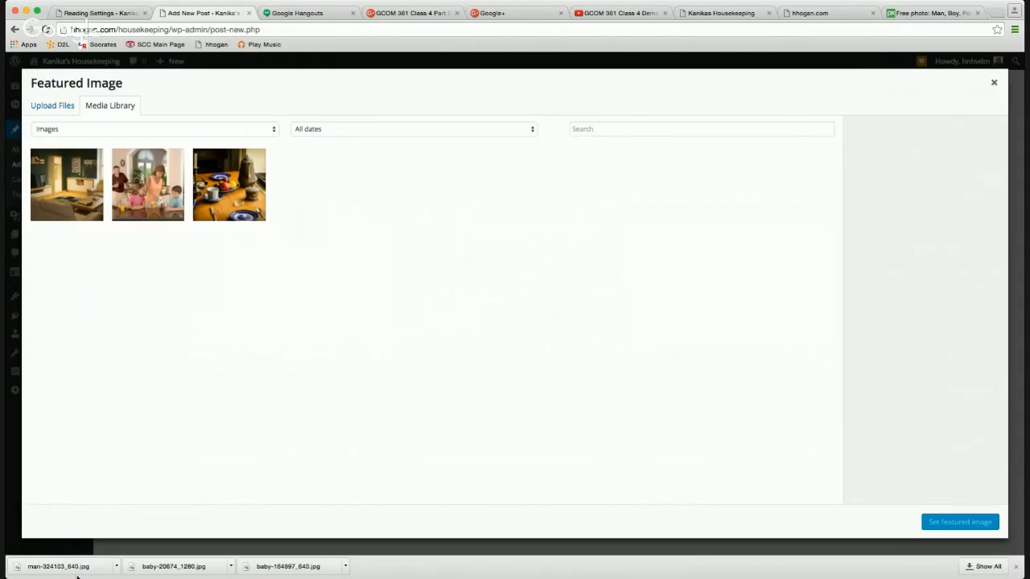
left_click_drag(75, 572, 301, 475)
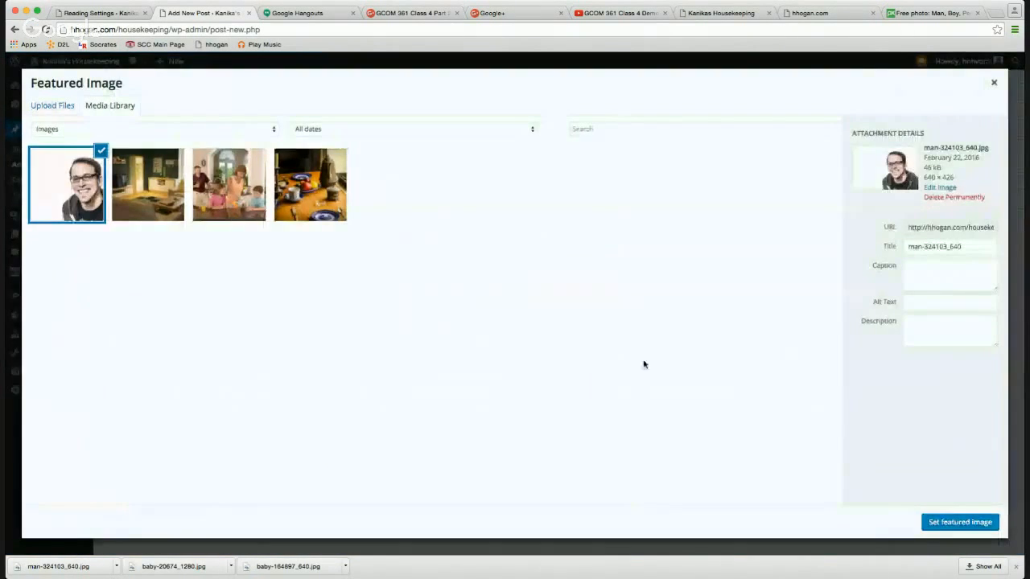
left_click(940, 523)
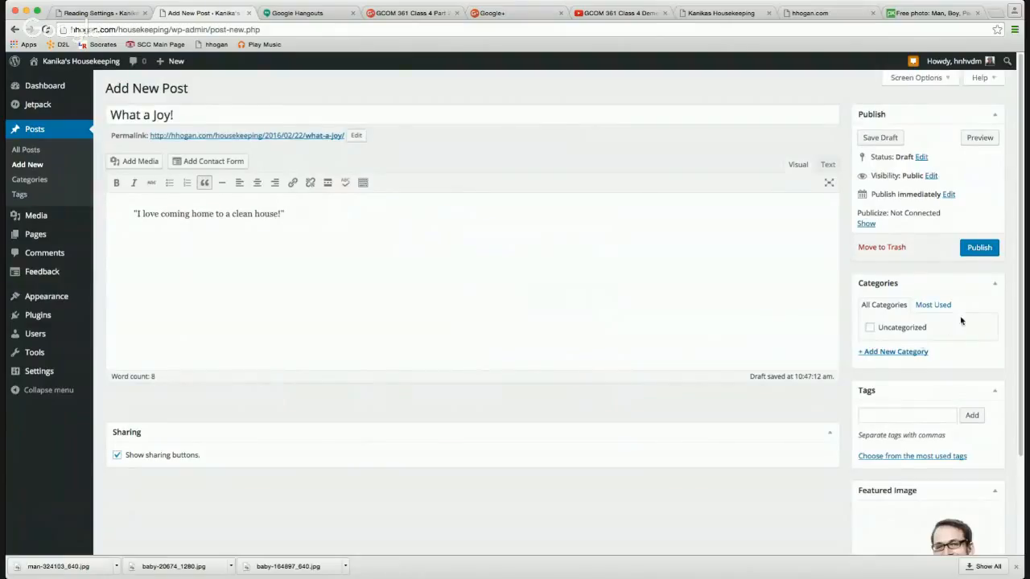
left_click(901, 353)
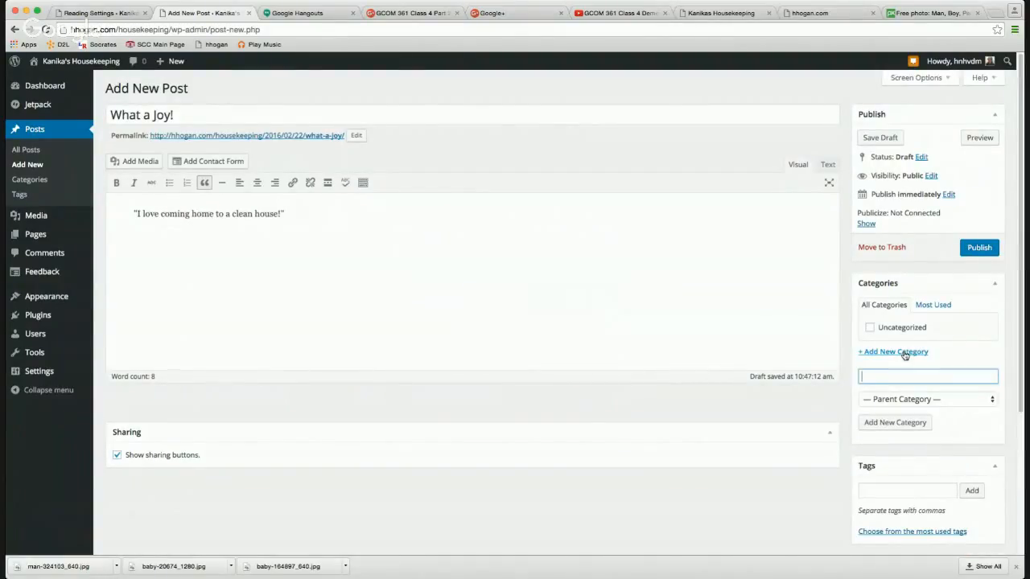
Create the Testimonials category and assign it to the post.
type("Testimonials")
left_click(896, 424)
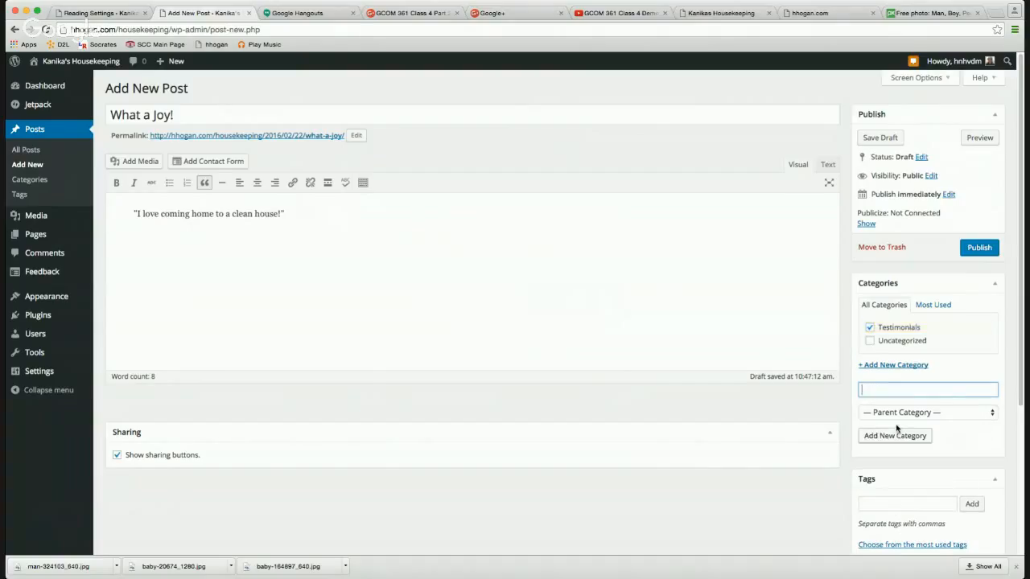
scroll(931, 486, "down", 5)
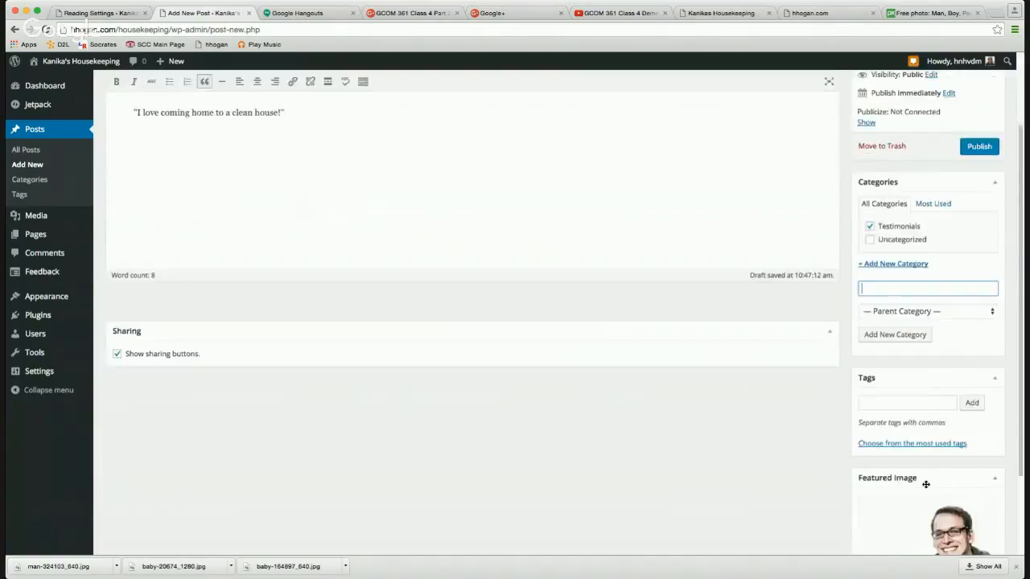
scroll(687, 386, "up", 5)
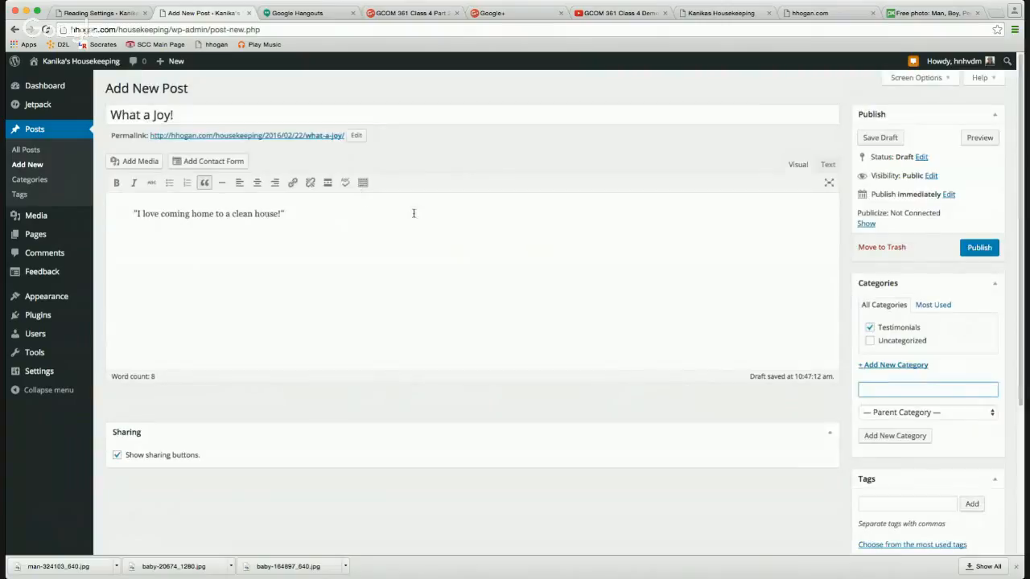
Remove the blockquote formatting from the quote and publish the post.
left_click(247, 214)
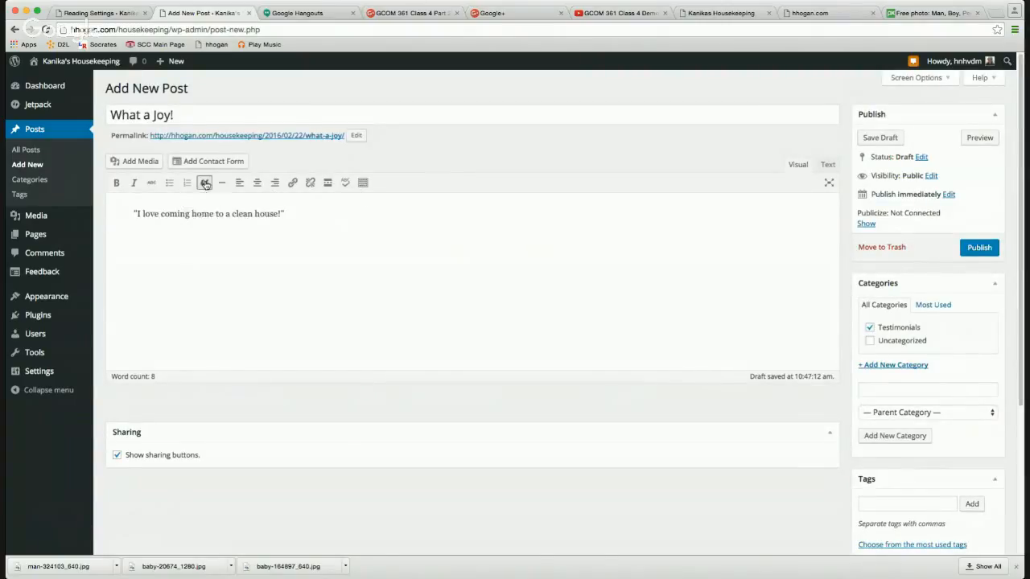
left_click(205, 183)
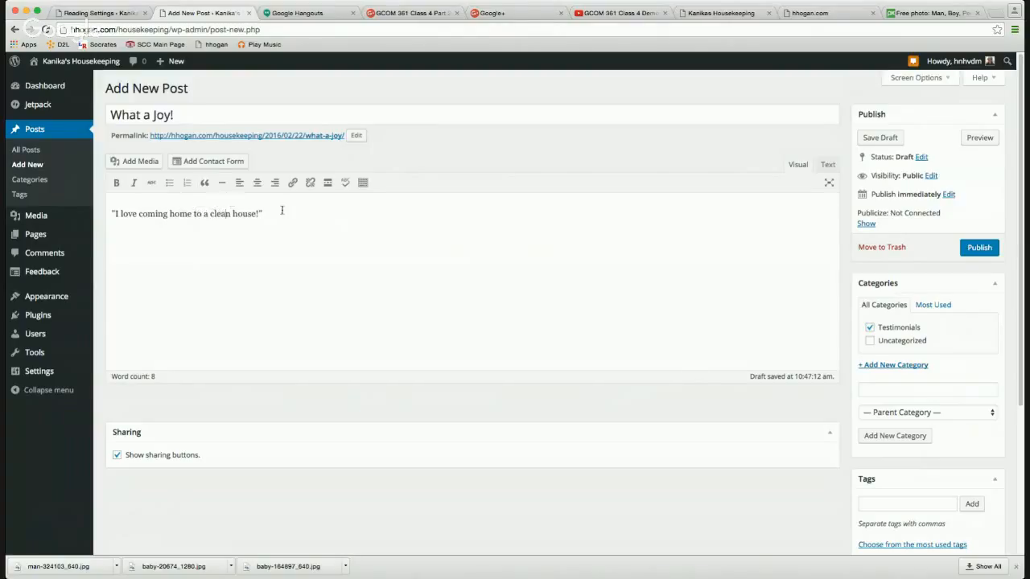
left_click(978, 247)
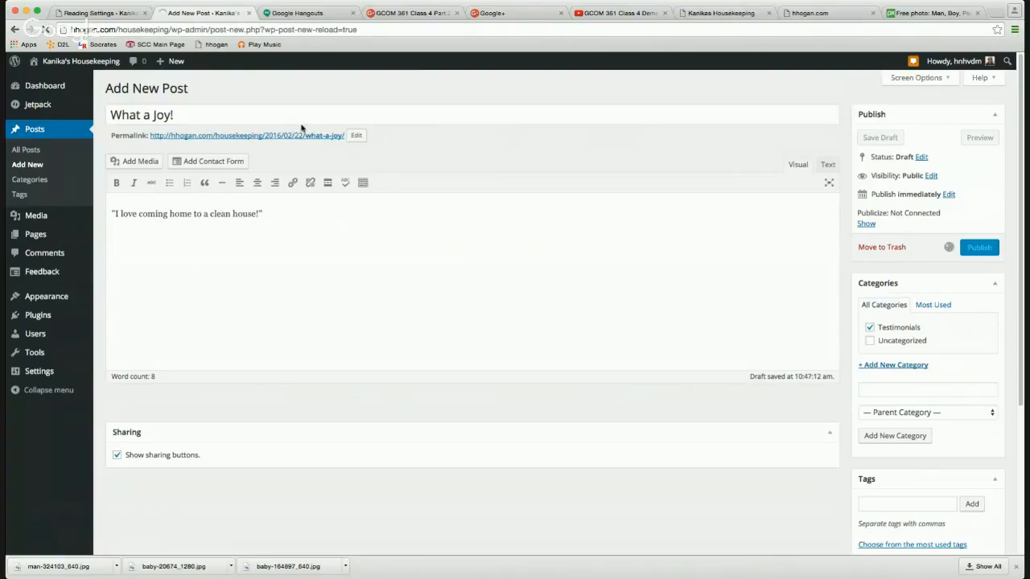
Check 'What a Joy!' on the live Testimonials page, then start a new blank post.
left_click(97, 12)
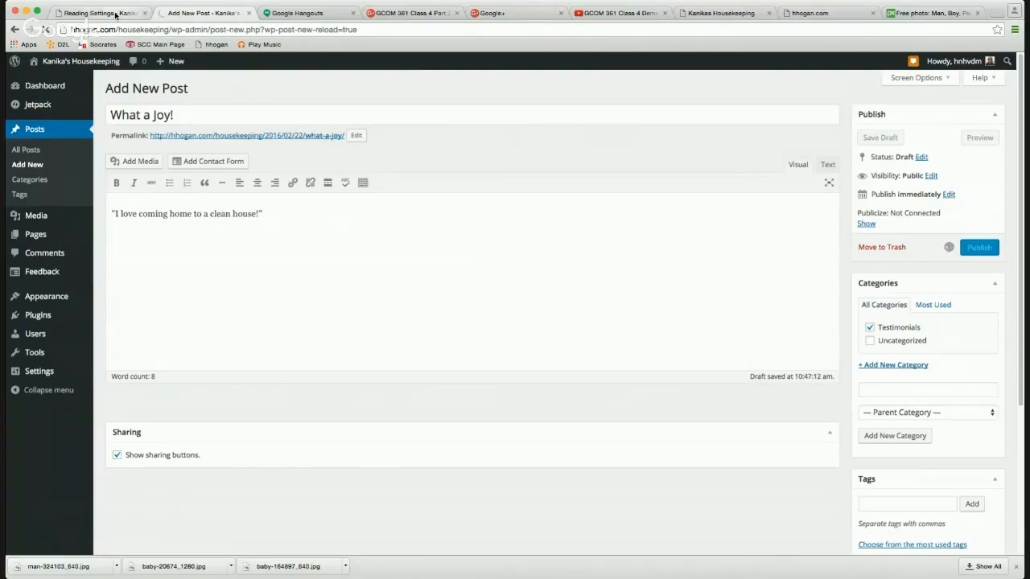
mouse_move(69, 72)
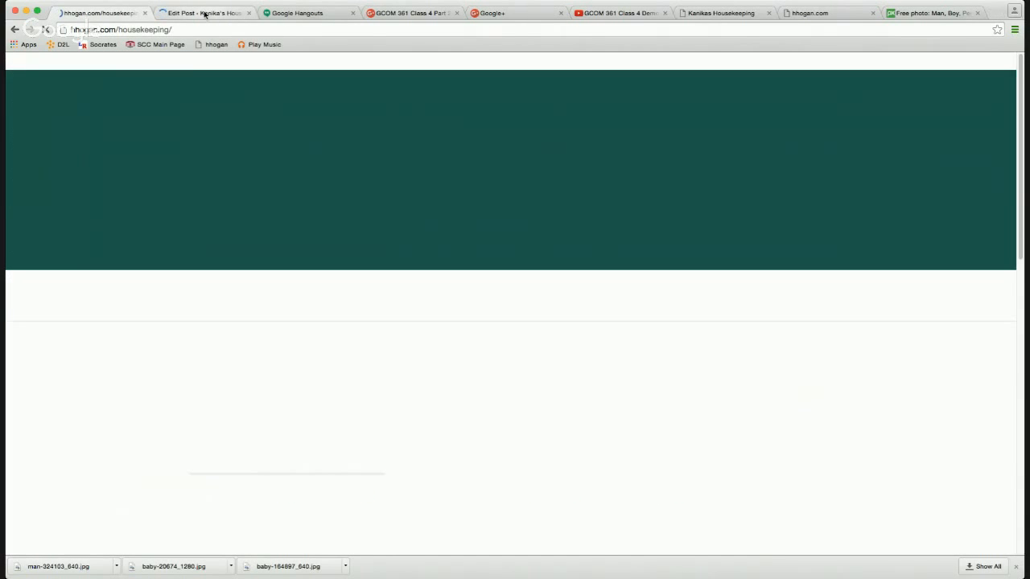
left_click_drag(204, 13, 146, 13)
left_click(197, 13)
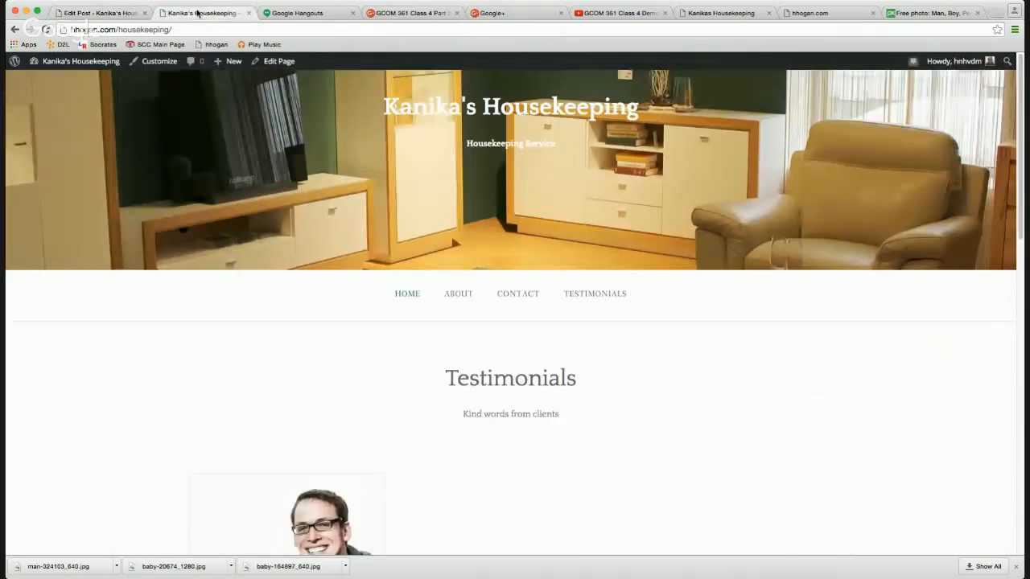
scroll(423, 363, "down", 3)
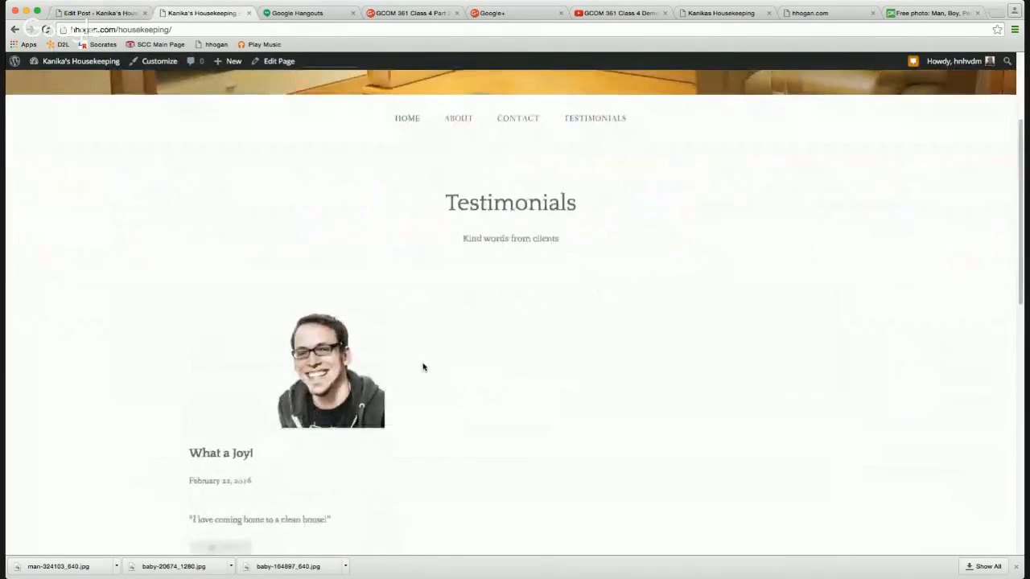
scroll(423, 367, "down", 1)
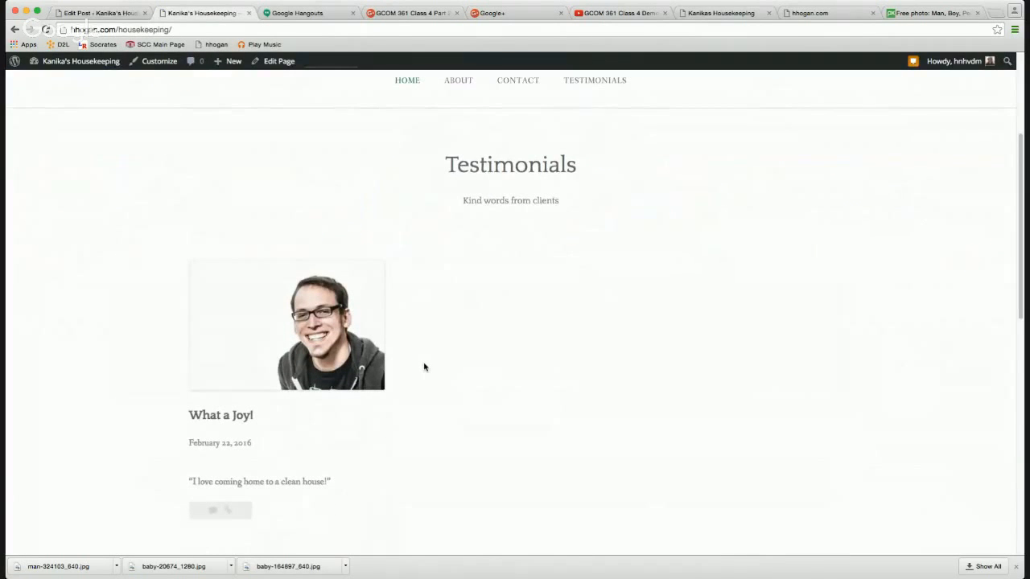
left_click(130, 15)
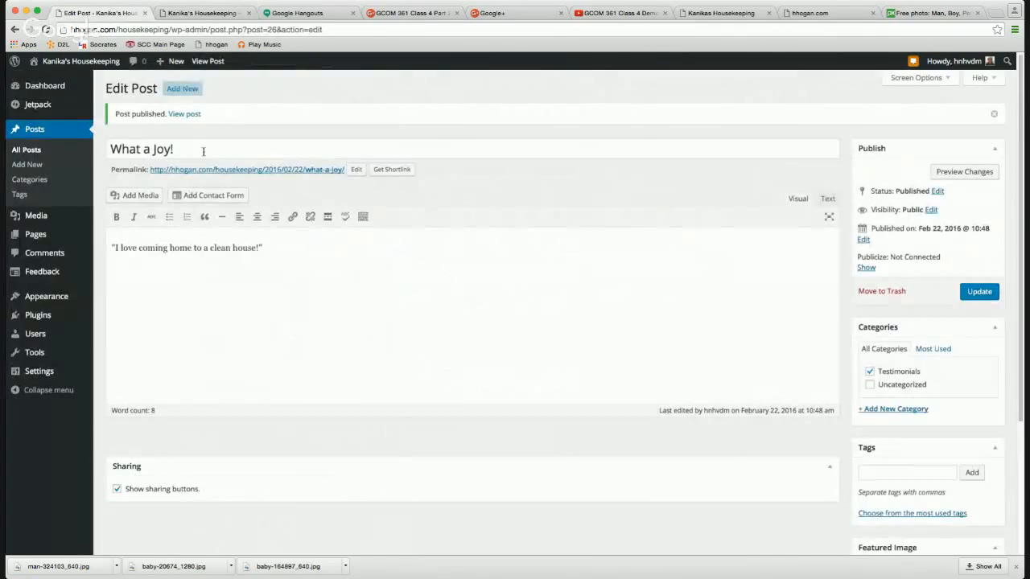
left_click(190, 88)
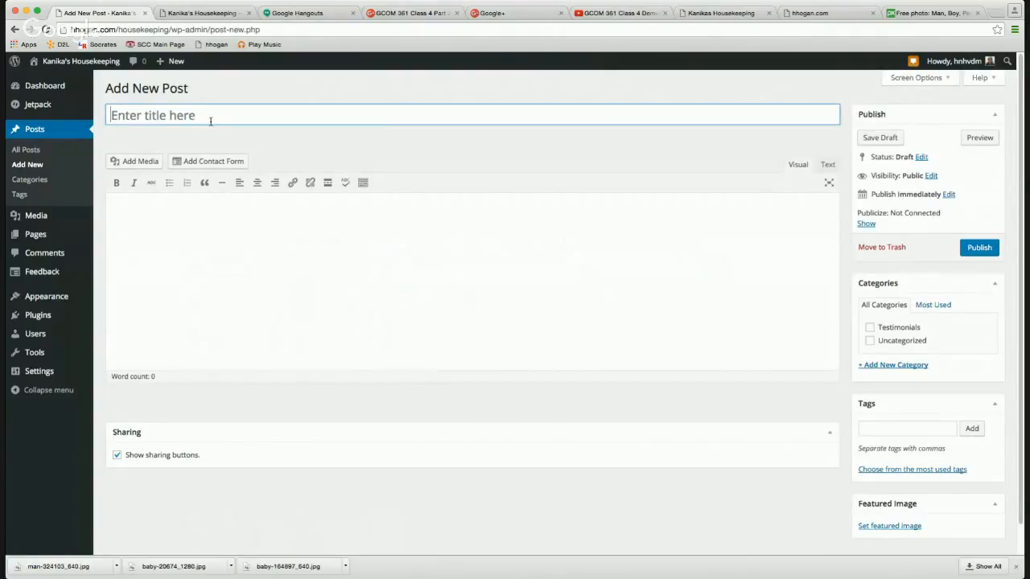
Title the post 'Made Our Move SO Much Easier', correcting the capitalisation of Our, SO and Much.
type("Made our M")
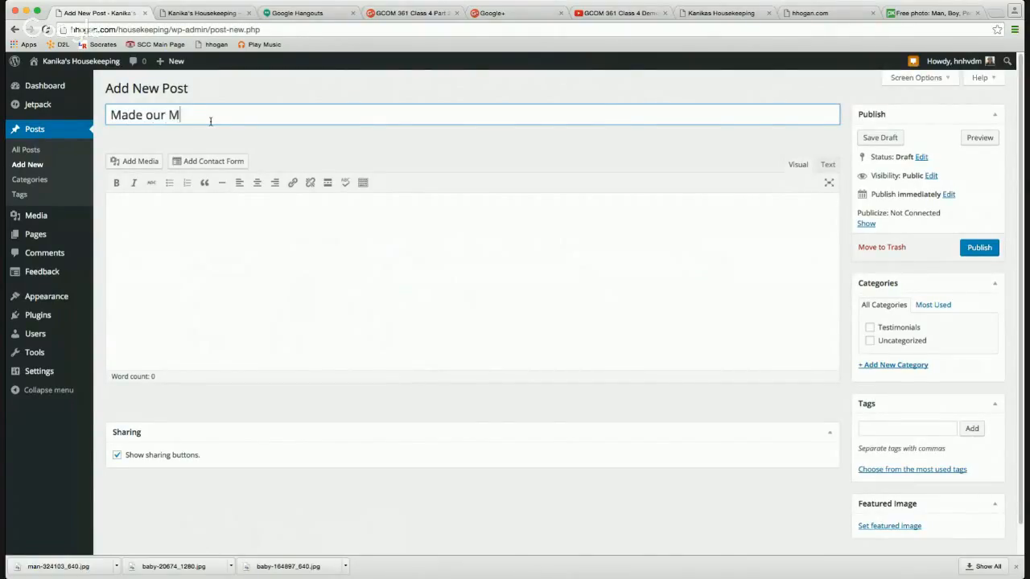
type("ove so much Easier")
left_click_drag(231, 115, 220, 115)
type("M")
left_click_drag(152, 115, 145, 115)
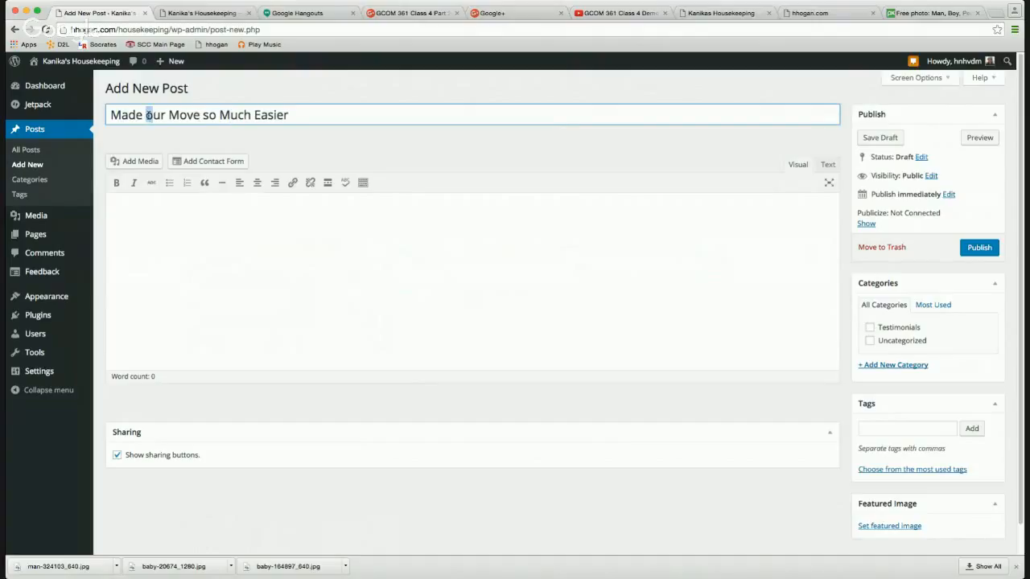
type("O")
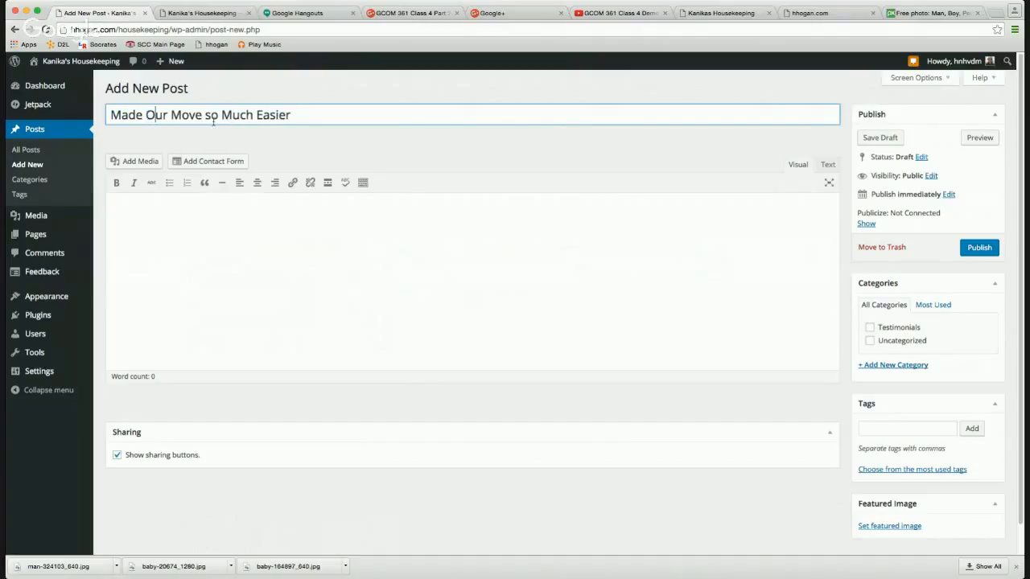
left_click_drag(206, 115, 218, 115)
type("SO")
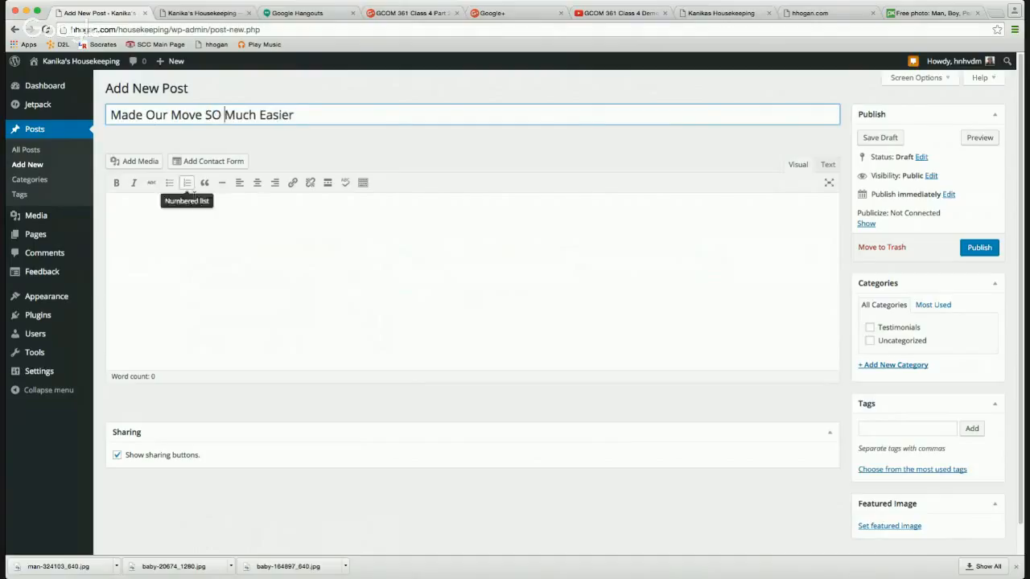
Type the client quote about cleaning out the apartments while moving and meeting the deadline.
left_click(191, 210)
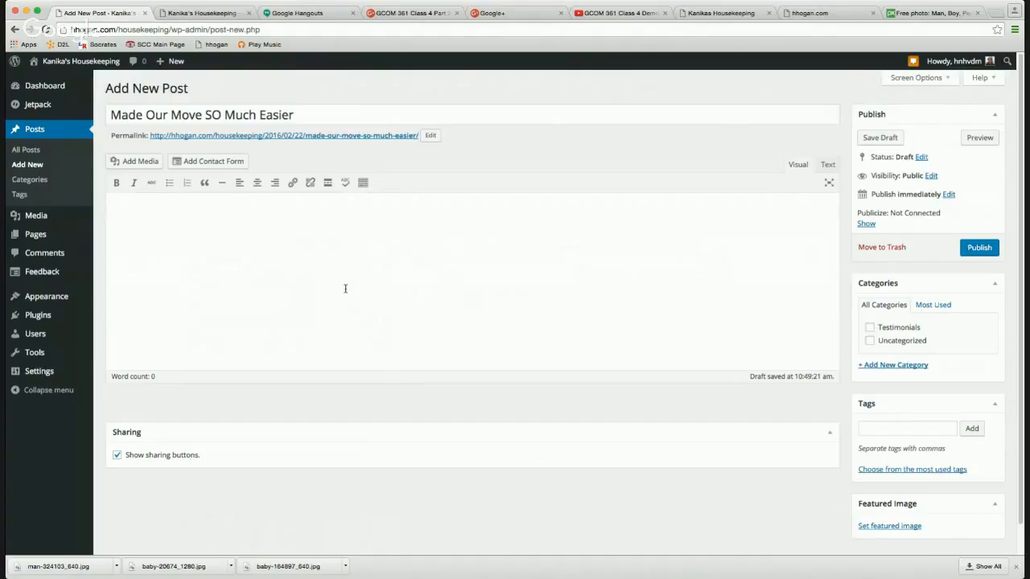
type("eaning out our apartments")
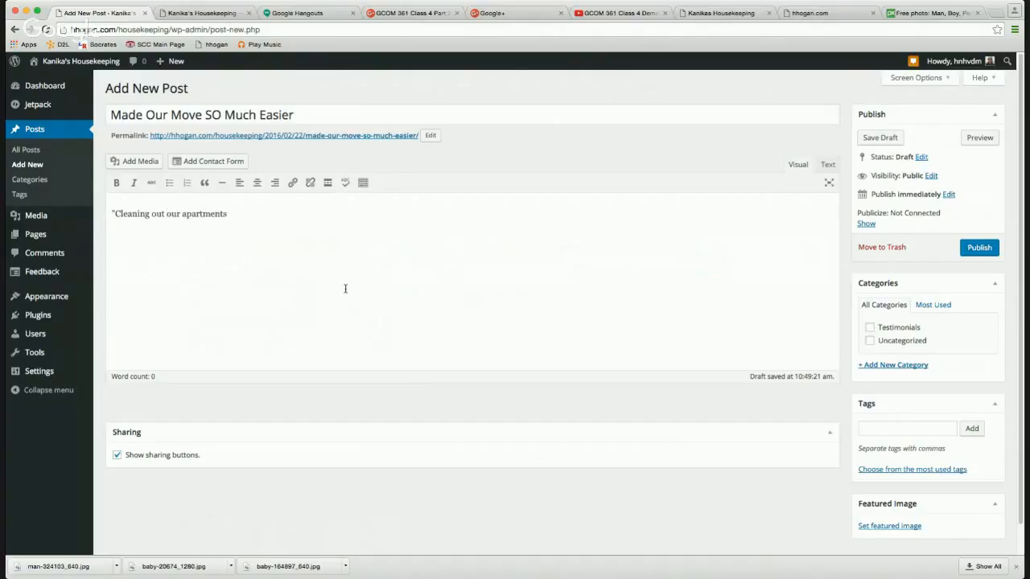
key("BackSpace")
type(" was a huge chore on ")
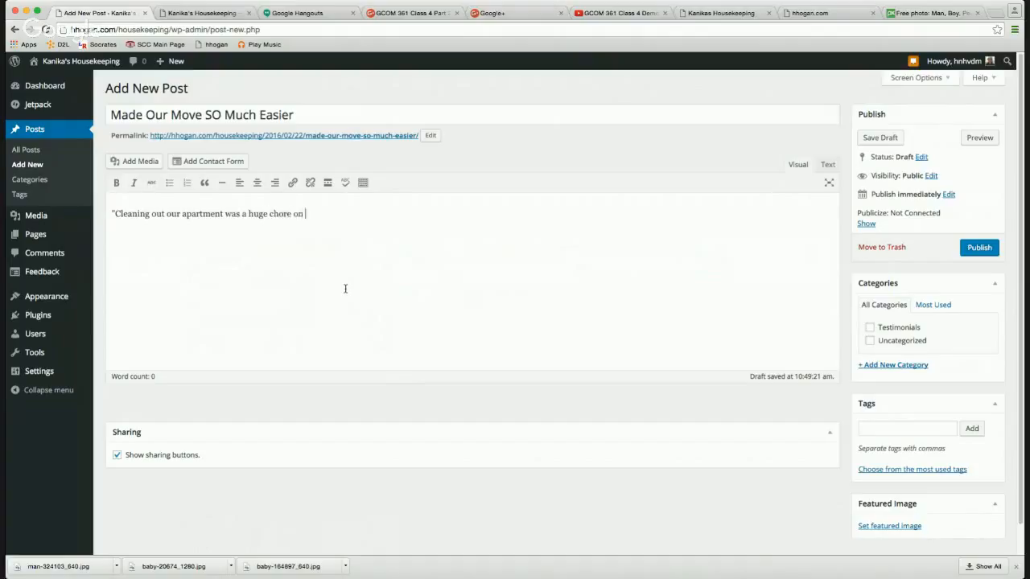
type("top of moving. Th")
type("ank")
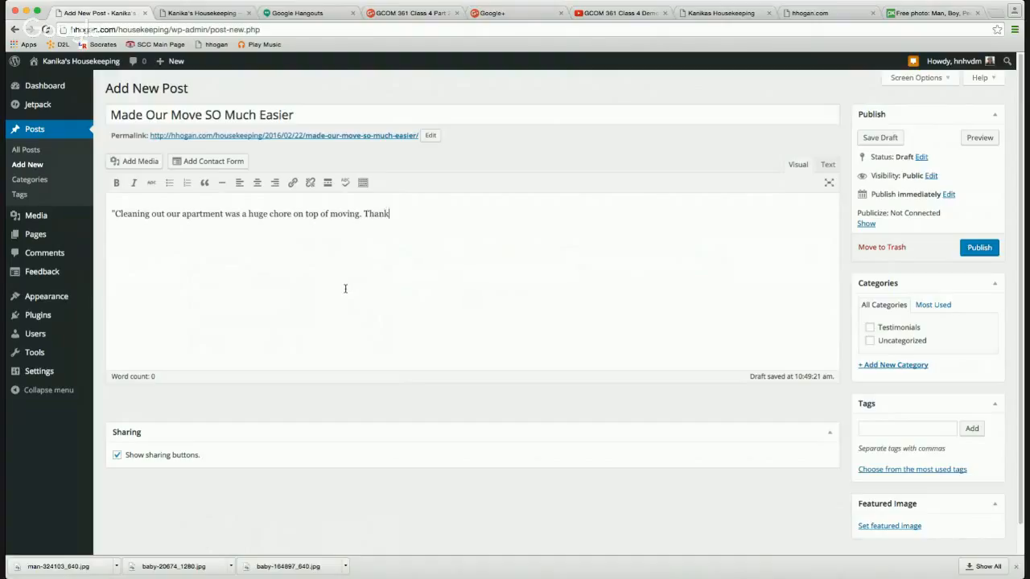
type("s to Kanika we made our de")
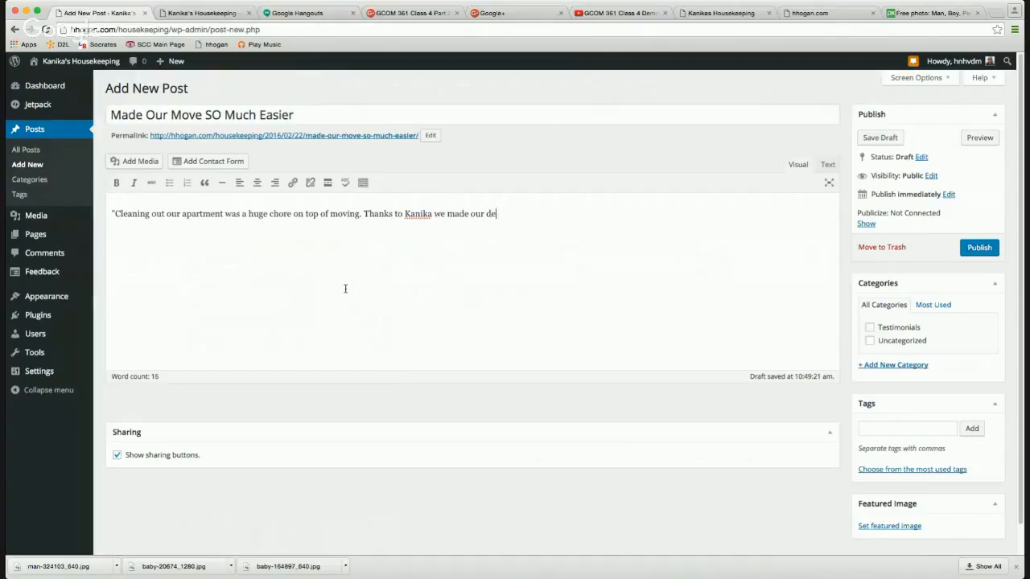
type("adline.\"")
Set baby-164897_640.jpg as featured image, tick Testimonials, and publish the post.
left_click(899, 527)
left_click_drag(263, 569, 377, 413)
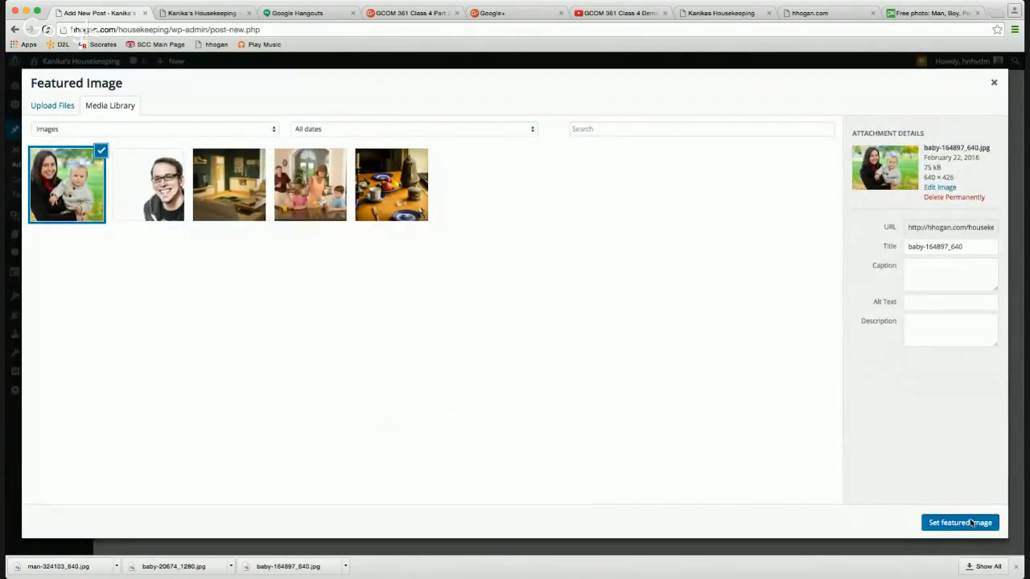
left_click(971, 523)
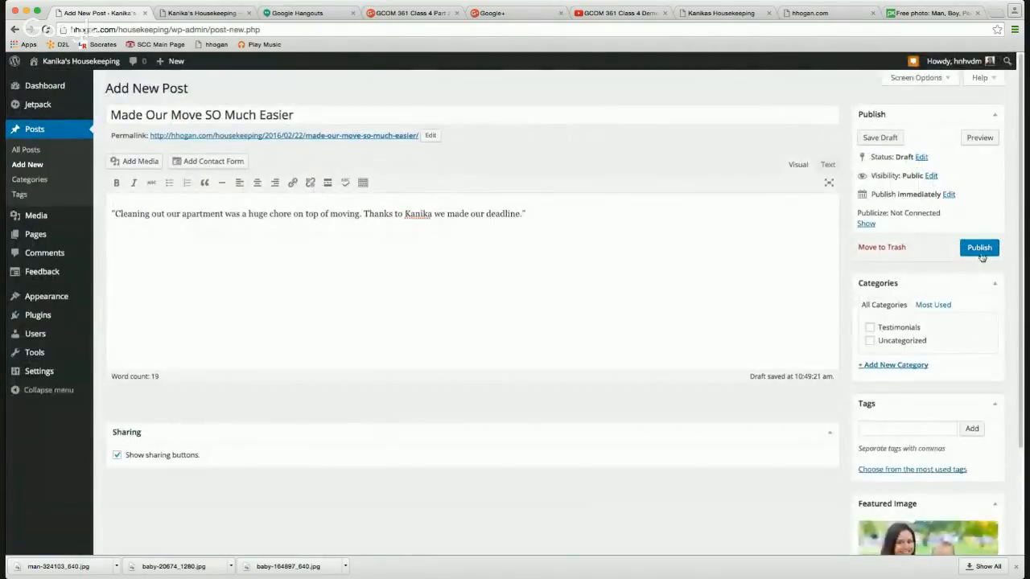
left_click(901, 331)
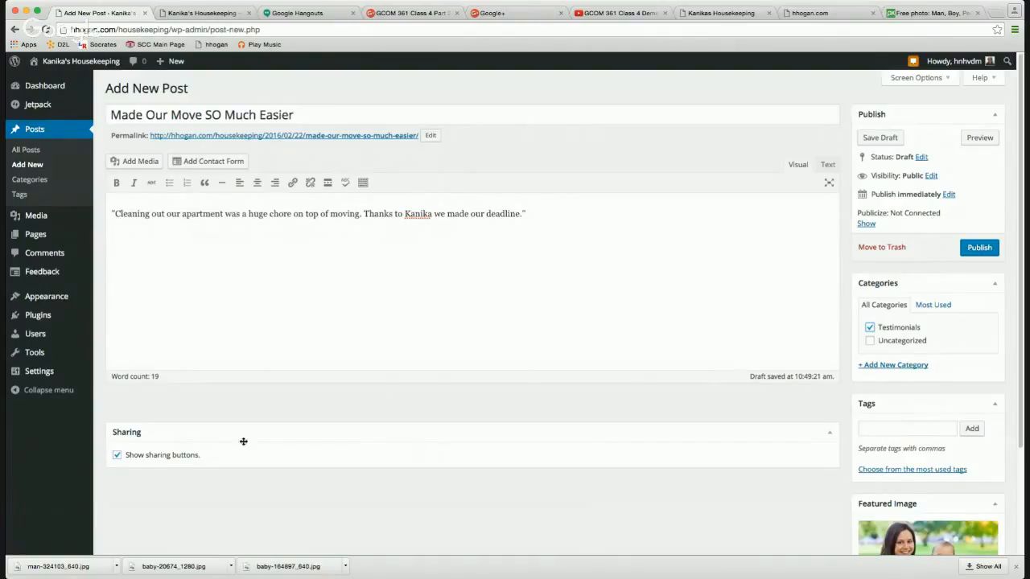
left_click(979, 247)
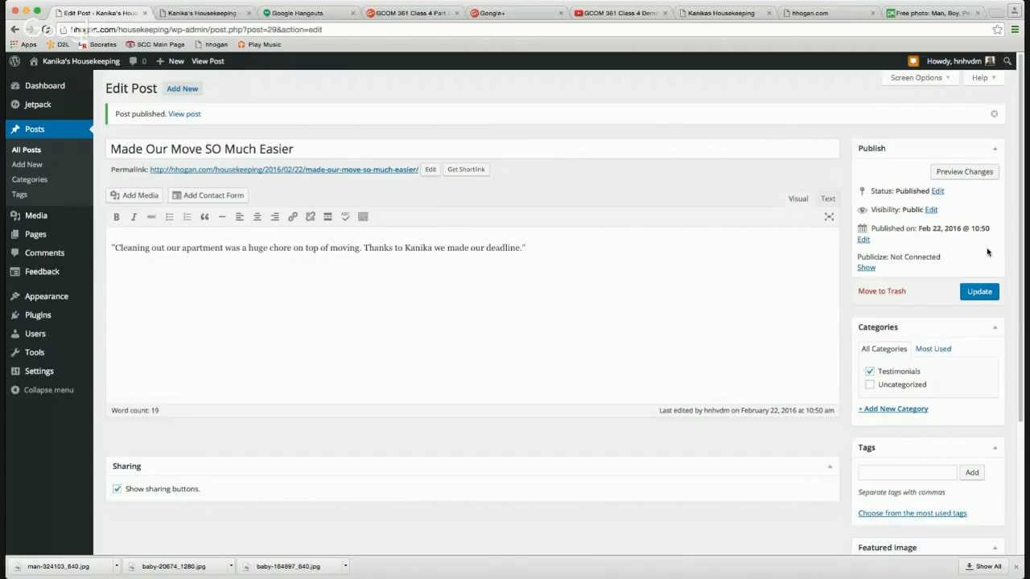
Add the tags housekeeping, moving cleanup and move in cleanup to the 'Made Our Move SO Much Easier' post.
left_click(891, 474)
type("housekeeping")
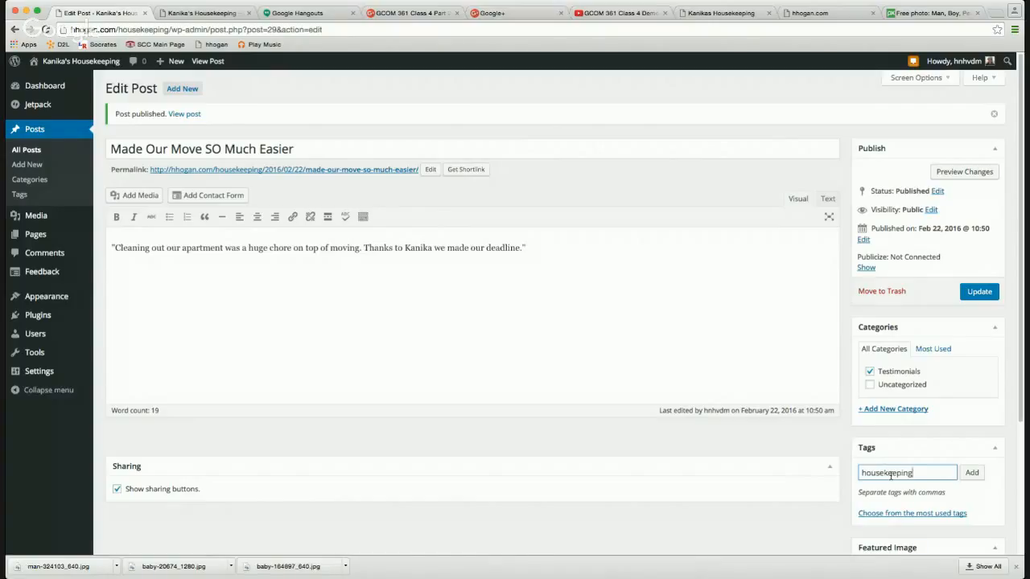
key("Return")
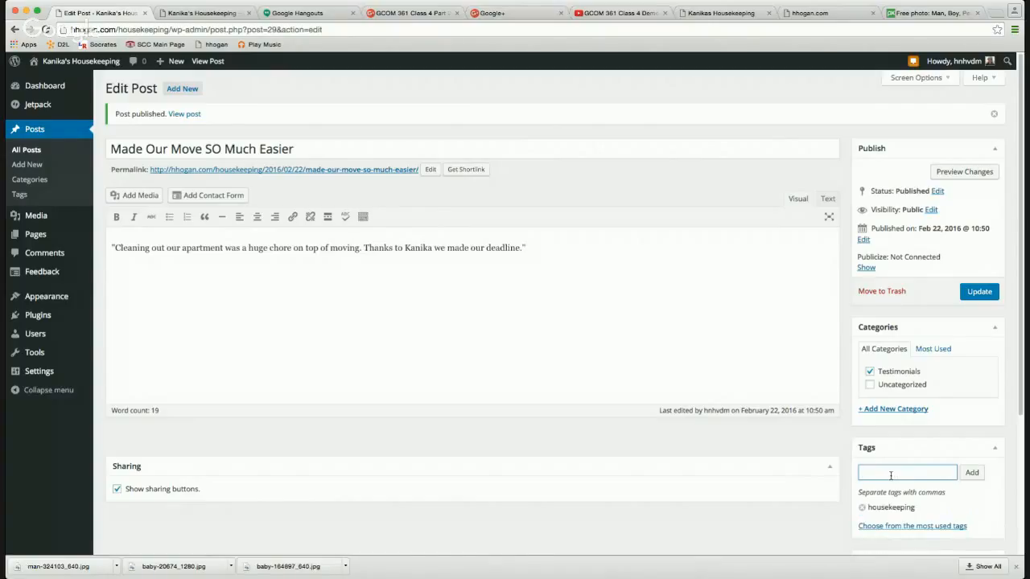
type("moving cleanin")
key("BackSpace")
key("BackSpace")
type("up")
key("Return")
type("move in cleanup")
key("Return")
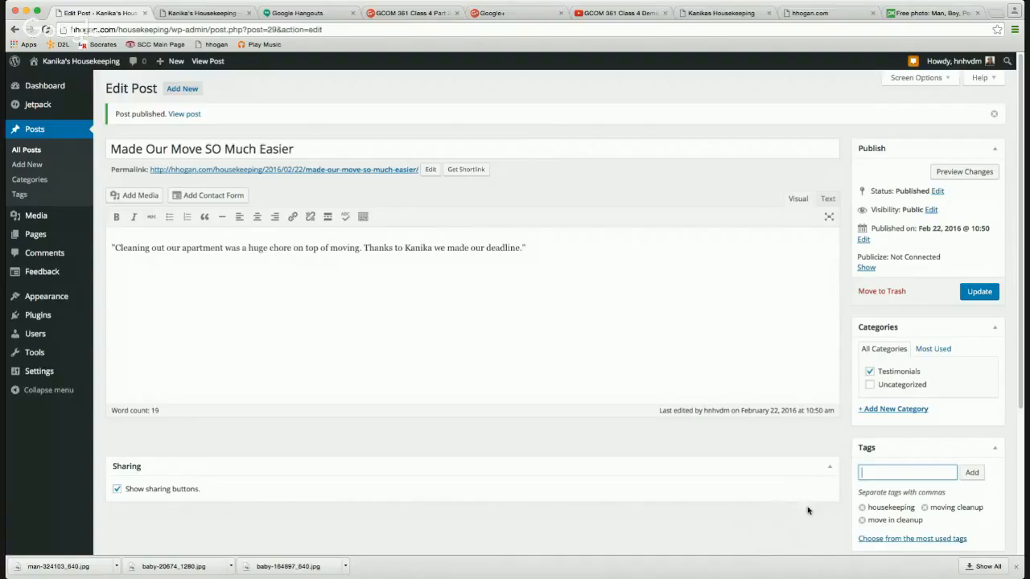
Update the post, reload the live Testimonials page to see both testimonials, and return to the editor.
left_click(976, 295)
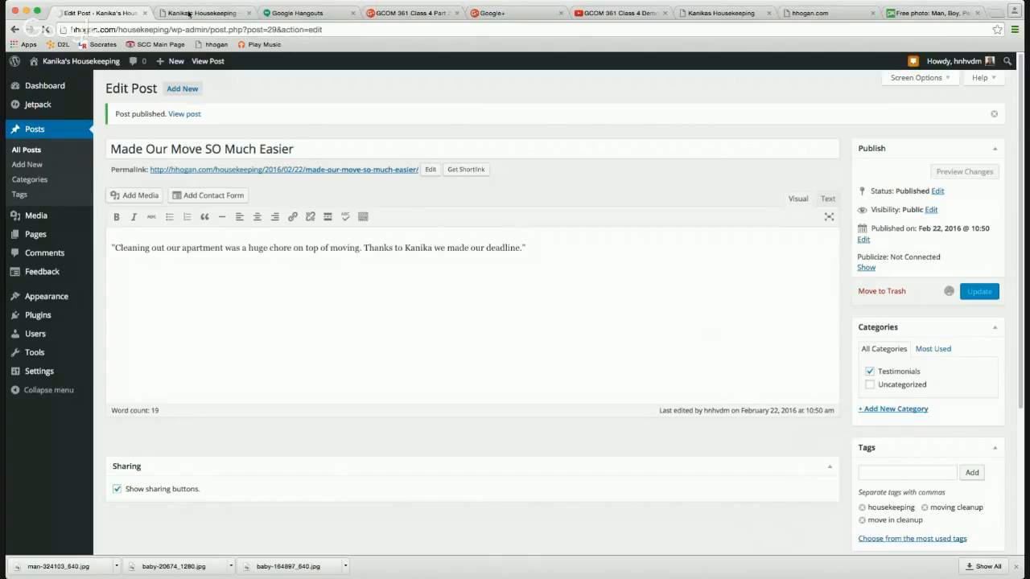
left_click(191, 14)
left_click(46, 29)
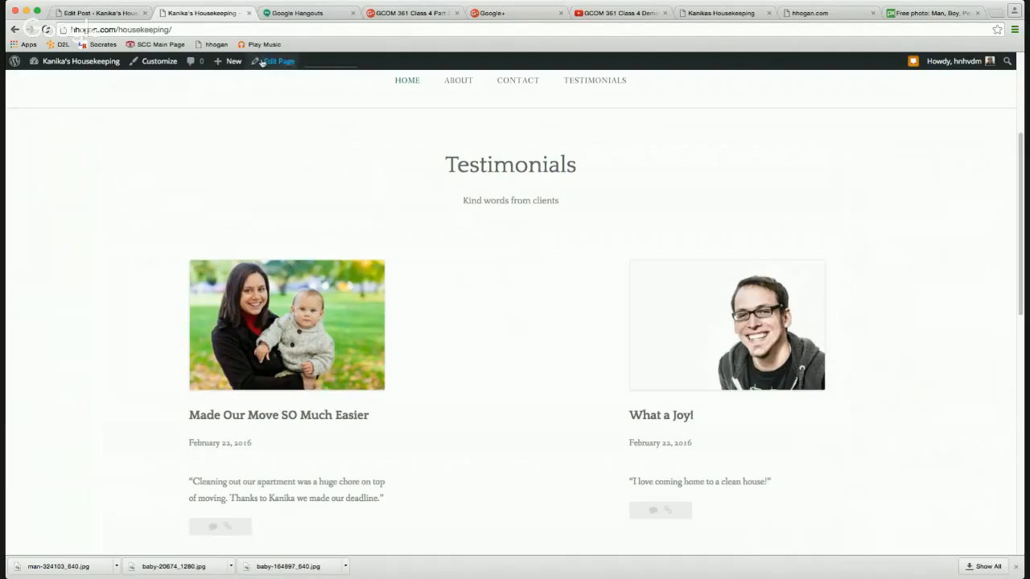
left_click(90, 13)
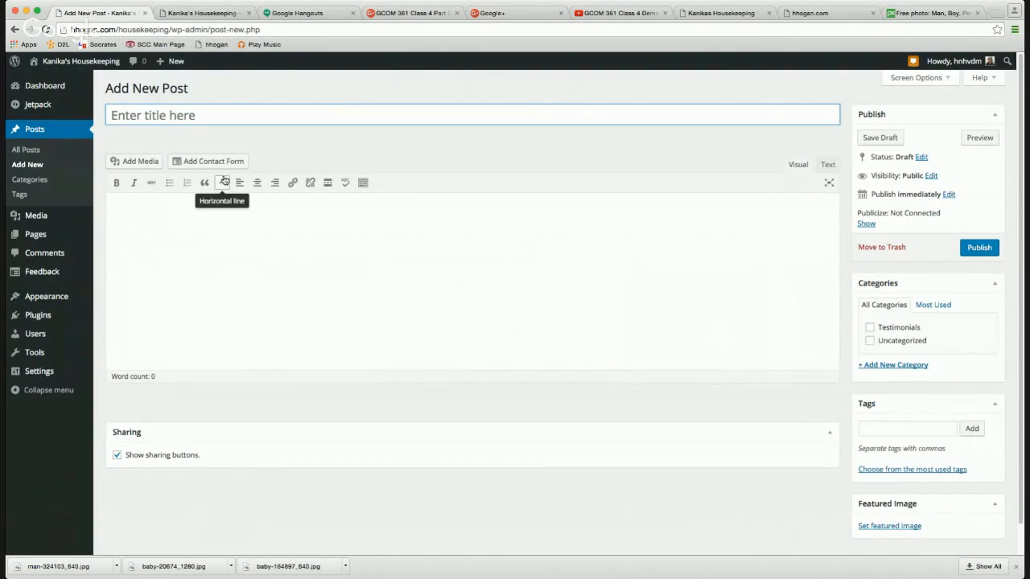
Title the new post 'I hate to clean!' and write the testimonial about making the house livable again.
type("I hate to ")
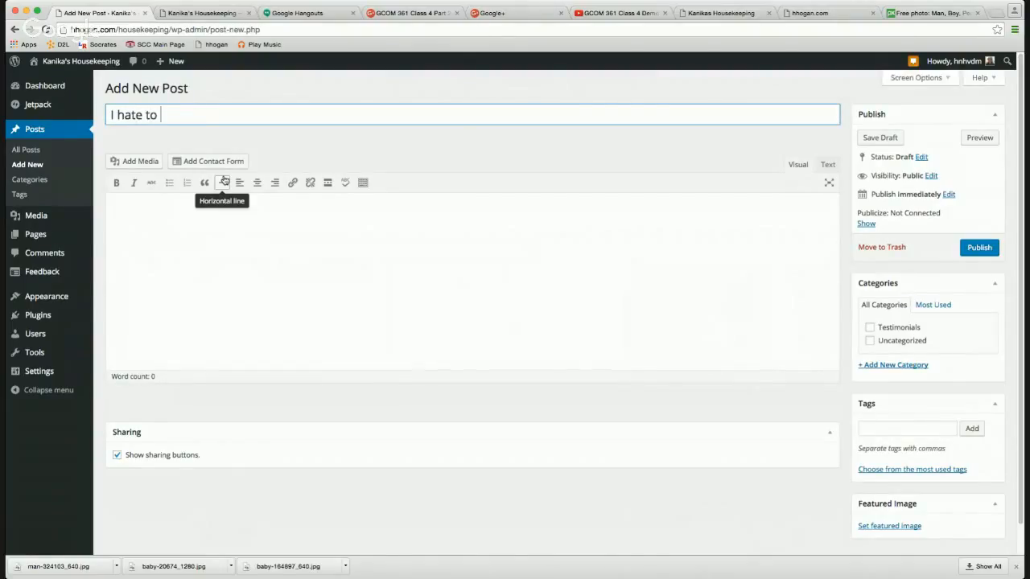
type("clean!")
left_click(216, 235)
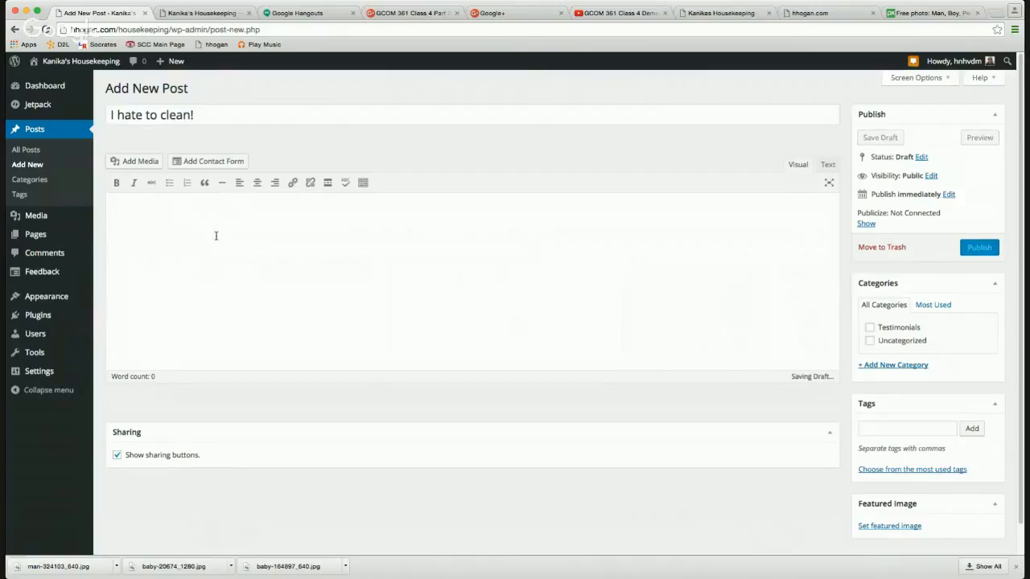
type("Im so h")
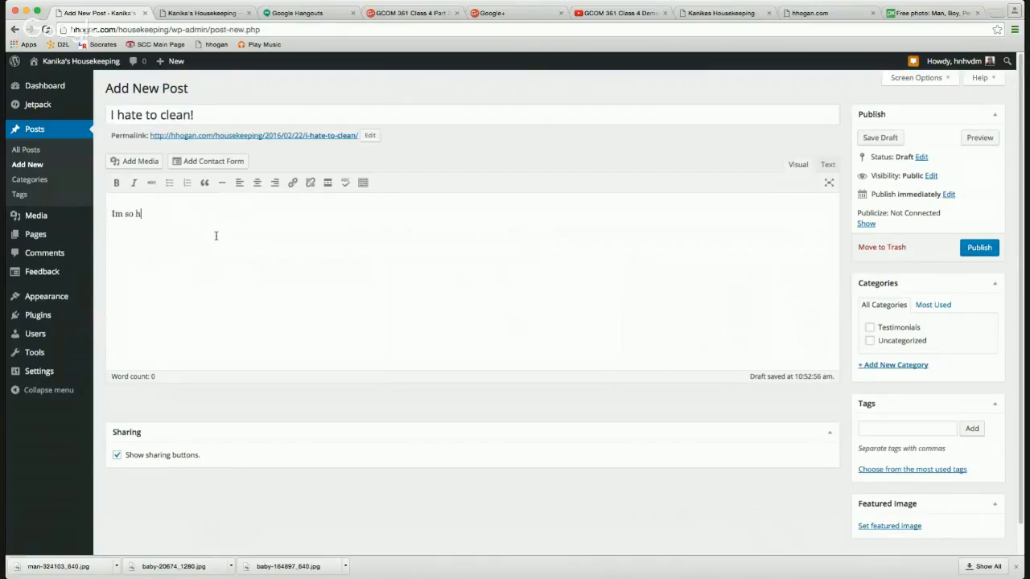
type("appy to see Kanika each week to m")
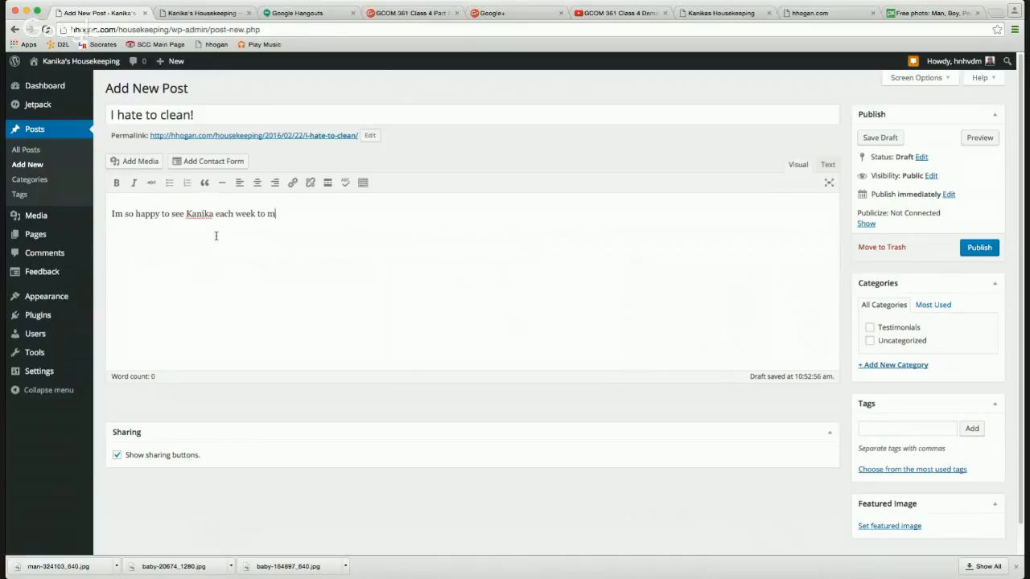
type("ake my house livable again.”")
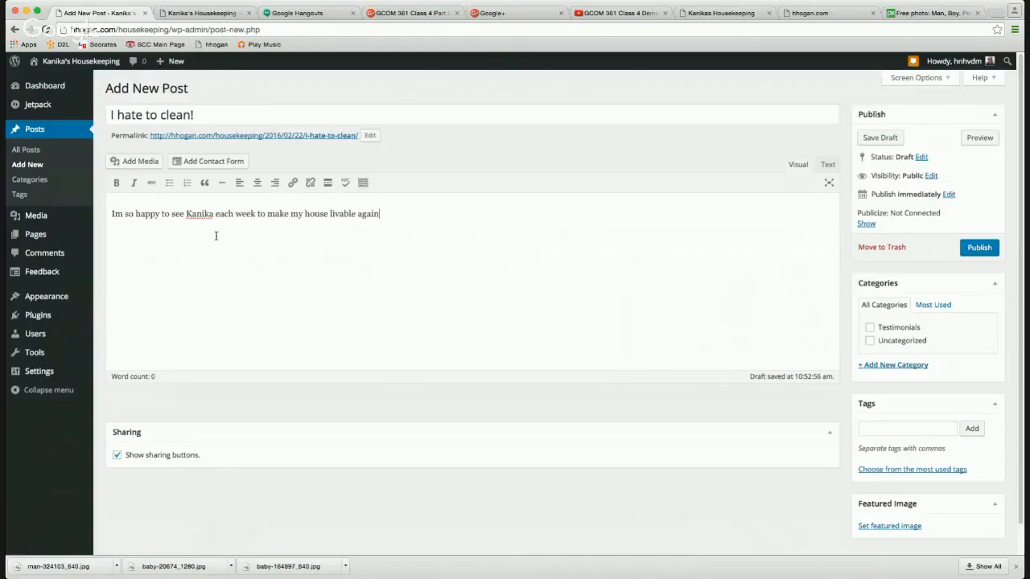
Add the opening quote and the apostrophe in "I'm", and file the post under Testimonials.
left_click(110, 214)
type("\"")
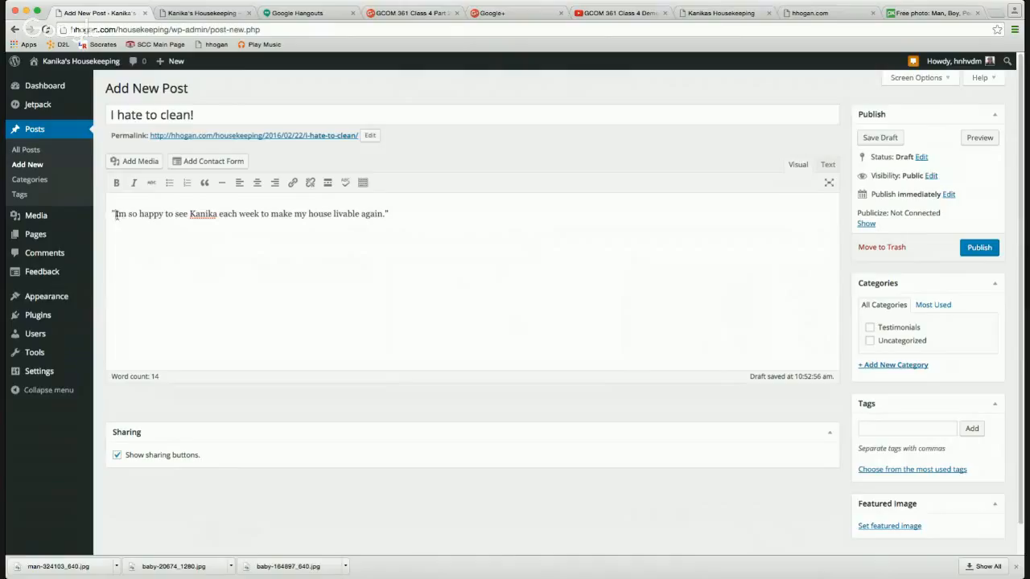
left_click(117, 214)
type("'")
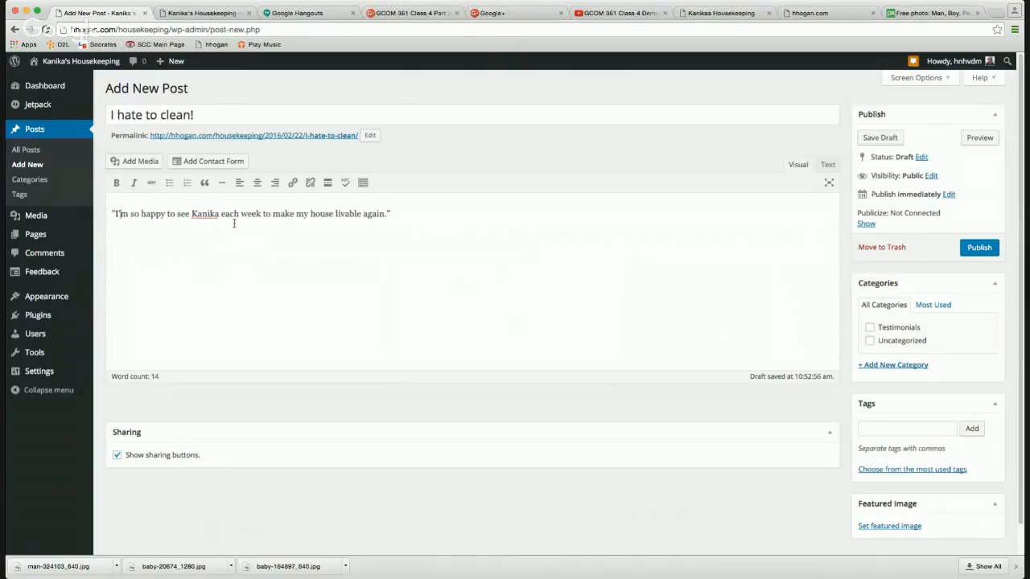
left_click(870, 328)
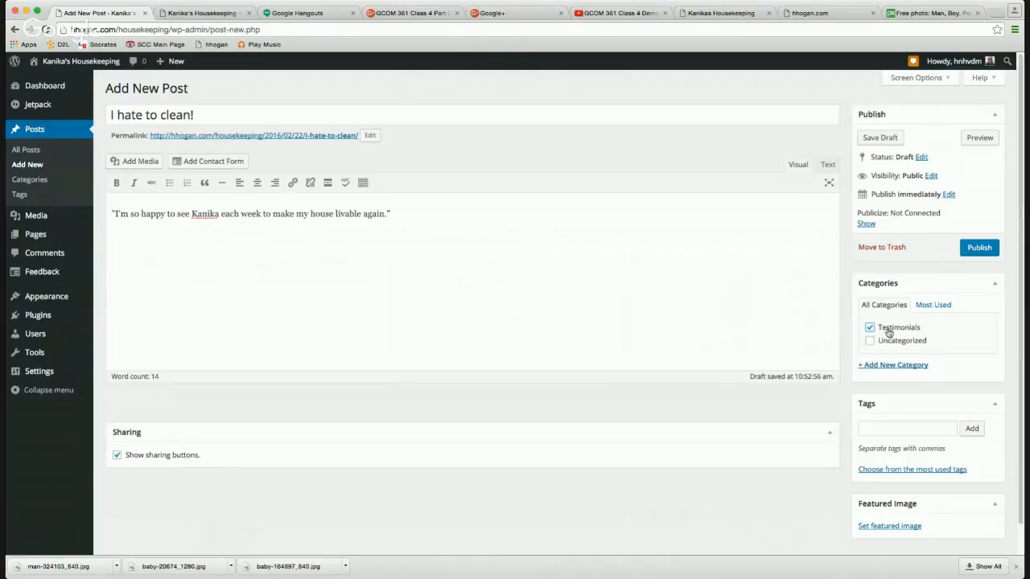
left_click(911, 431)
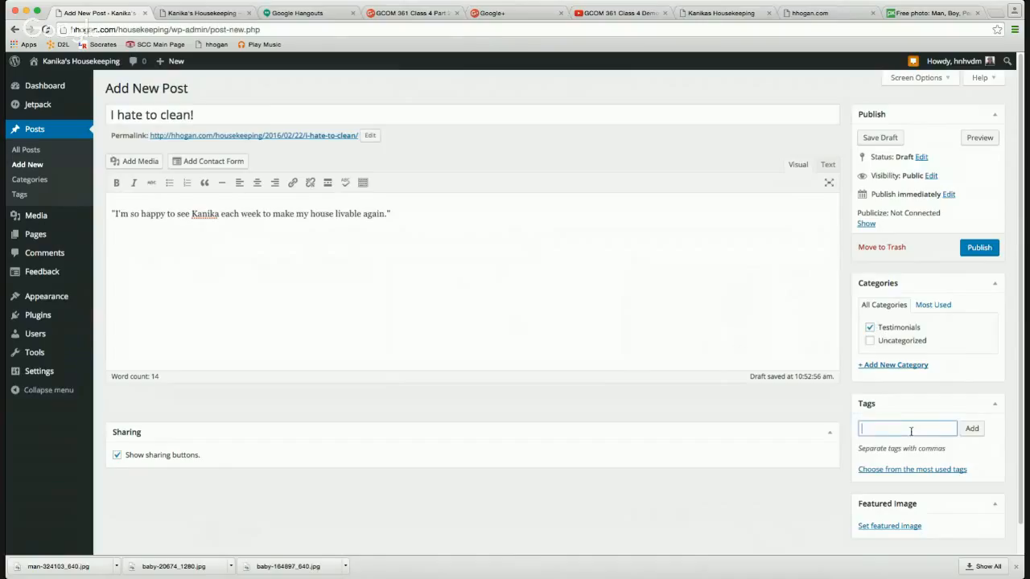
Upload baby-20674_1280.jpg as the featured image of 'I hate to clean!' and publish the post.
left_click(889, 526)
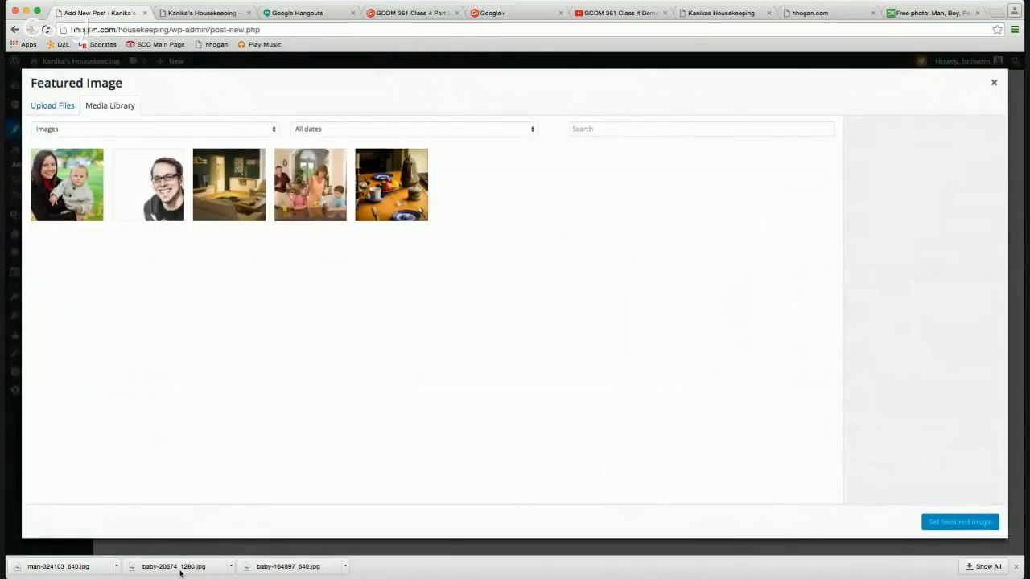
left_click_drag(181, 573, 409, 395)
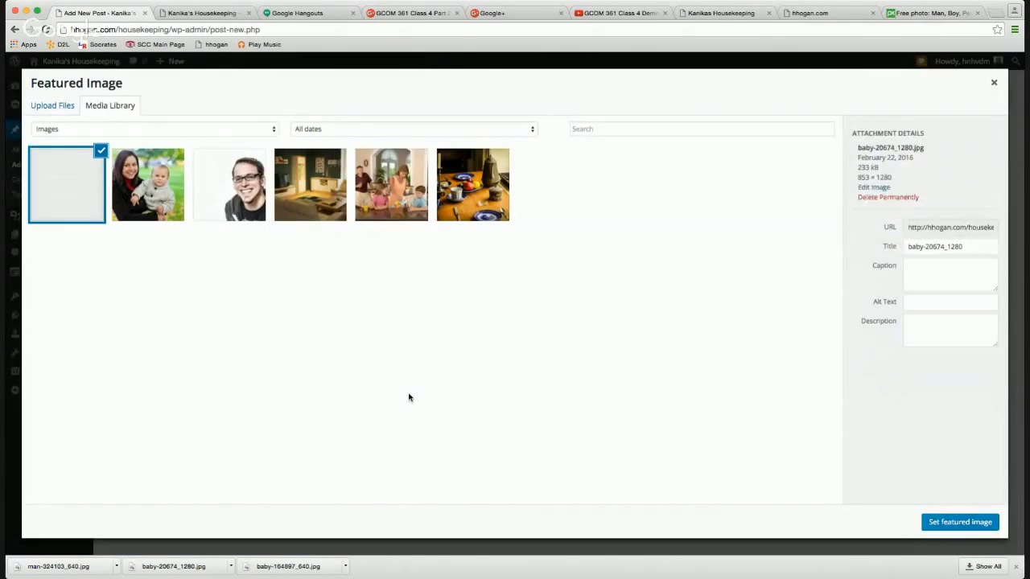
left_click(950, 522)
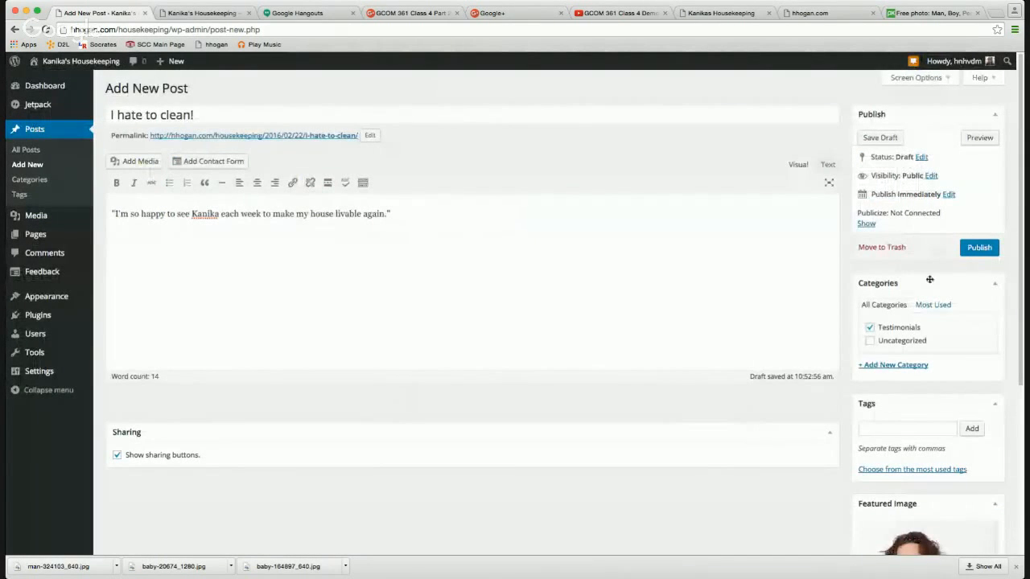
left_click(979, 248)
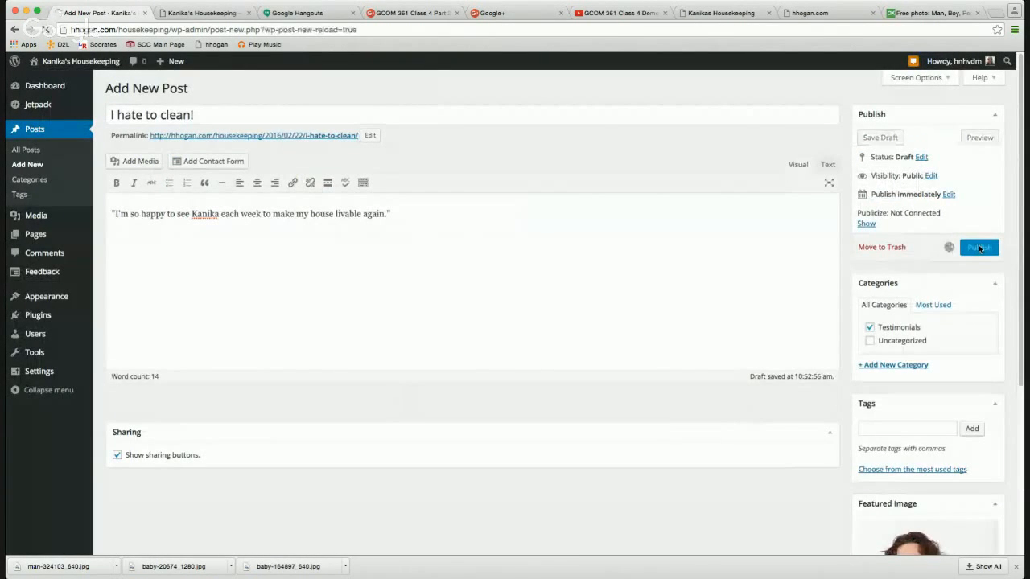
left_click(1016, 567)
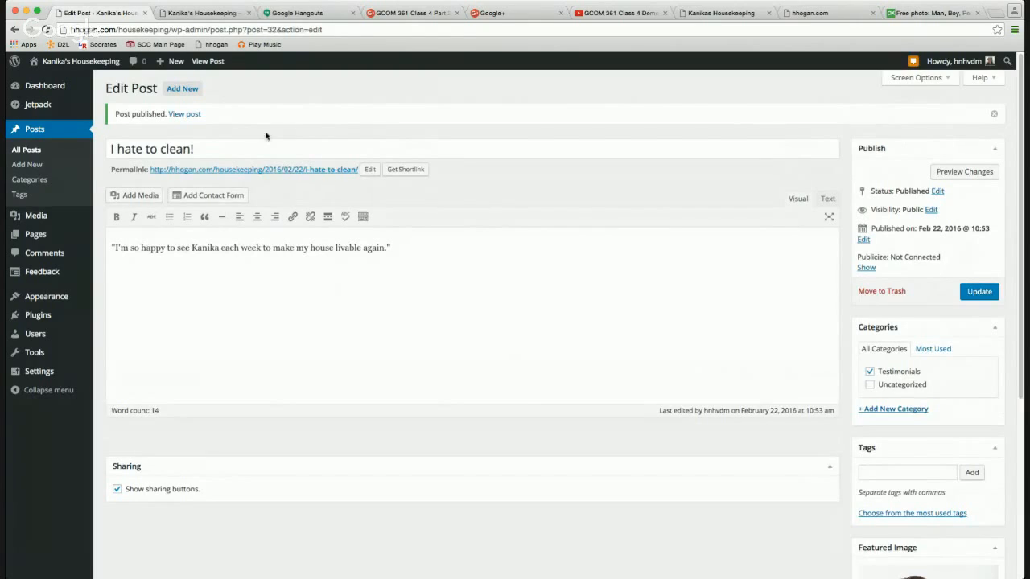
Reload the live site to view the new post, then go to Settings > Permalinks.
left_click(203, 13)
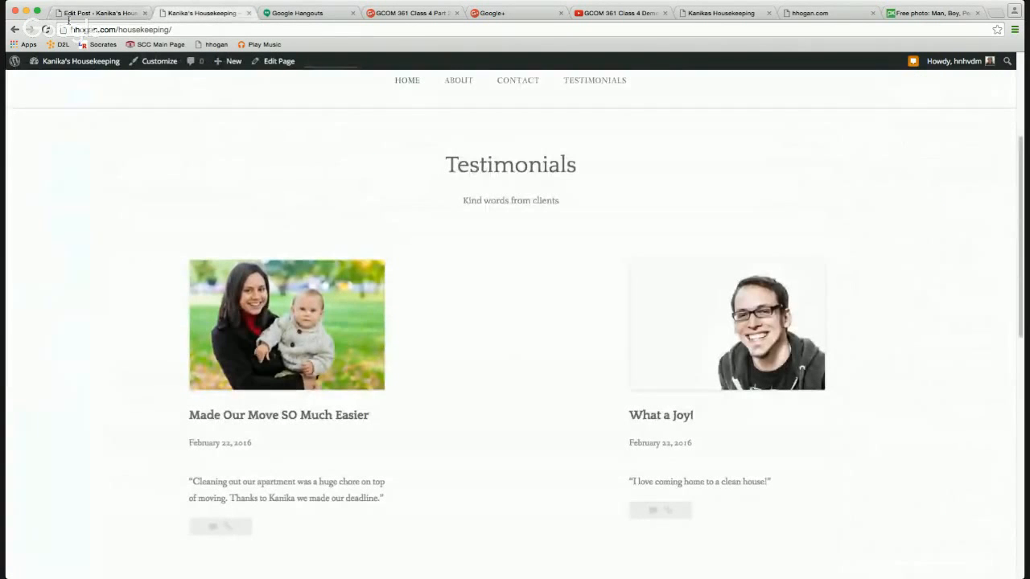
left_click(47, 29)
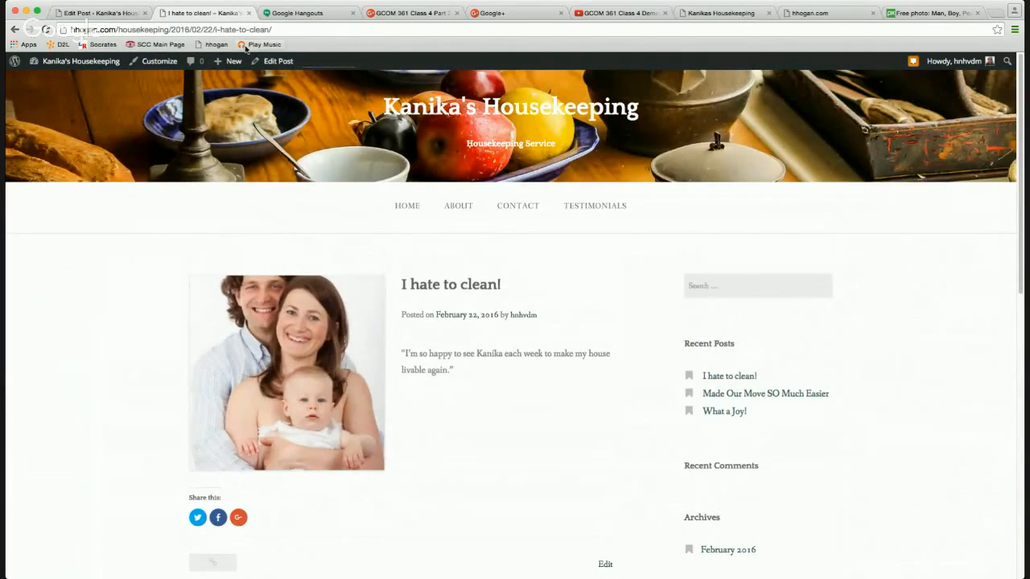
left_click(97, 13)
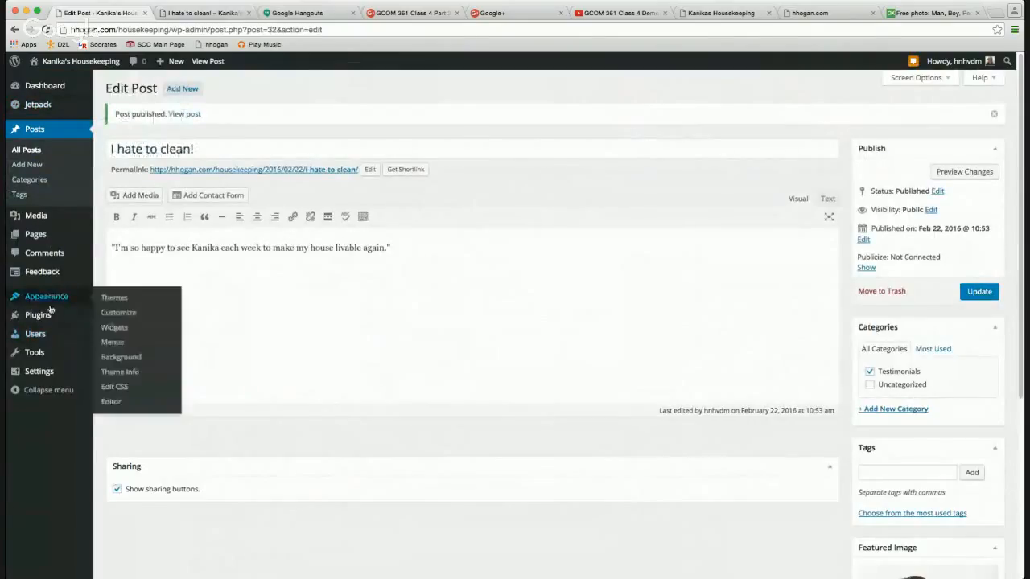
mouse_move(50, 372)
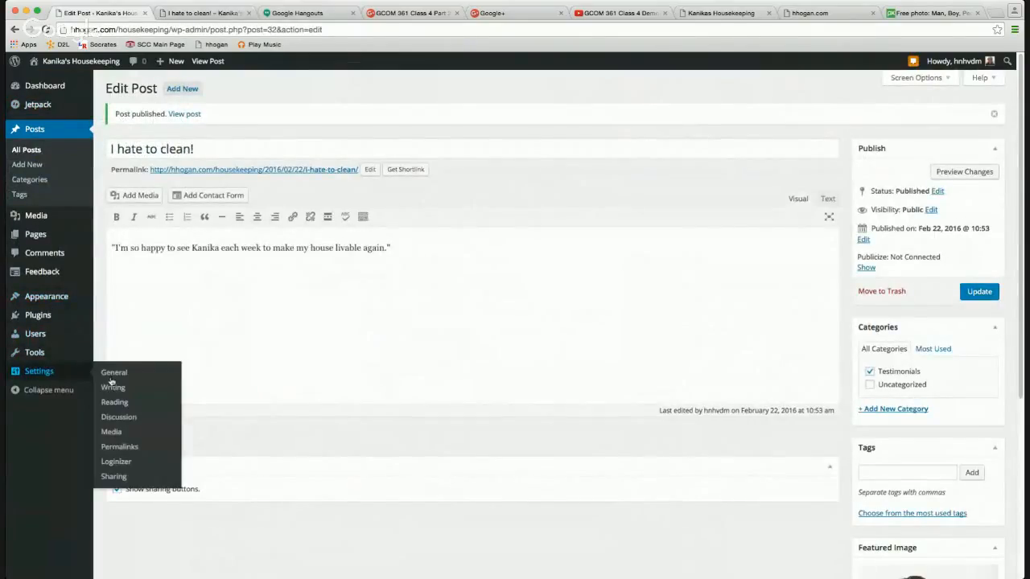
left_click(123, 448)
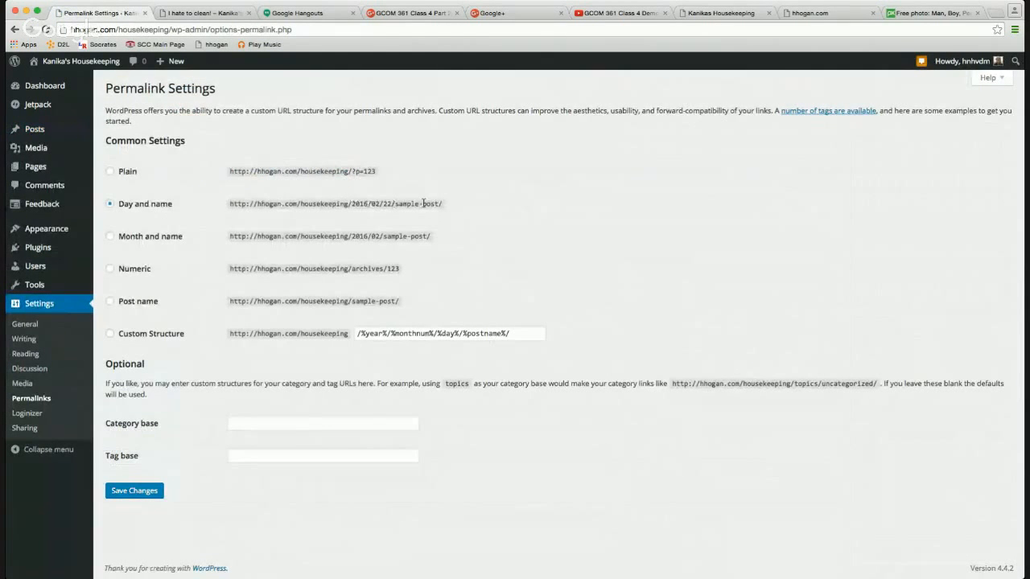
Switch the permalink structure to Post name (/%postname%/) and save it.
left_click(139, 301)
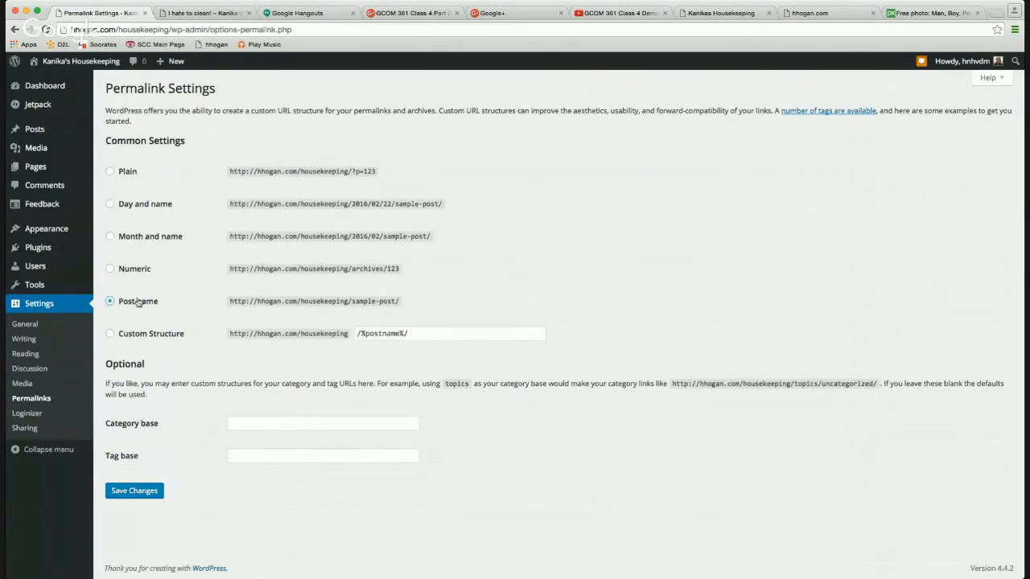
left_click(142, 492)
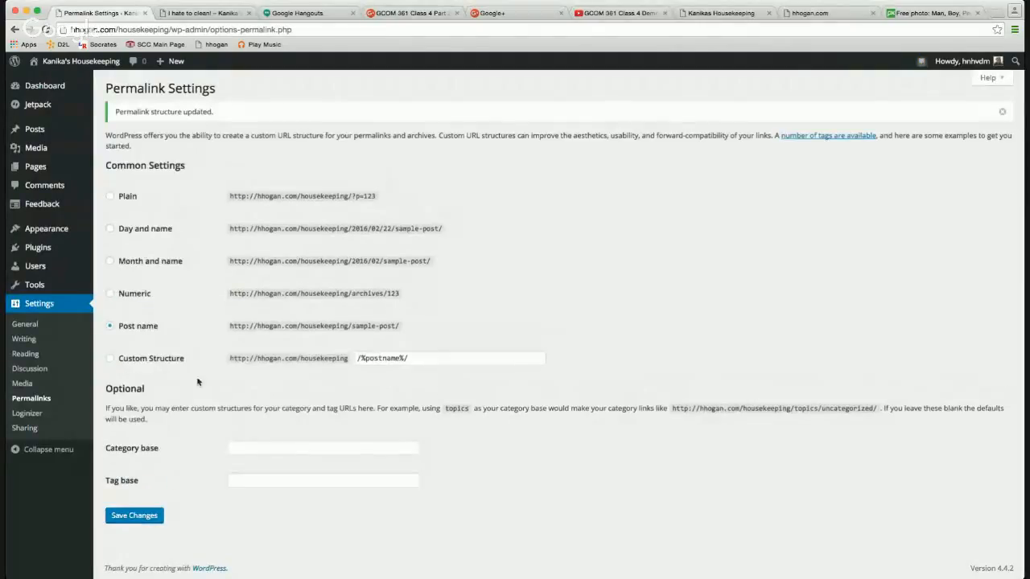
left_click(35, 432)
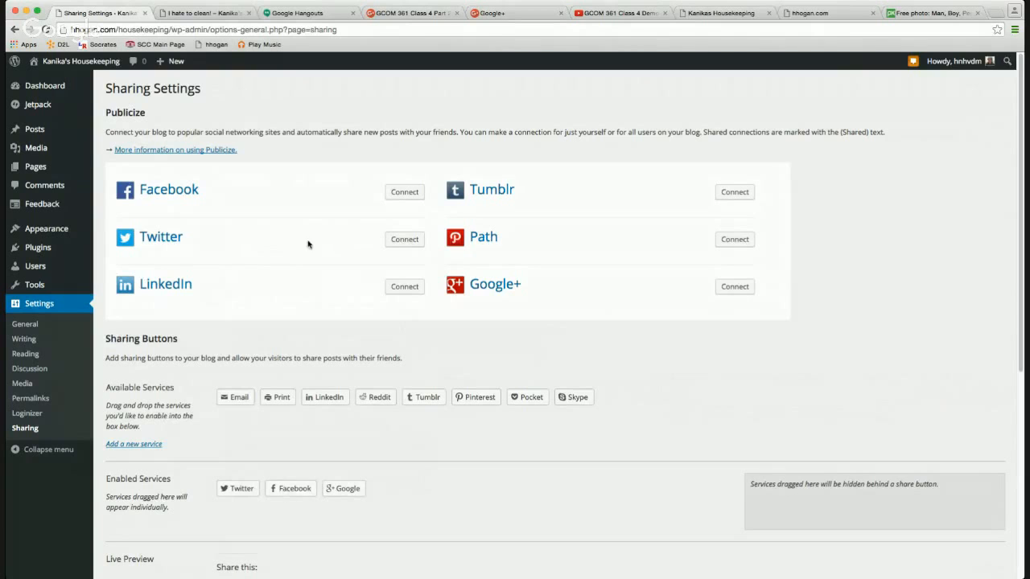
Enable Pinterest and Email share buttons alongside Twitter, Facebook and Google, and save the settings.
left_click(211, 13)
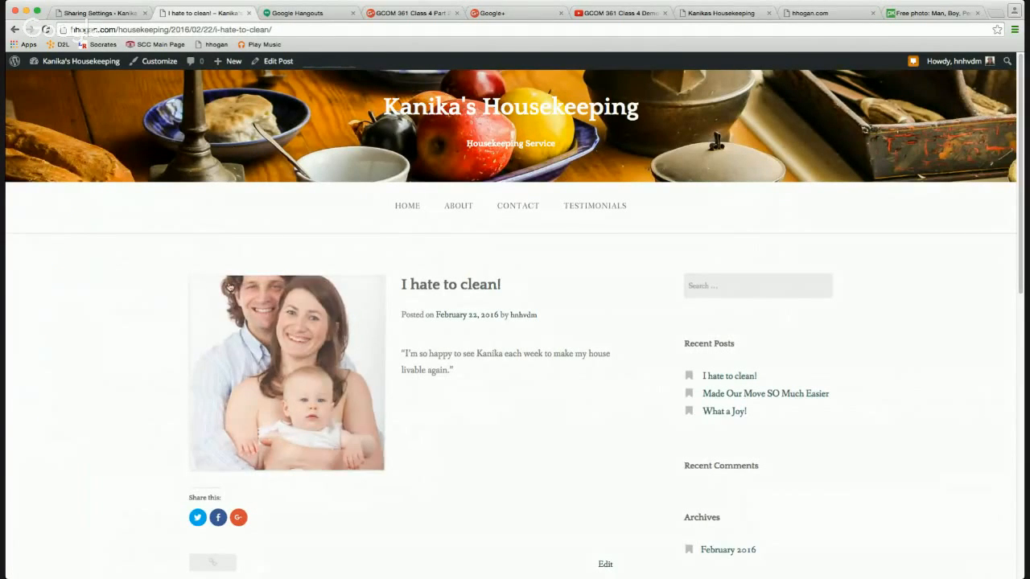
left_click(96, 14)
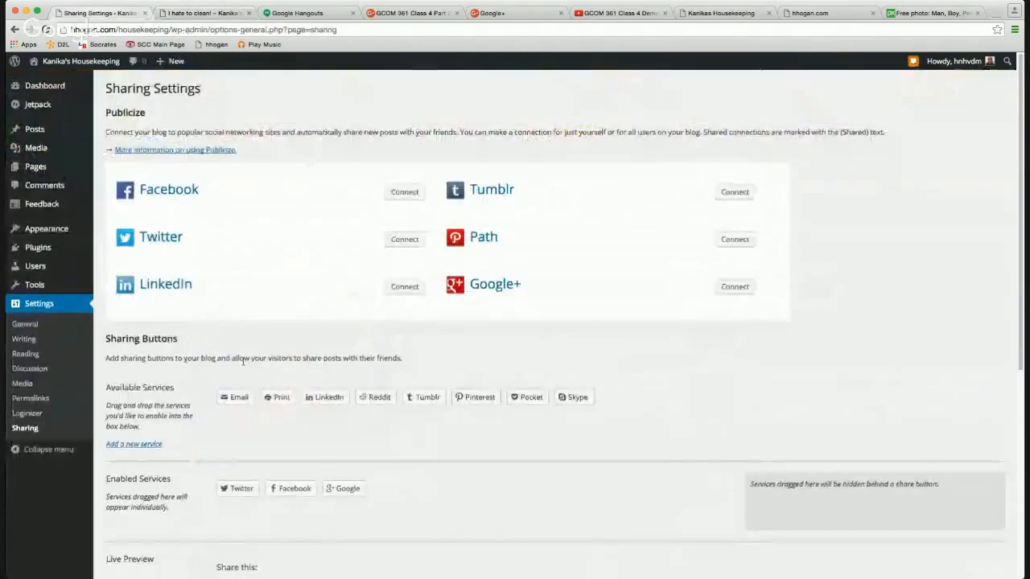
left_click_drag(476, 397, 446, 497)
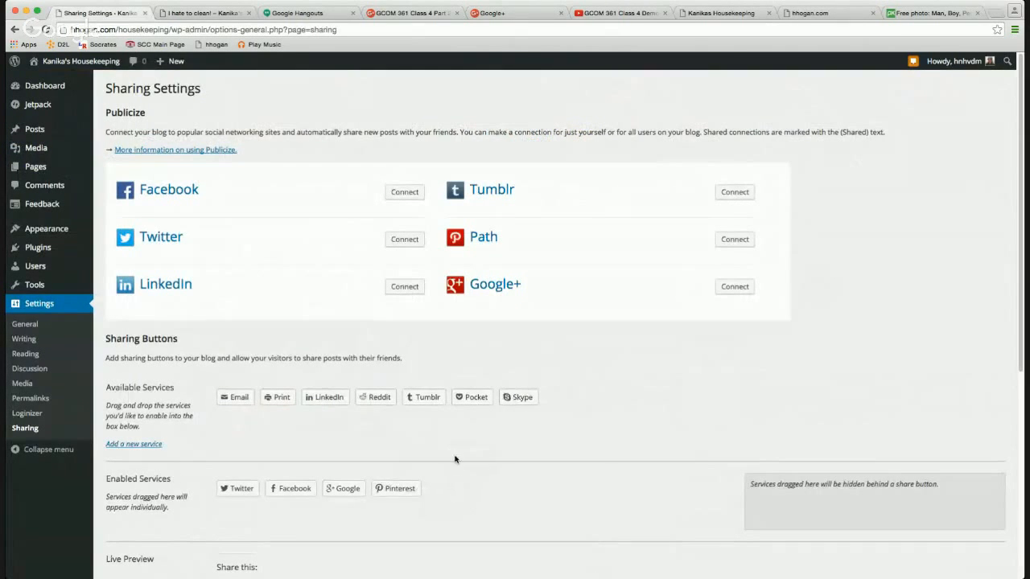
scroll(454, 455, "down", 3)
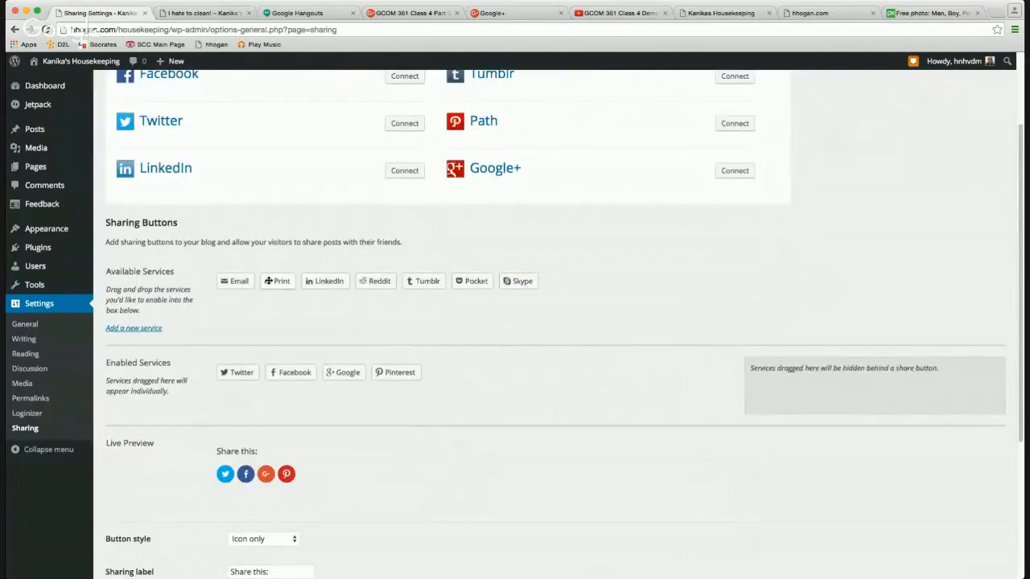
left_click_drag(245, 283, 447, 375)
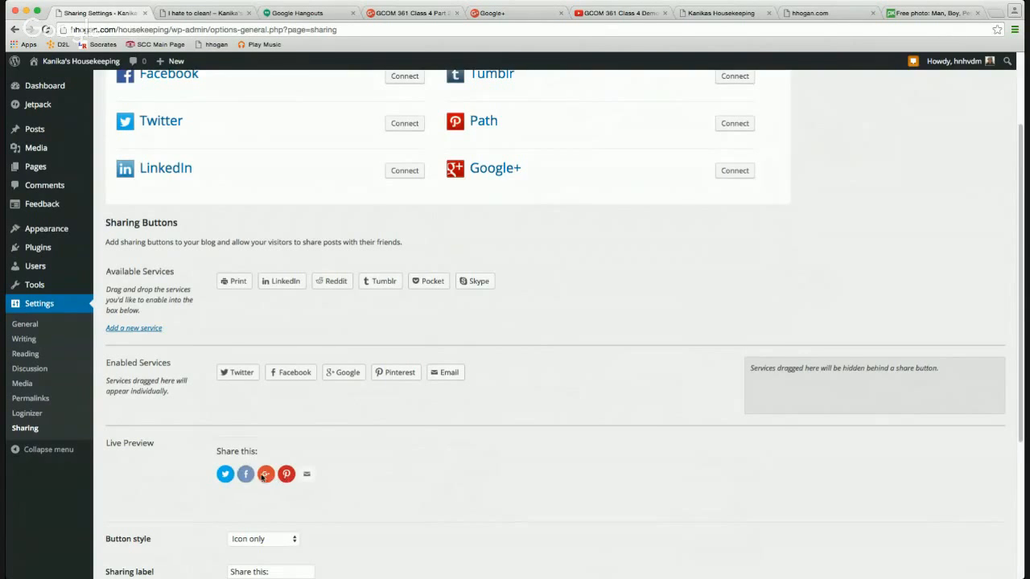
scroll(338, 454, "up", 3)
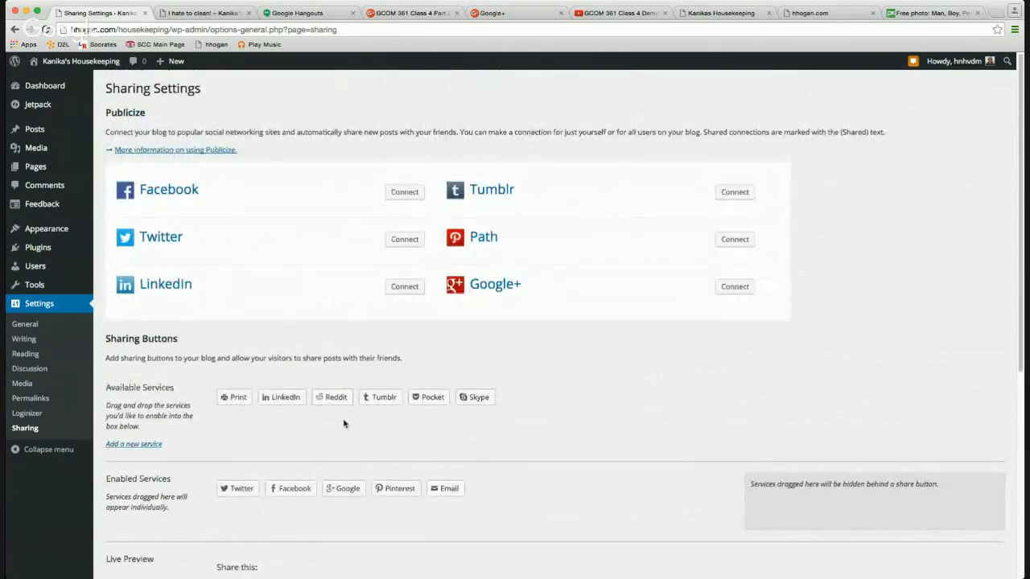
scroll(338, 426, "down", 5)
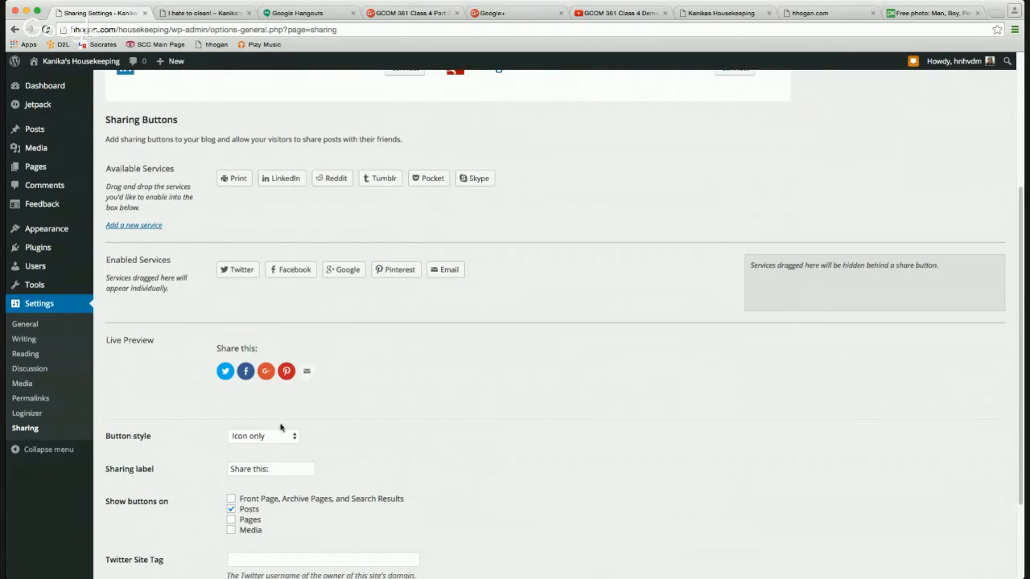
scroll(266, 451, "down", 3)
left_click(154, 523)
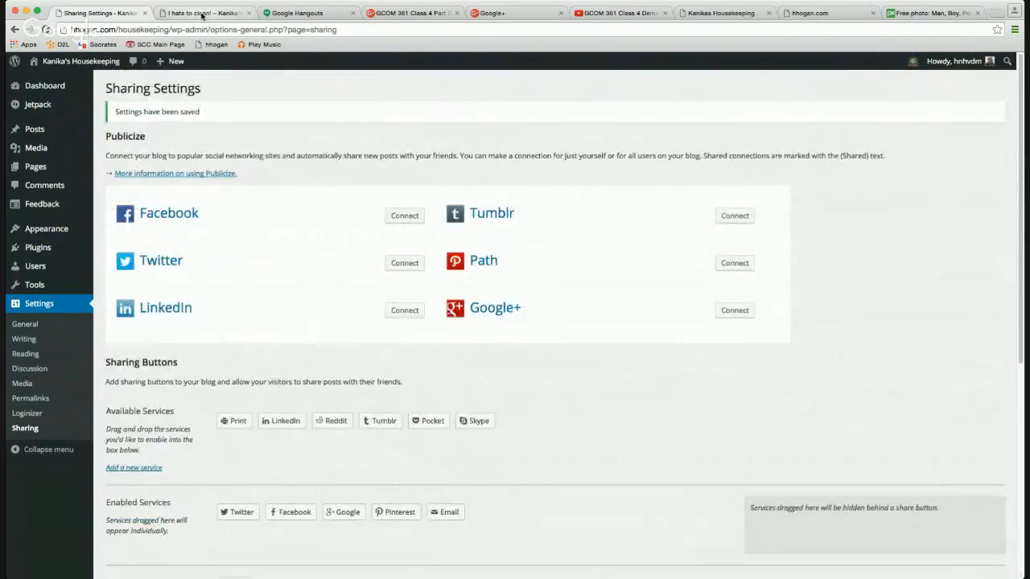
left_click(203, 13)
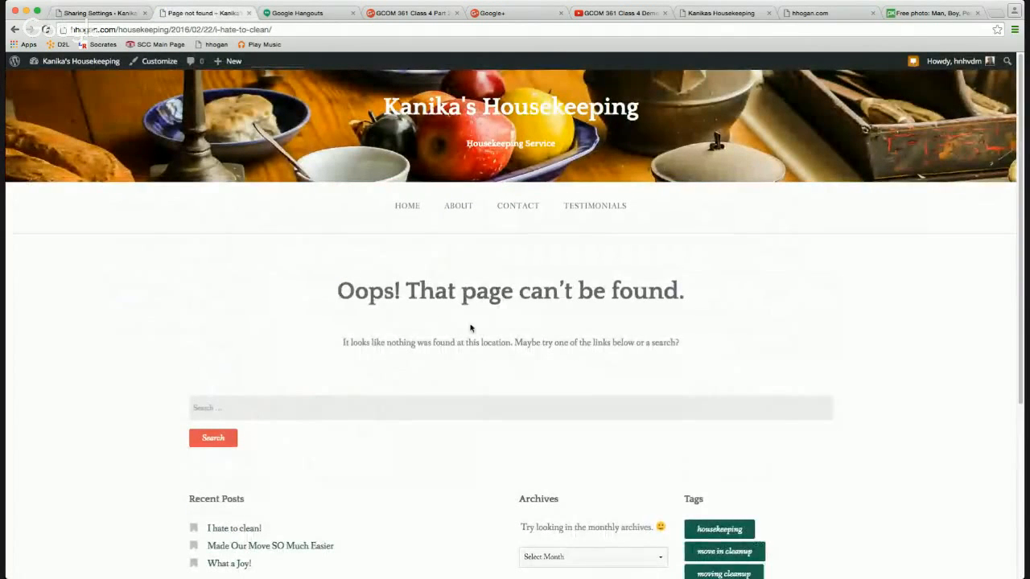
scroll(361, 384, "down", 5)
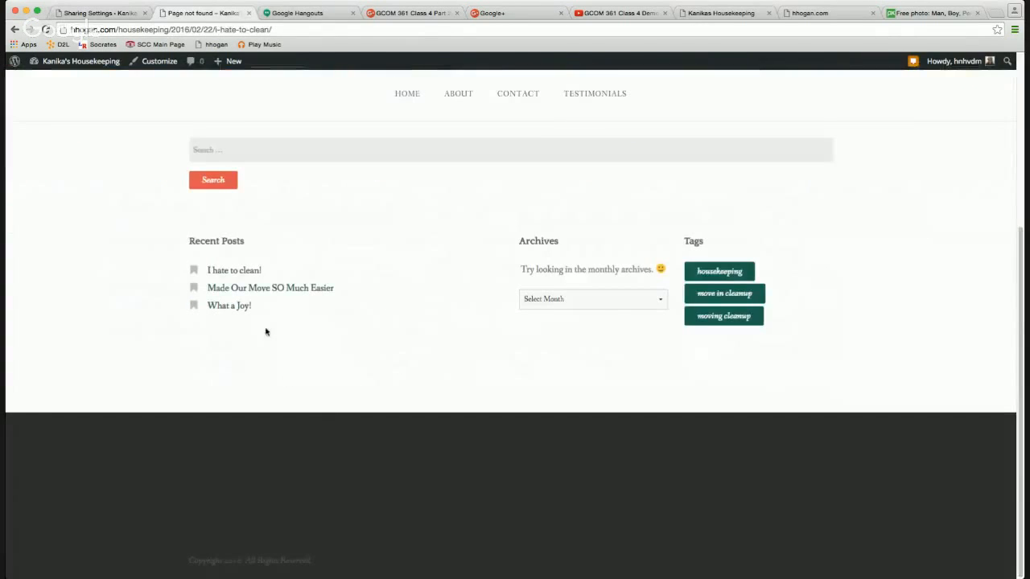
left_click(285, 290)
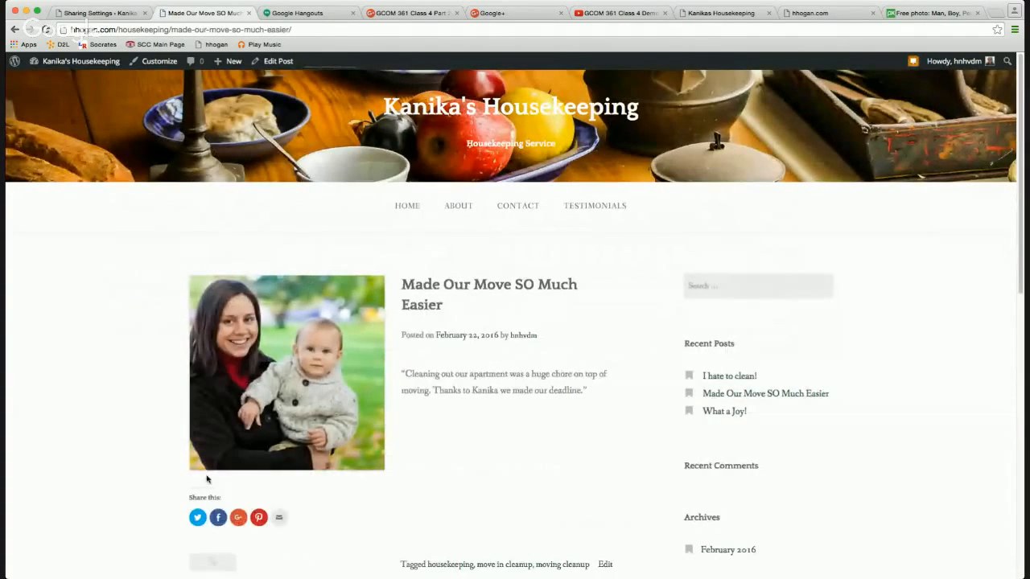
left_click(279, 518)
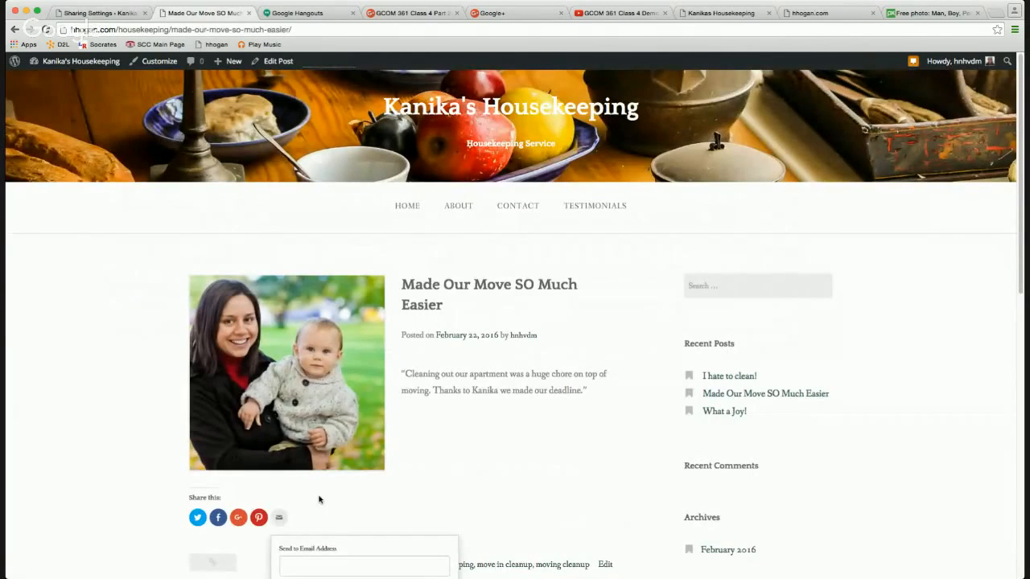
scroll(322, 494, "down", 3)
left_click(327, 422)
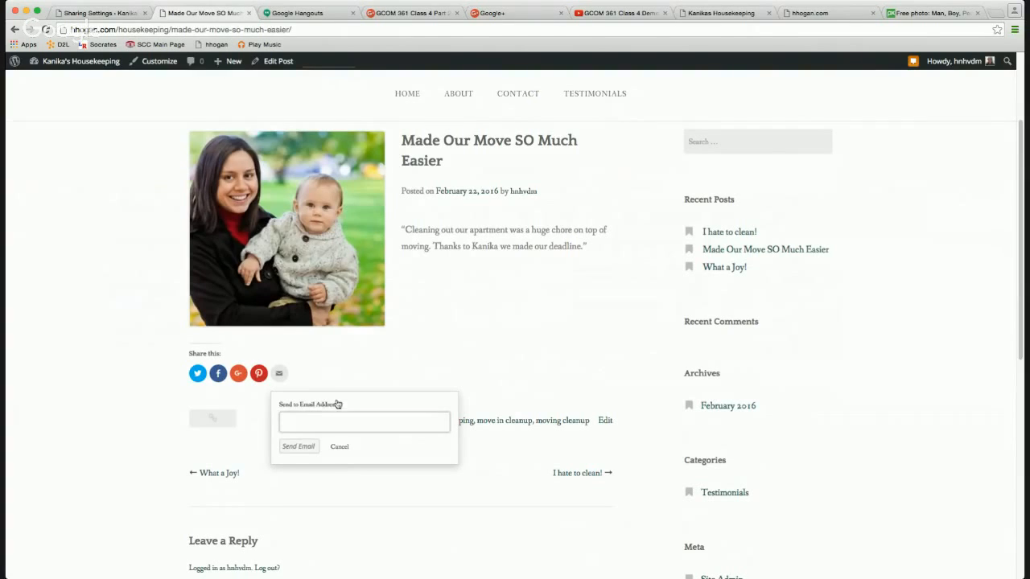
left_click(379, 361)
left_click(101, 14)
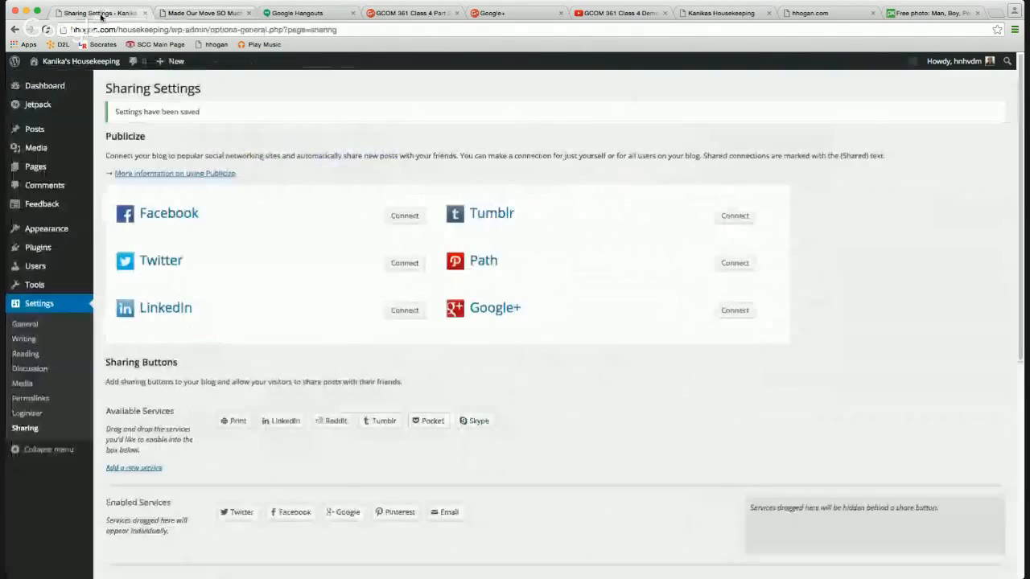
Switch to the live 'Made Our Move SO Much Easier' post.
scroll(226, 427, "down", 5)
scroll(227, 426, "down", 1)
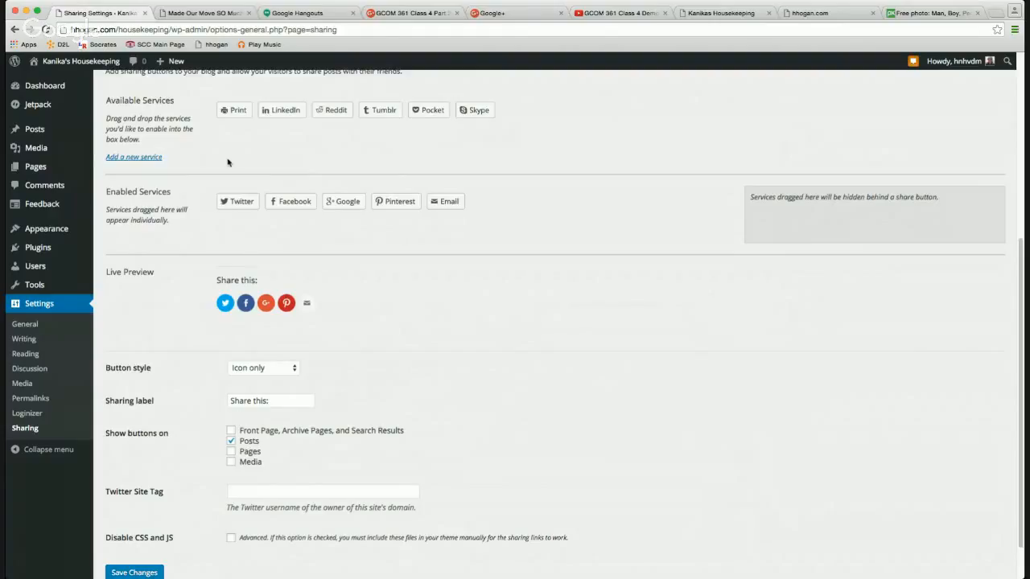
left_click(210, 13)
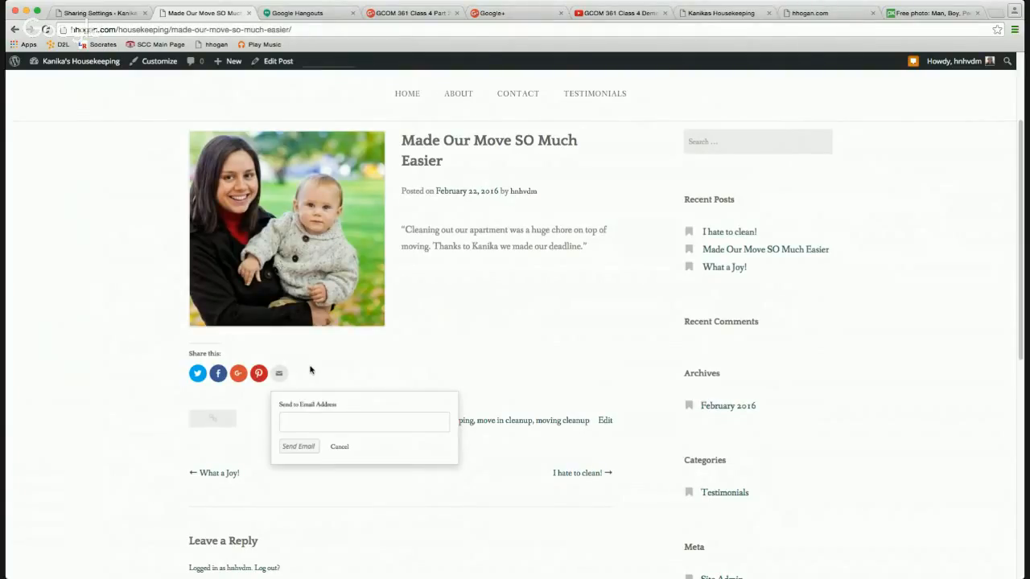
Start sharing the post by email, cancel without sending, and return to Sharing Settings.
left_click(294, 416)
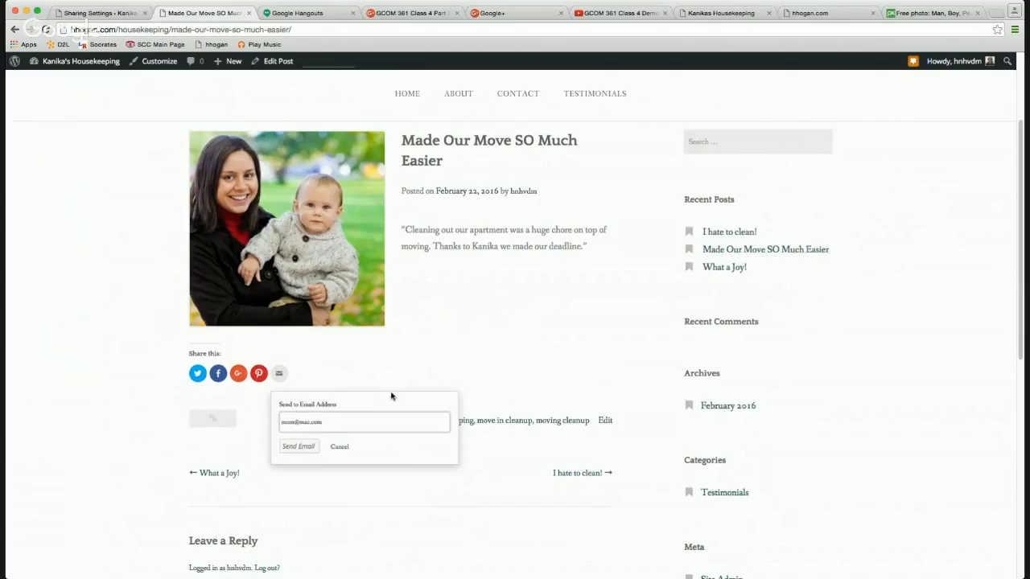
left_click(343, 447)
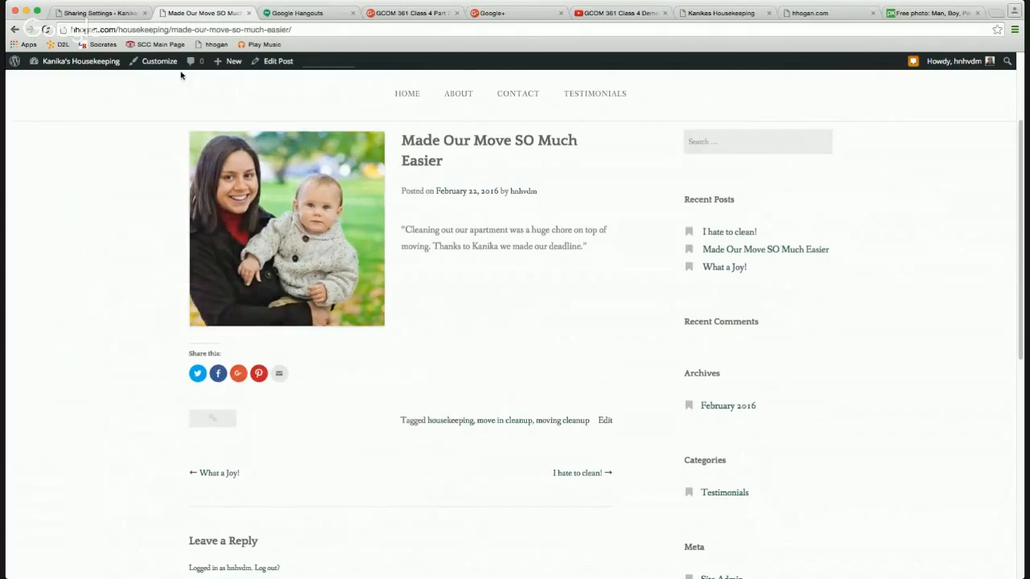
left_click(97, 13)
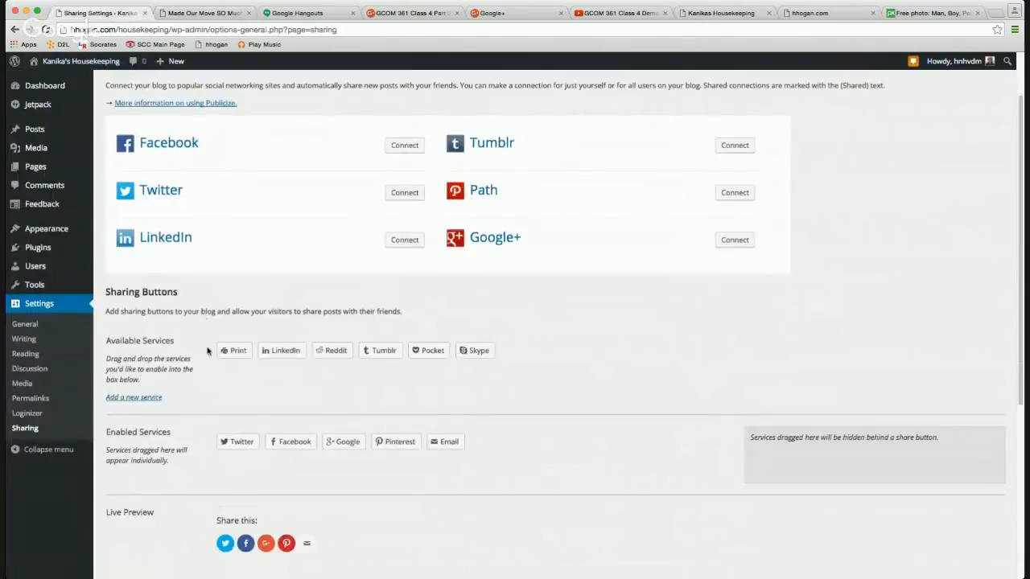
Leave front-page share buttons off, keep the icon-only button style, save, and return to the post.
scroll(226, 237, "up", 2)
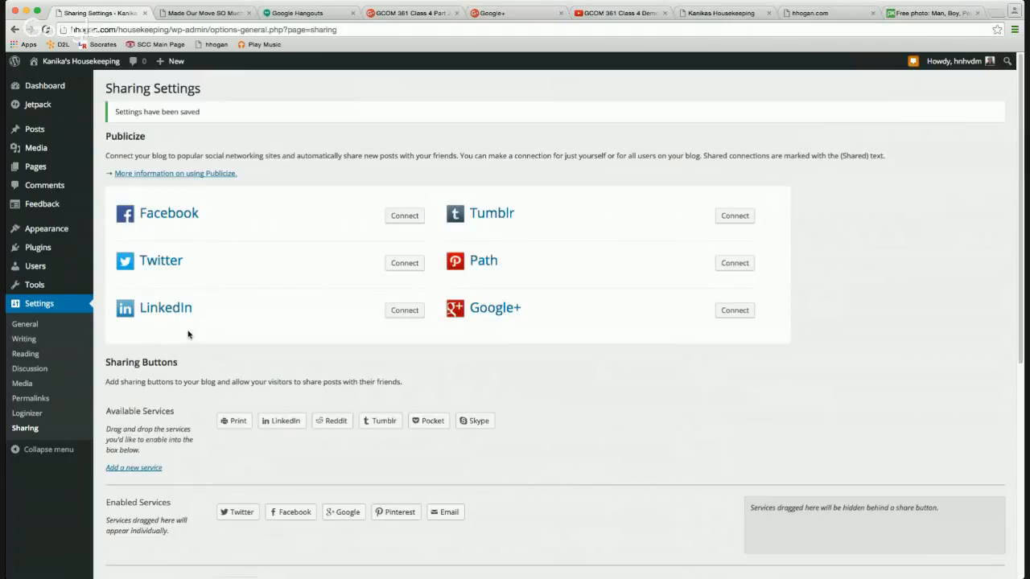
scroll(189, 334, "down", 5)
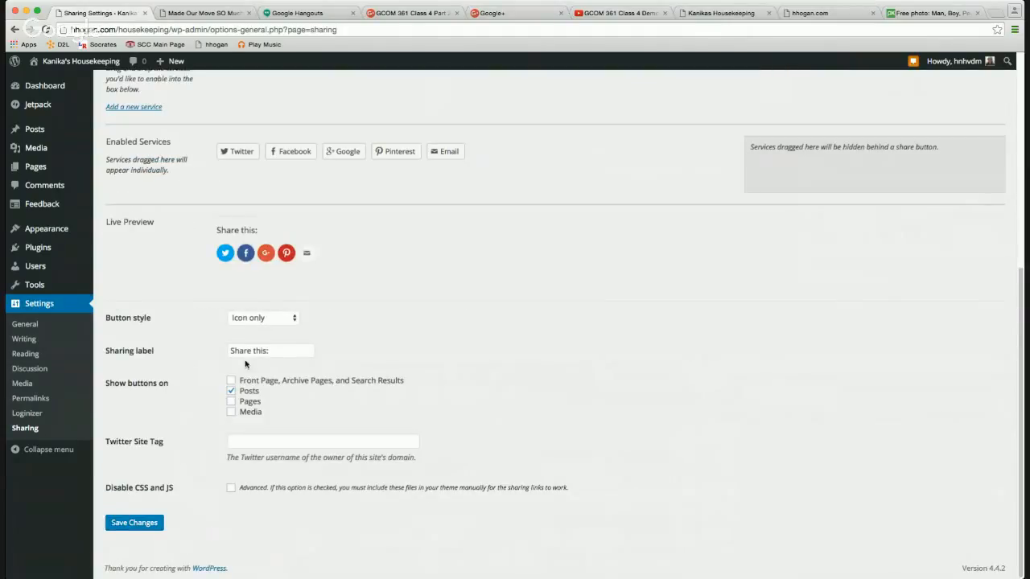
left_click(259, 383)
left_click(247, 383)
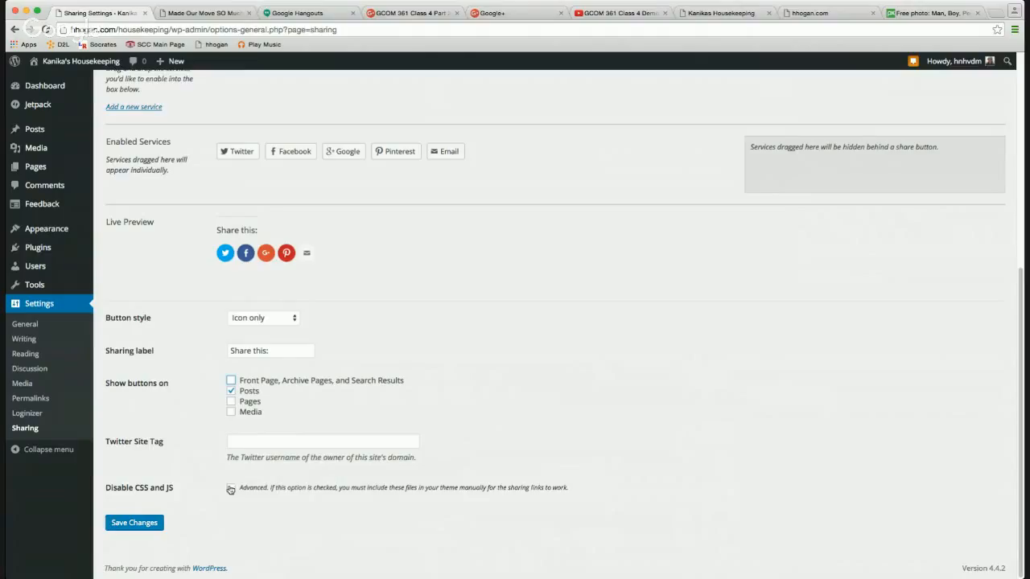
left_click(264, 323)
left_click(148, 524)
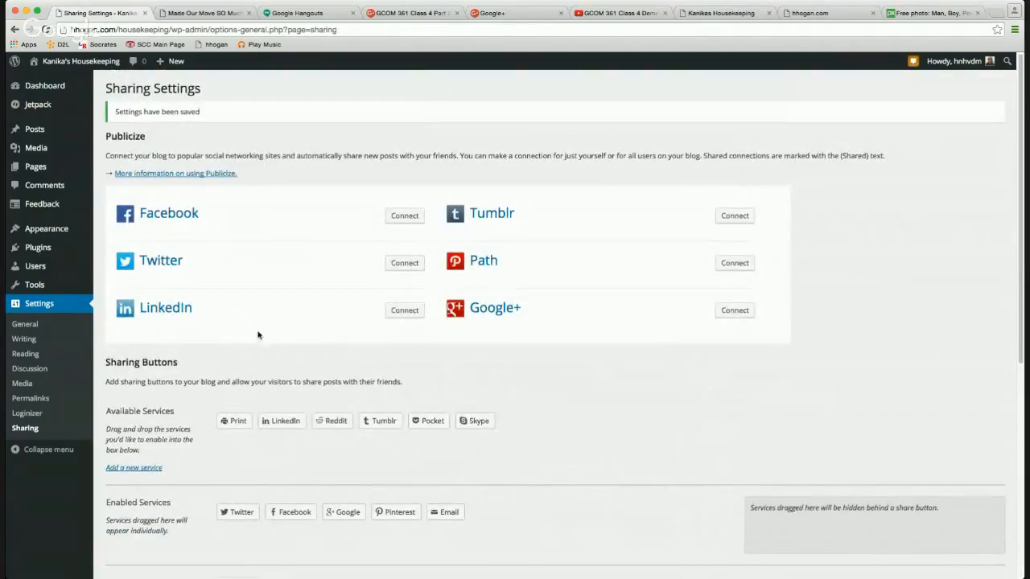
left_click(214, 14)
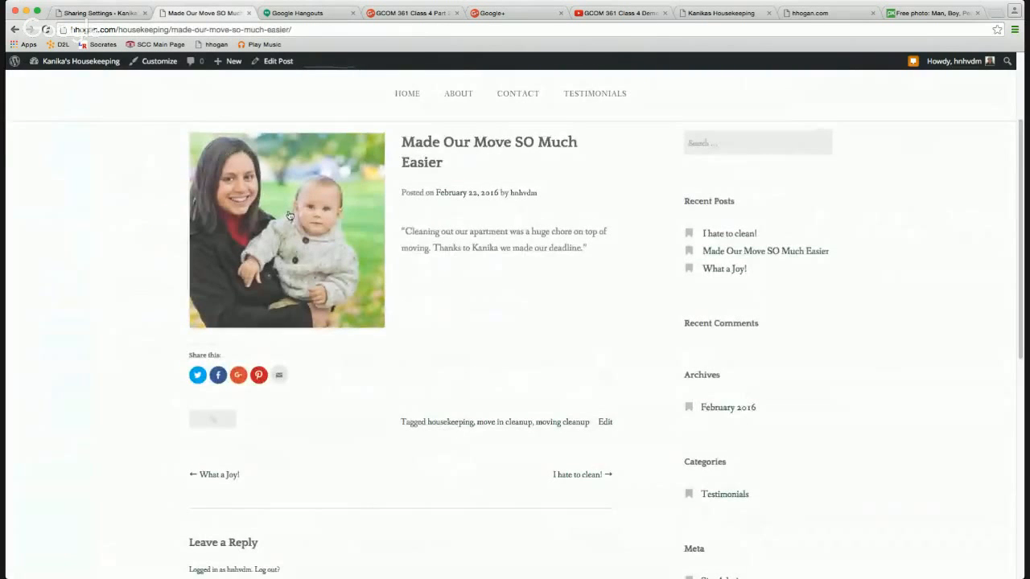
Browse the live home page's testimonials and Our Services section, then return to Sharing Settings.
scroll(290, 216, "up", 3)
left_click(433, 109)
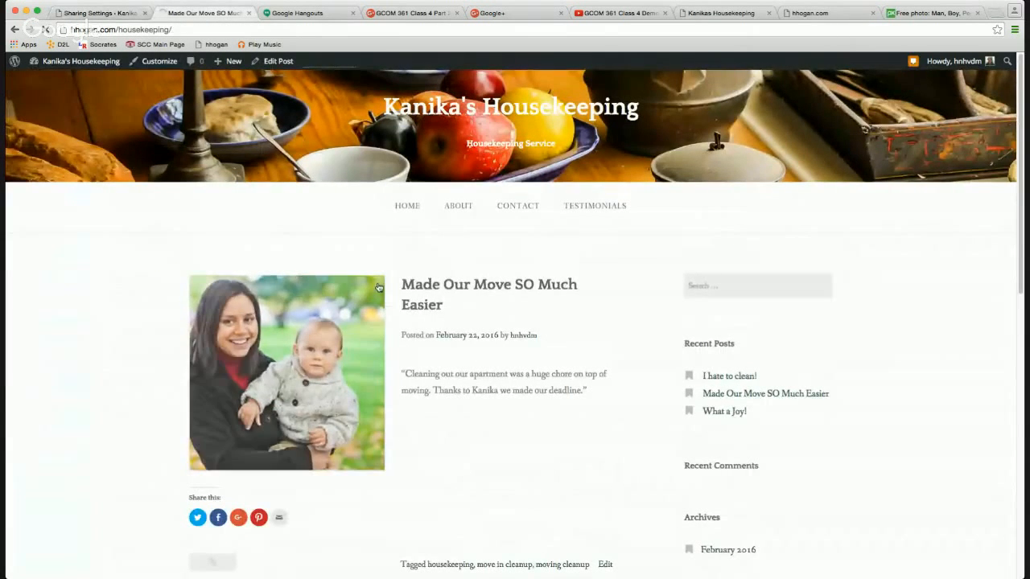
scroll(412, 342, "down", 2)
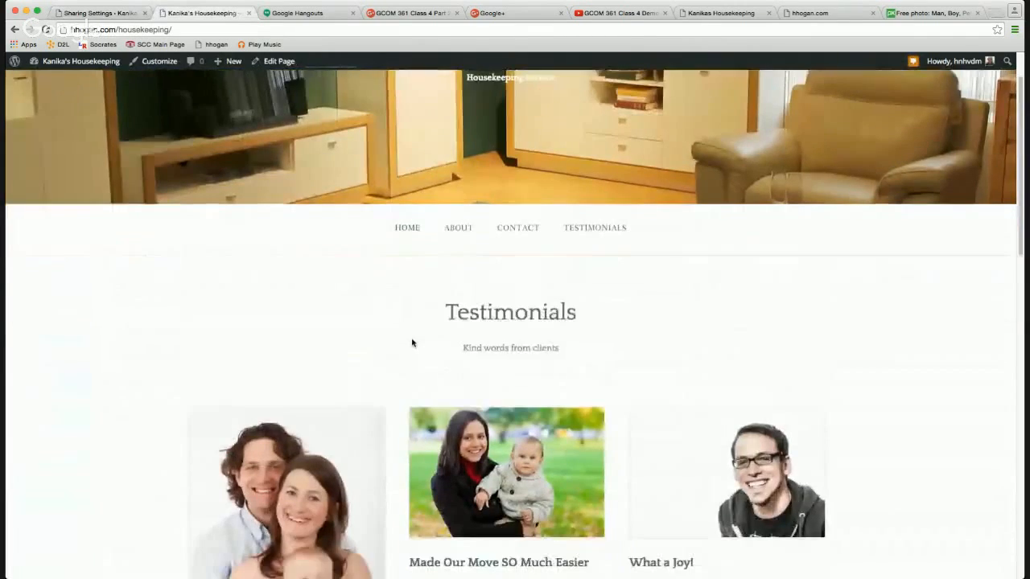
scroll(411, 344, "down", 10)
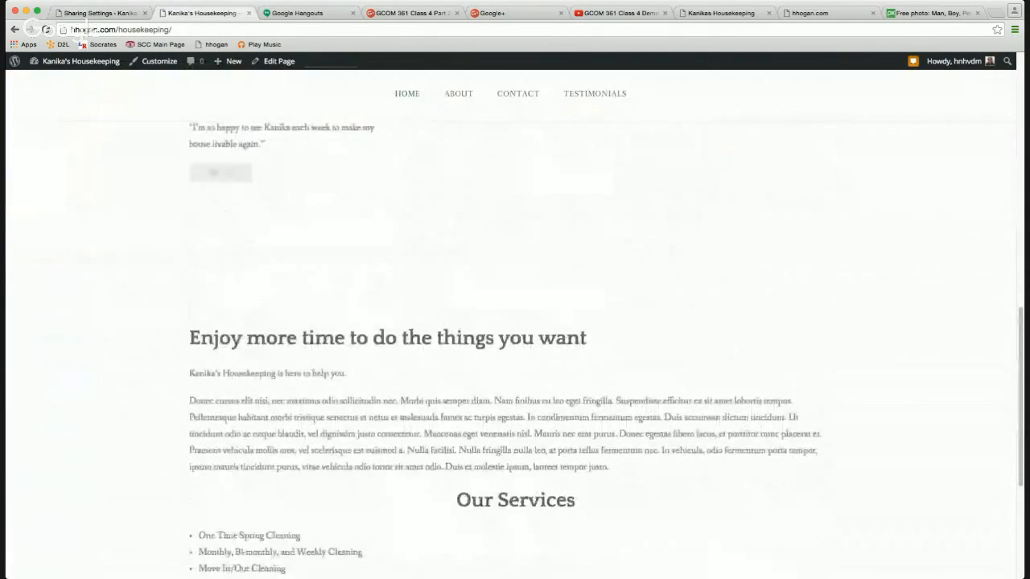
scroll(412, 341, "down", 5)
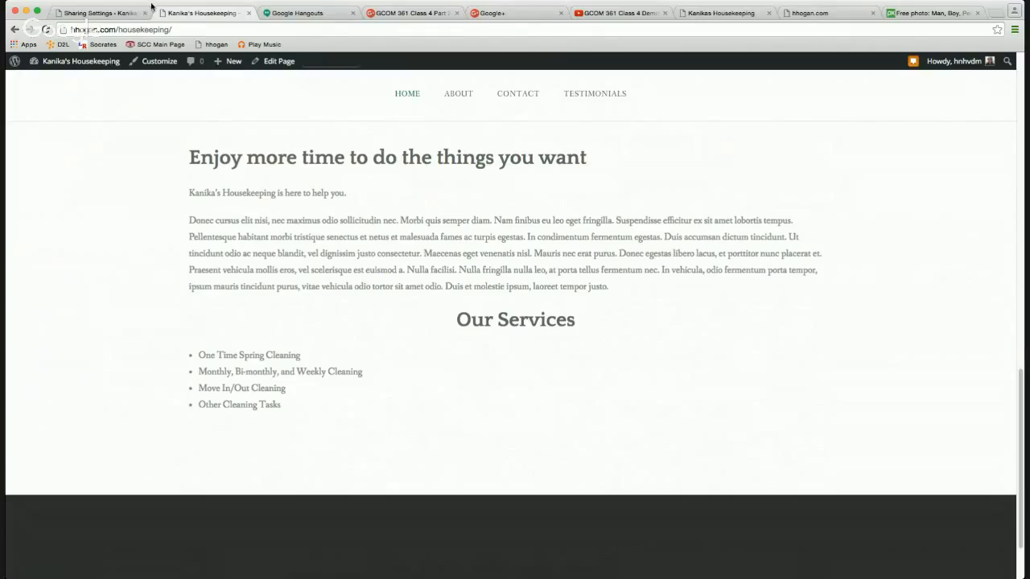
left_click(112, 12)
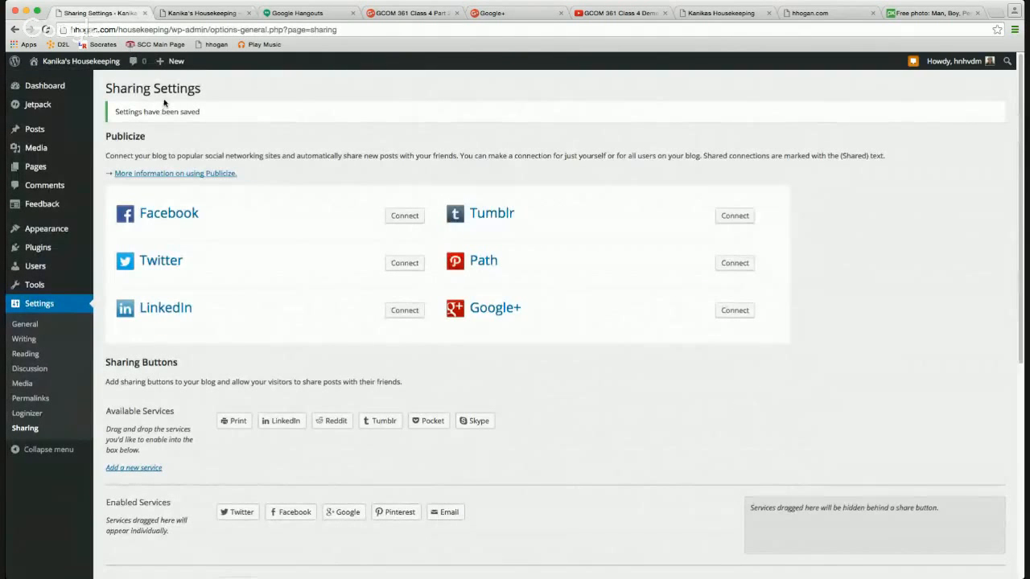
Re-save the 'I hate to clean!' post with Update and view it on the live site.
mouse_move(50, 133)
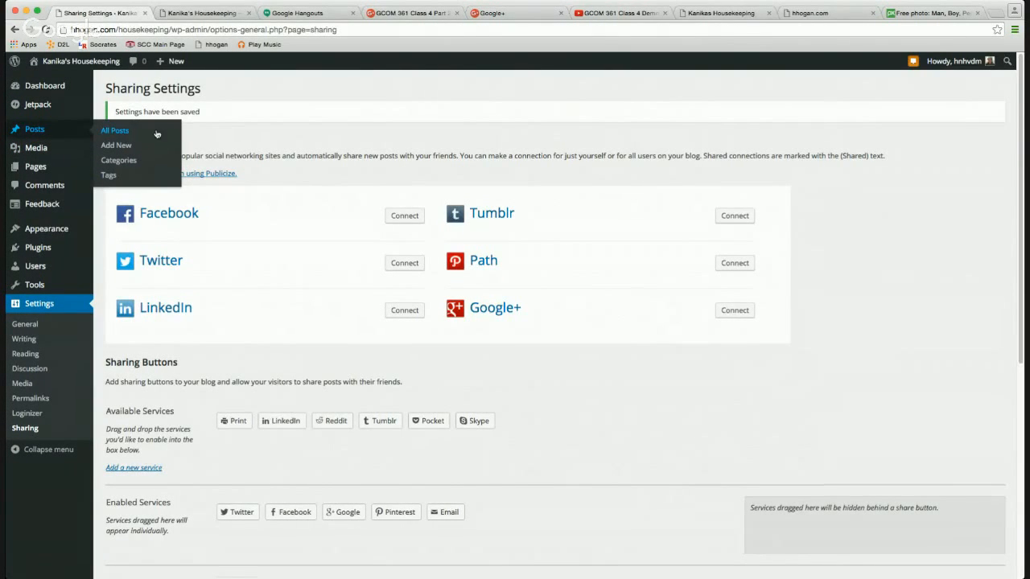
left_click(113, 137)
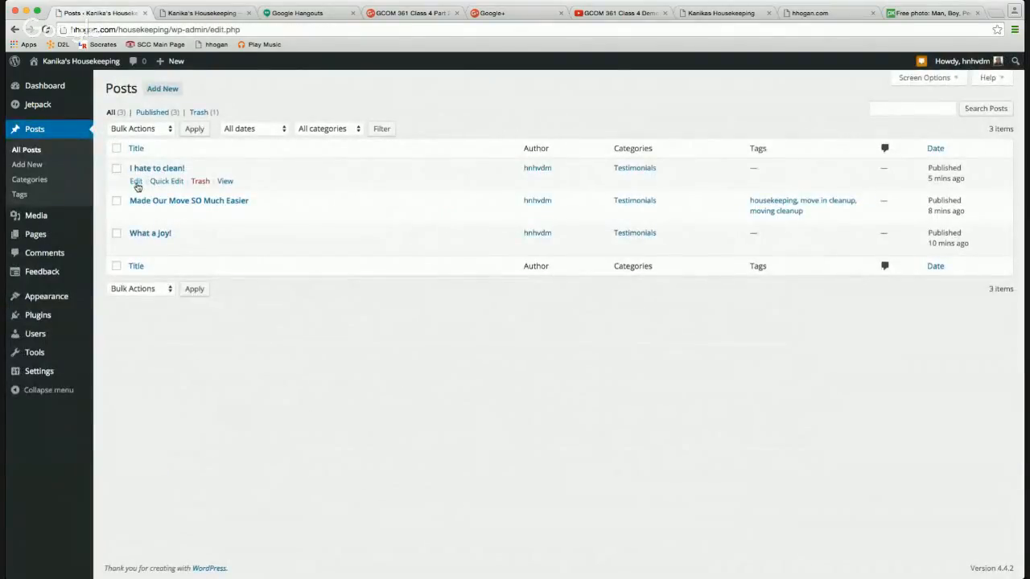
left_click(136, 181)
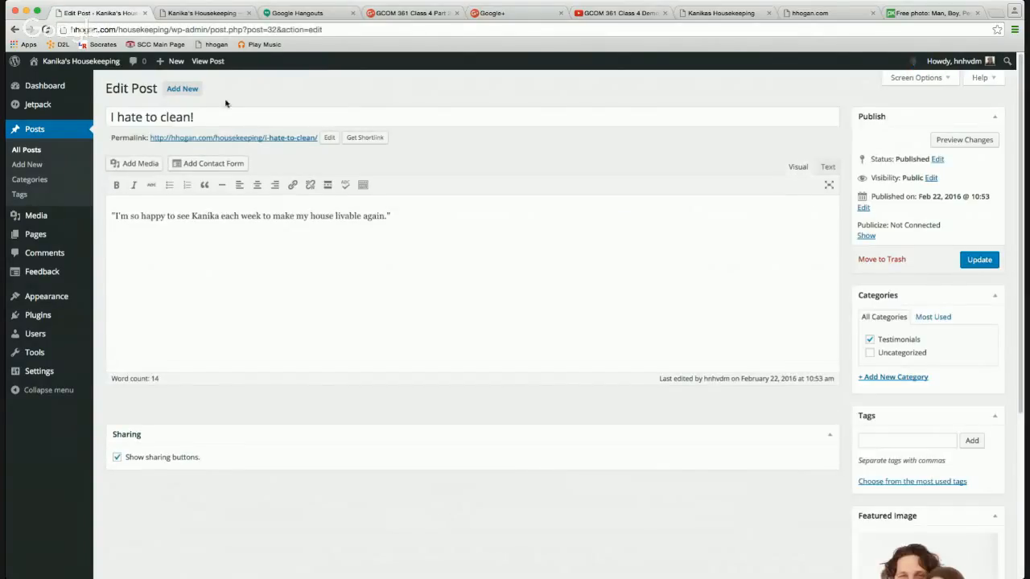
left_click(971, 260)
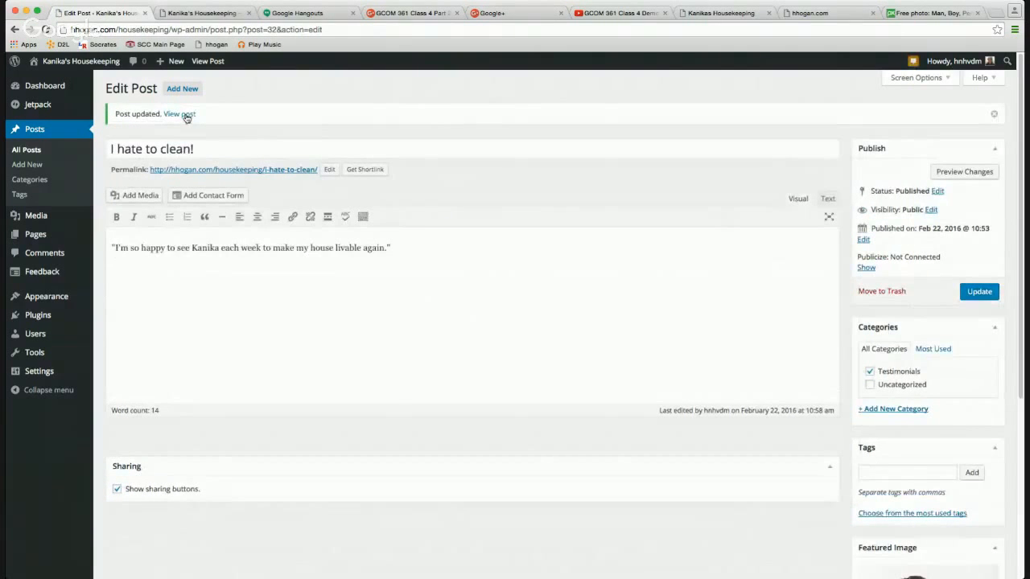
left_click(185, 117)
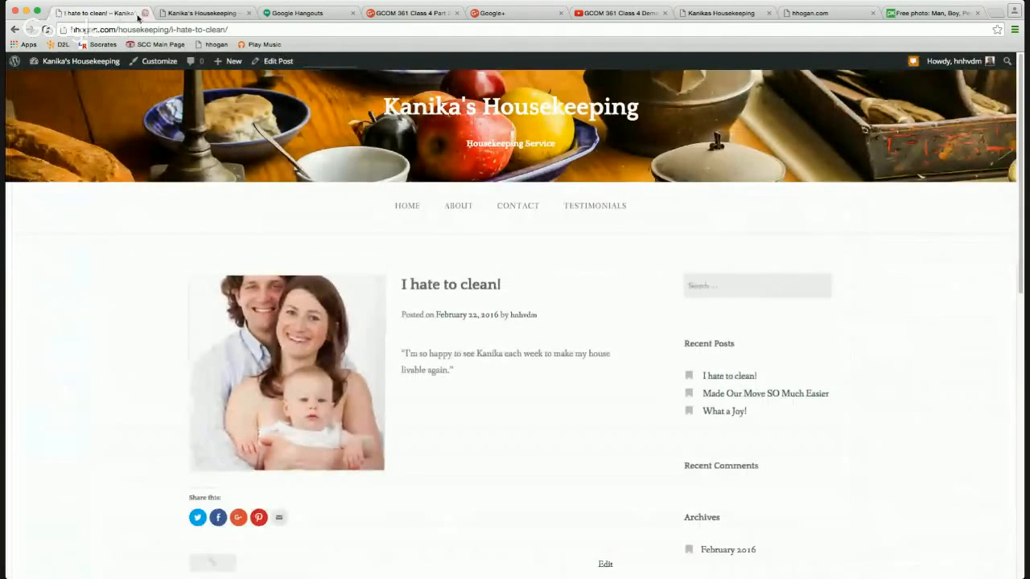
left_click(14, 29)
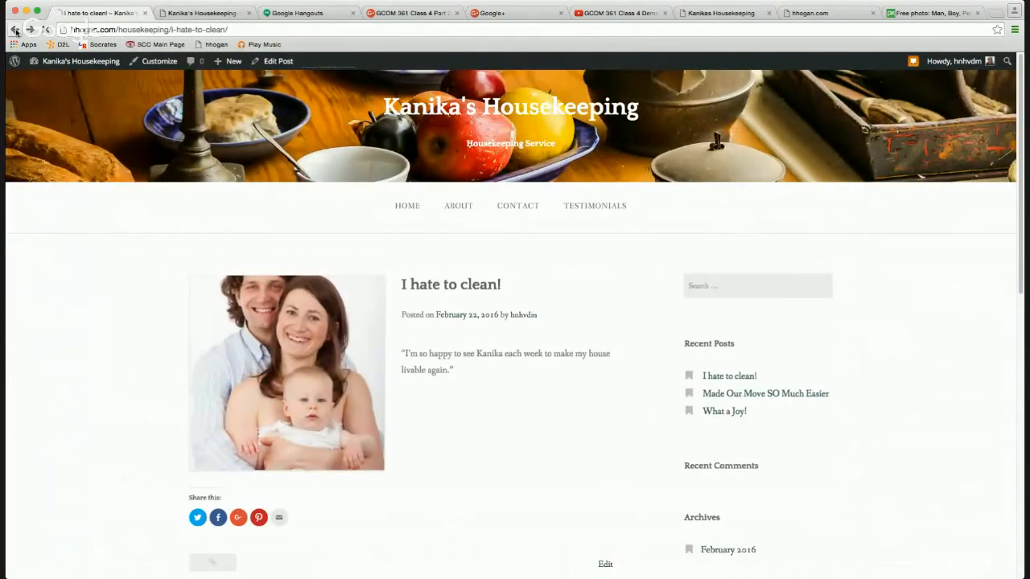
Reload the live home page and scroll through its testimonials.
left_click(201, 12)
scroll(273, 120, "up", 15)
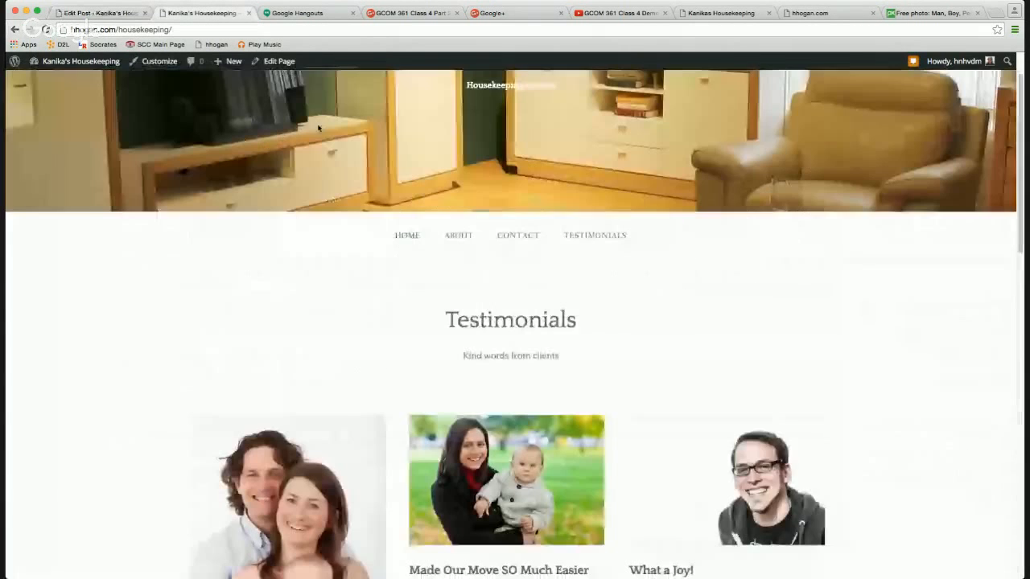
left_click(401, 238)
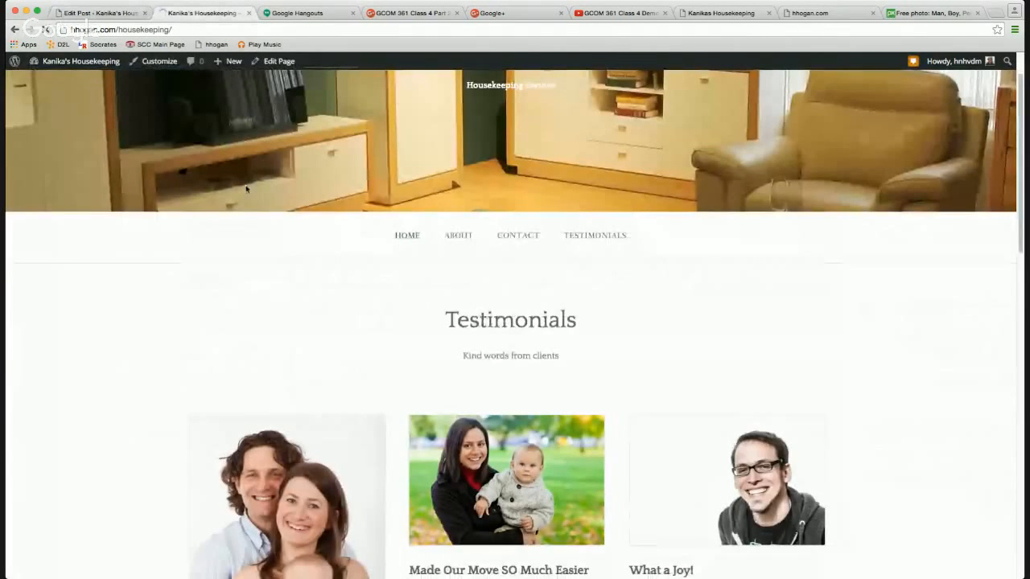
scroll(471, 216, "down", 10)
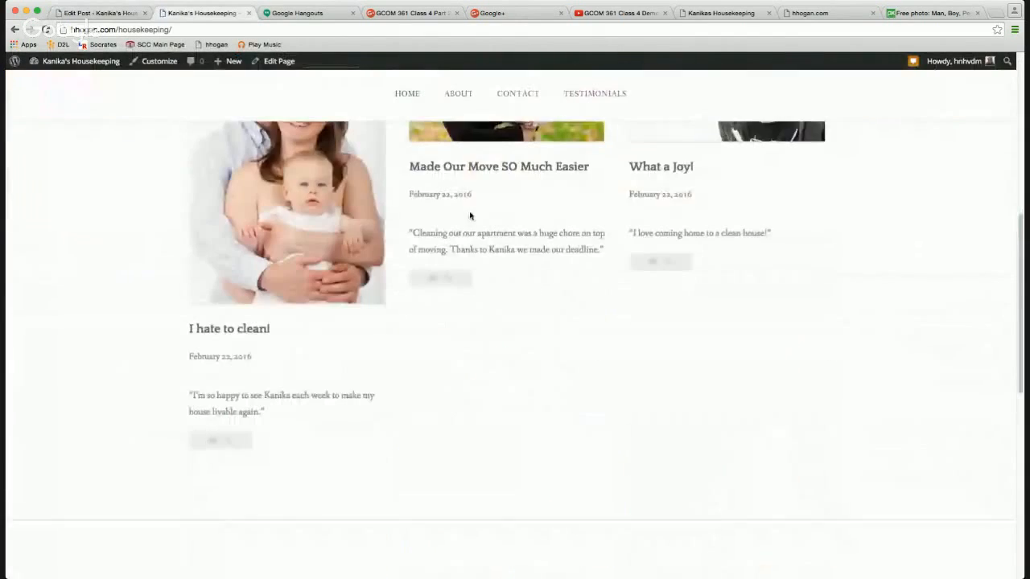
scroll(471, 216, "up", 3)
scroll(471, 216, "up", 1)
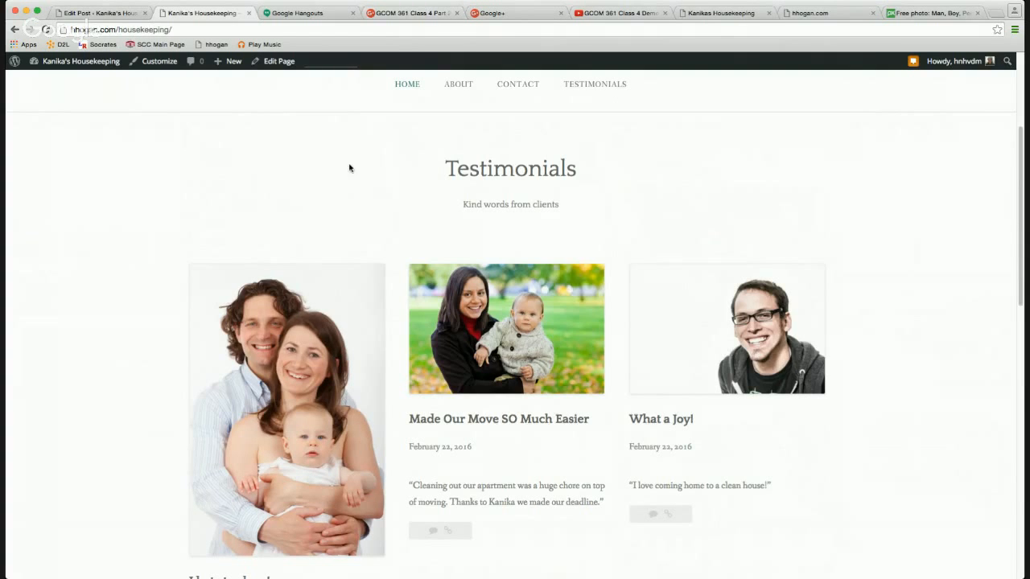
scroll(324, 205, "down", 1)
scroll(323, 205, "up", 4)
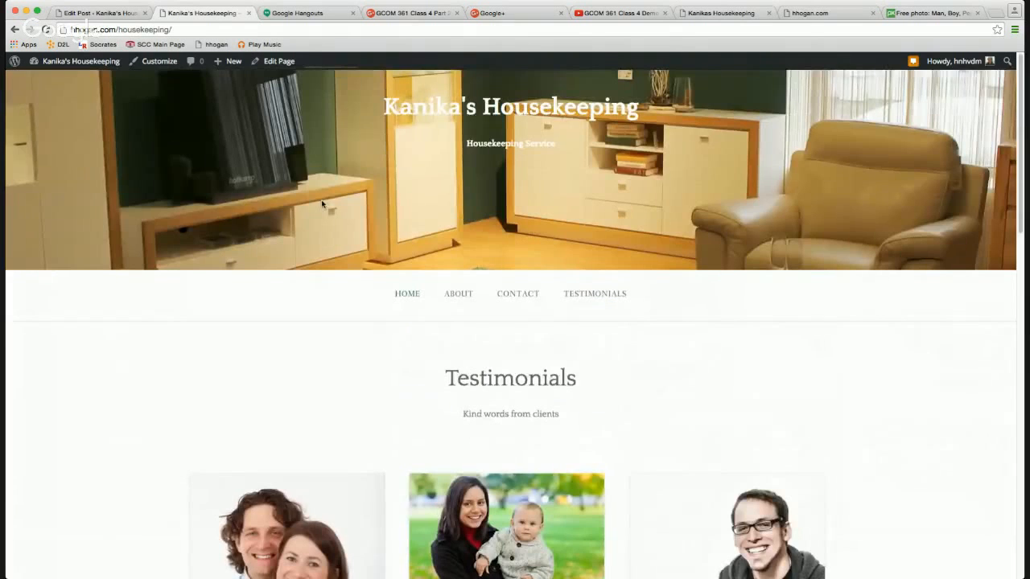
Open the 'Made Our Move SO Much Easier' testimonial, then return to the post editor.
left_click(91, 16)
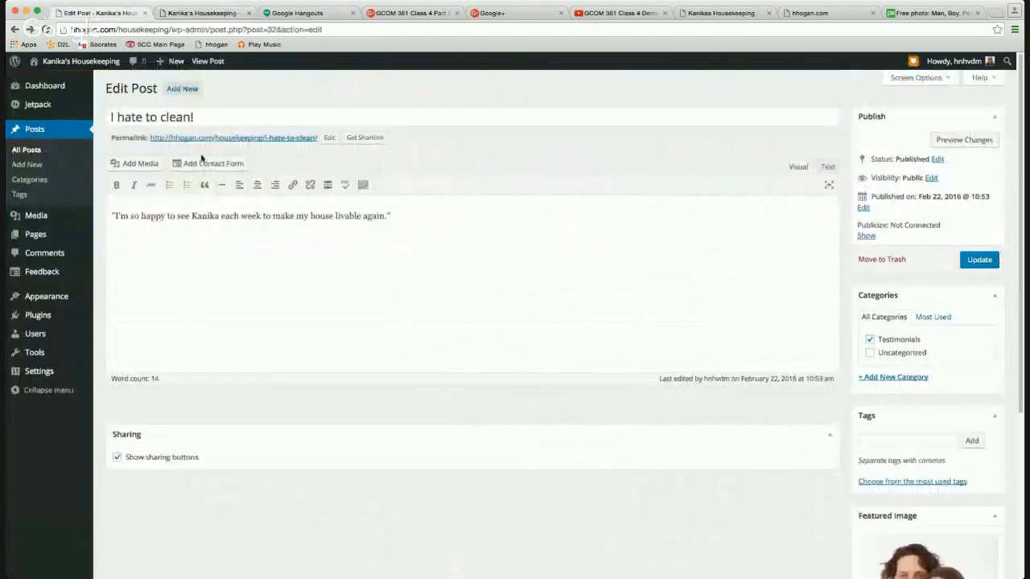
left_click(201, 13)
scroll(307, 310, "down", 10)
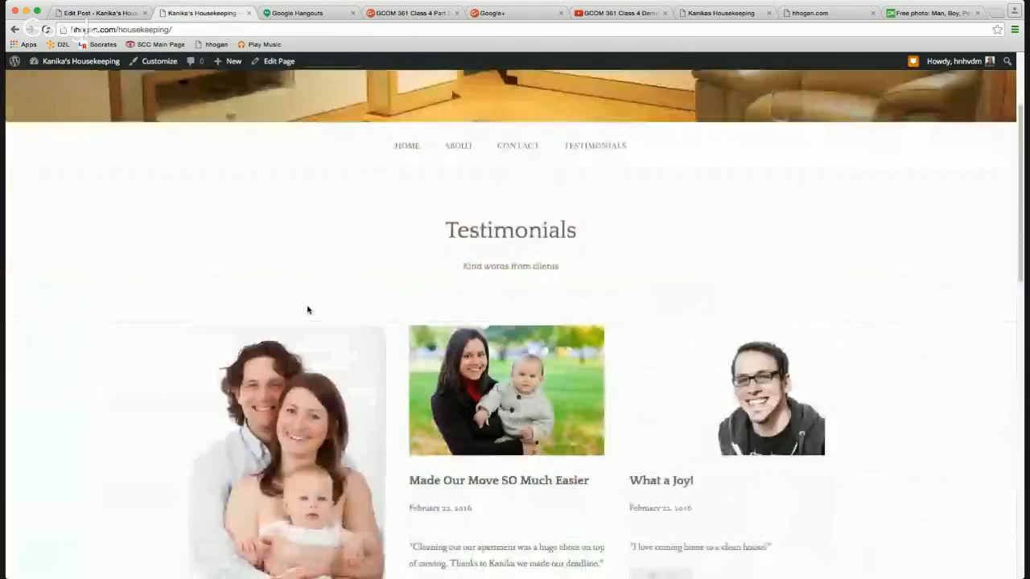
scroll(308, 311, "down", 5)
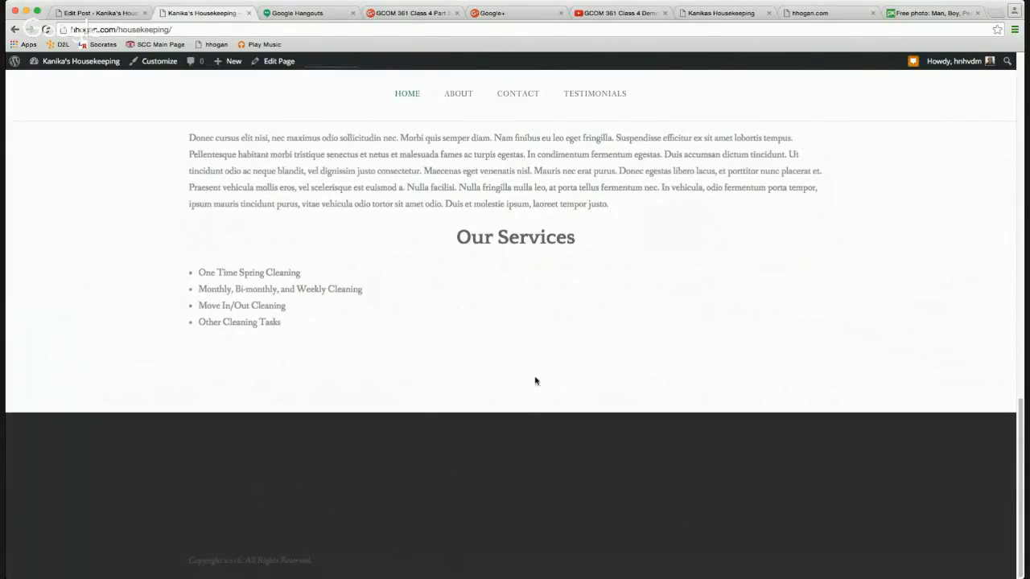
scroll(534, 379, "up", 10)
left_click(537, 259)
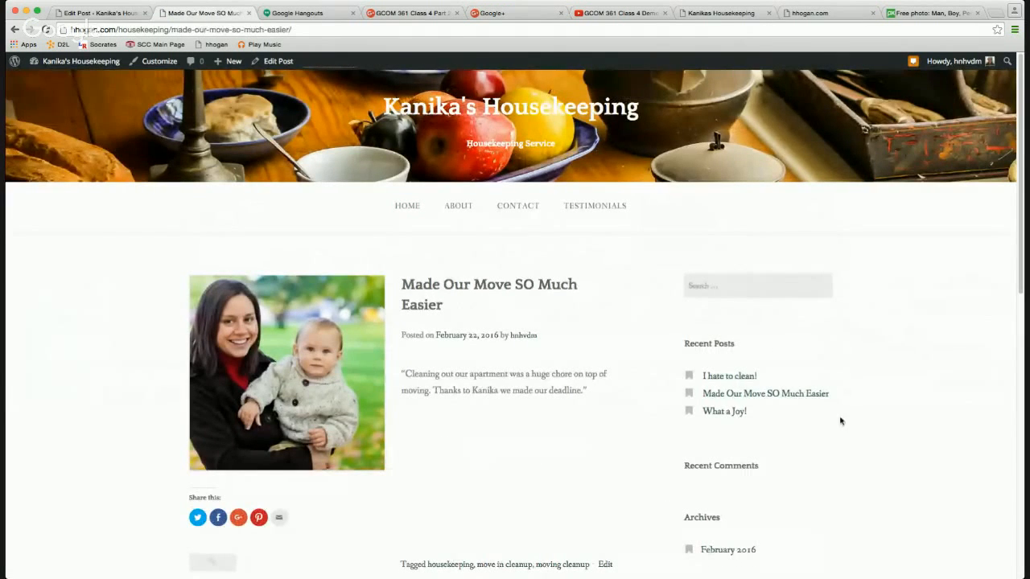
scroll(809, 448, "down", 5)
scroll(804, 443, "up", 5)
left_click(97, 12)
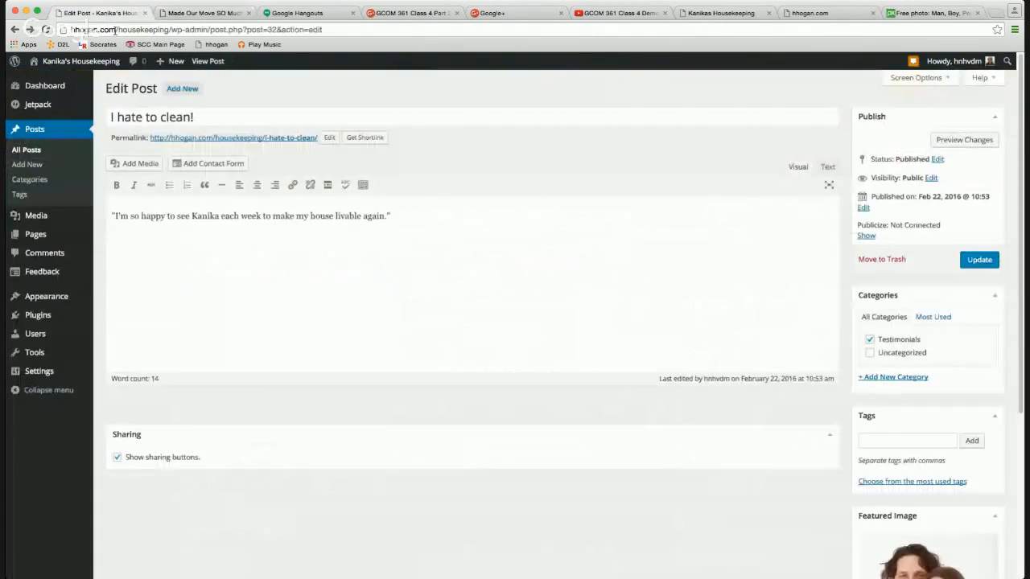
Remove the Archives, Categories, Meta and Recent Comments widgets from the Inner Sidebar.
mouse_move(66, 291)
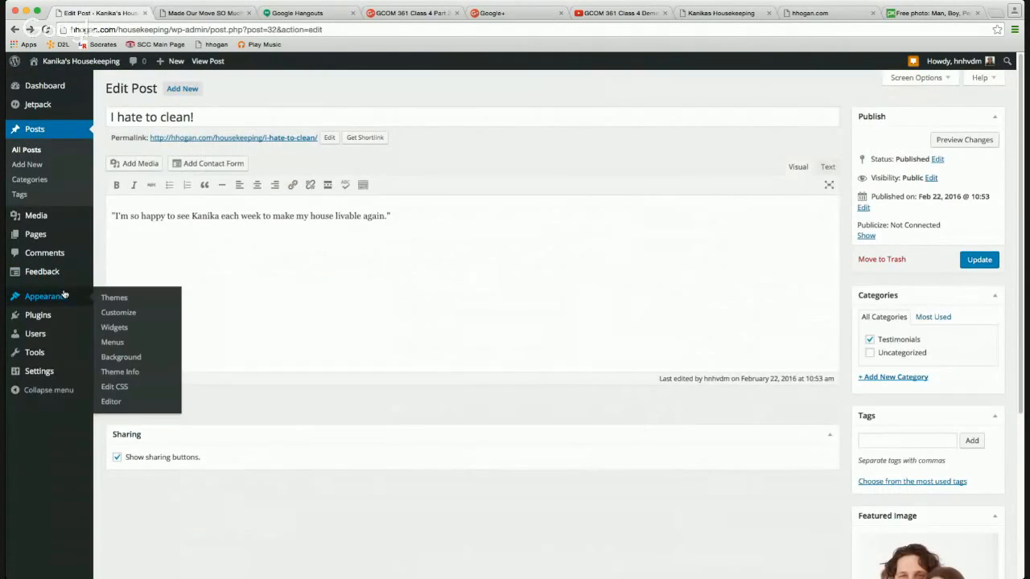
left_click(113, 328)
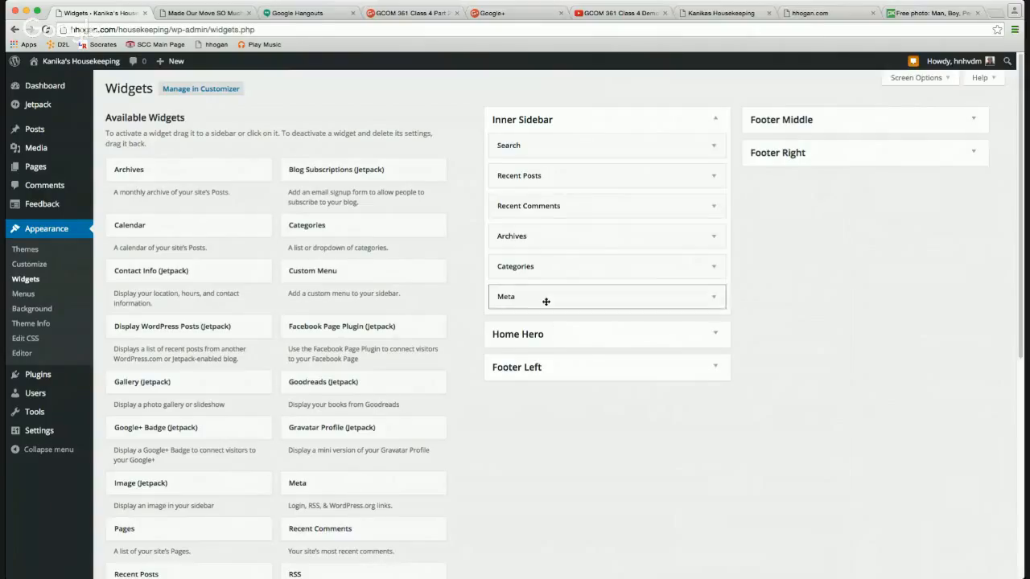
left_click_drag(590, 240, 291, 249)
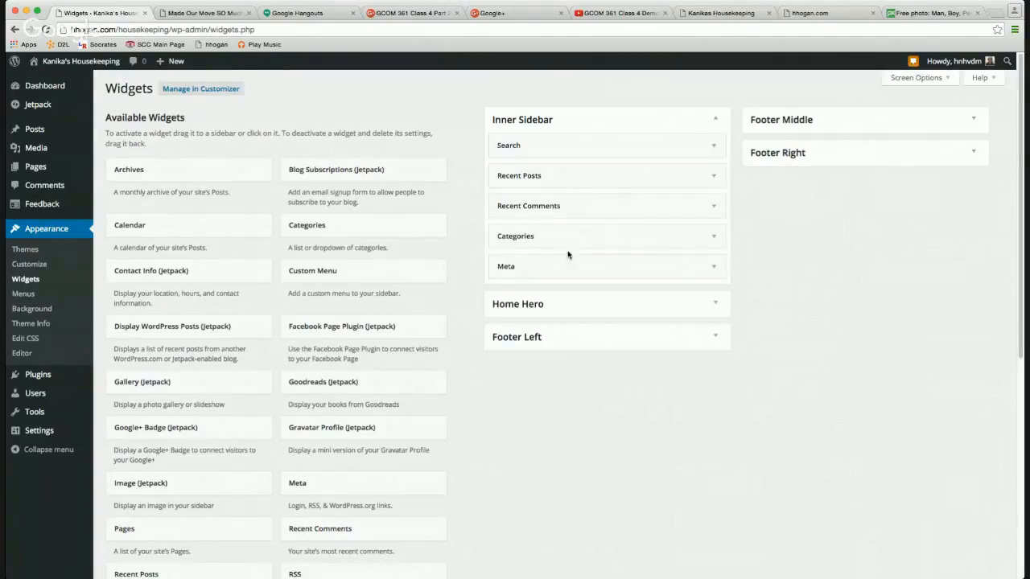
left_click_drag(587, 238, 374, 243)
left_click_drag(535, 238, 305, 241)
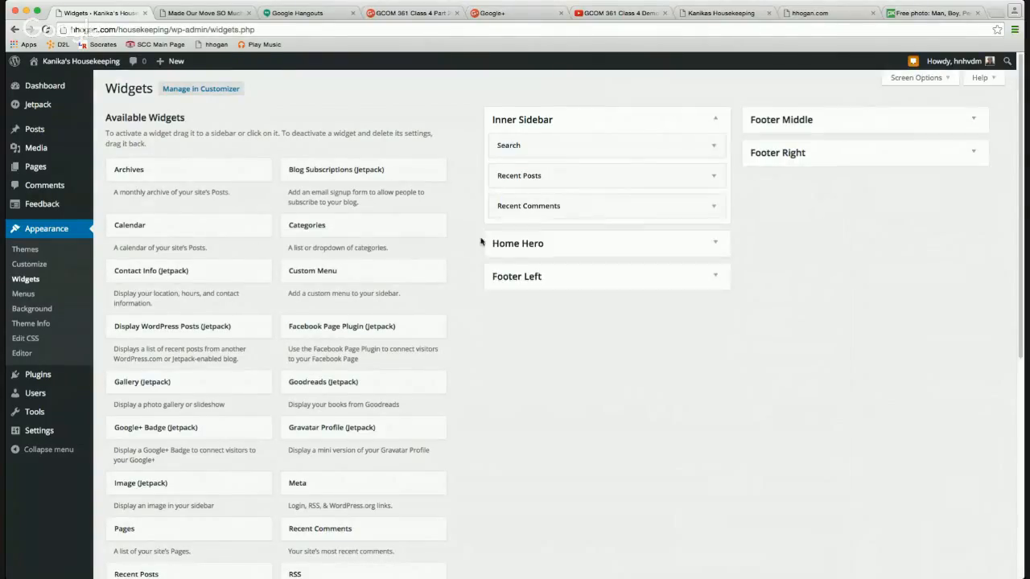
left_click_drag(603, 206, 342, 234)
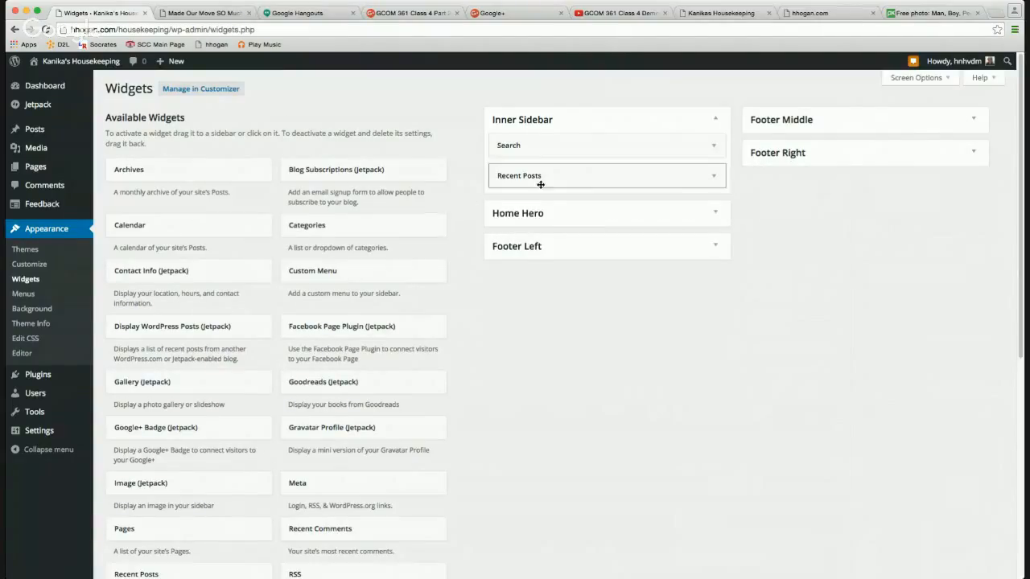
Title the Recent Posts widget 'Testimonials', set it to show 3 posts, and save.
left_click(713, 177)
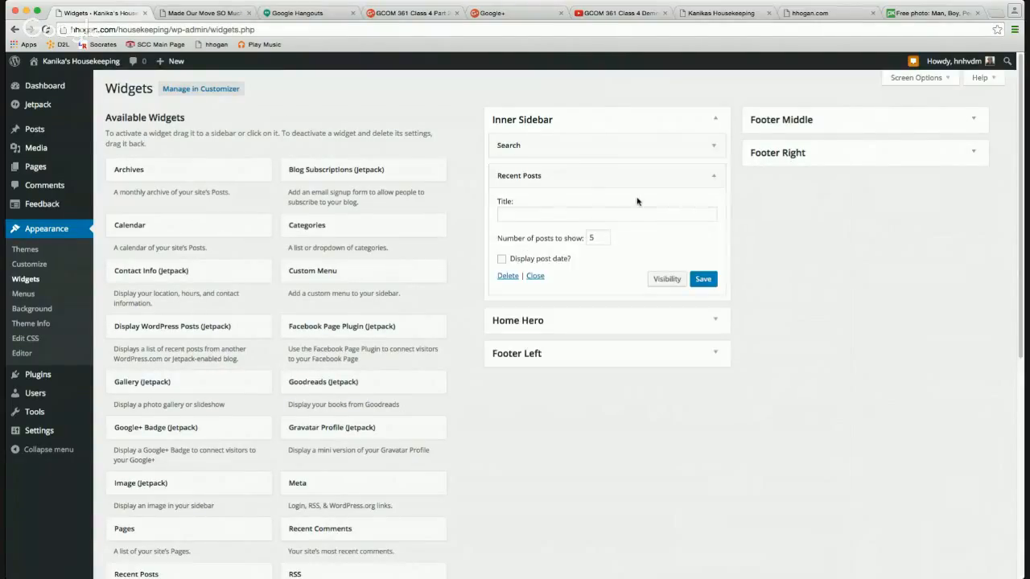
left_click(575, 214)
type("Testimo")
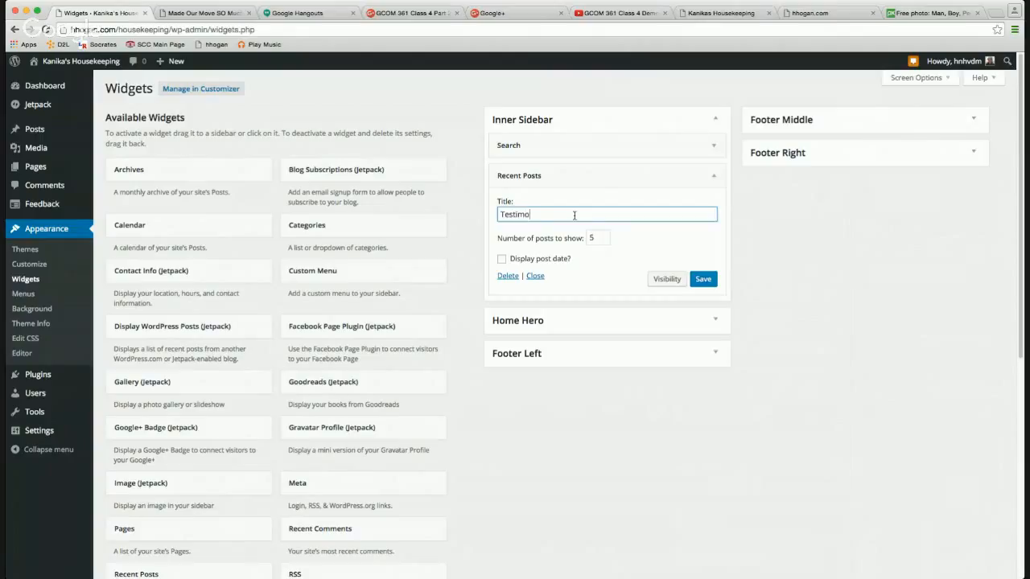
type("nials")
double_click(594, 238)
type("3")
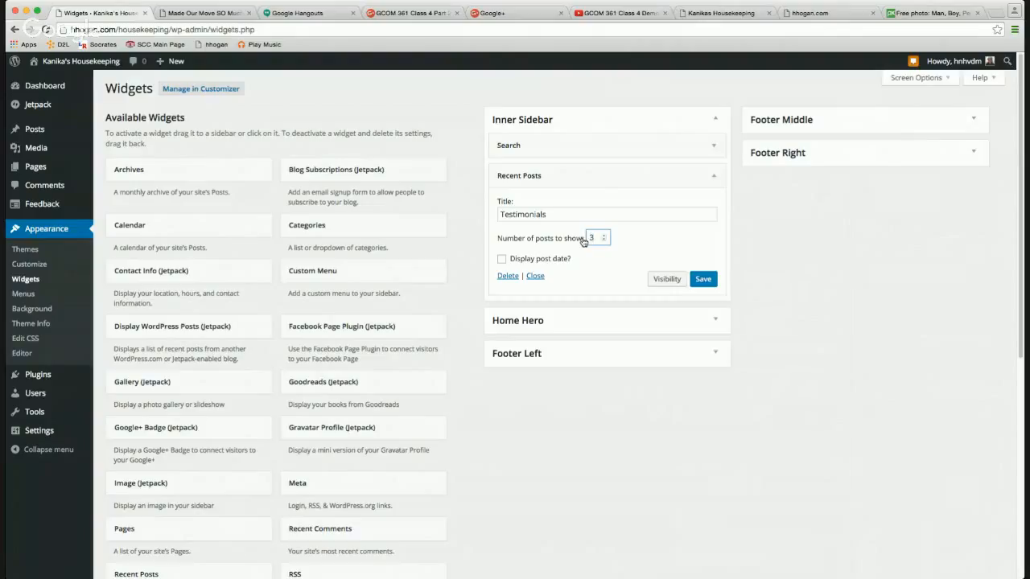
left_click(697, 277)
left_click(204, 18)
Add a new page from the admin bar's New menu and title it 'Submit a Testimonial'.
mouse_move(90, 67)
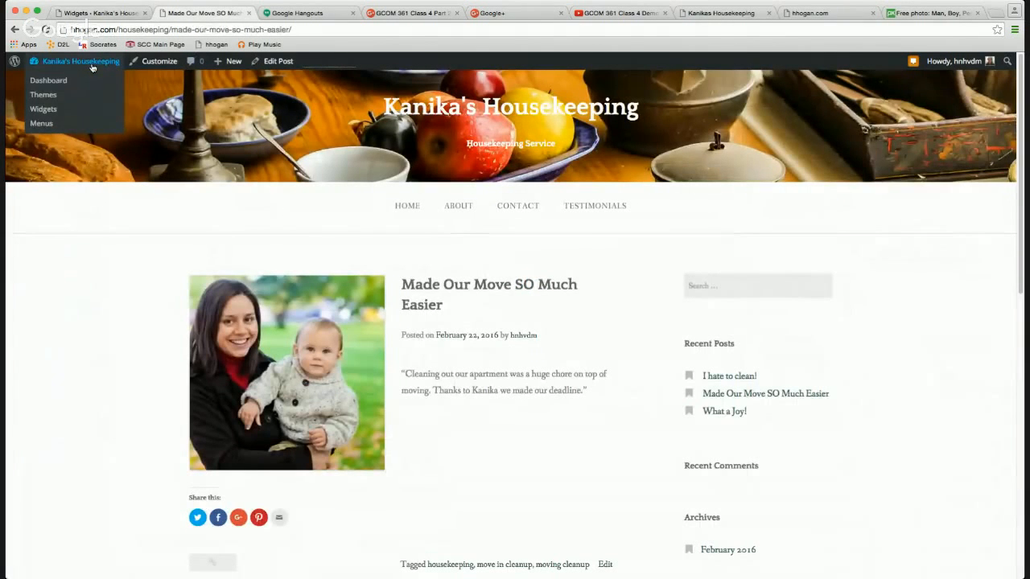
mouse_move(227, 67)
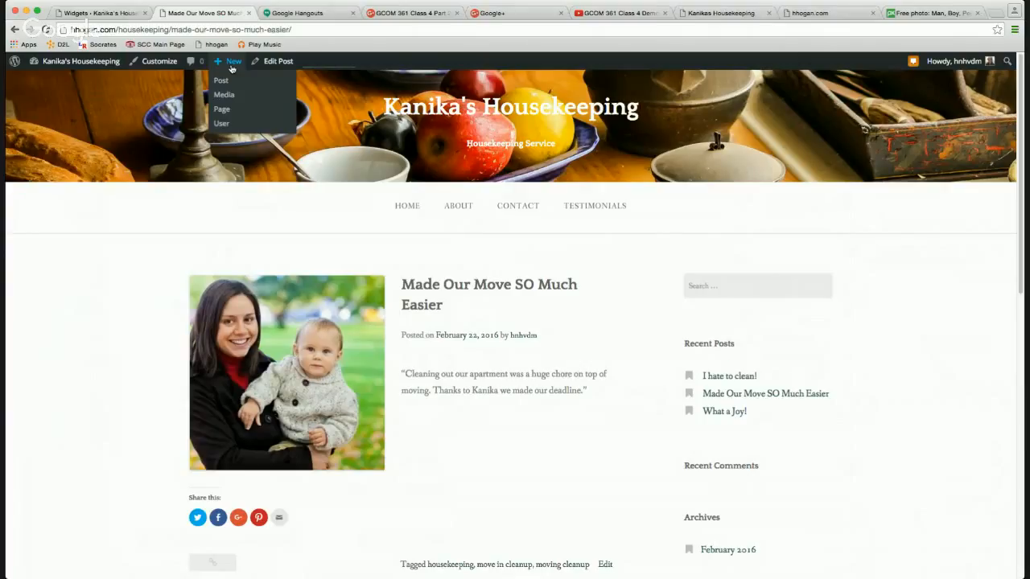
left_click(228, 111)
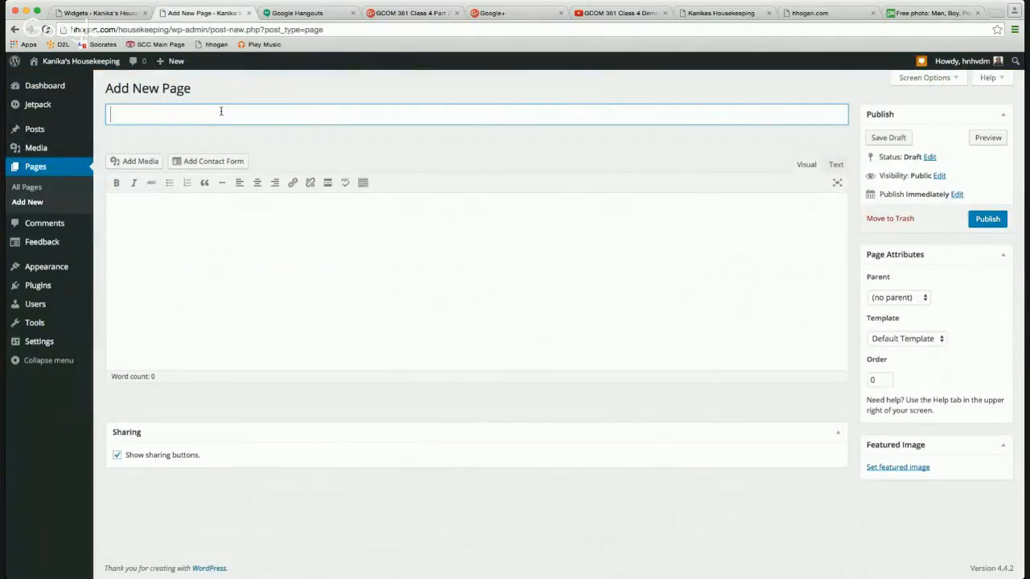
type("Submit a Testimoni")
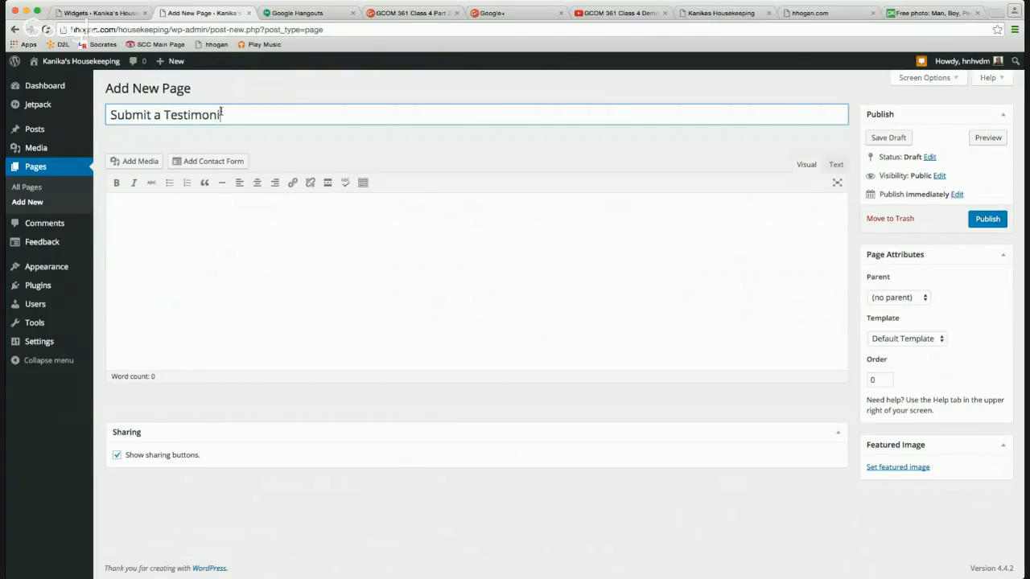
type("al")
Start a contact form, remove its Website field, and rename Comment to 'Testimonial'.
left_click(212, 165)
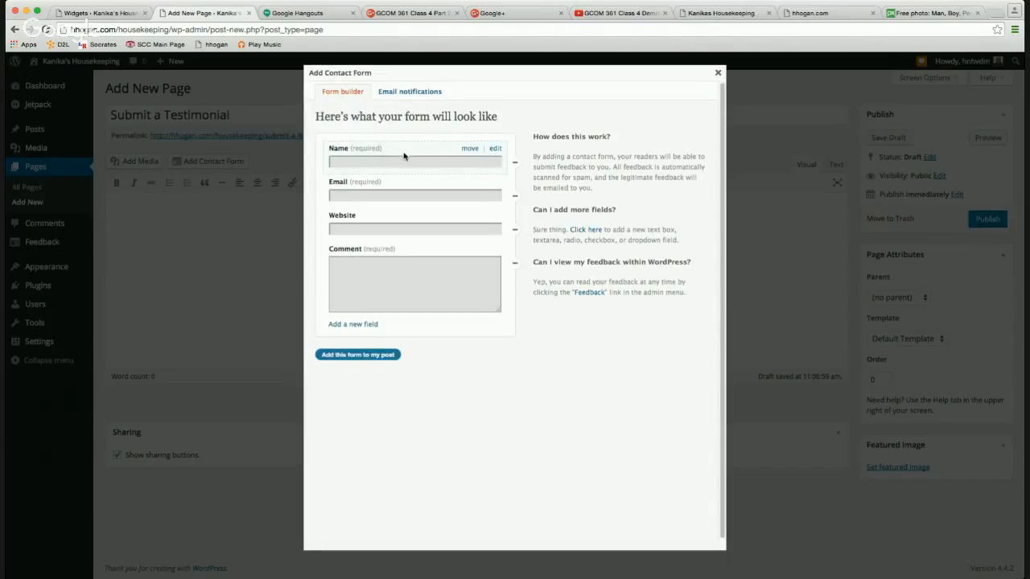
left_click(515, 230)
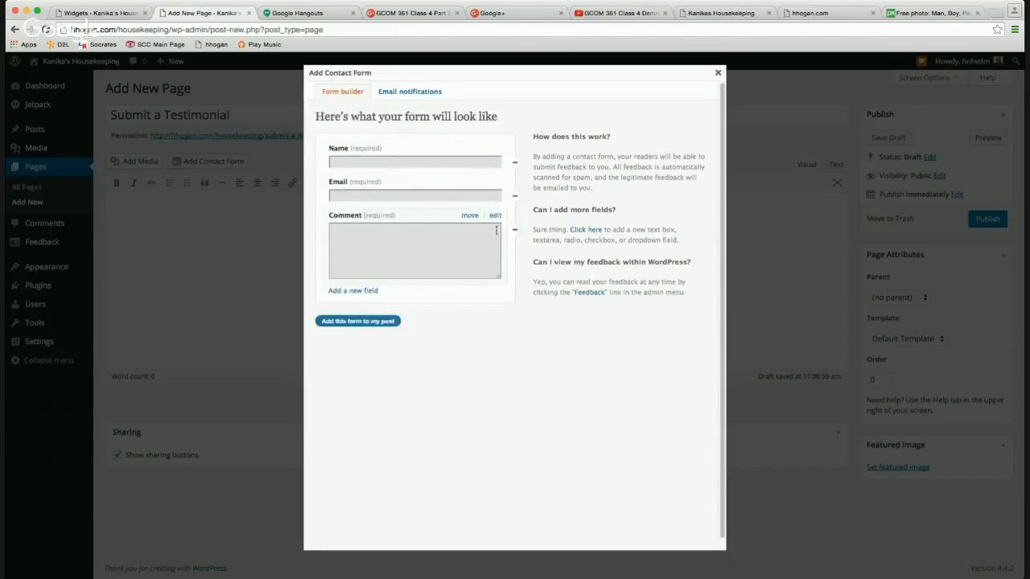
left_click(496, 216)
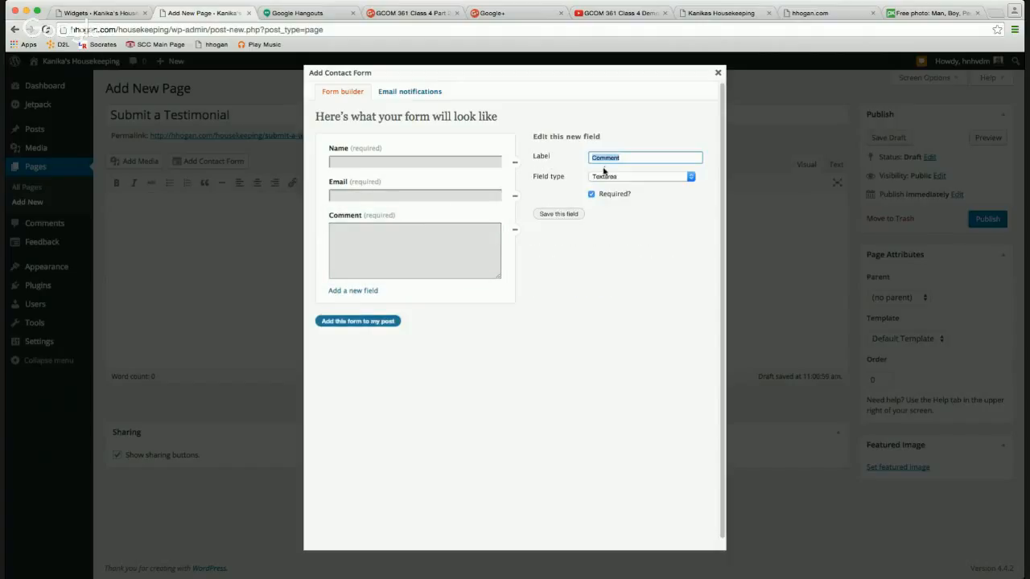
type("Te")
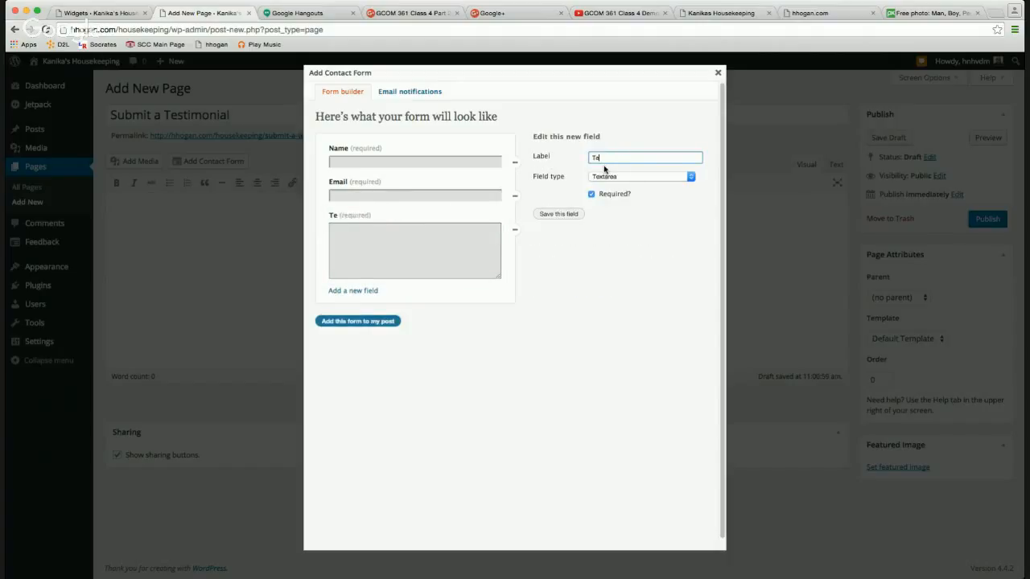
type("stimonial")
left_click(563, 214)
Add an optional Website-type field labelled 'Your Image' with a note to e-mail it instead.
left_click(354, 291)
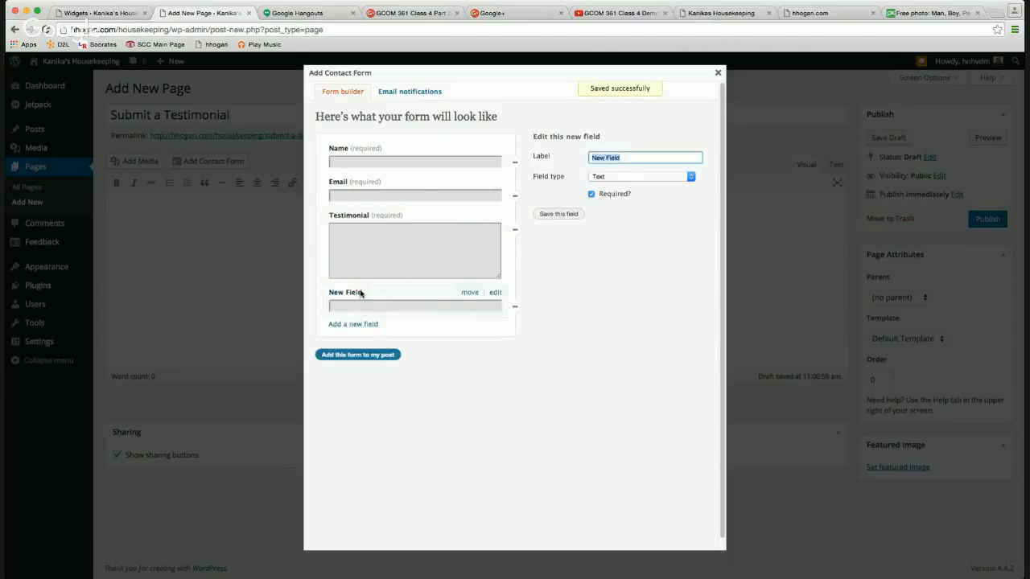
left_click(624, 179)
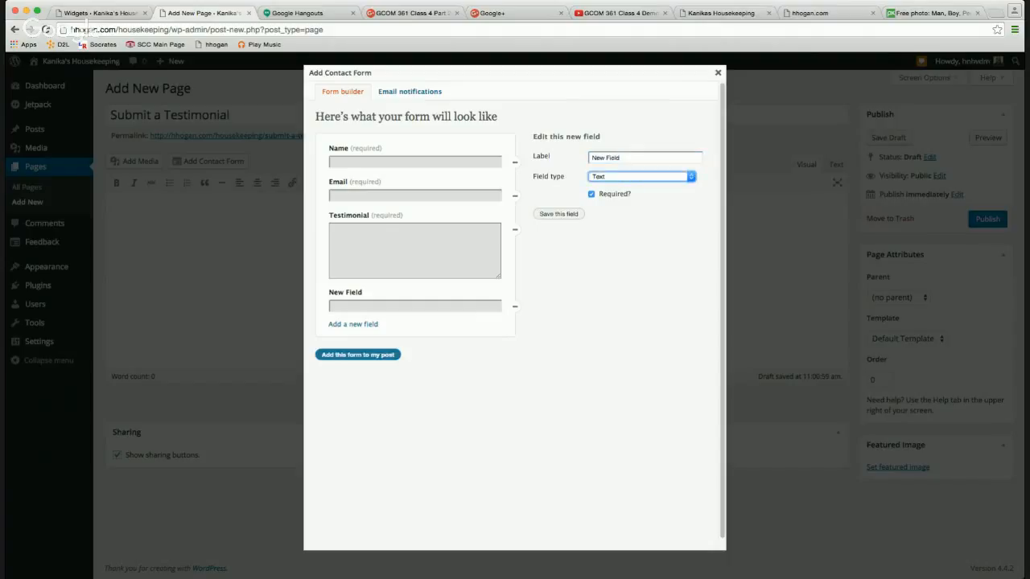
key("w")
left_click(591, 195)
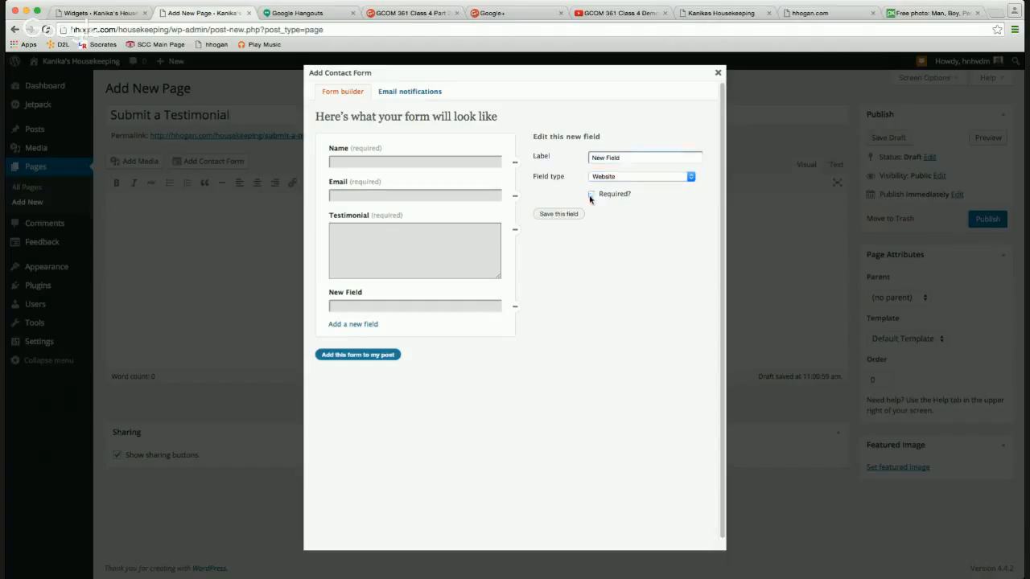
triple_click(609, 158)
type("Your Image (or pleas")
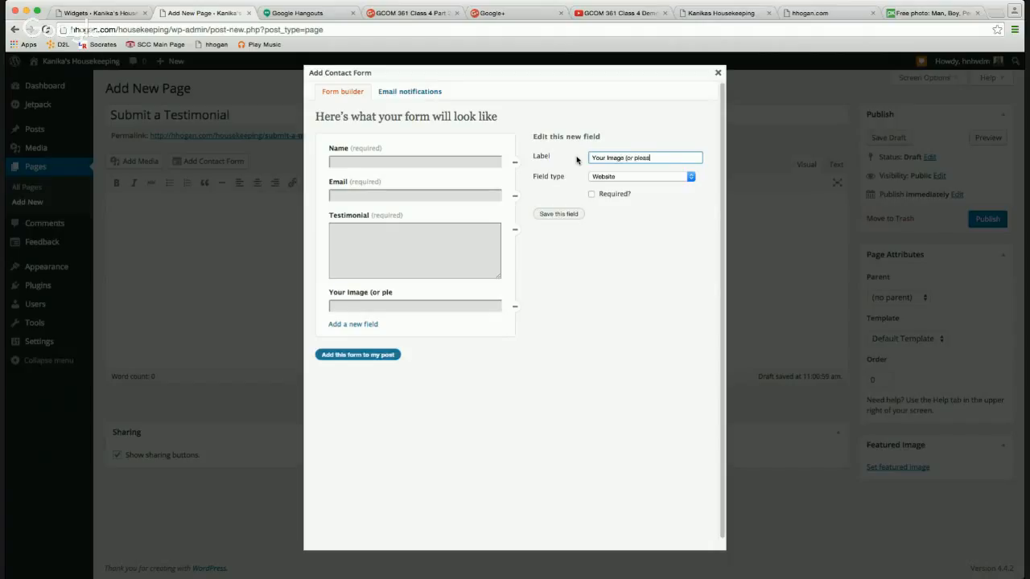
type("e email it to me at")
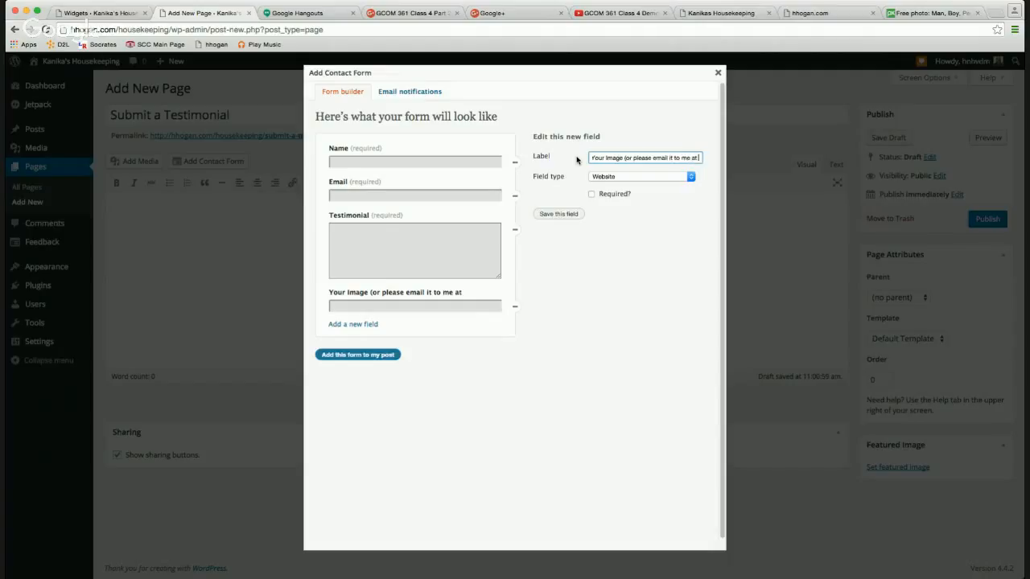
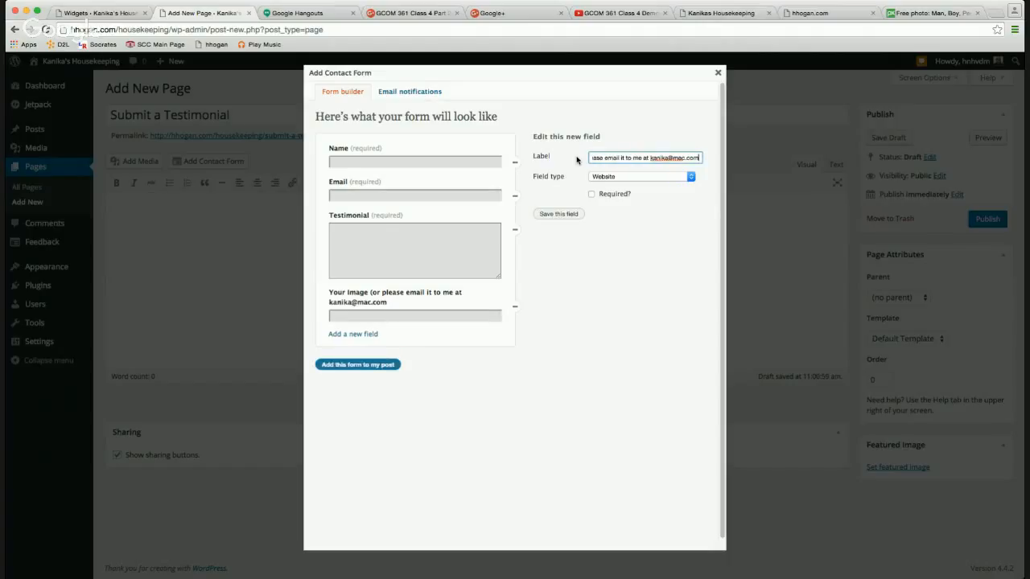
type(")")
left_click(553, 214)
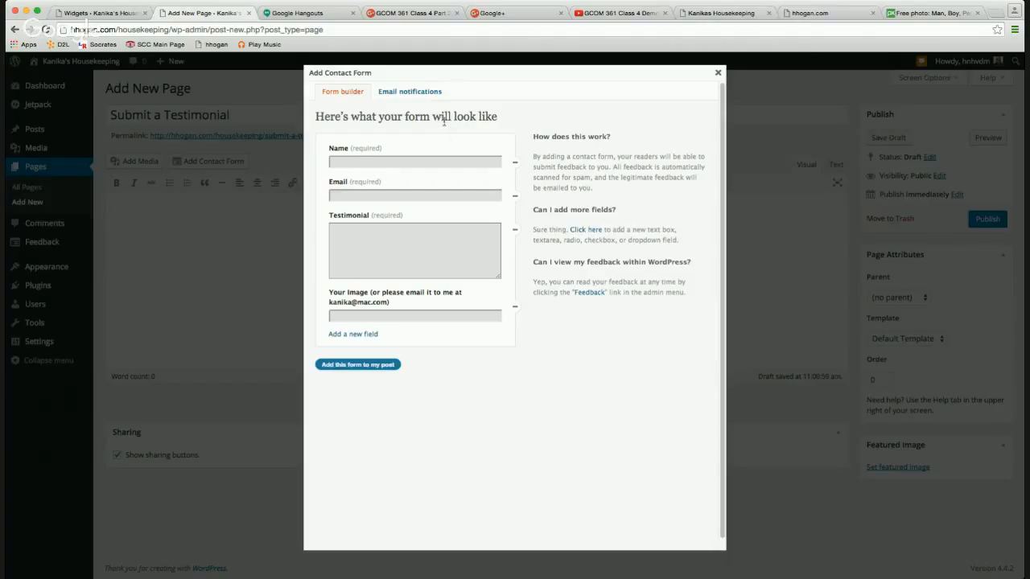
Set the form's notification recipient and subject 'You have a new testimonial'.
left_click(411, 94)
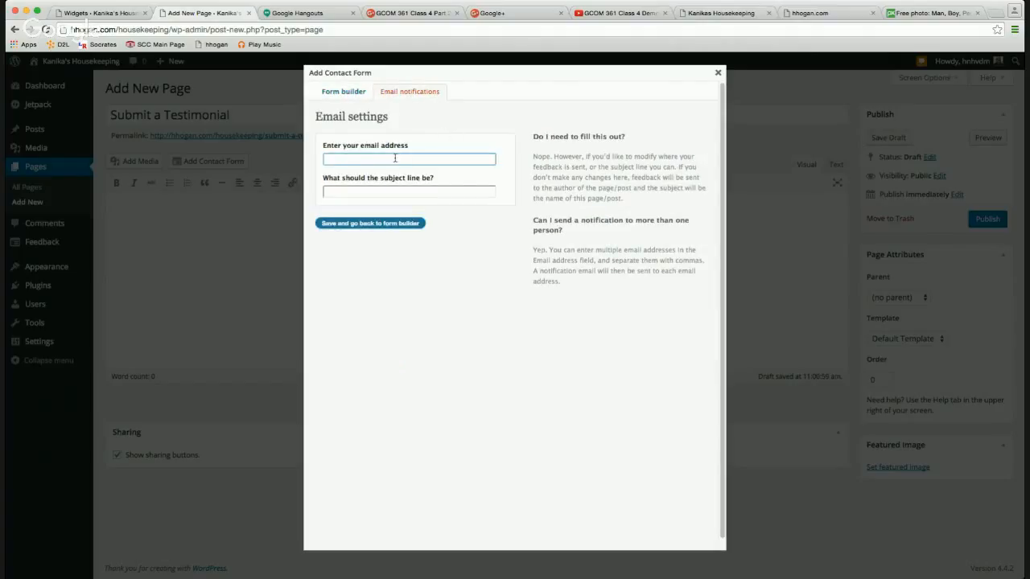
type("Heather")
key("Down")
key("Return")
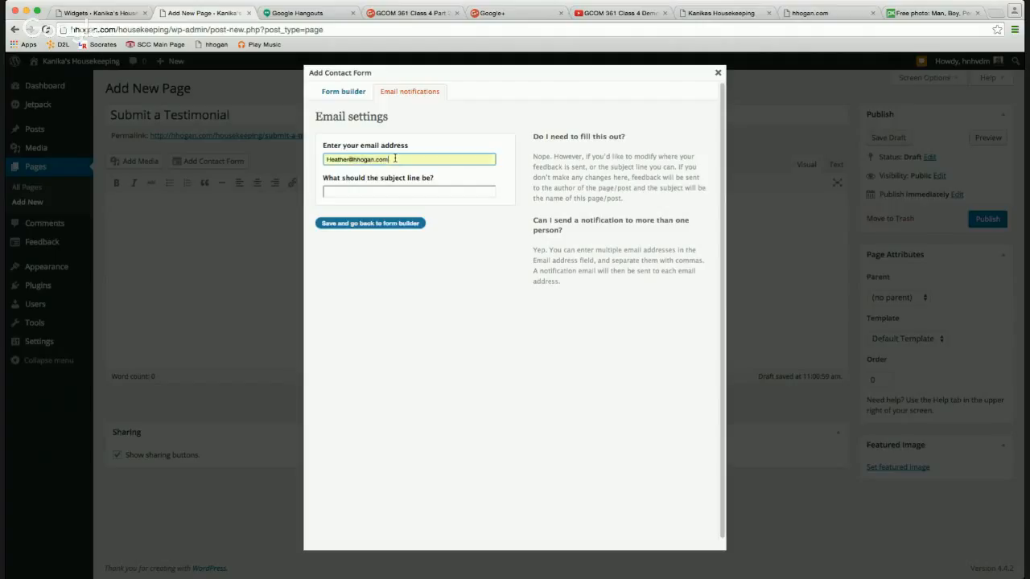
left_click(389, 189)
type("Yo")
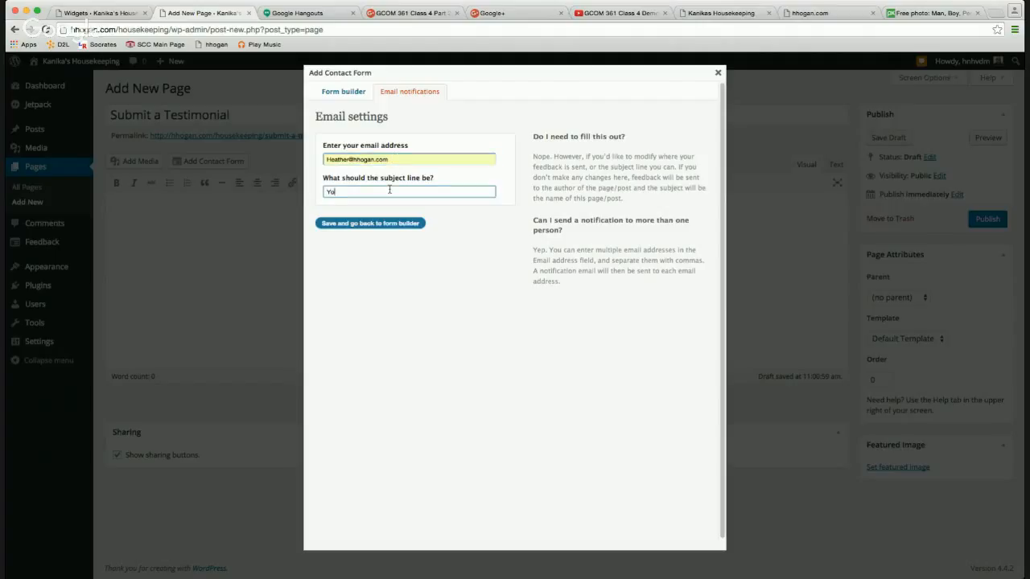
type("u have a new testimonial")
left_click(404, 230)
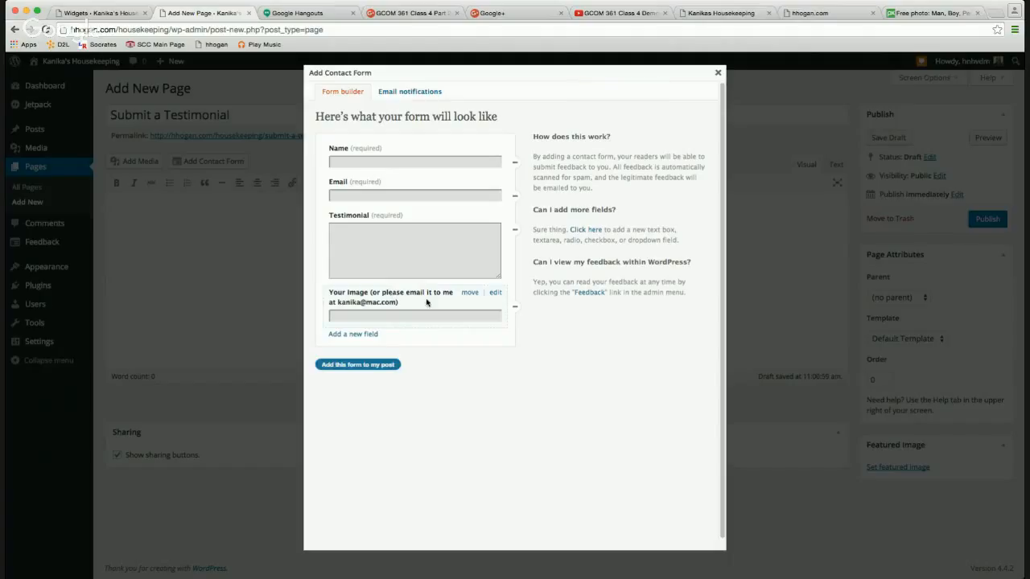
Relabel the image field to ask for a photograph online, ending '- copy and paste the URL.'.
left_click(495, 294)
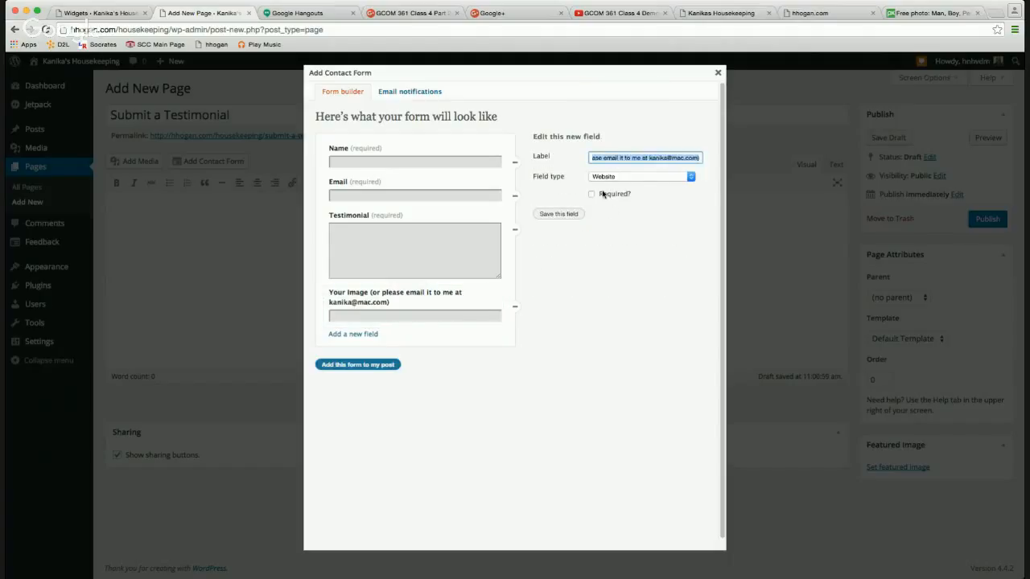
left_click_drag(619, 158, 581, 161)
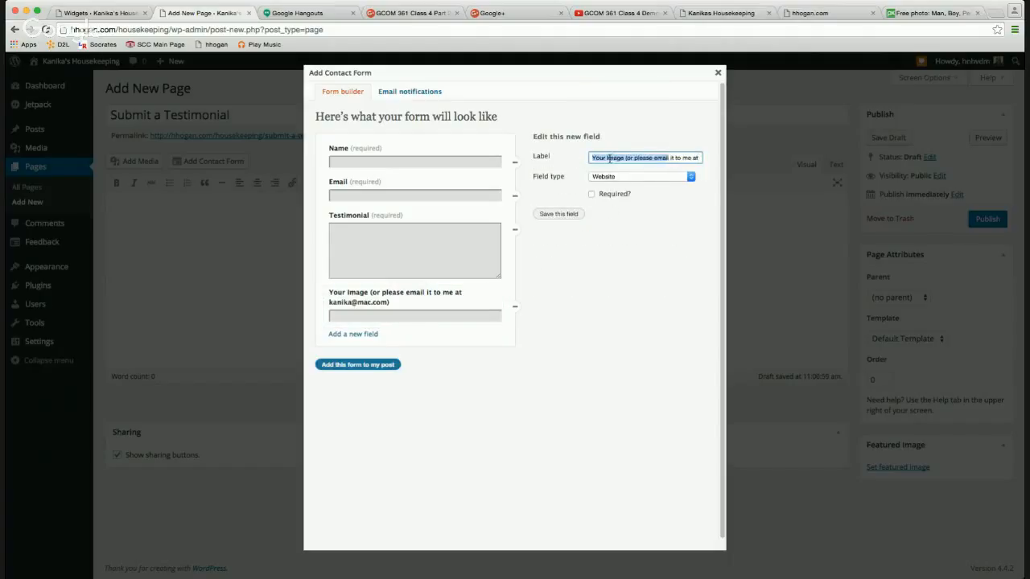
left_click(610, 158)
type("Photograp")
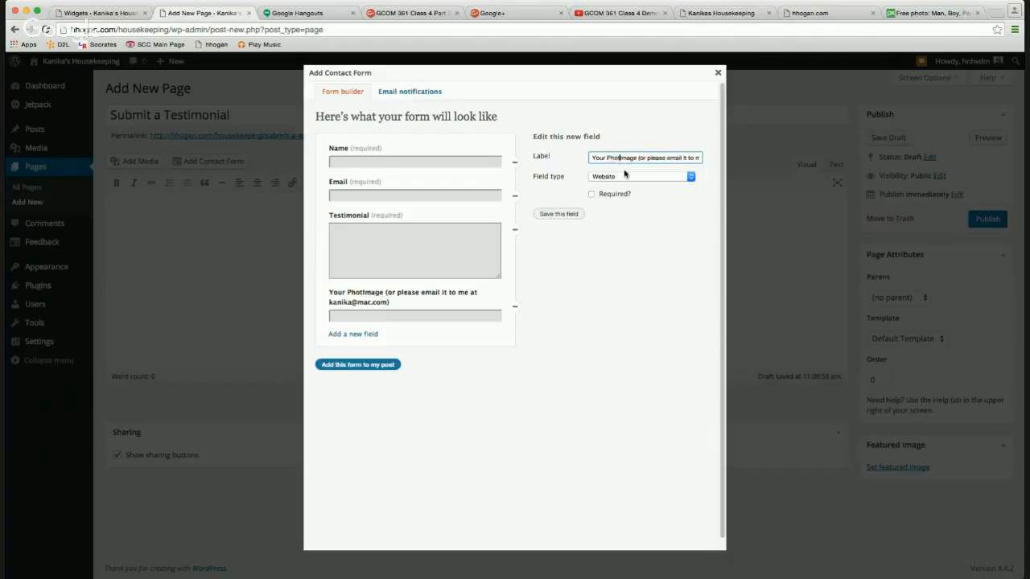
type("h")
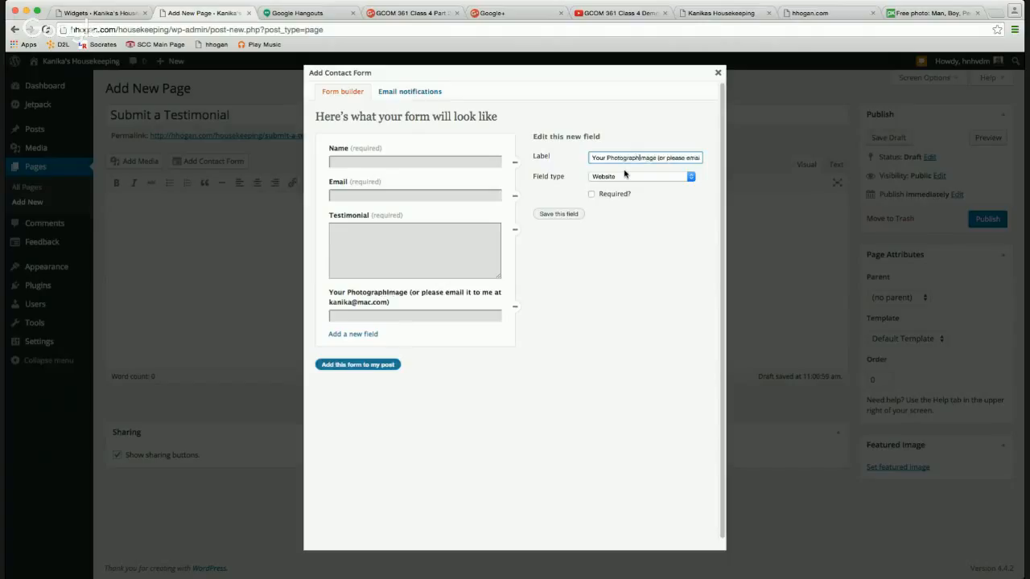
type(" onlinesom")
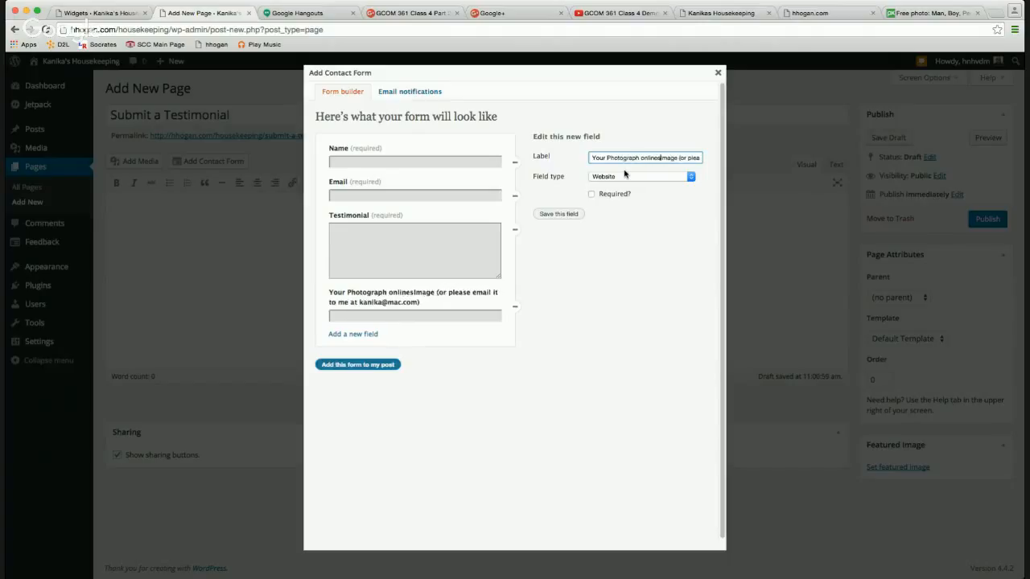
type("ewhere")
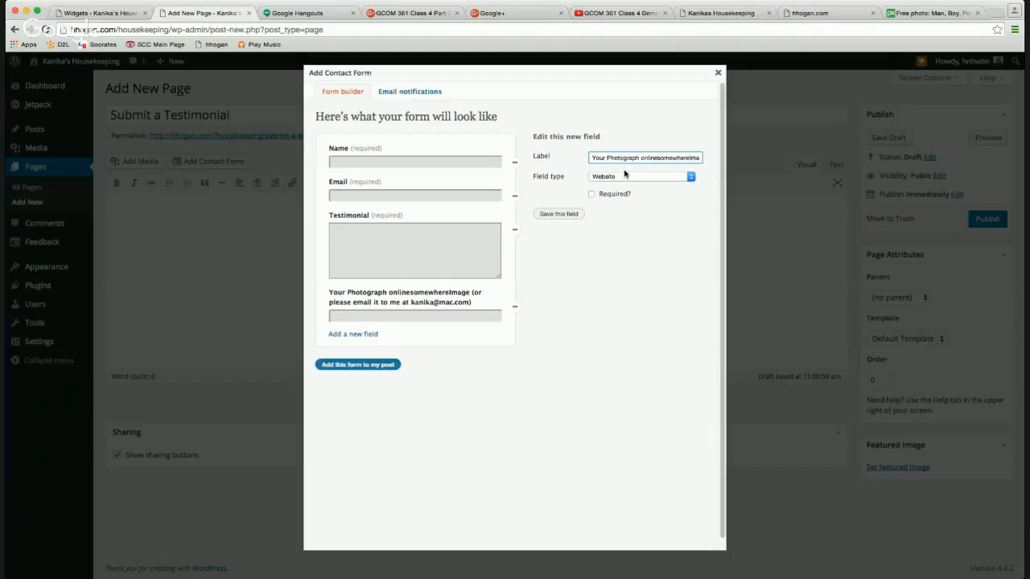
key("Delete")
key("Delete")
key("Delete")
type(".")
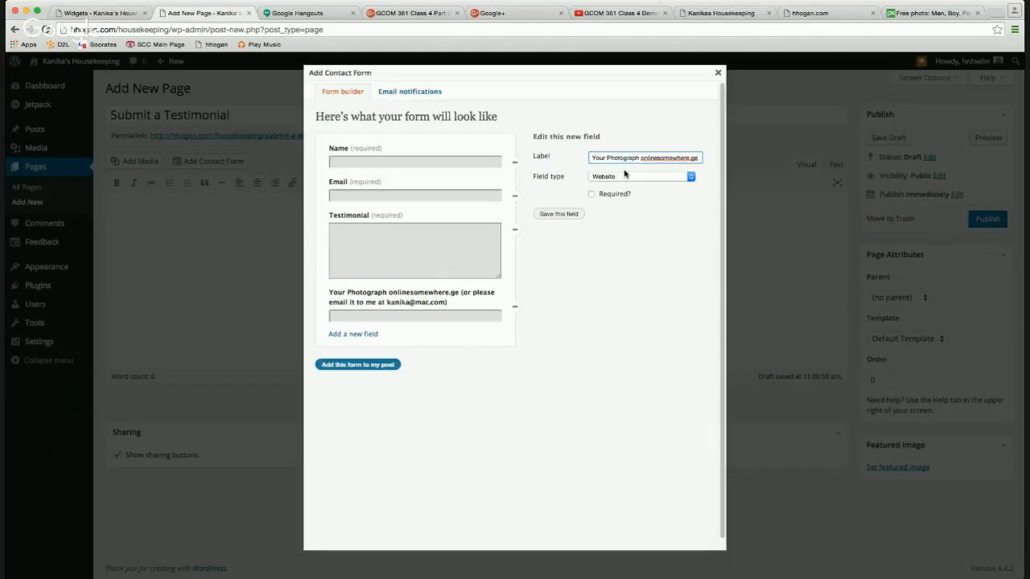
key("Delete")
key("Delete")
key("BackSpace")
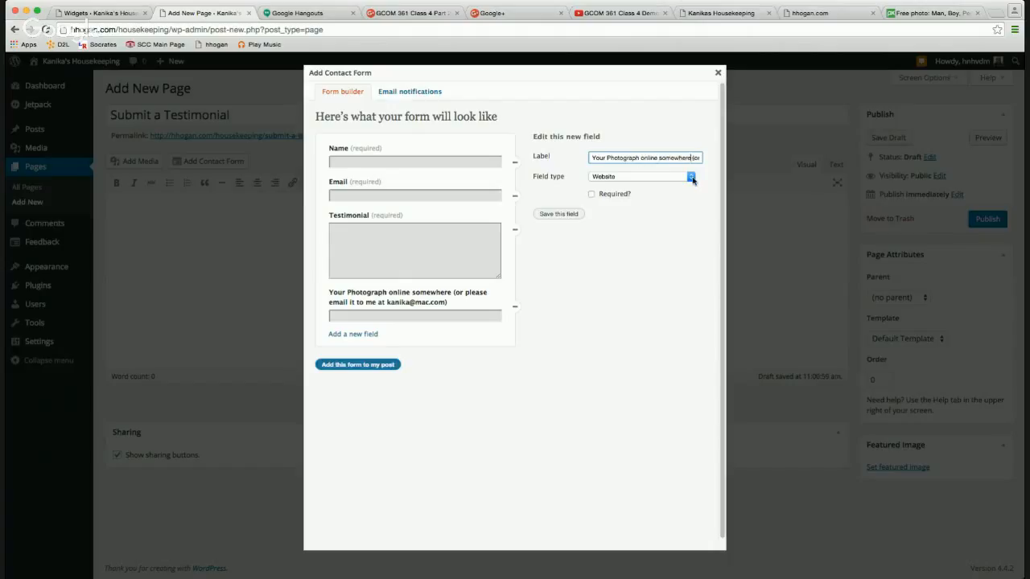
type("- copy and")
type(" paste the URL")
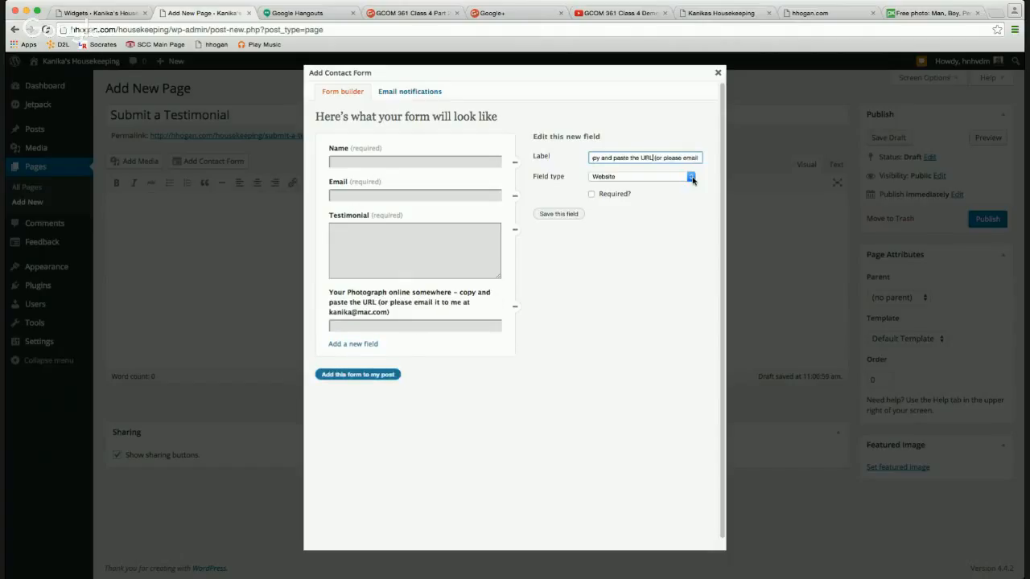
type(".")
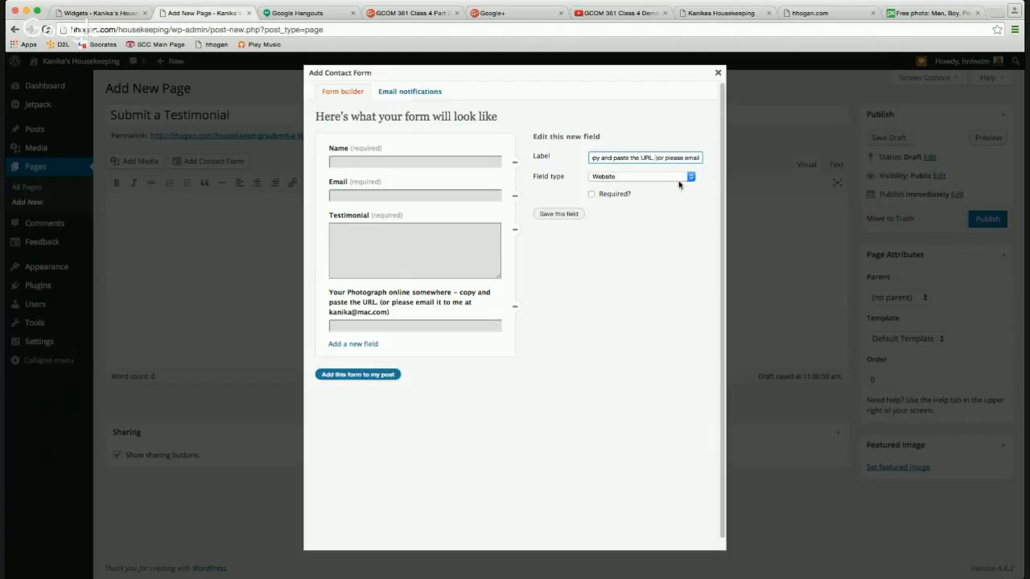
Lowercase 'photograph' in that label and insert the finished form into the page.
triple_click(616, 156)
left_click(611, 156)
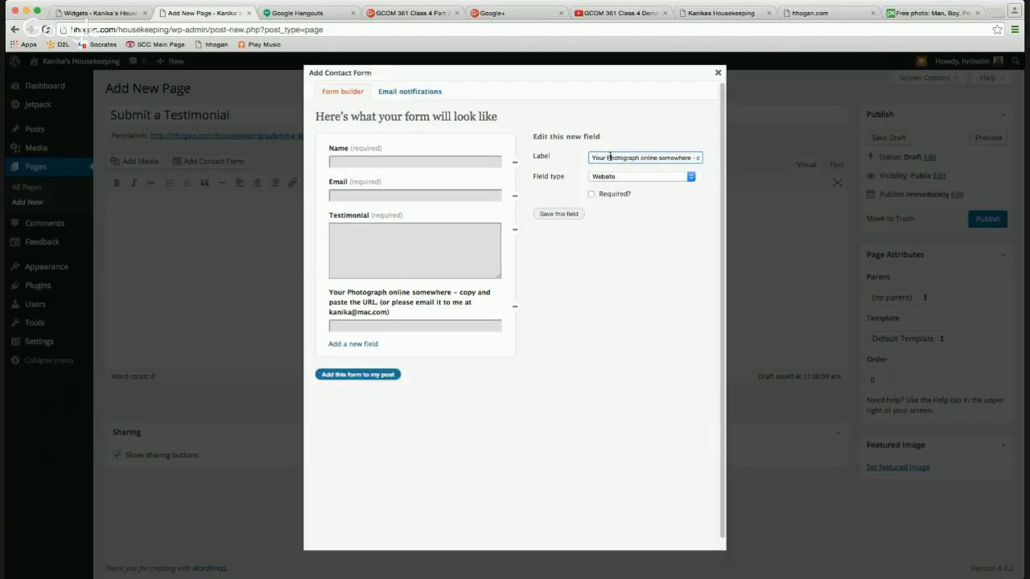
key("BackSpace")
type("p")
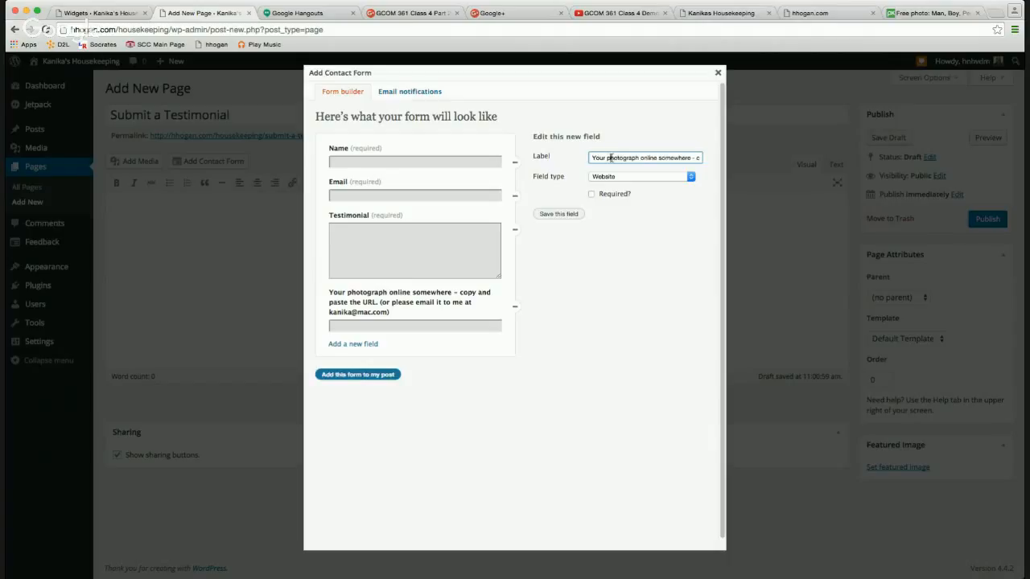
left_click(379, 374)
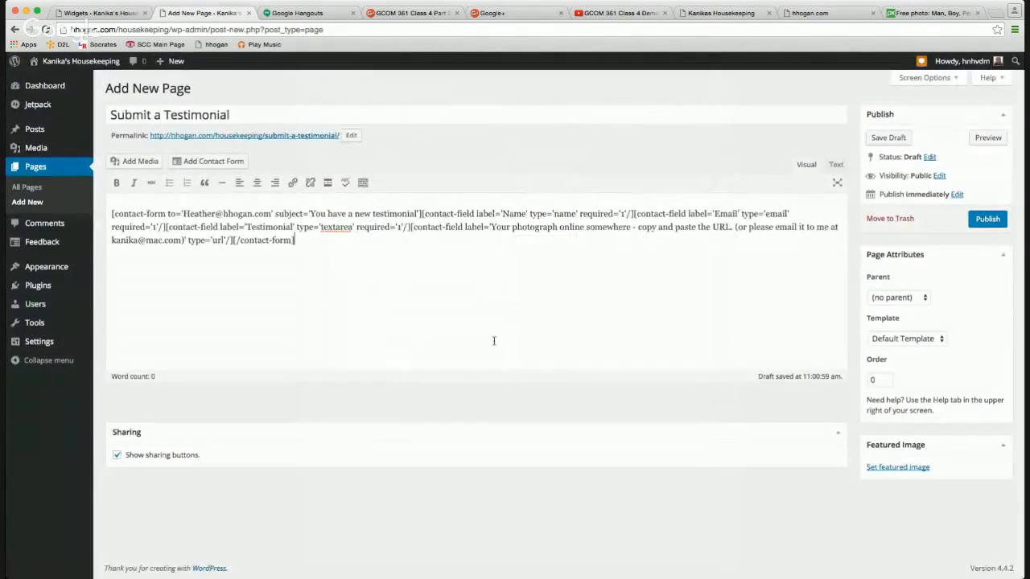
Publish the Submit a Testimonial page with its contact form.
left_click(899, 297)
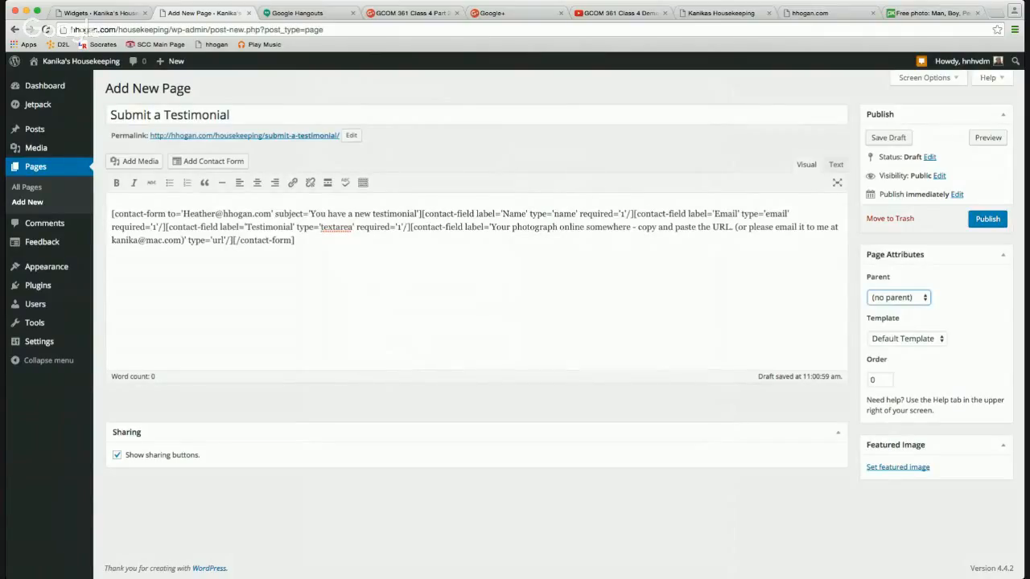
left_click(988, 221)
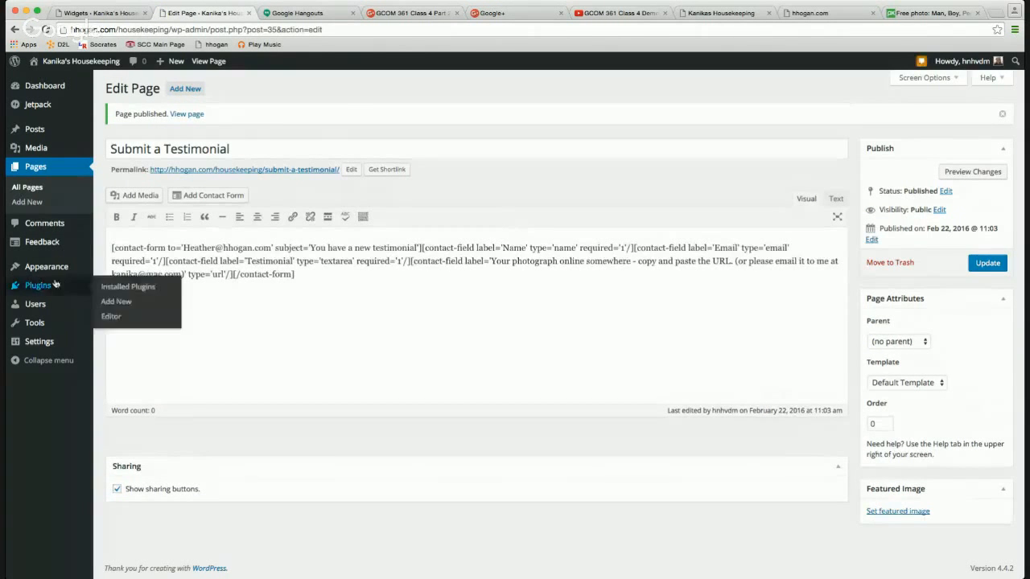
Remove the Submit a Testimonial item from the Main Menu and save the menu.
mouse_move(56, 270)
left_click(115, 316)
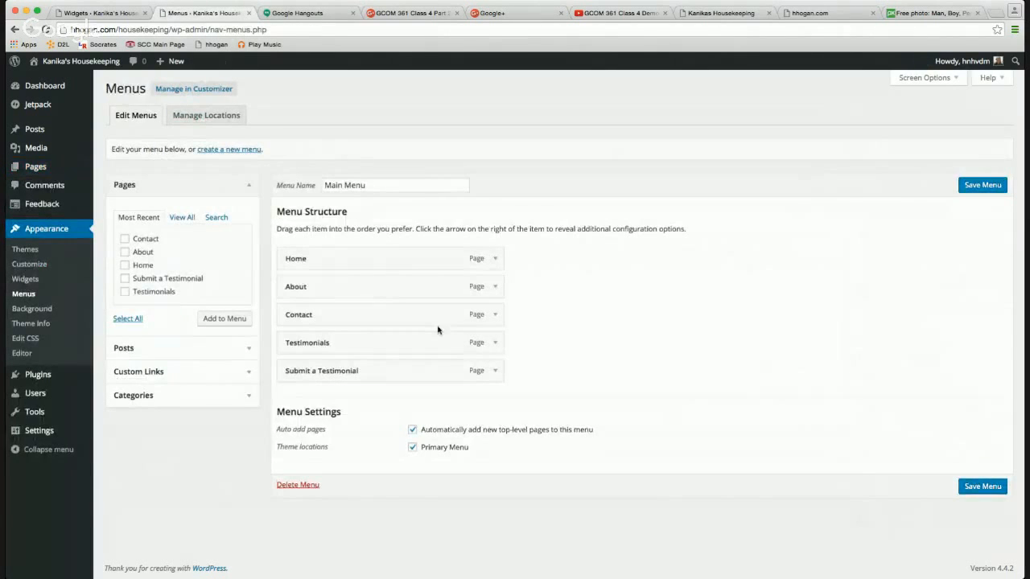
left_click(494, 371)
left_click(291, 469)
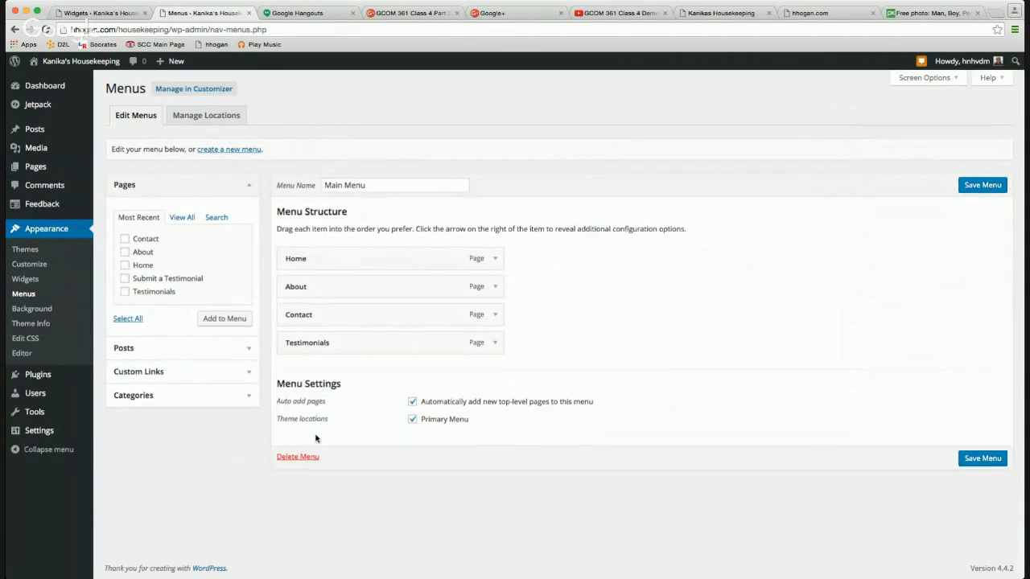
left_click(965, 457)
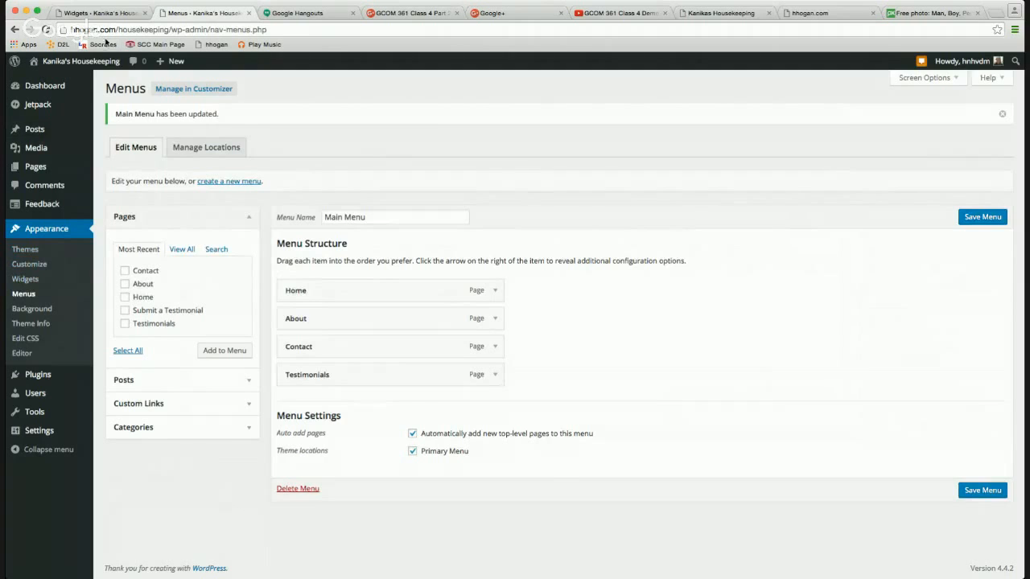
left_click(115, 15)
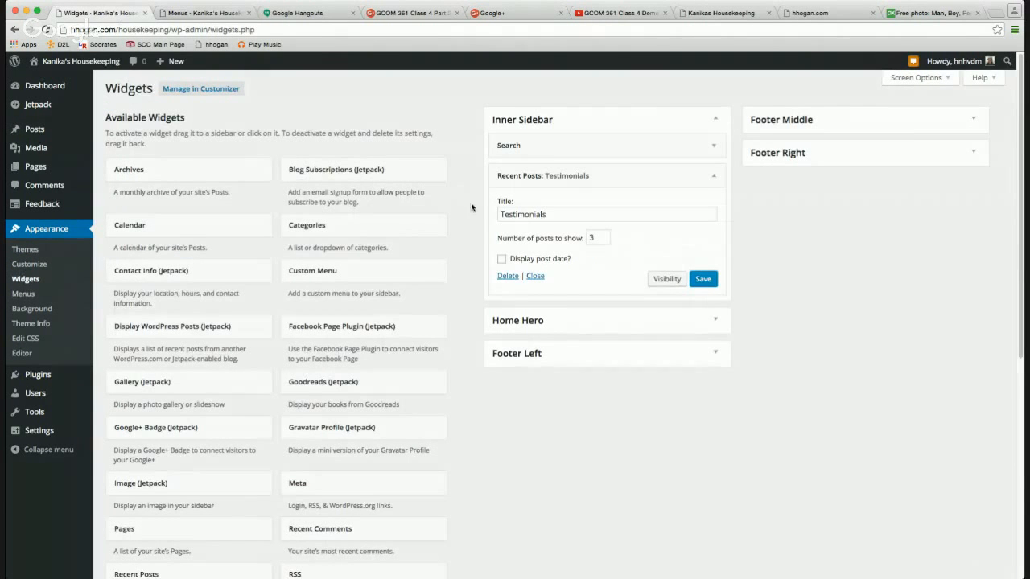
Save the Recent Posts widget and expand the Footer Right, Middle and Left widget areas.
left_click(708, 283)
left_click(973, 153)
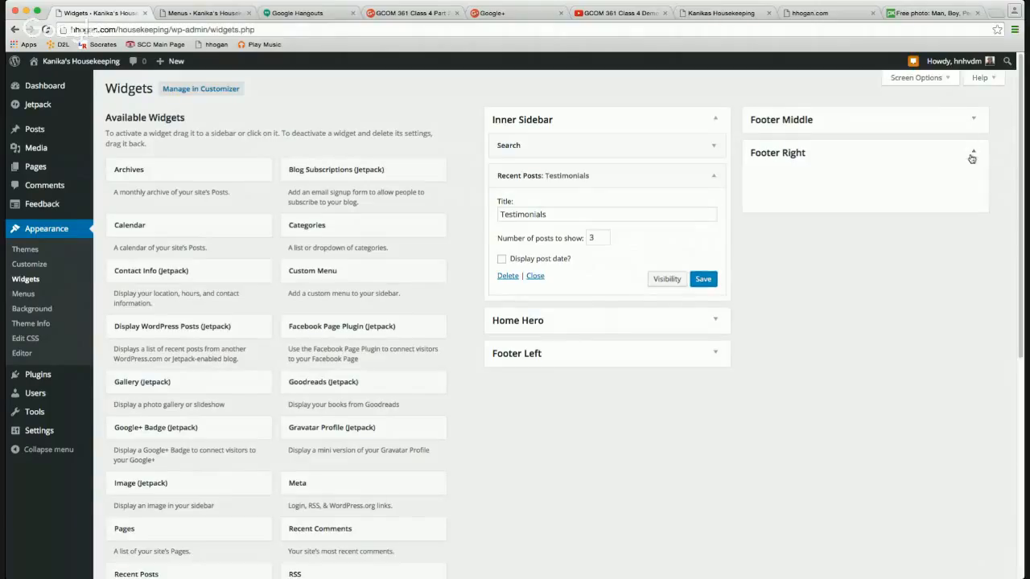
left_click(973, 119)
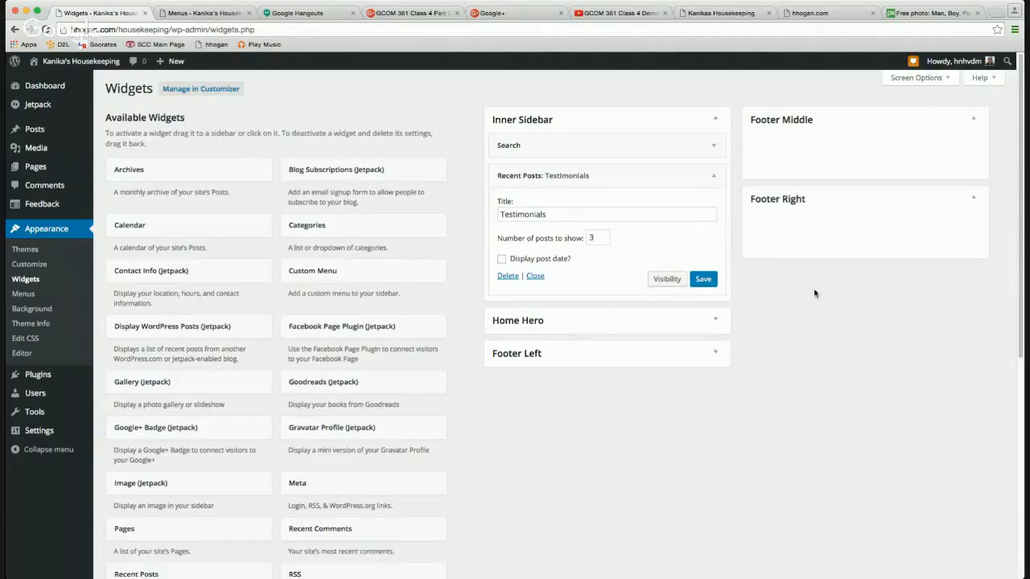
left_click(712, 355)
scroll(384, 413, "down", 3)
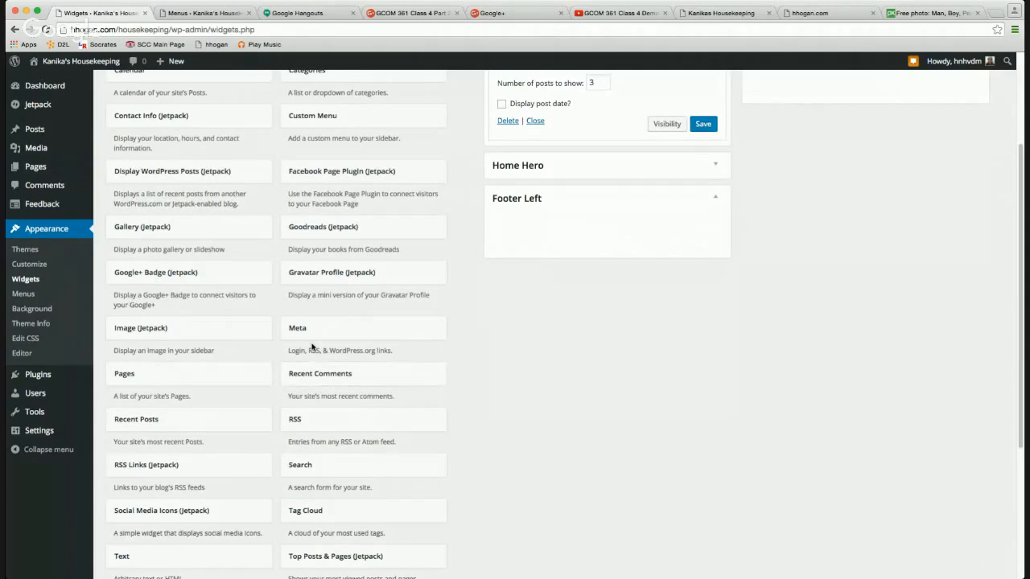
scroll(311, 348, "up", 2)
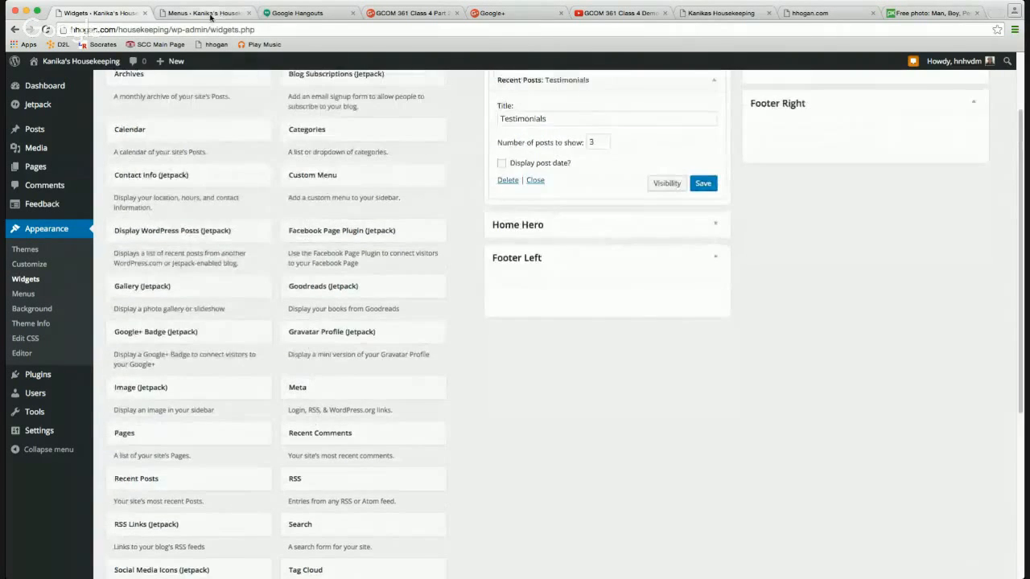
left_click(205, 13)
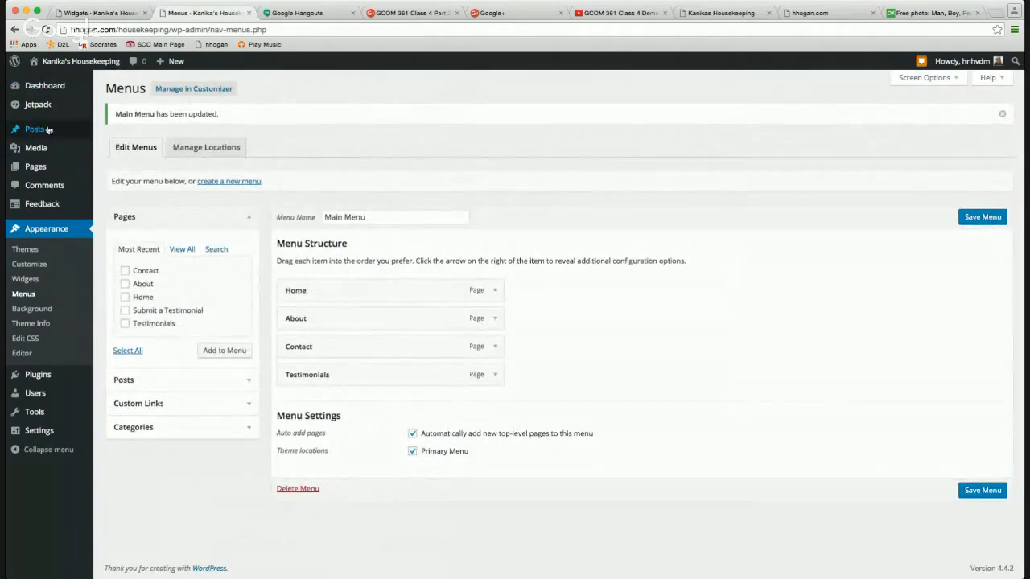
View the live Testimonials and Submit a Testimonial pages, copying the latter's URL.
mouse_move(32, 136)
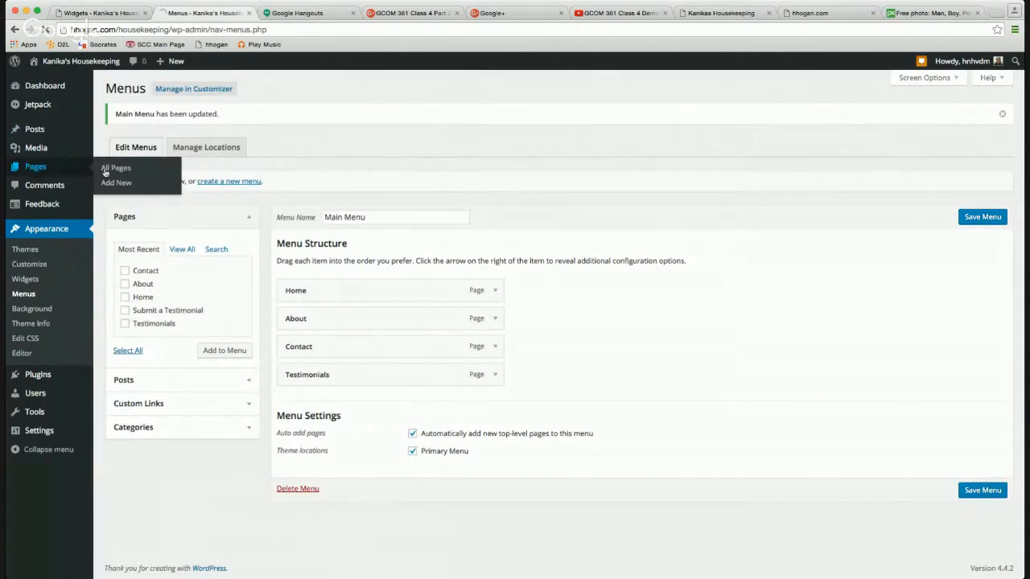
left_click(106, 170)
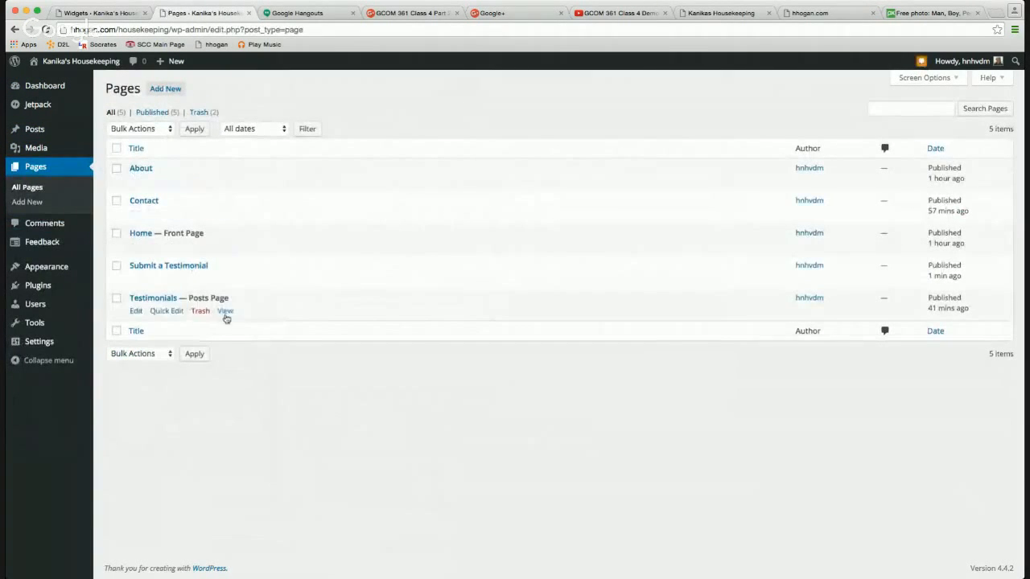
left_click(226, 311)
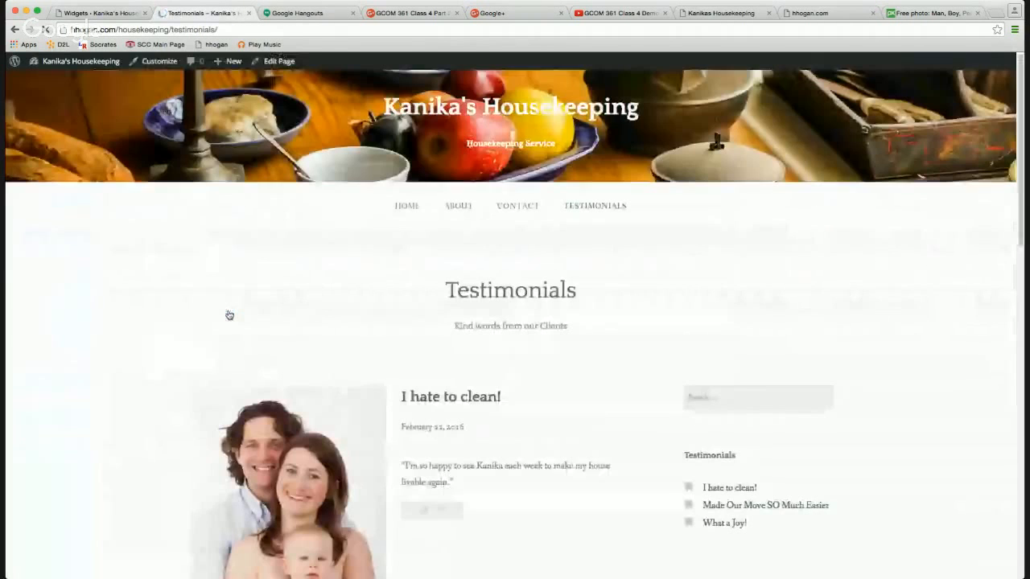
left_click(14, 29)
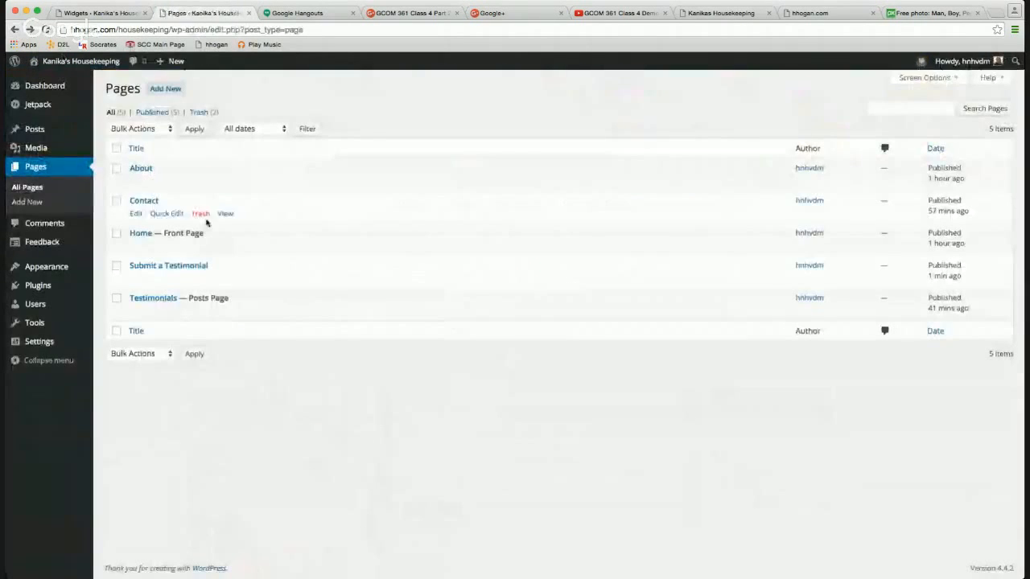
left_click(226, 278)
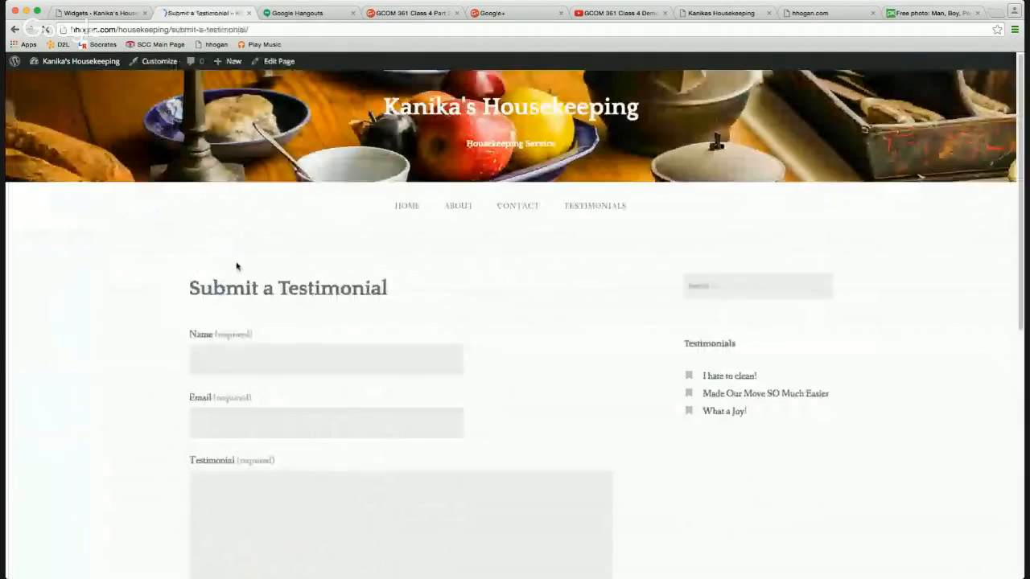
left_click(290, 30)
key("ctrl+c")
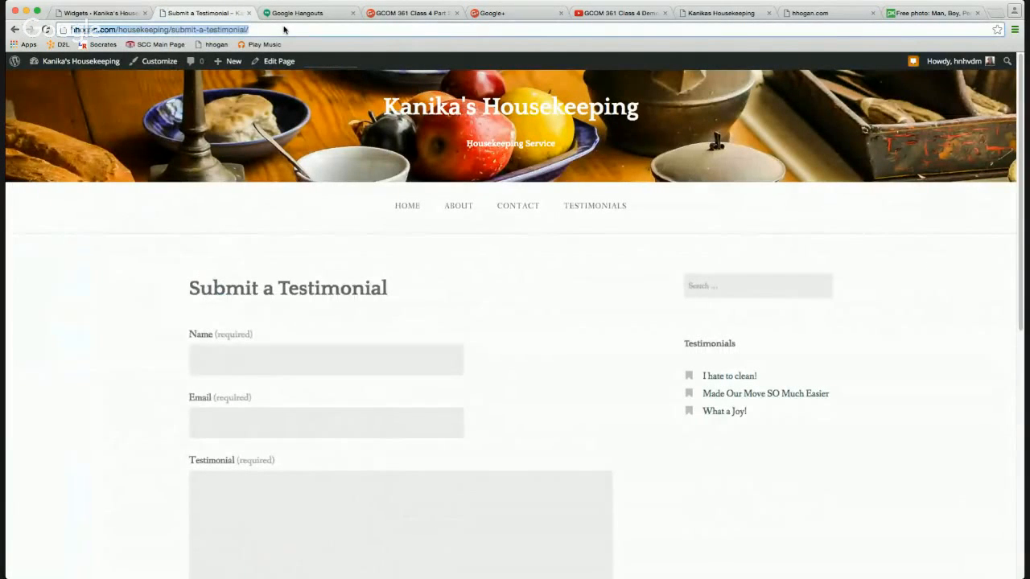
left_click(98, 13)
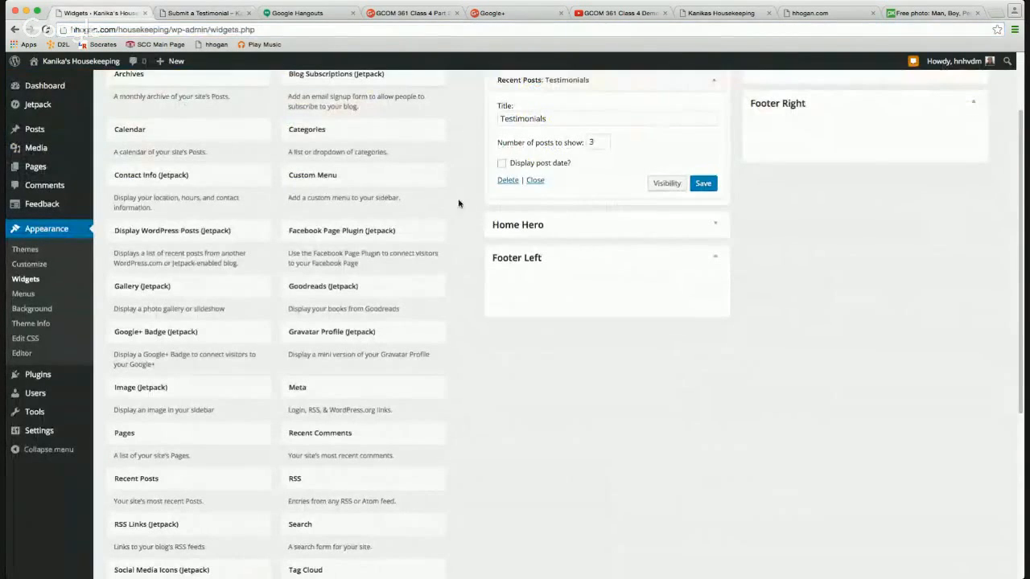
Place a Text widget in Footer Left and title it 'Love Our Service?'.
scroll(389, 354, "down", 5)
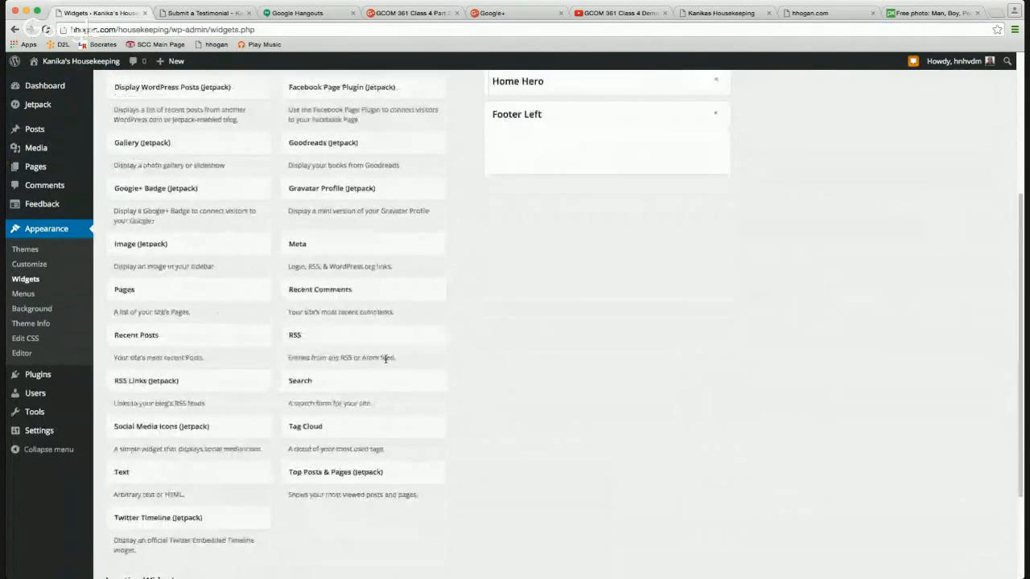
left_click_drag(177, 476, 593, 151)
left_click(549, 178)
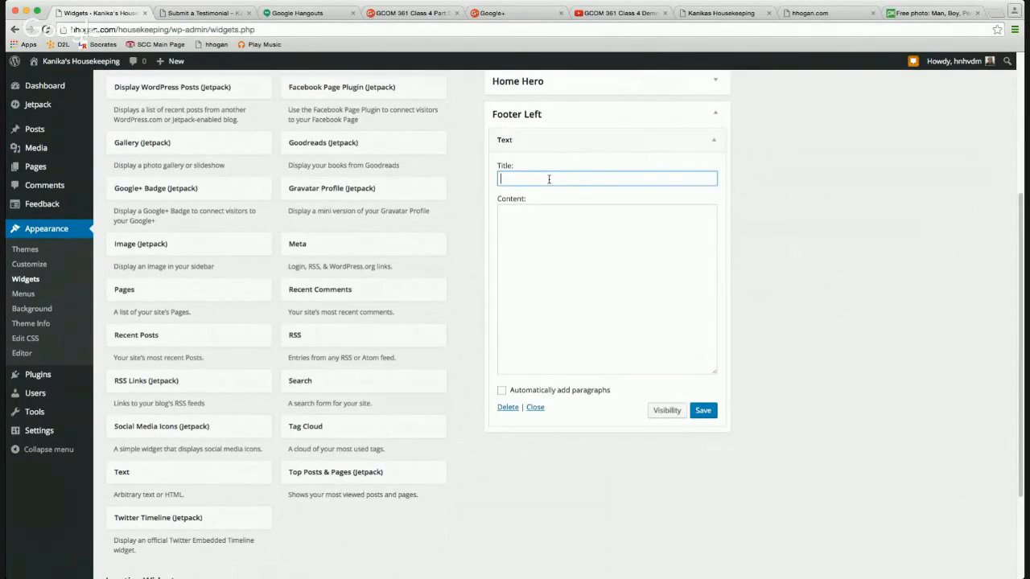
type("S")
key("BackSpace")
type("Love our Service?O")
Fill the widget content with a 'Submit a testimonial' link to the pasted form page URL.
left_click(528, 213)
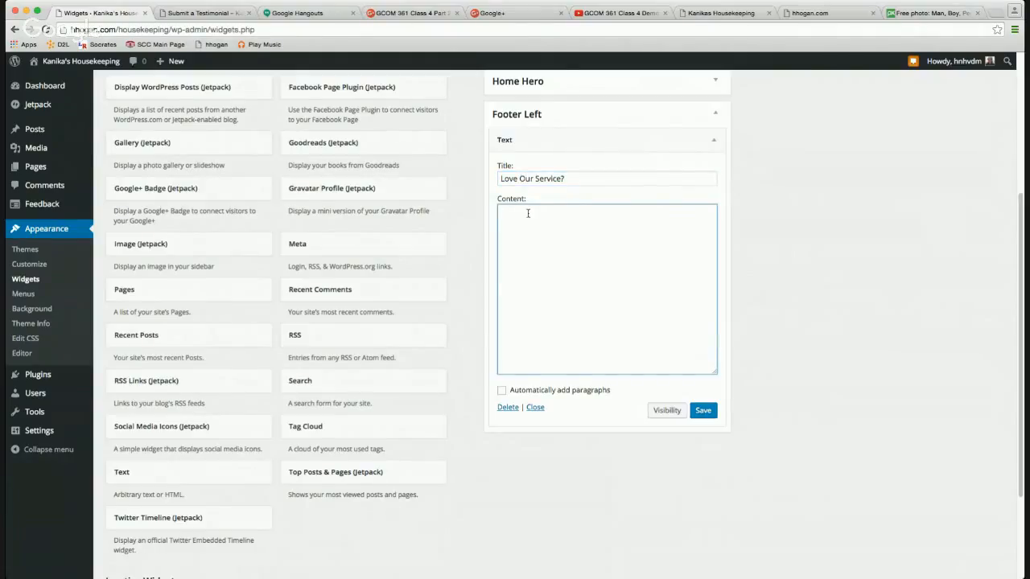
type("Sumit a testimonial")
left_click(510, 211)
type("b<a hre=\"")
key("ctrl+v")
type("\"")
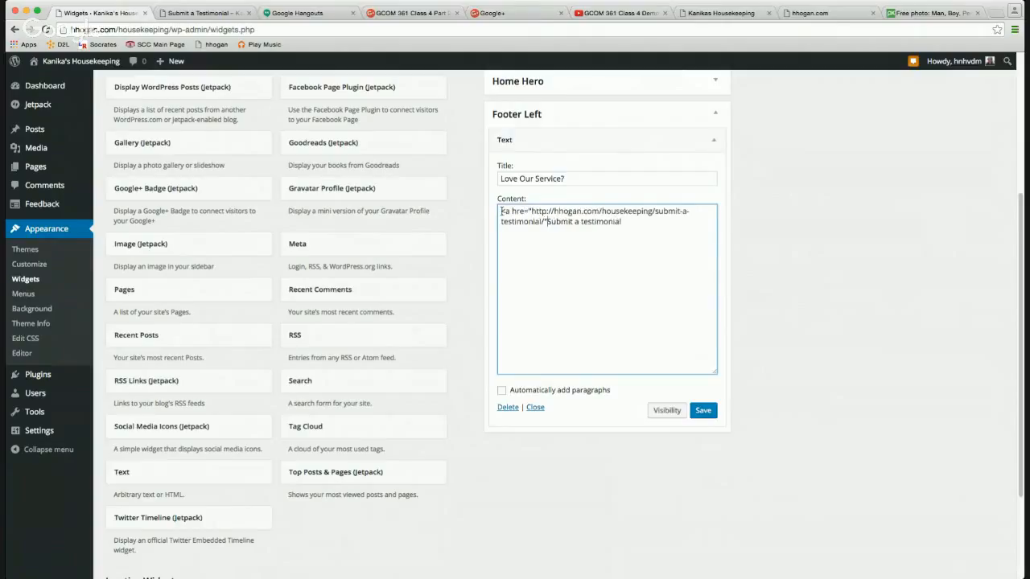
type(">")
type("</a>")
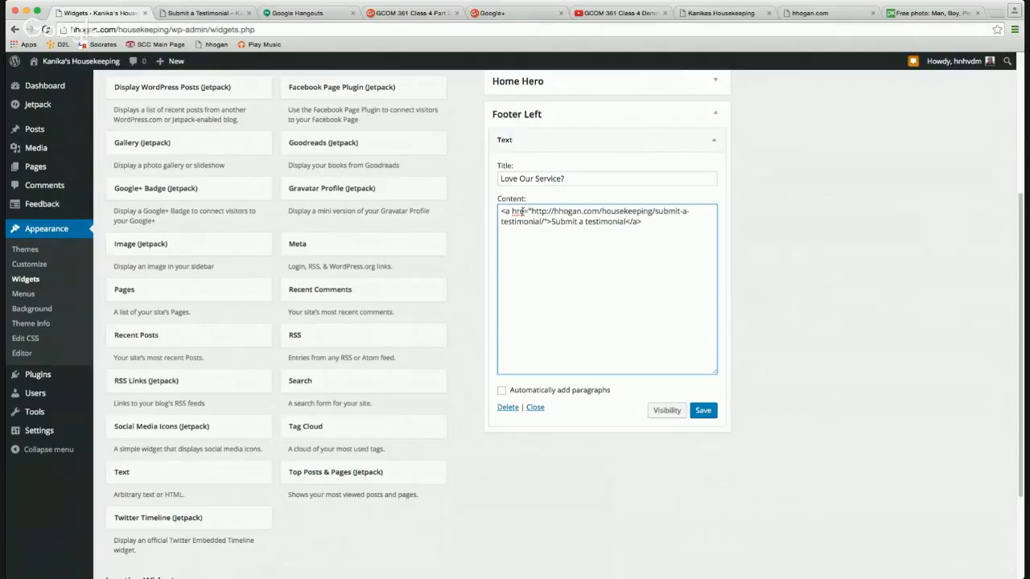
left_click(522, 211)
type("f")
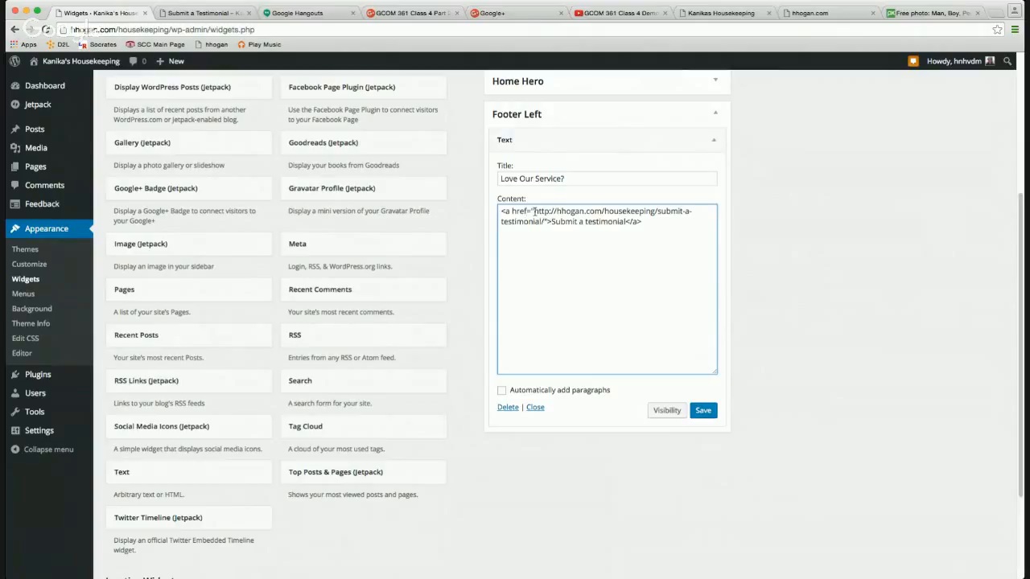
left_click_drag(534, 211, 543, 221)
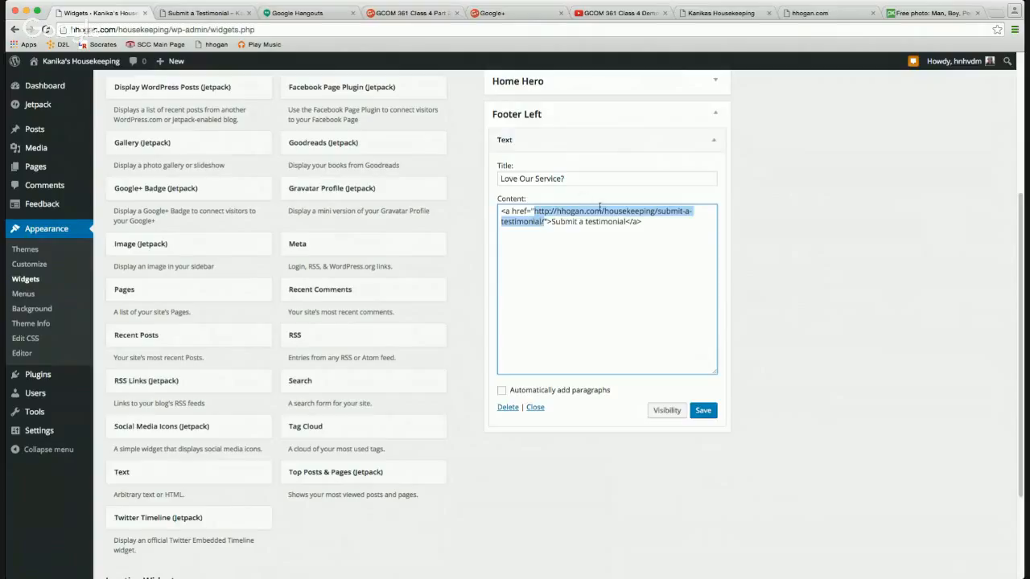
Strip the domain from the 'Submit a testimonial' link, leaving /submit-a-testimonial/, and save the widget.
left_click(606, 211)
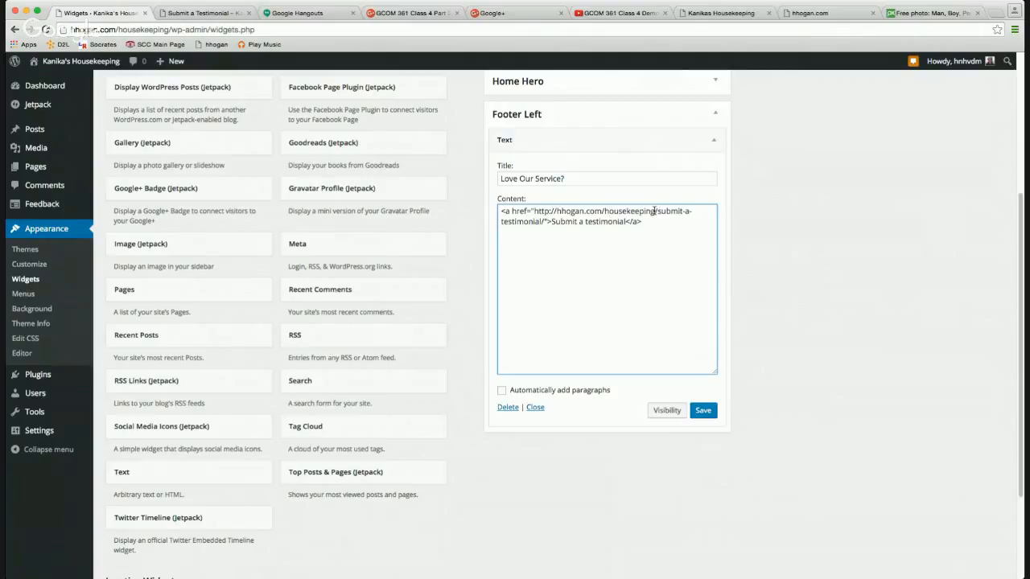
left_click_drag(655, 210, 535, 211)
key("BackSpace")
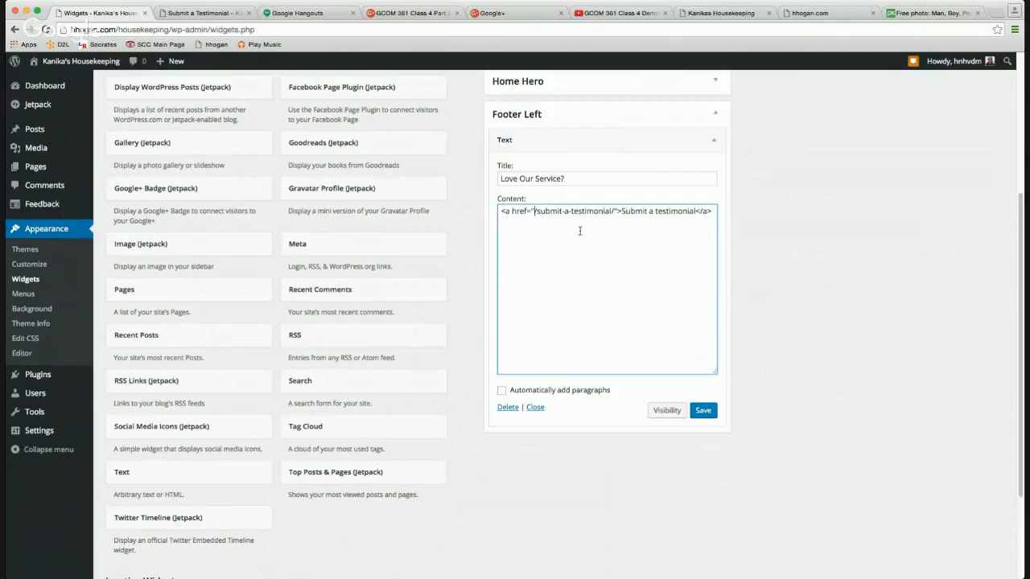
left_click(703, 410)
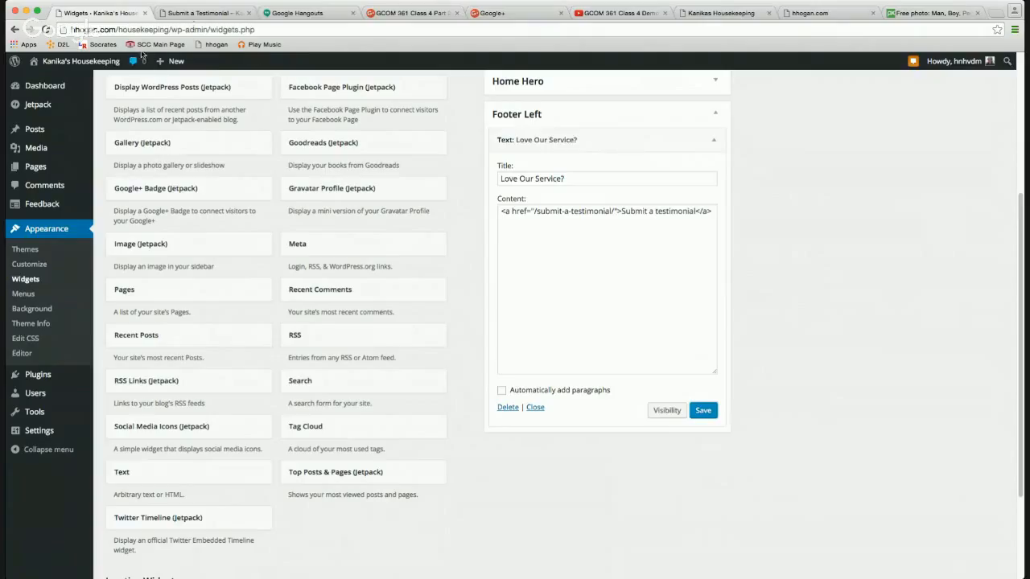
left_click(201, 13)
key("super+c")
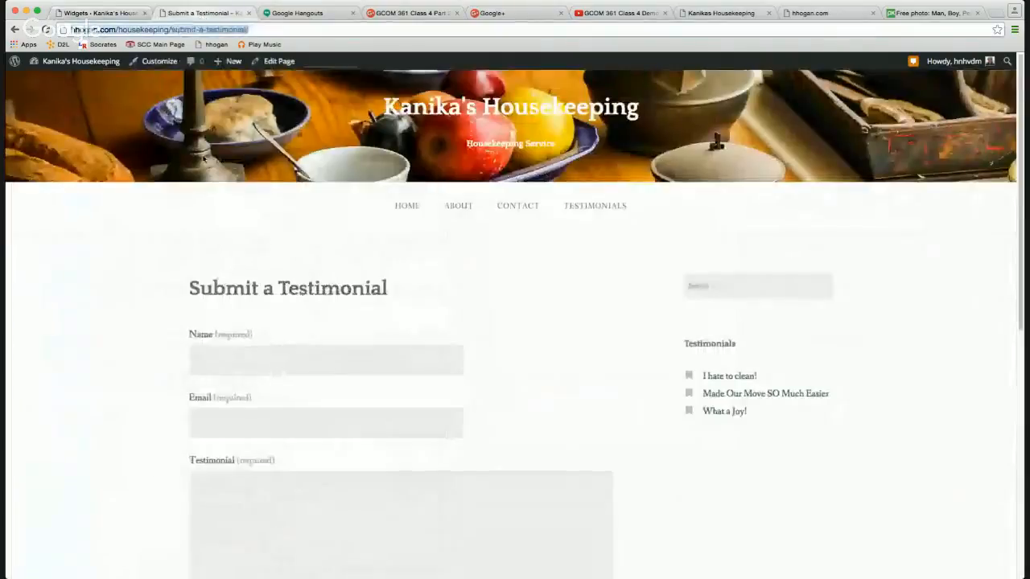
Reload the testimonial page and test the footer link, which leads to a not-found page.
left_click(47, 29)
scroll(279, 287, "down", 7)
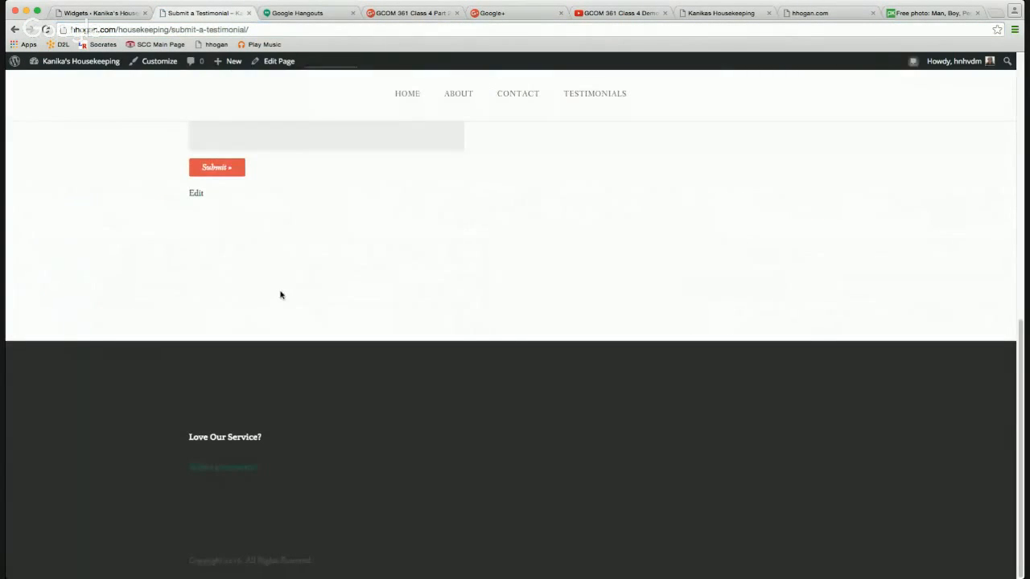
left_click(217, 475)
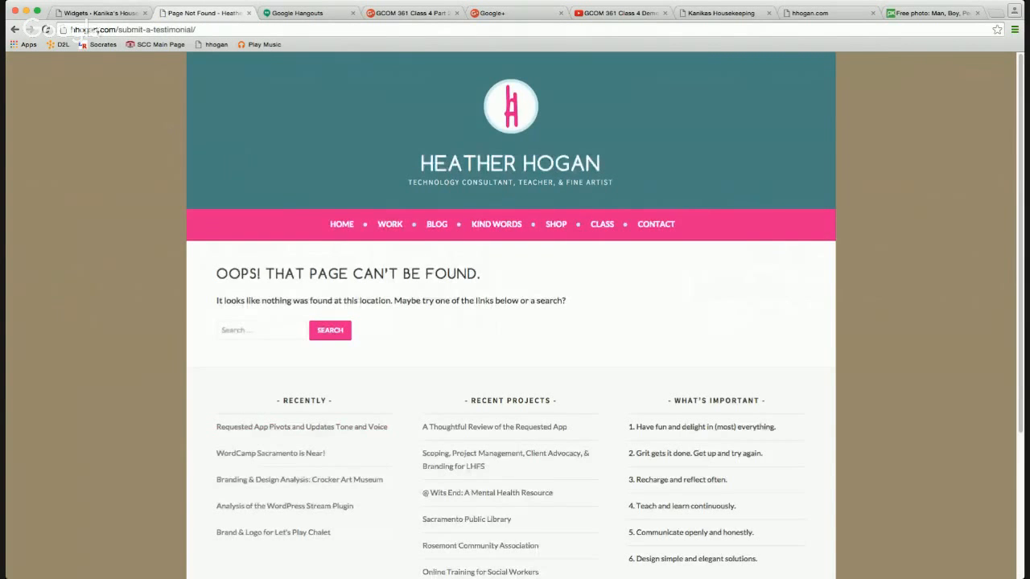
left_click(15, 33)
left_click(101, 13)
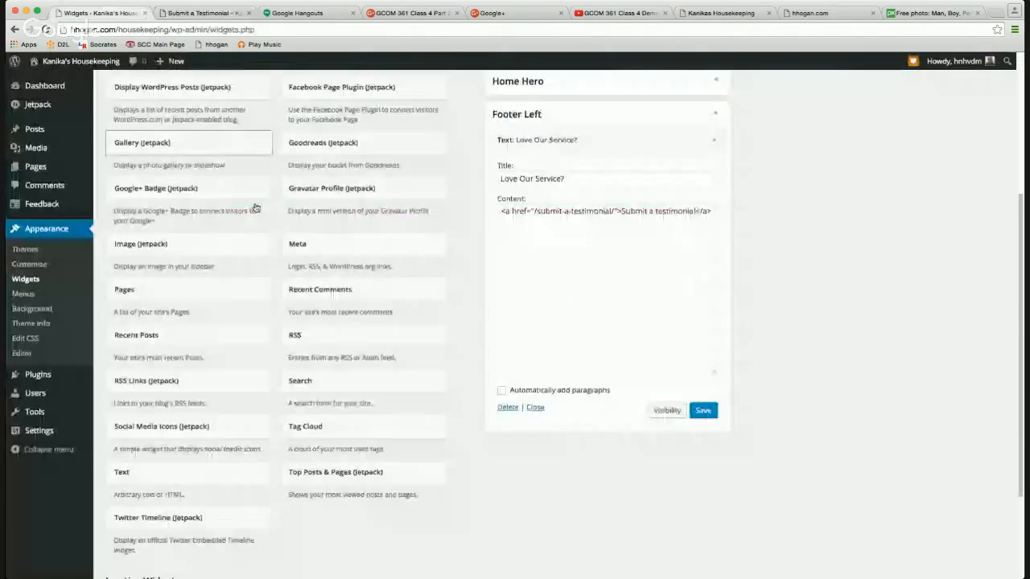
Remove the trailing slash from the footer link address, save, and recheck the page.
left_click(534, 211)
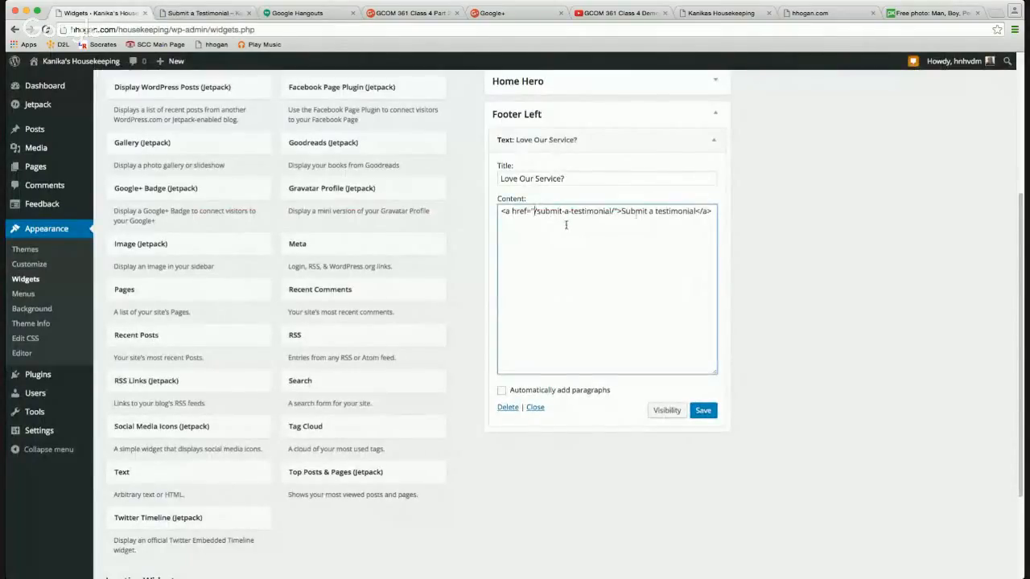
left_click(613, 211)
key("BackSpace")
left_click(703, 410)
left_click(197, 13)
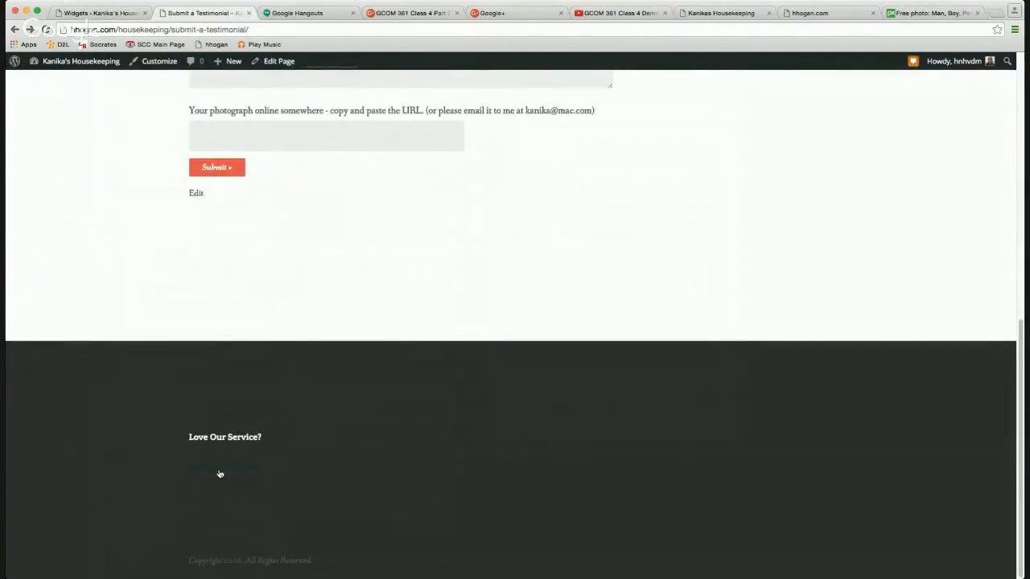
Paste the full page URL into the link, trim it to /housekeeping/submit-a-testimonial, and save.
left_click(125, 14)
left_click(544, 216)
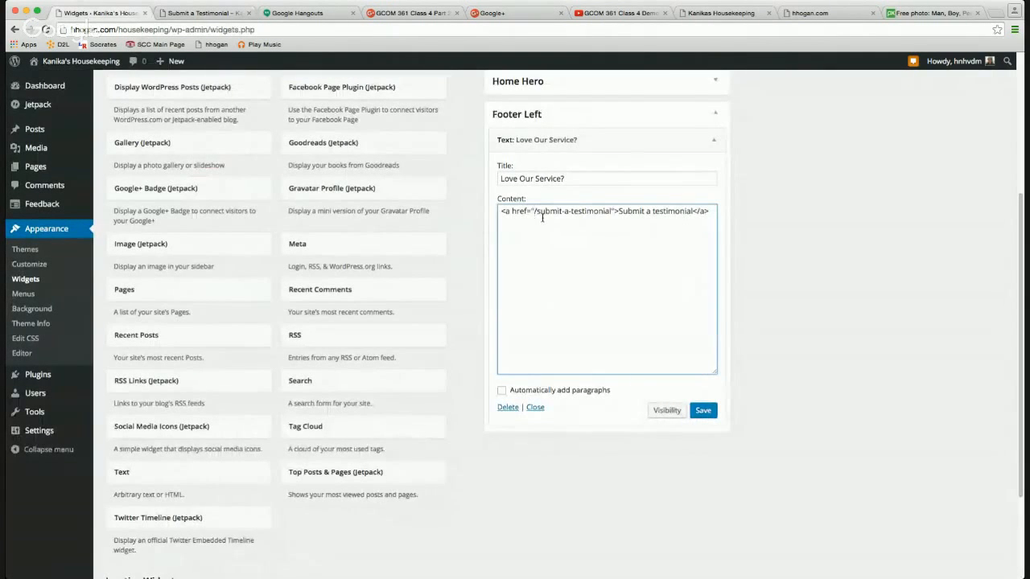
key("super+v")
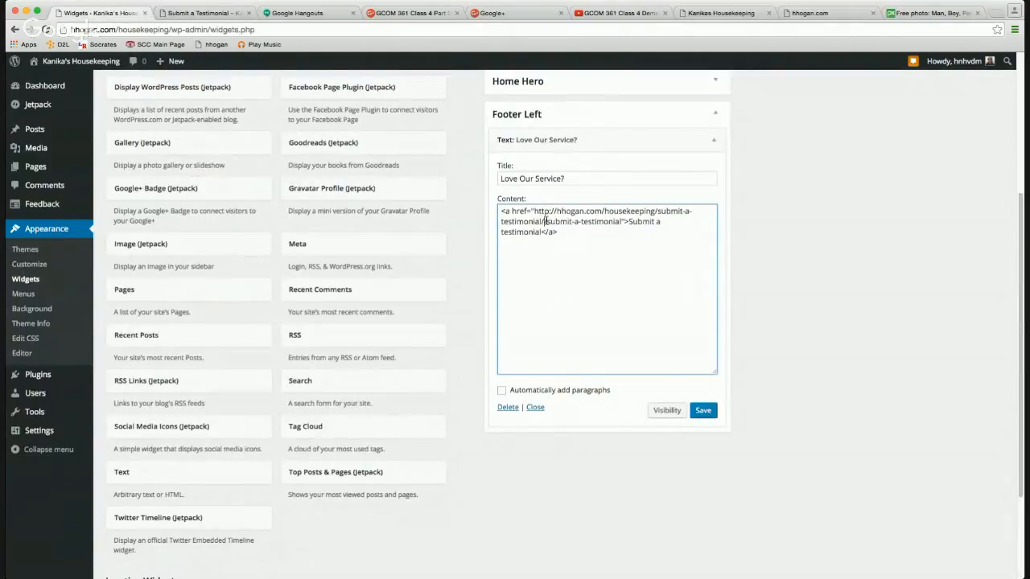
key("BackSpace")
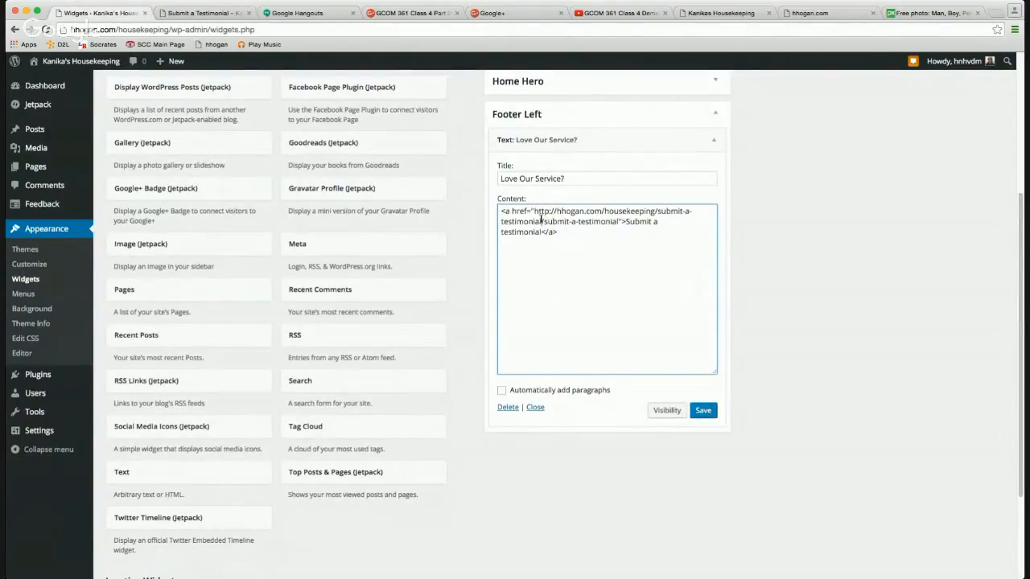
left_click_drag(542, 221, 659, 211)
key("BackSpace")
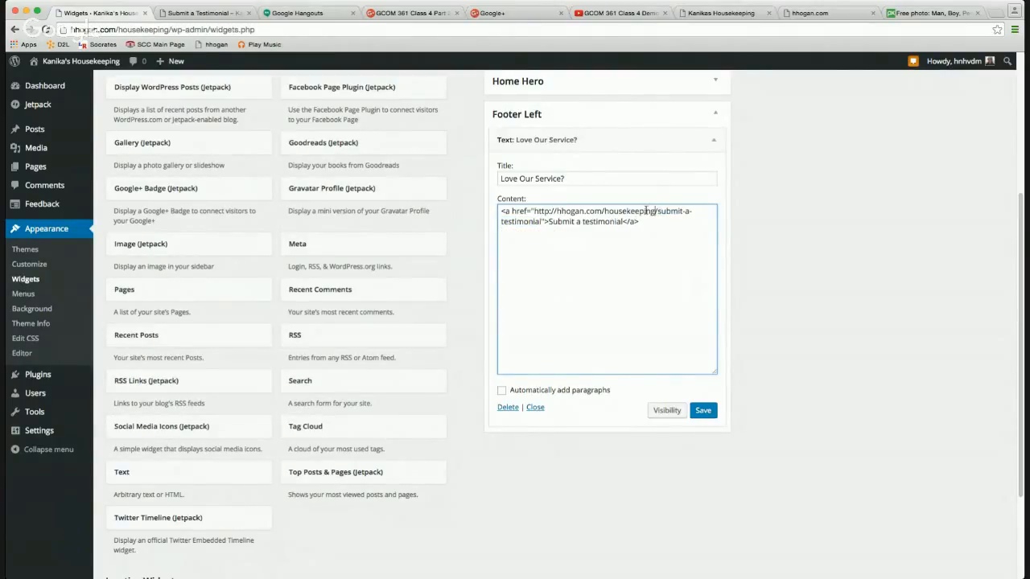
left_click_drag(601, 211, 532, 212)
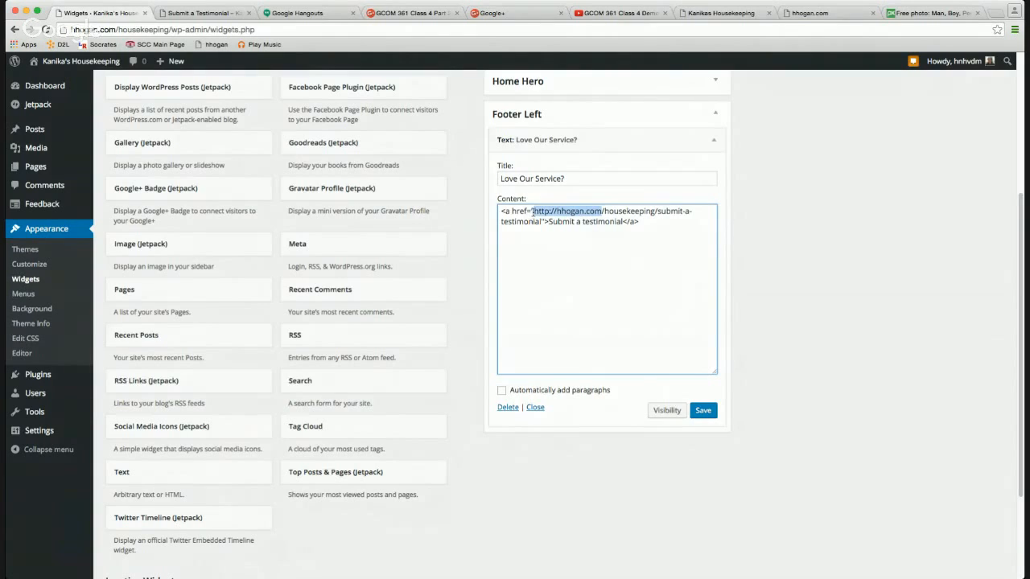
key("BackSpace")
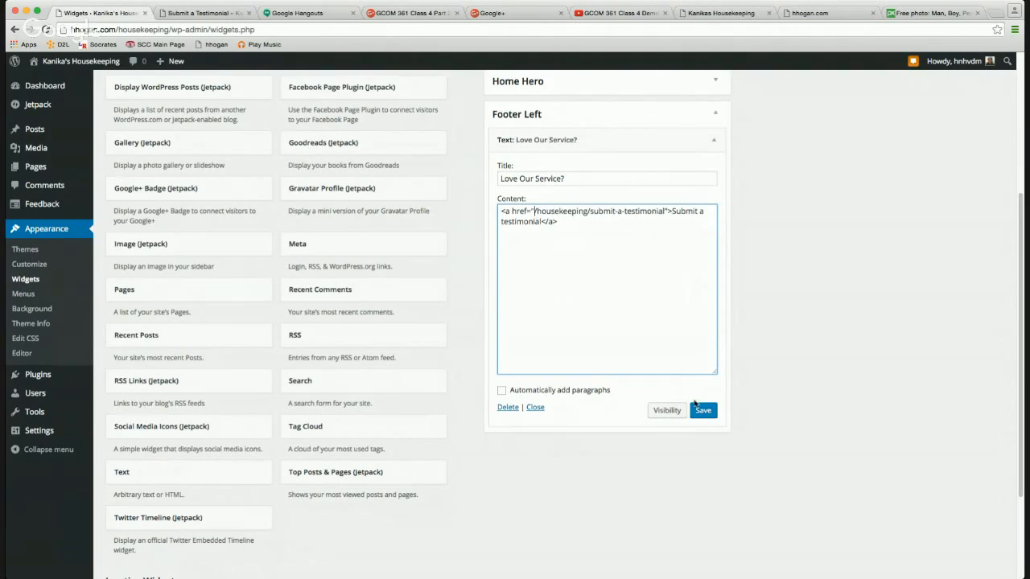
left_click(704, 417)
Reload the testimonial page and follow the footer link to confirm the form page loads.
left_click(203, 13)
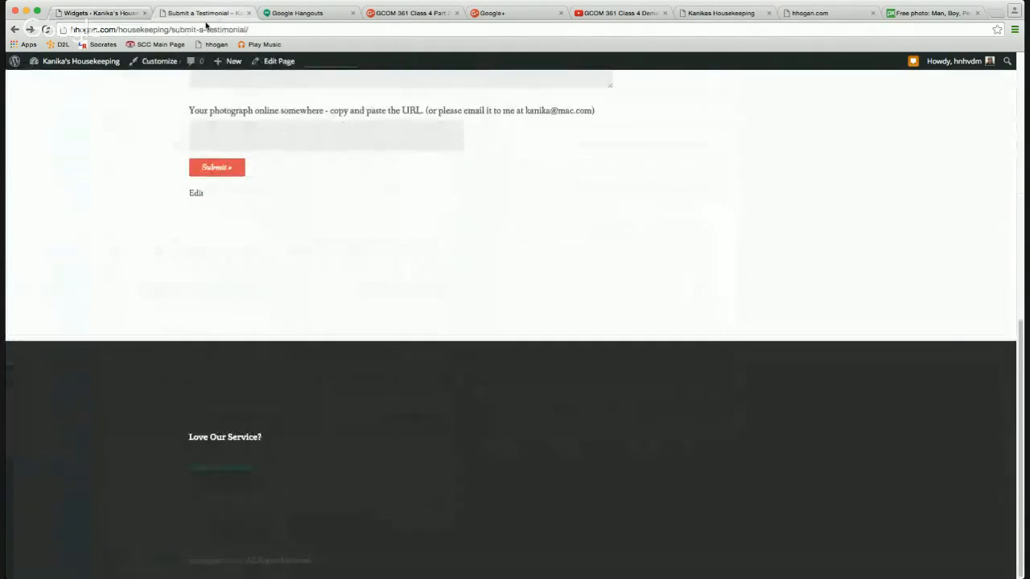
left_click(46, 29)
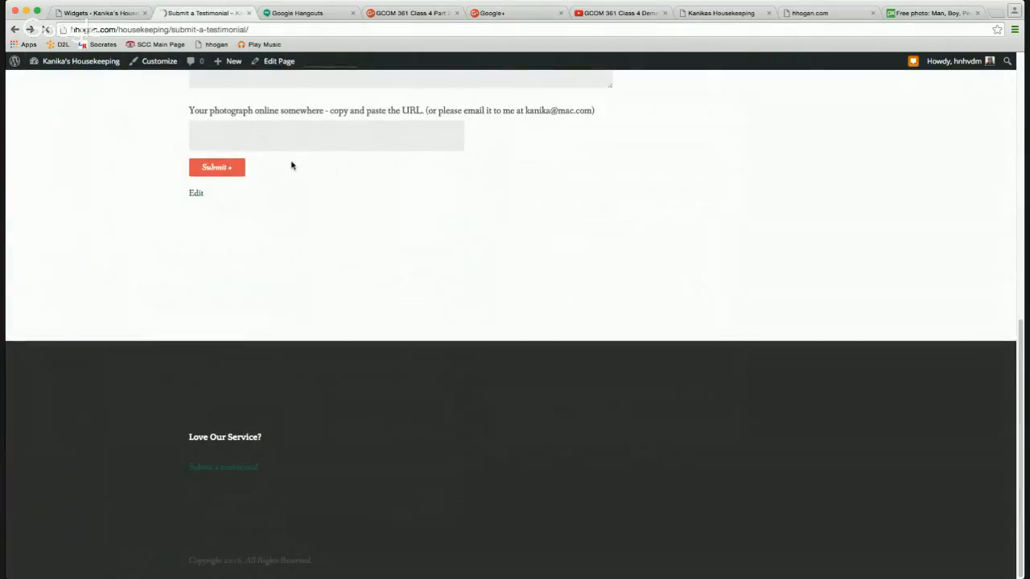
left_click(222, 470)
scroll(501, 345, "down", 2)
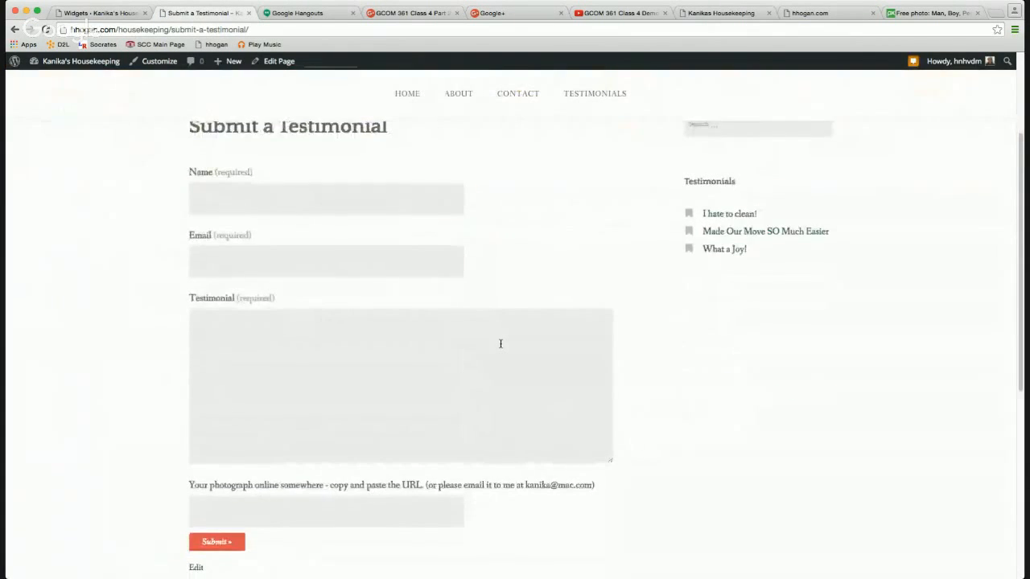
scroll(500, 344, "down", 2)
scroll(499, 348, "up", 5)
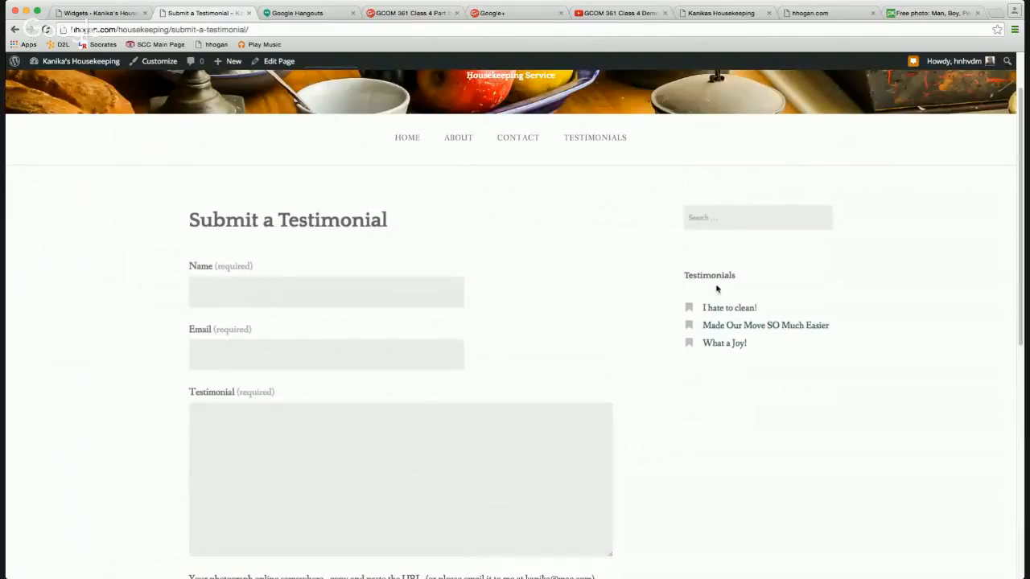
scroll(729, 321, "down", 1)
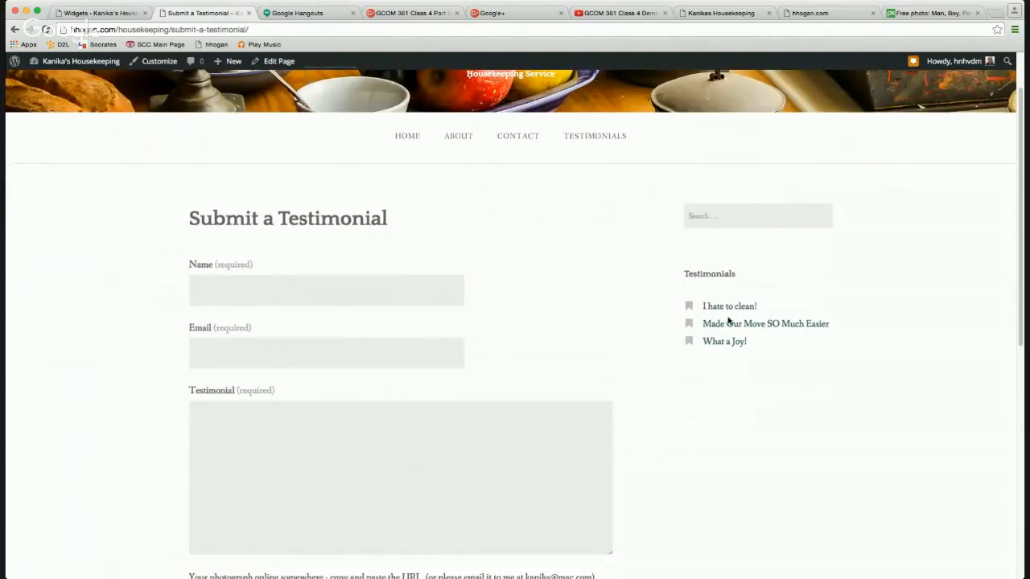
scroll(729, 321, "down", 1)
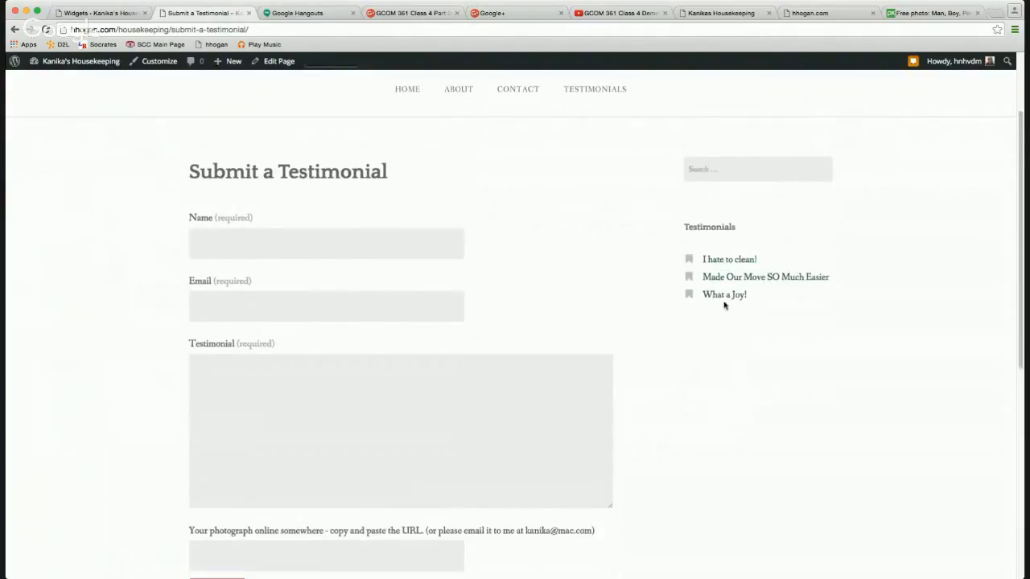
scroll(595, 324, "down", 3)
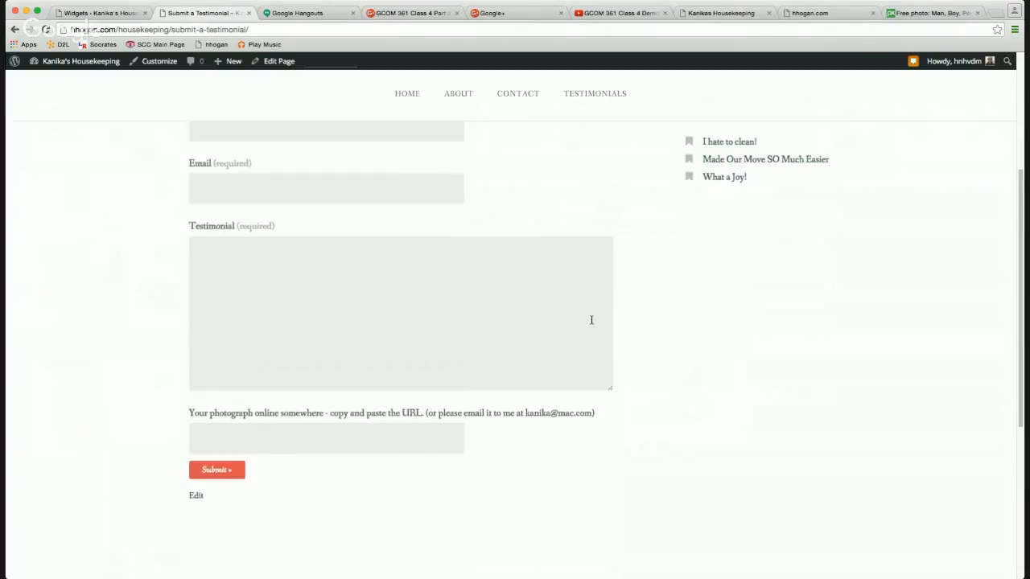
scroll(440, 258, "up", 1)
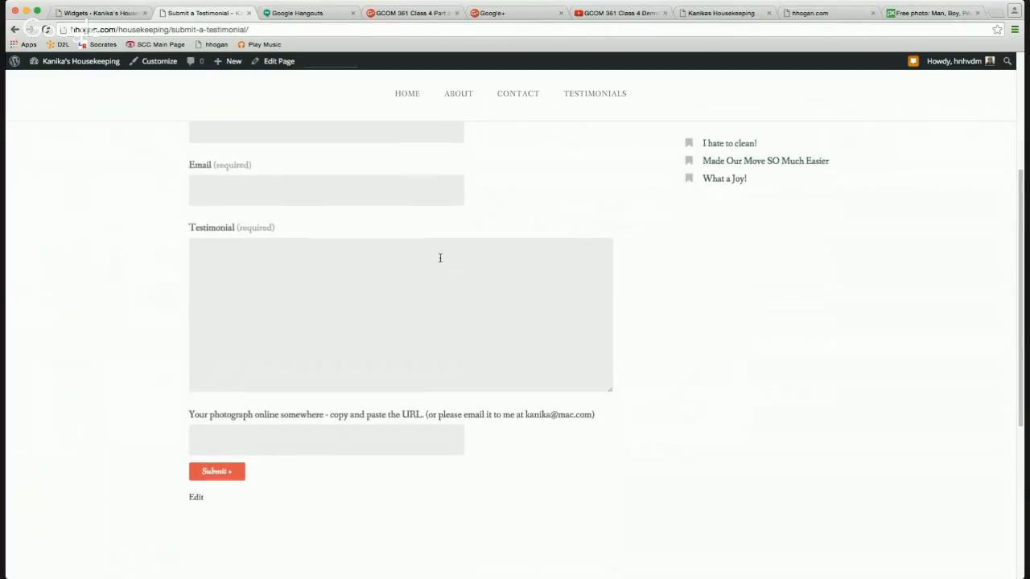
scroll(440, 257, "up", 4)
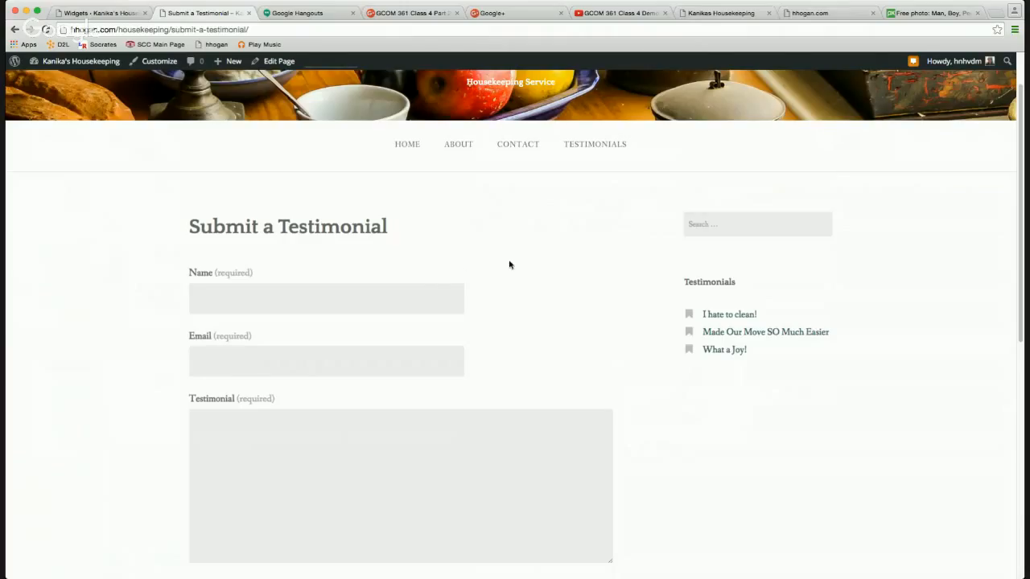
left_click(101, 14)
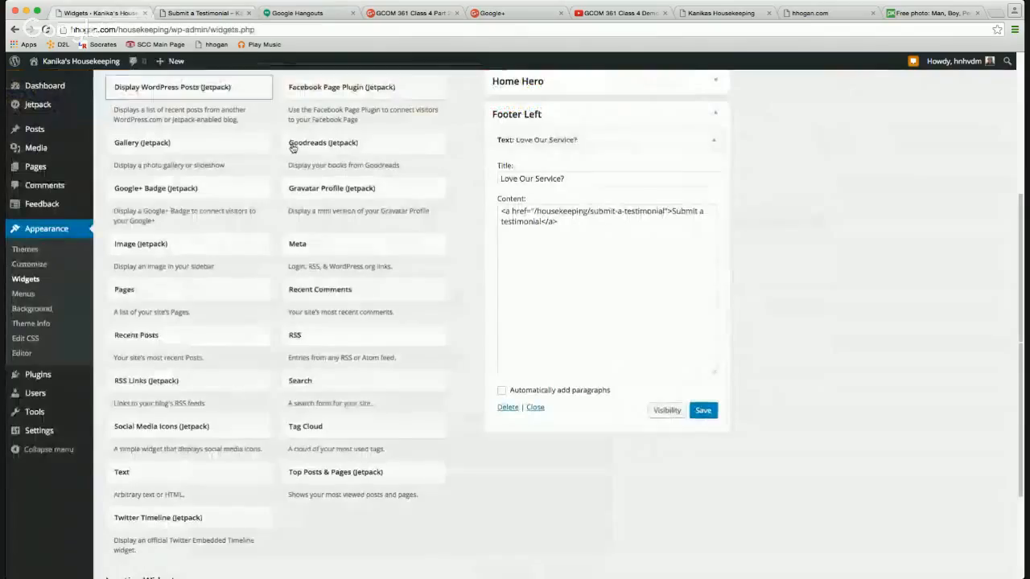
Add a Text widget to Footer Middle titled 'Get a Quote'.
left_click(712, 141)
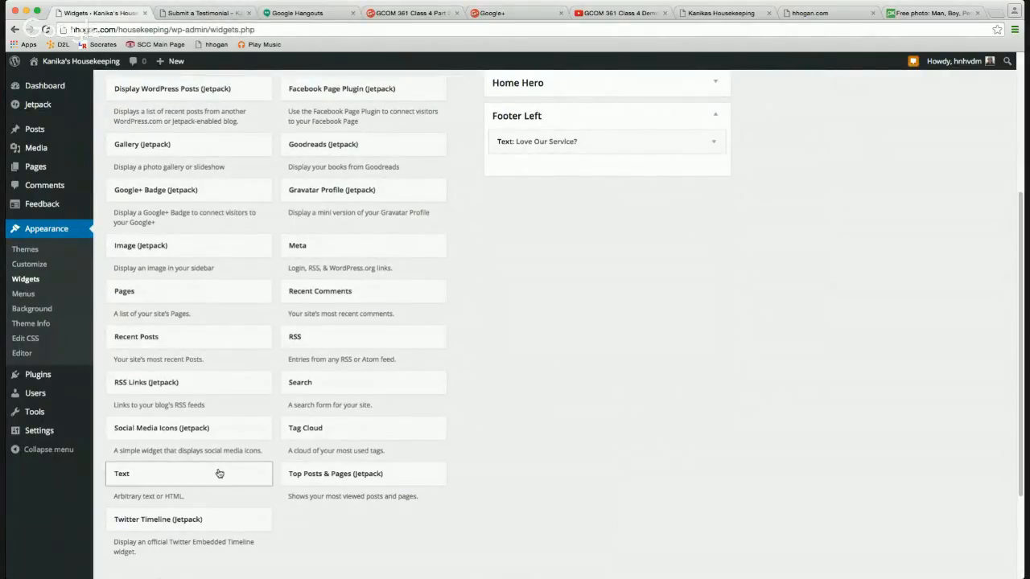
left_click_drag(218, 474, 835, 155)
left_click(802, 185)
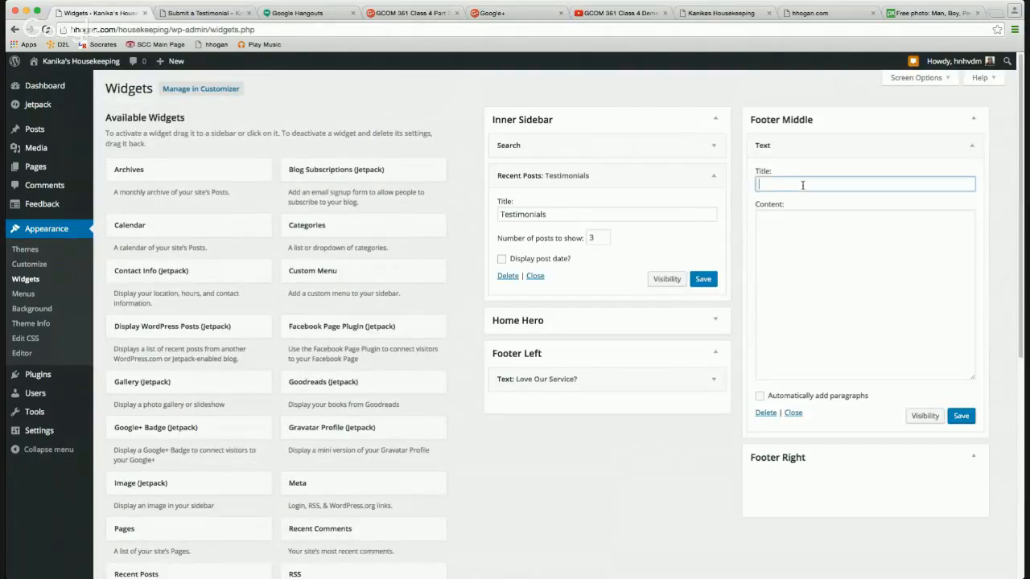
type("Sign Up")
left_click_drag(802, 184, 760, 183)
type("Get a Quote")
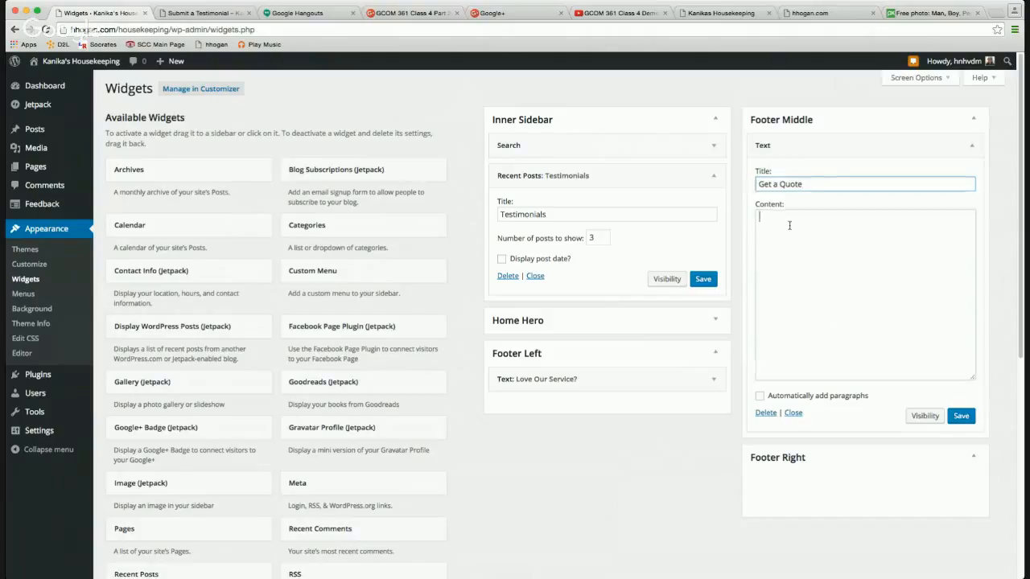
Enter 'Schedule a visit to start service.' with phone and e-mail, adding 'Call' before the number.
left_click(790, 226)
type("Schedule a ")
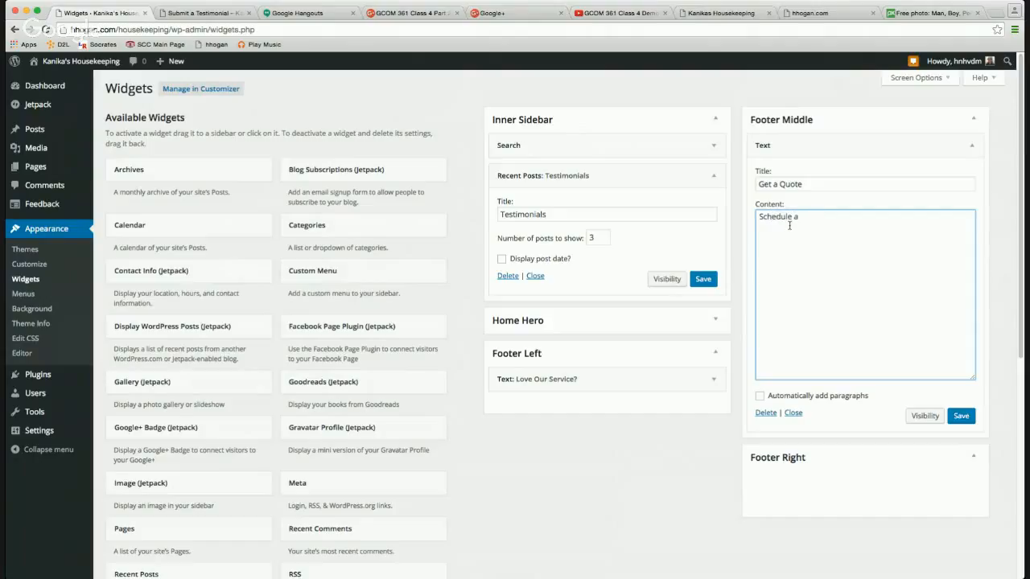
type("visit to start service. 916-555-5555")
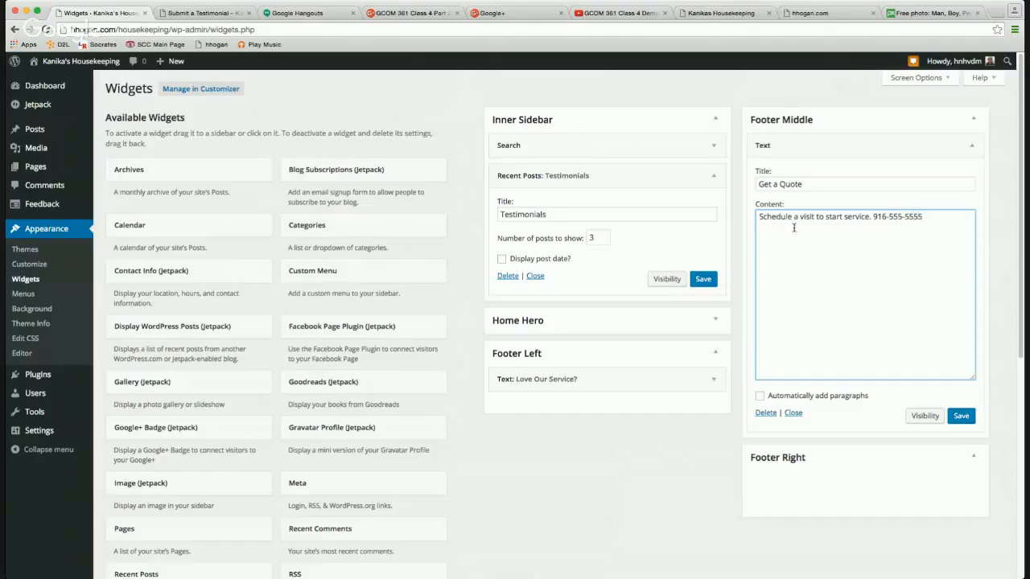
left_click(873, 217)
type("Call")
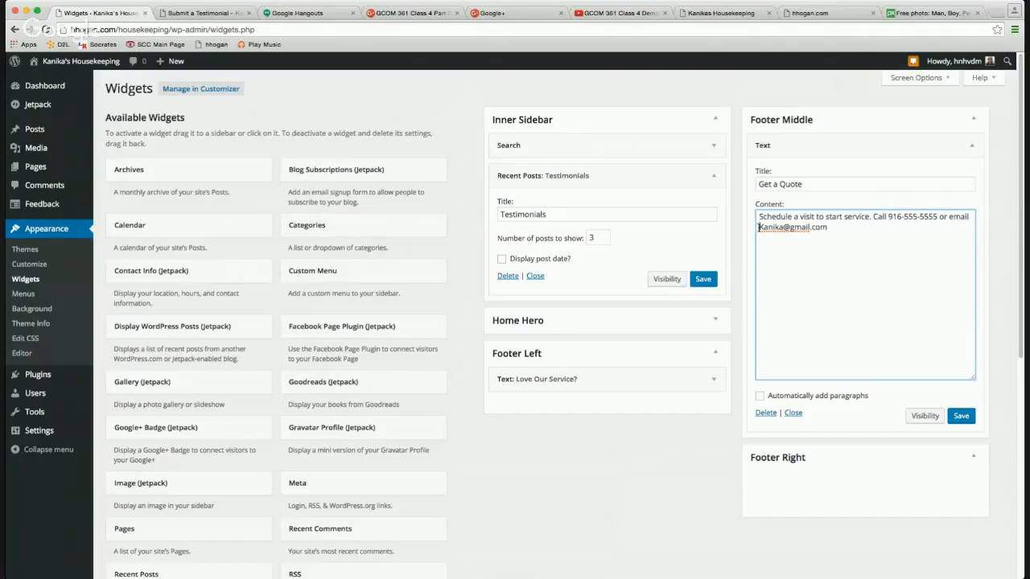
Wrap the e-mail address in a mailto link and save the widget.
left_click_drag(759, 227, 827, 230)
key("super+c")
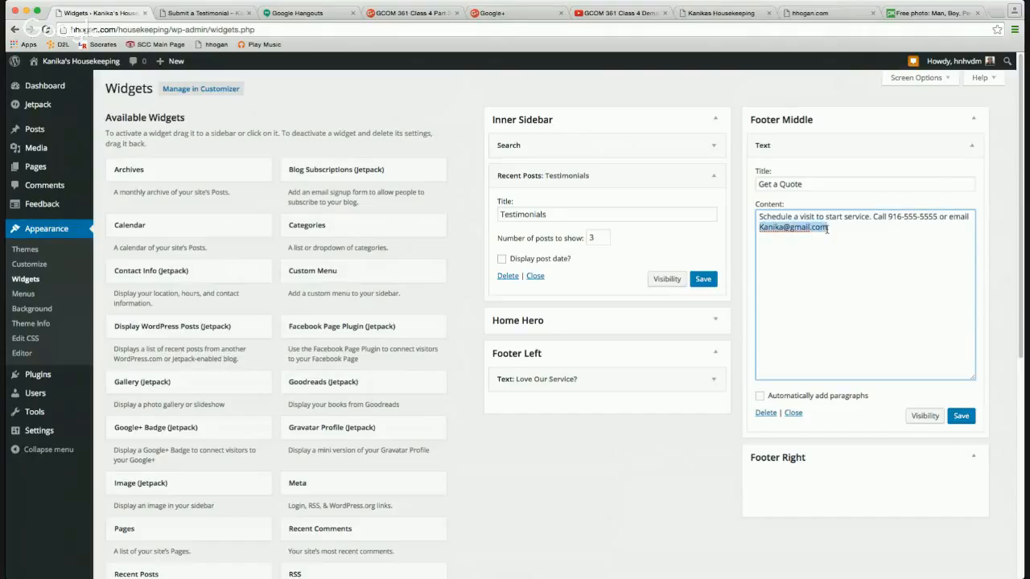
key("Left")
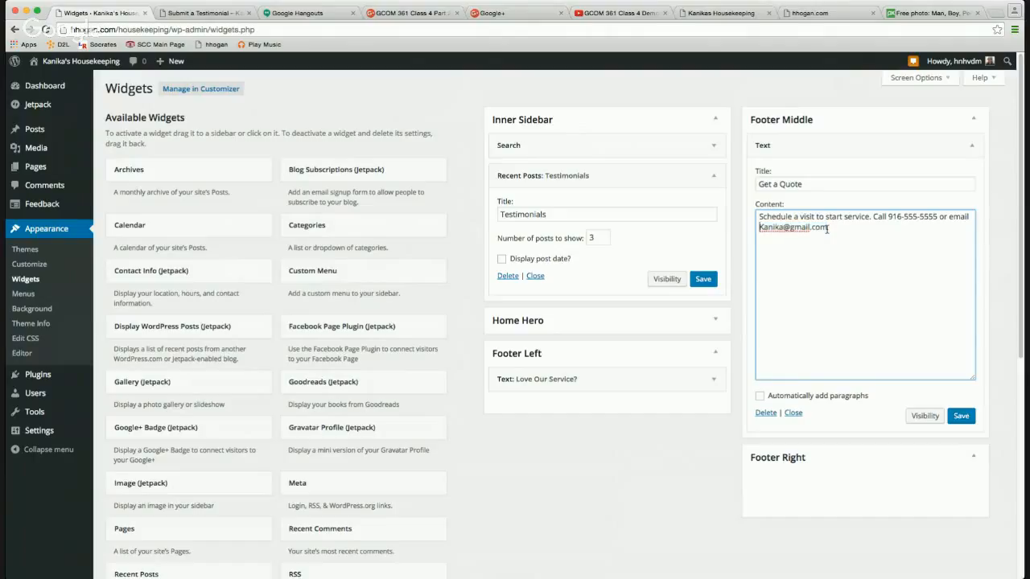
type("<a href=\"mailto:")
key("super+v")
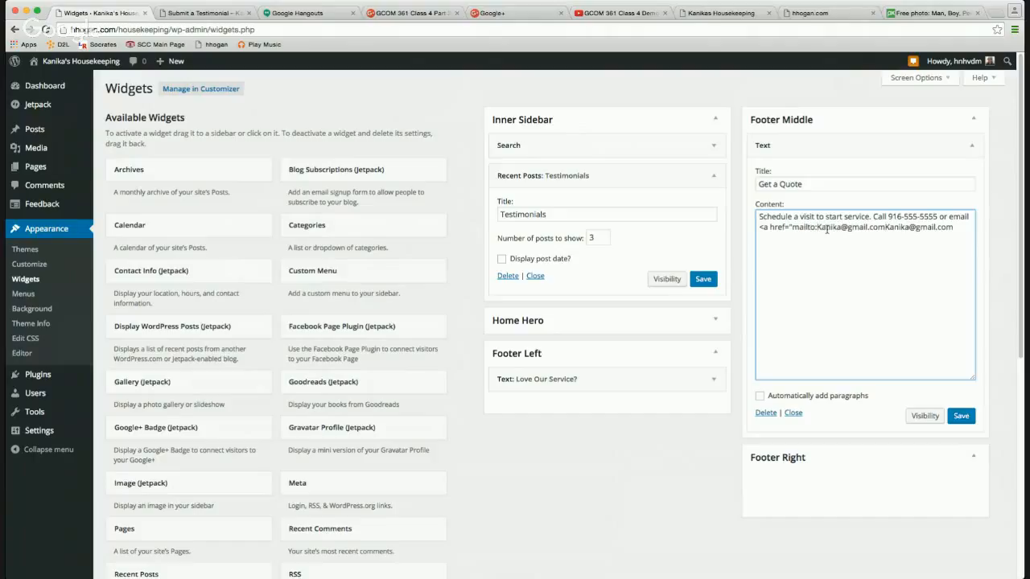
type("\">")
type("</a>")
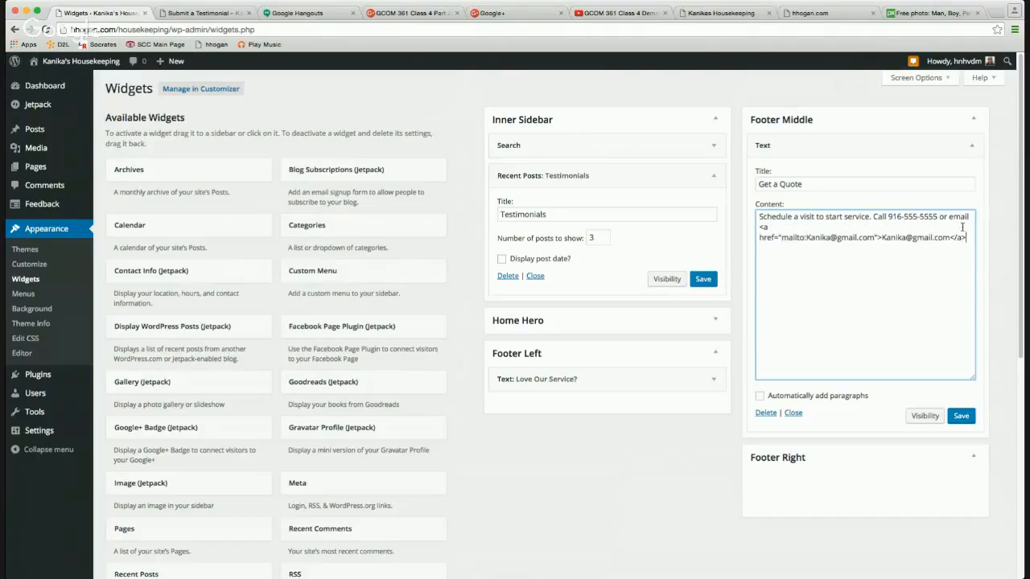
left_click(959, 418)
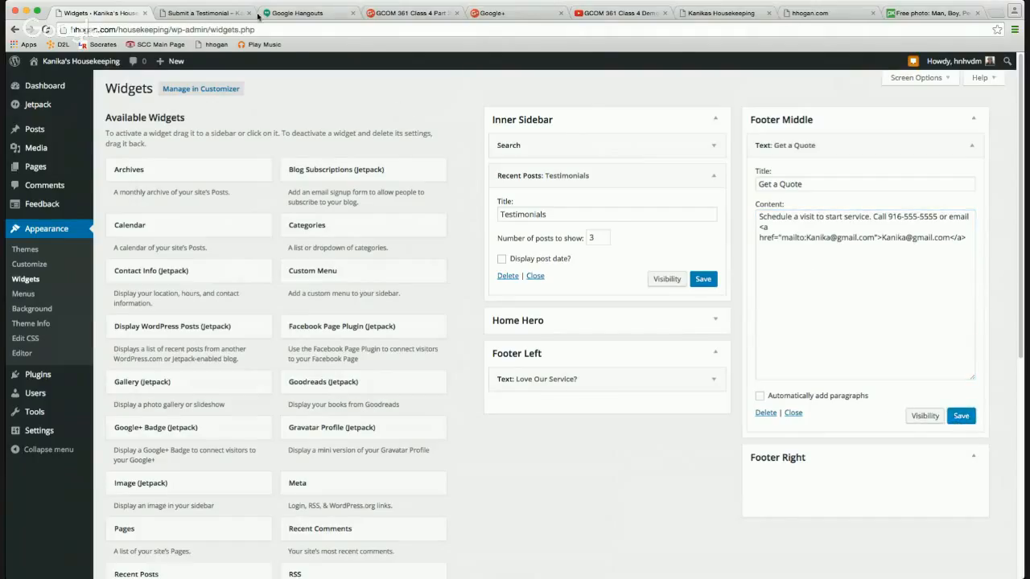
left_click(202, 13)
left_click(47, 30)
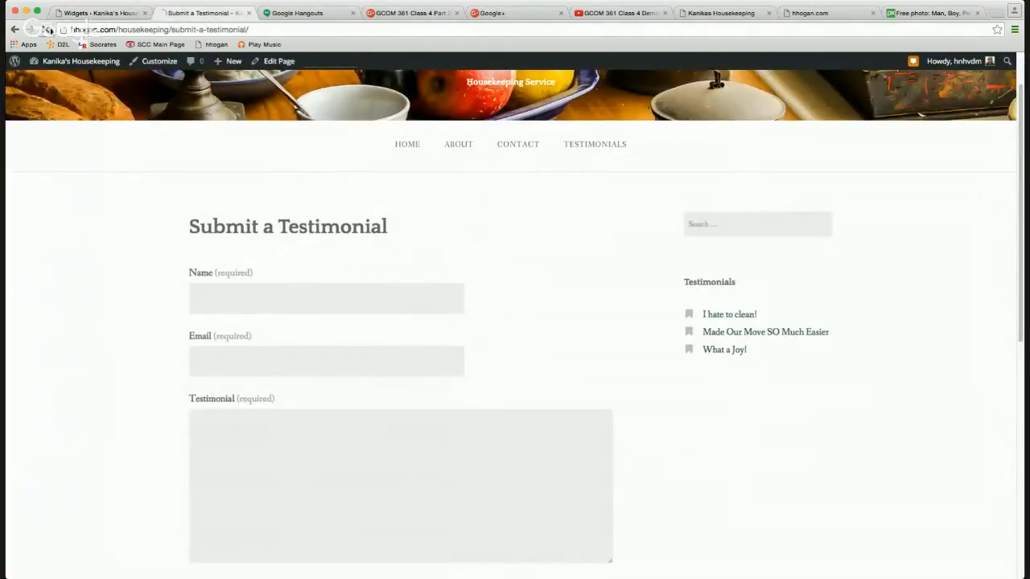
scroll(313, 174, "down", 10)
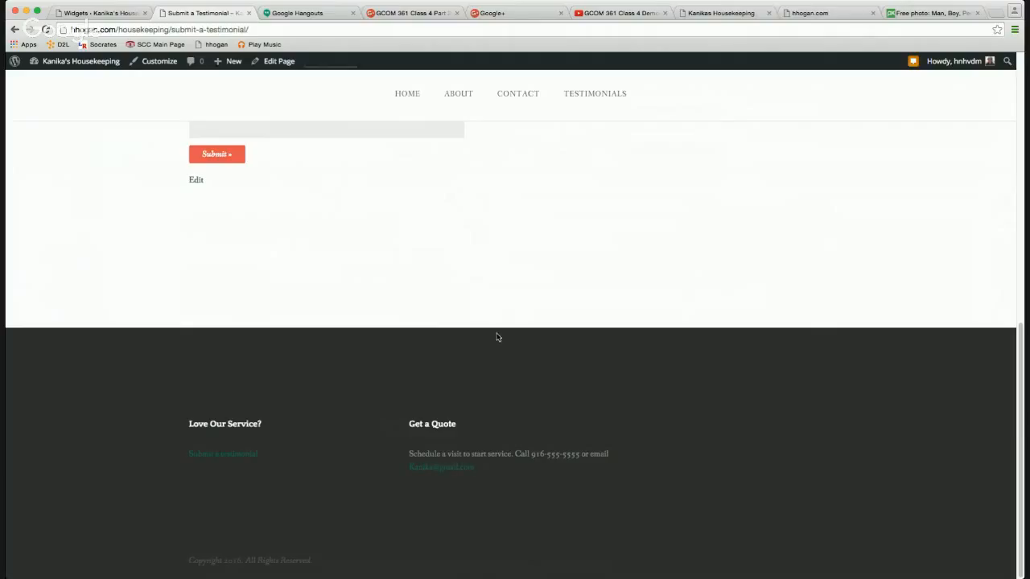
left_click(108, 15)
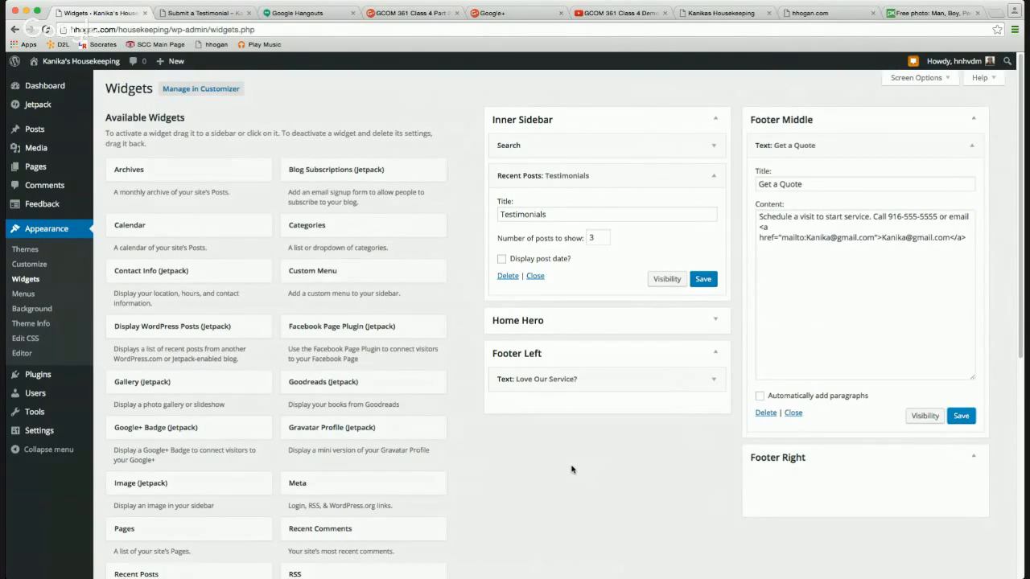
Scroll down the Widgets page, then switch to the Google+ page.
scroll(570, 468, "down", 1)
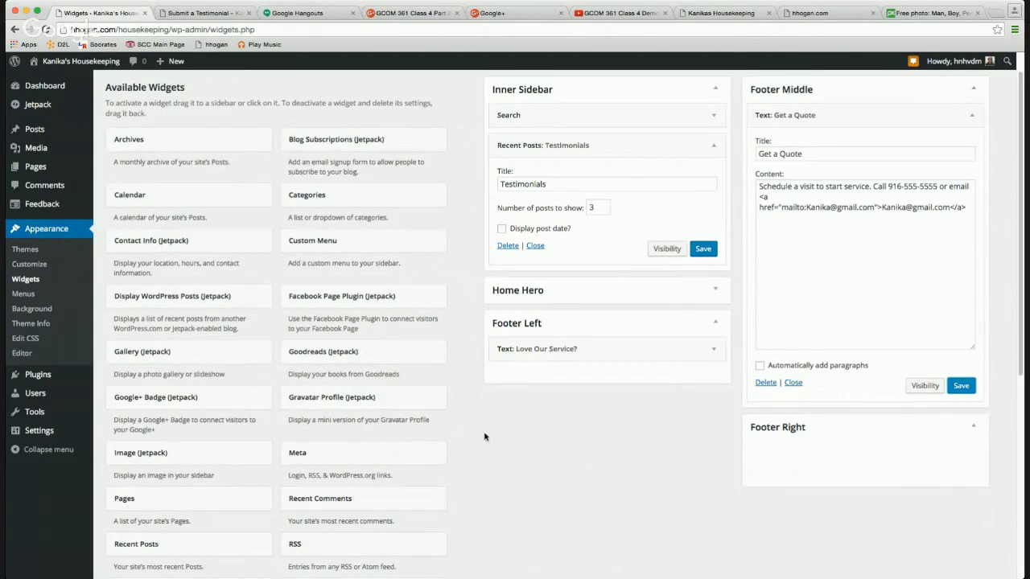
scroll(473, 458, "down", 5)
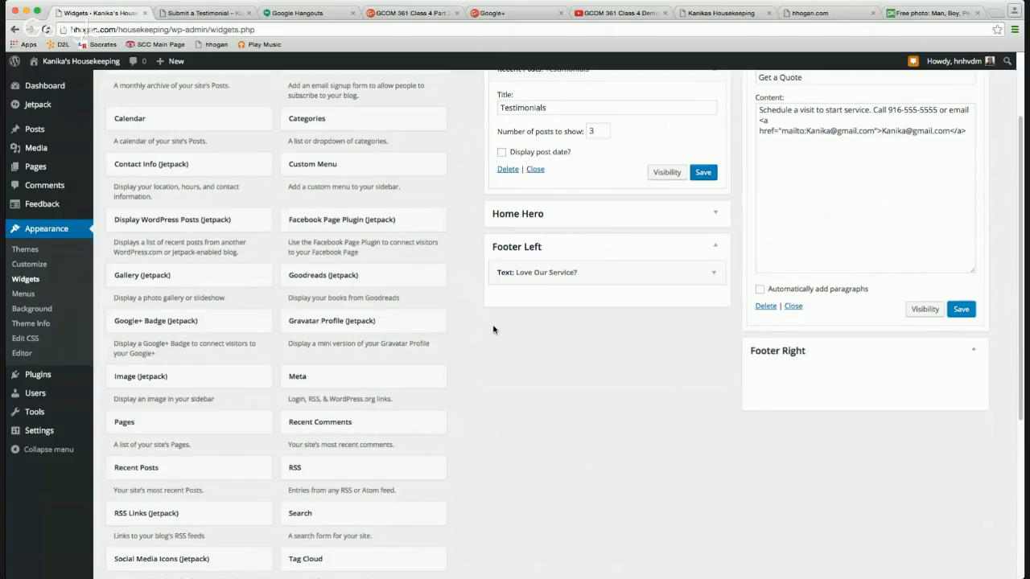
left_click(508, 15)
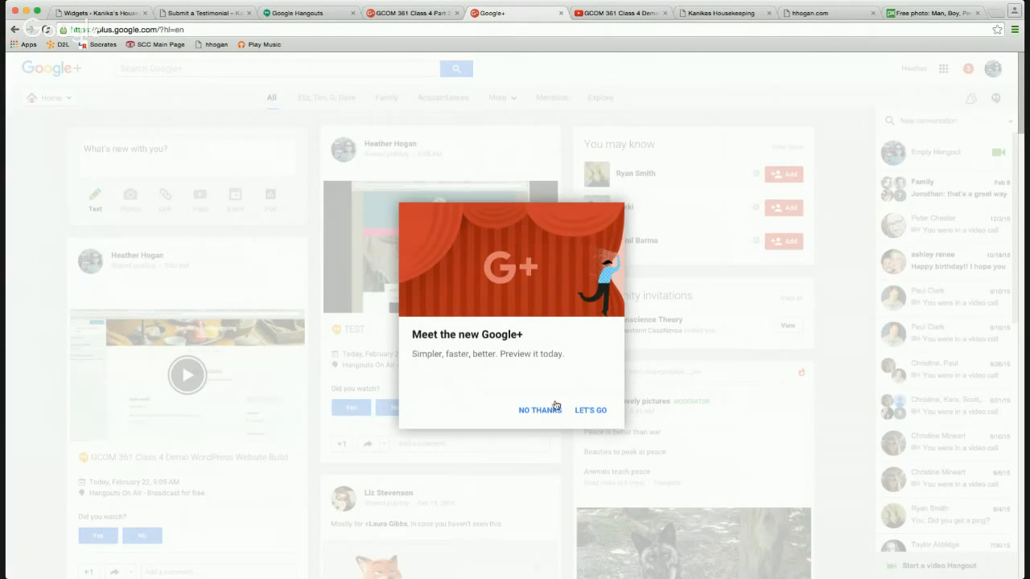
Decline the new Google+ preview and launch Google Calendar from the apps grid.
left_click(548, 410)
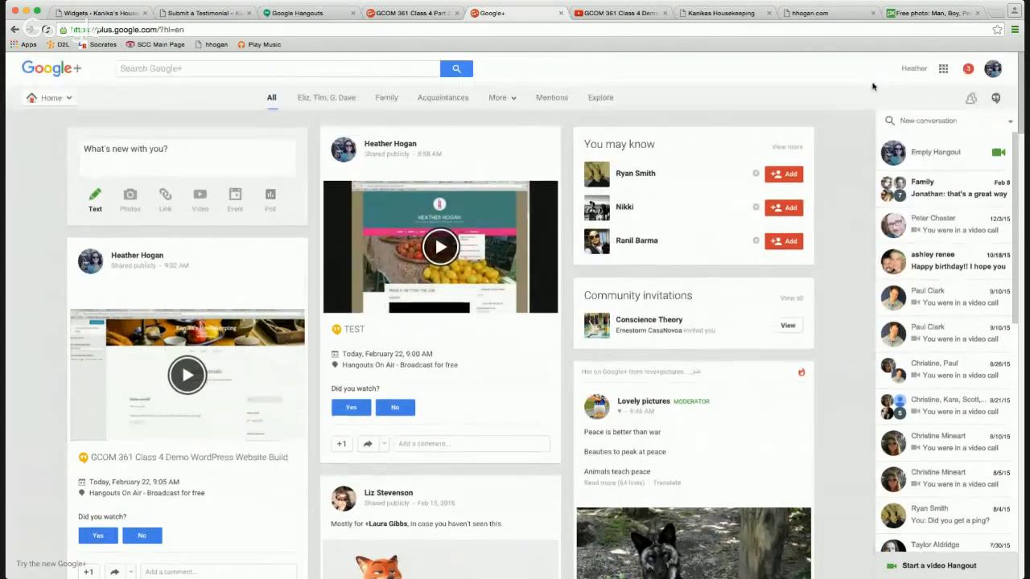
left_click(942, 69)
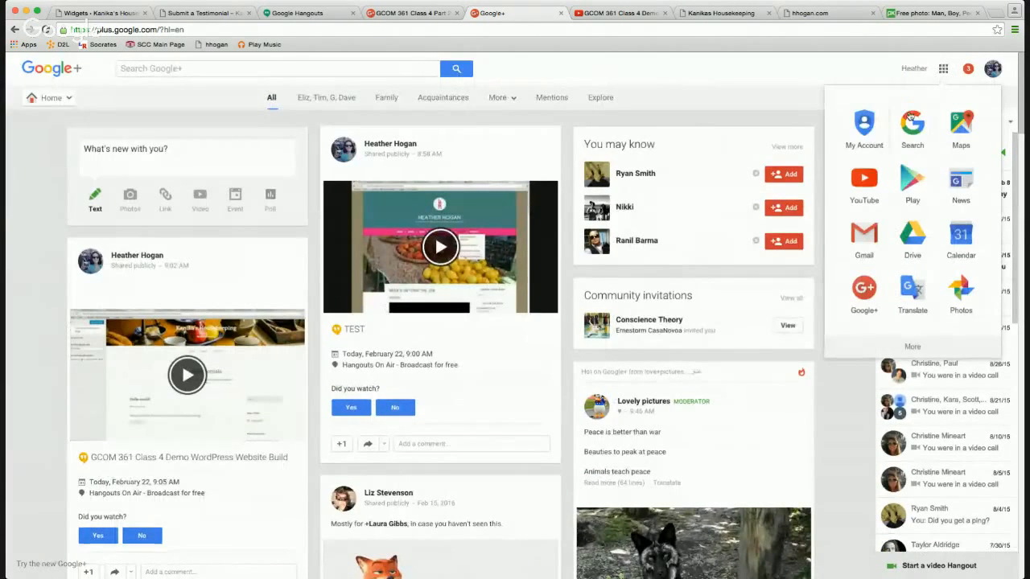
left_click(966, 240)
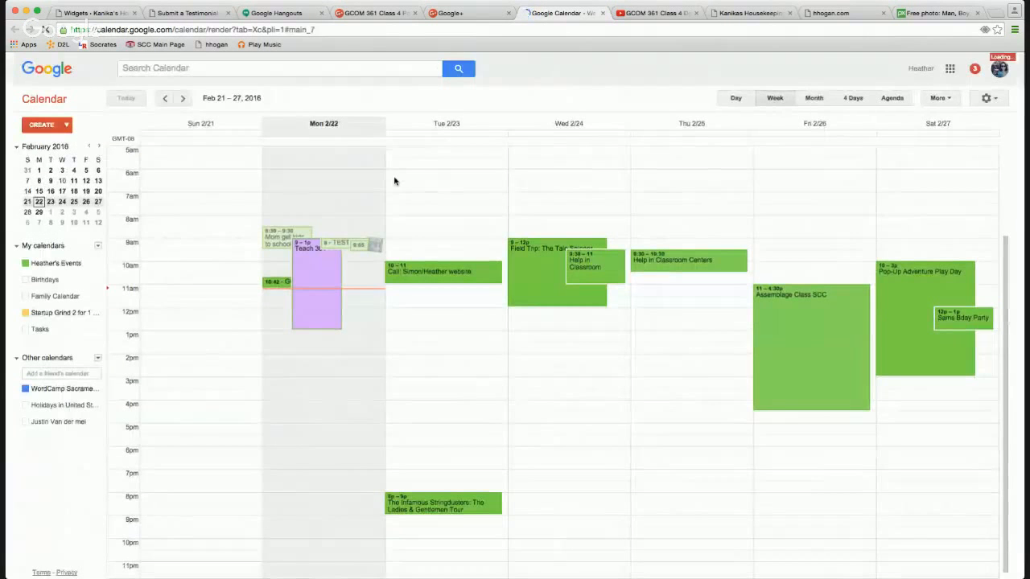
Toggle Birthdays on and off, then choose Share this Calendar from the events calendar's menu.
left_click(48, 280)
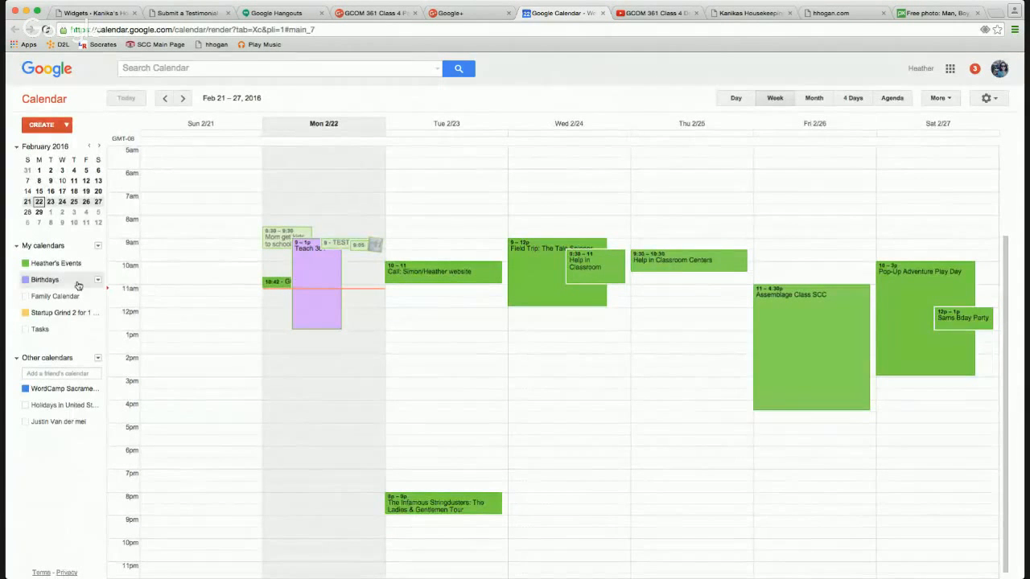
left_click(79, 283)
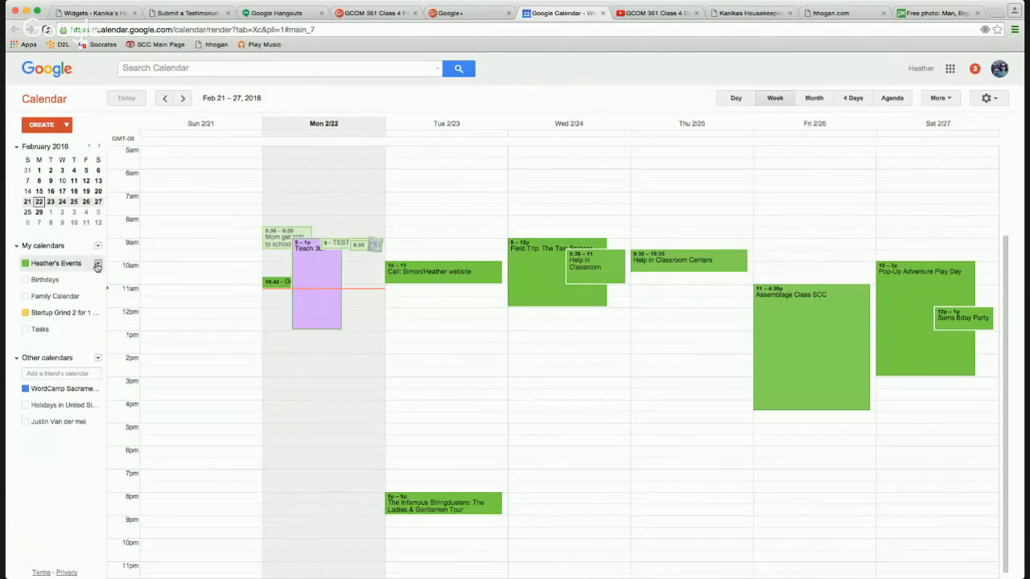
left_click(98, 267)
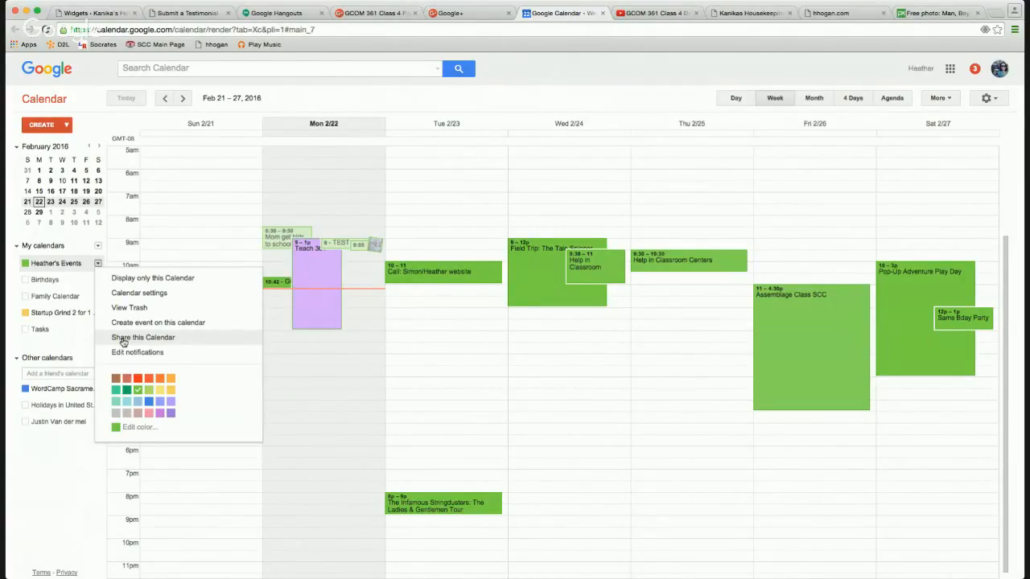
left_click(950, 70)
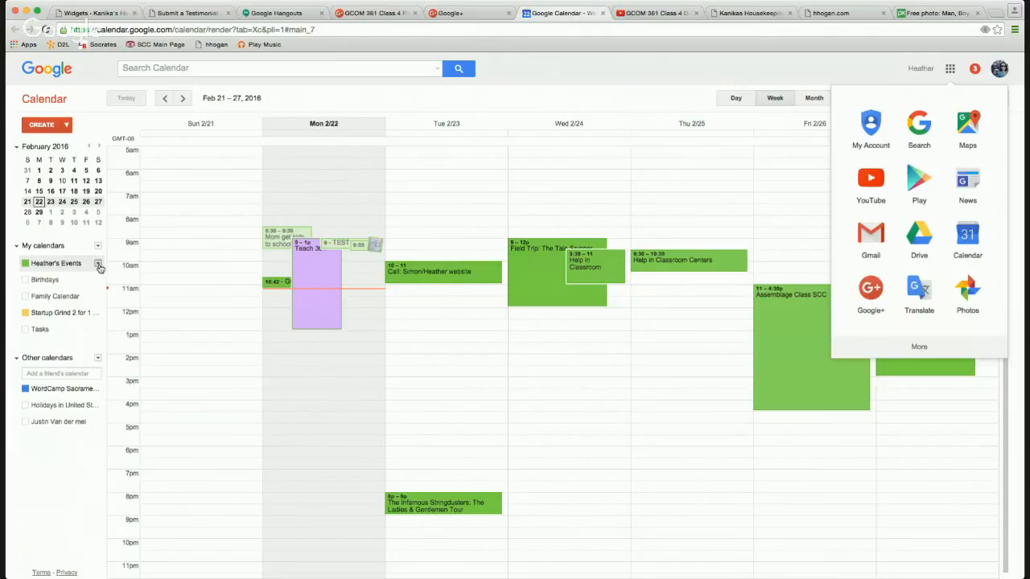
left_click(100, 267)
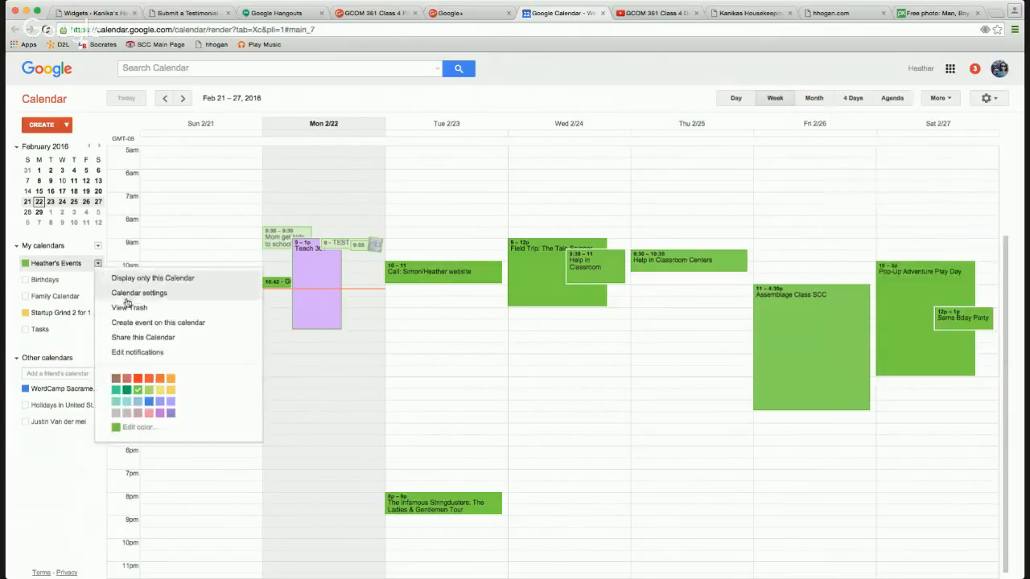
left_click(149, 335)
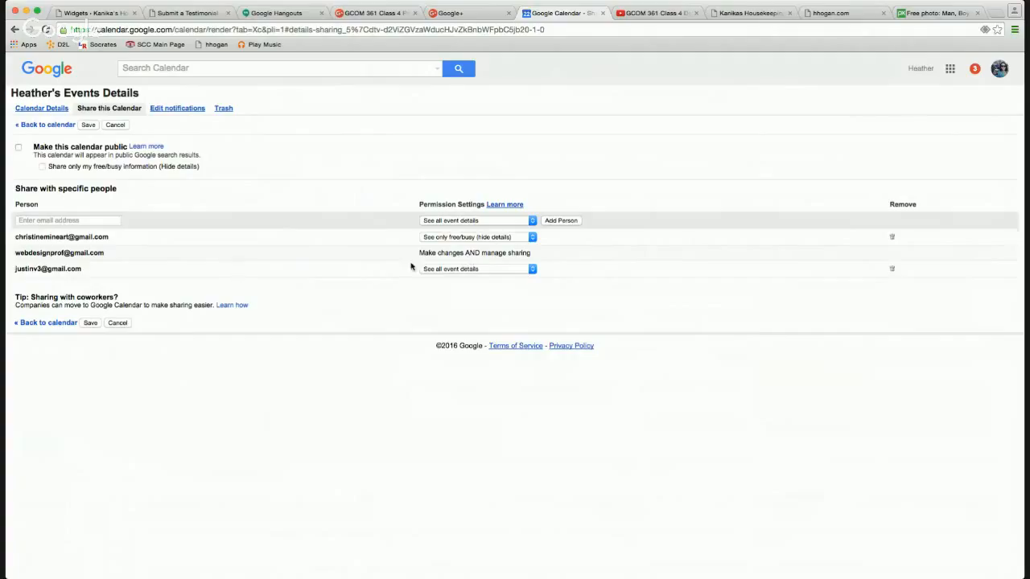
Remove the first shared person, make the calendar public with free/busy only, and save.
left_click_drag(410, 263, 760, 263)
left_click(892, 240)
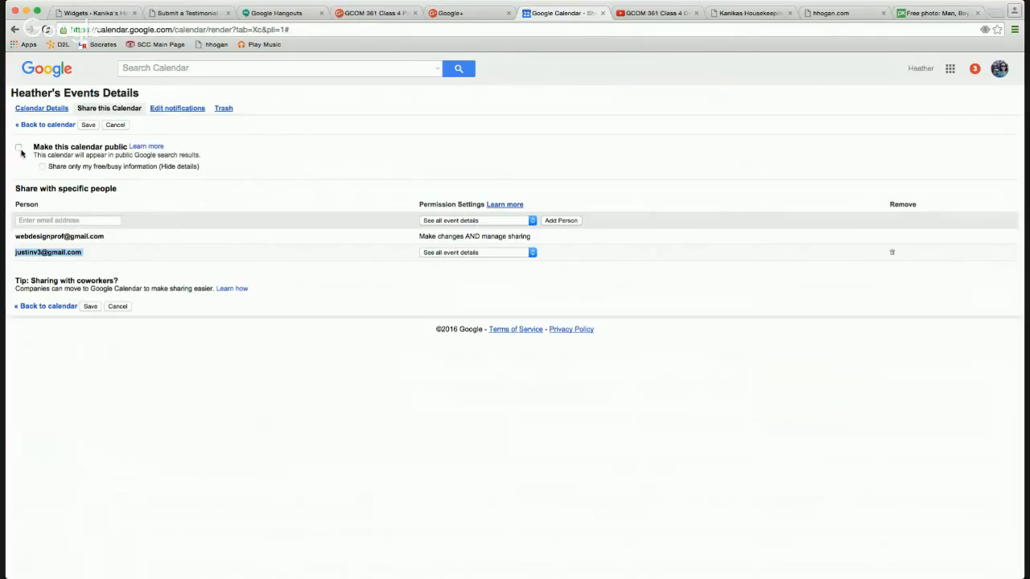
left_click(130, 168)
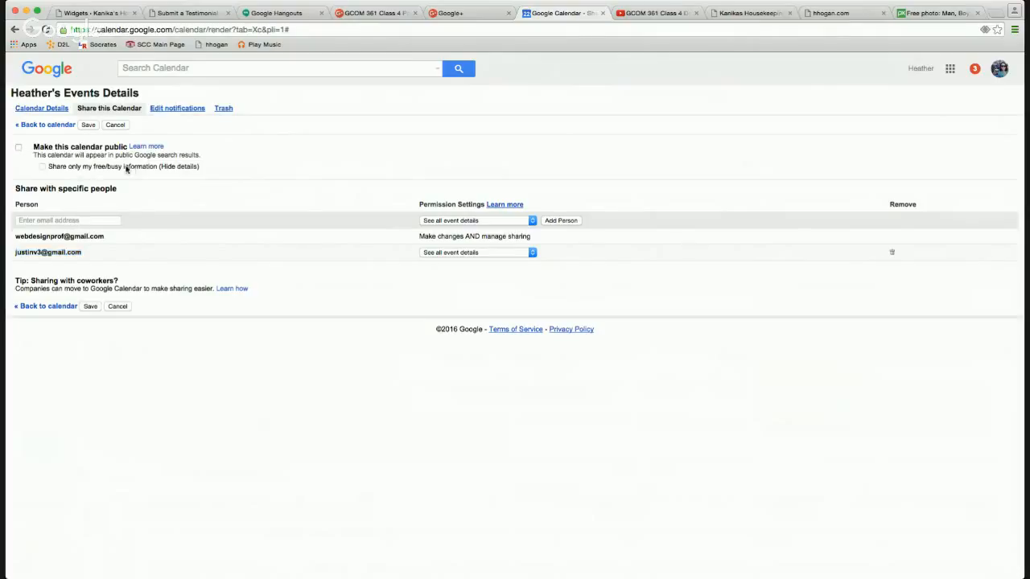
left_click(19, 150)
left_click(42, 167)
left_click(19, 150)
left_click(19, 150)
left_click(88, 125)
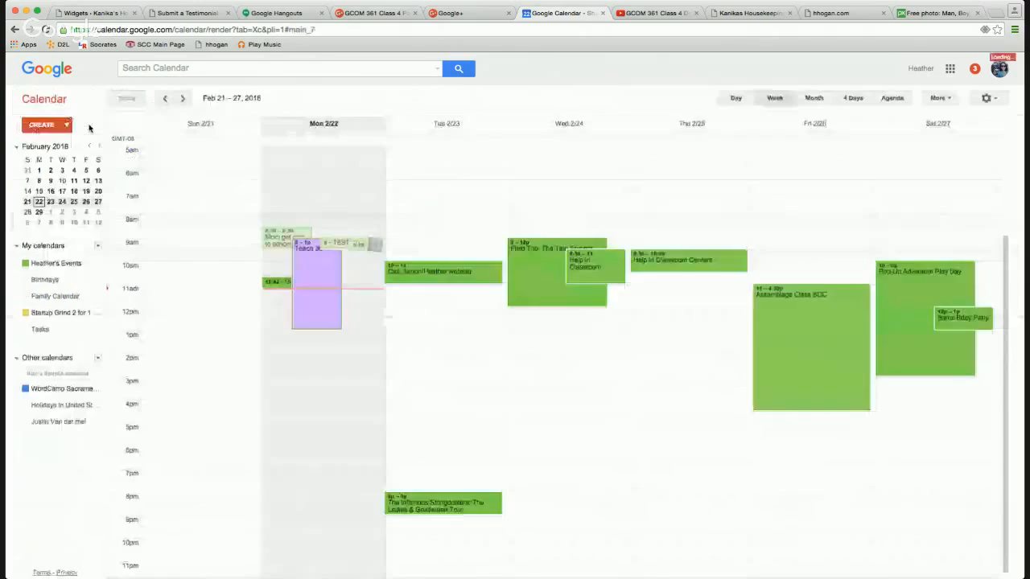
Look through the settings and view menus, then reopen the events calendar's dropdown under My calendars.
left_click(98, 264)
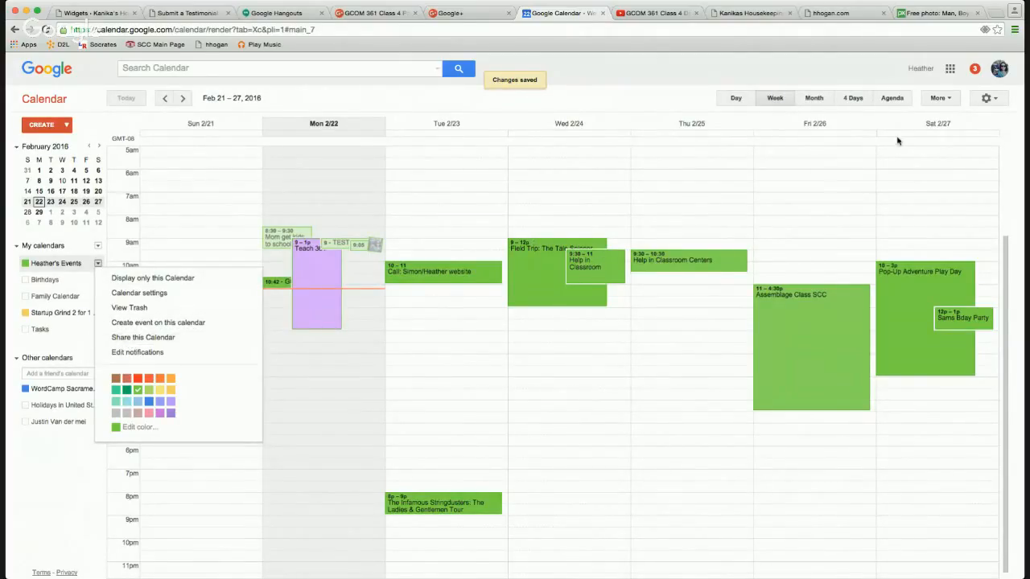
left_click(989, 101)
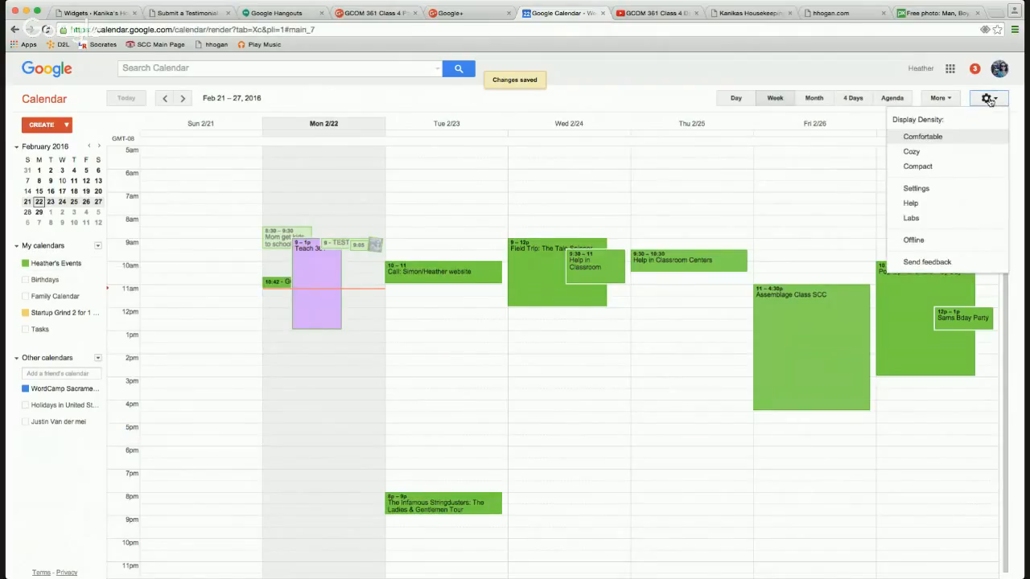
left_click(955, 99)
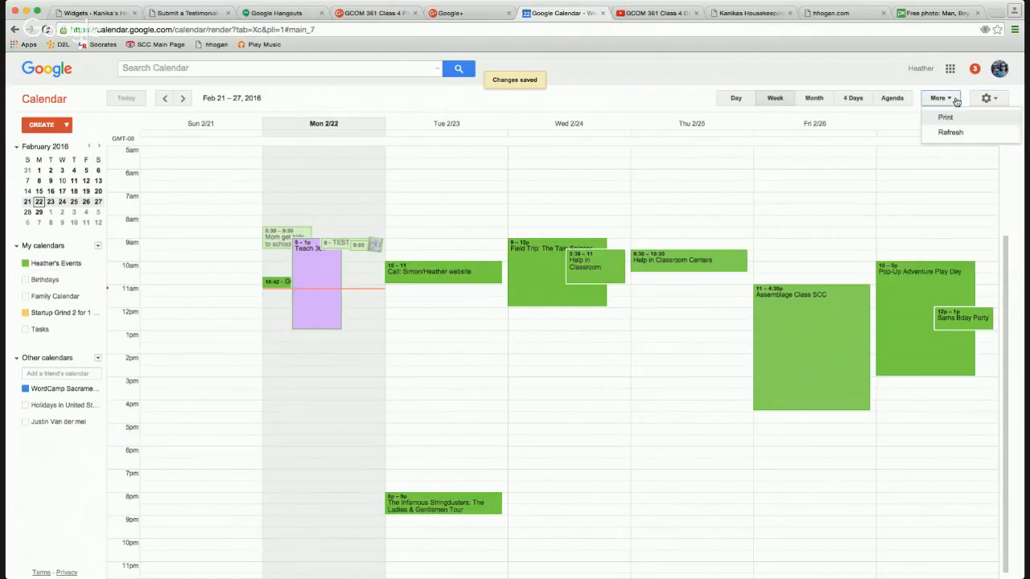
left_click(871, 83)
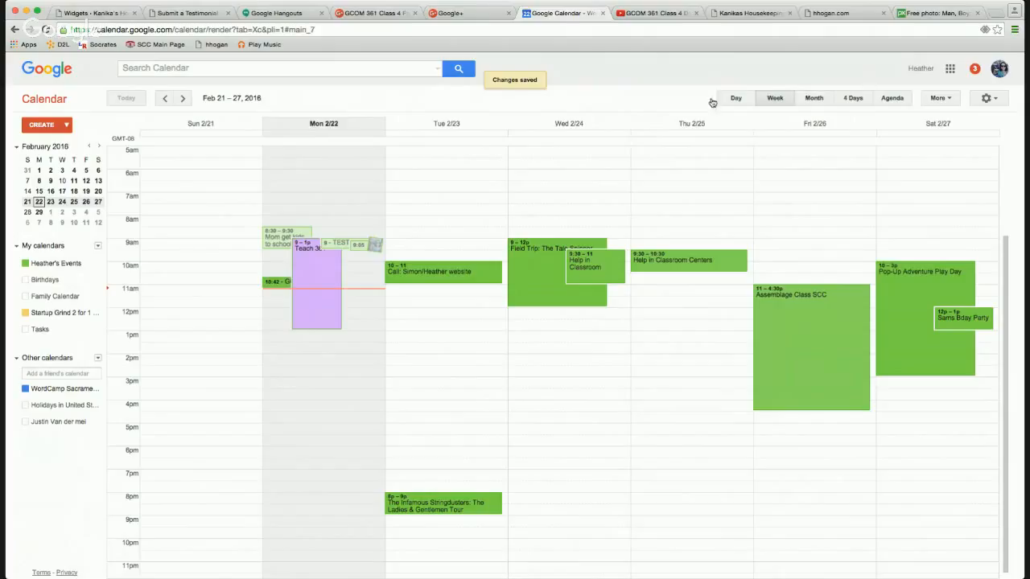
left_click(98, 248)
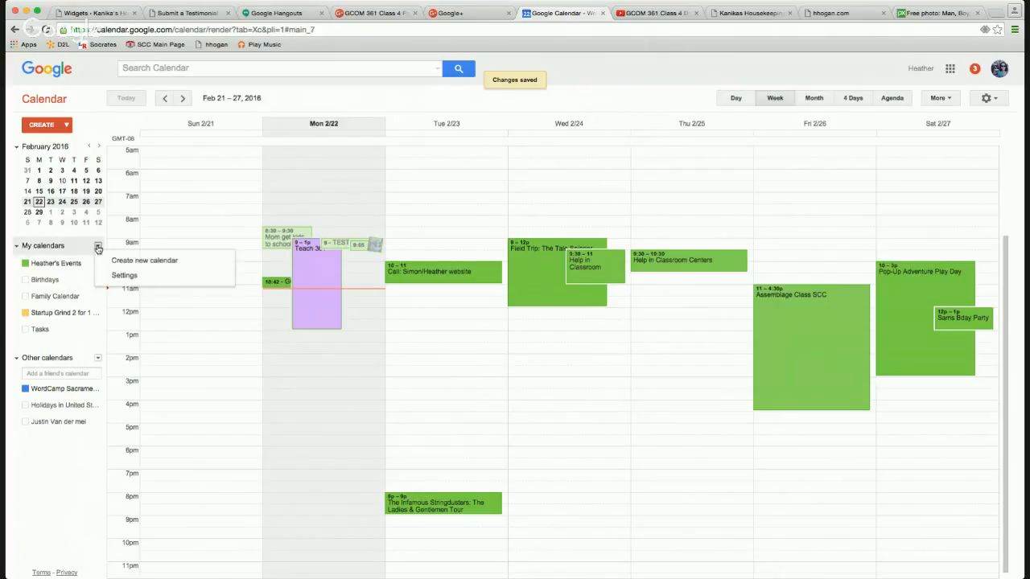
left_click(71, 268)
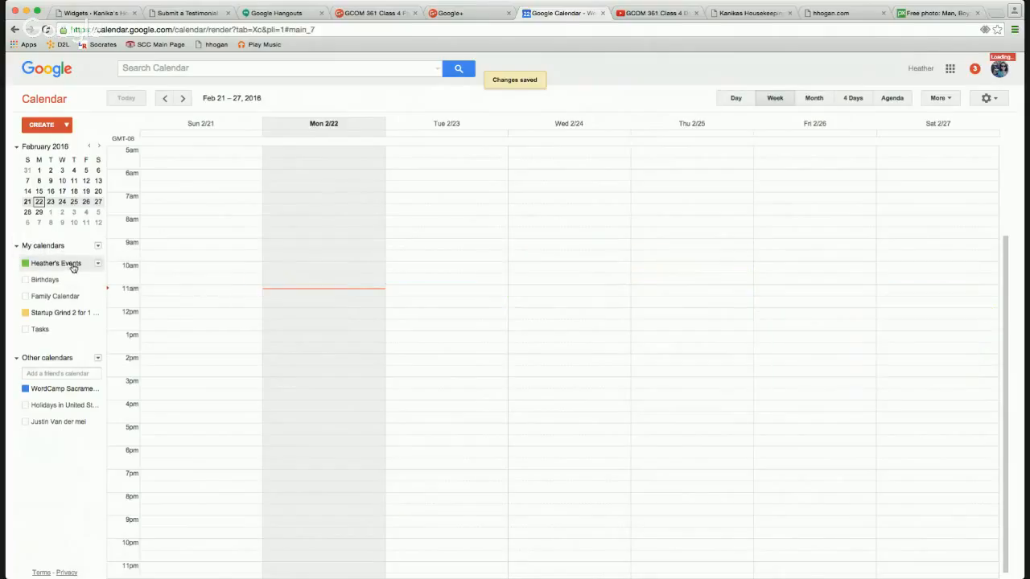
left_click(98, 266)
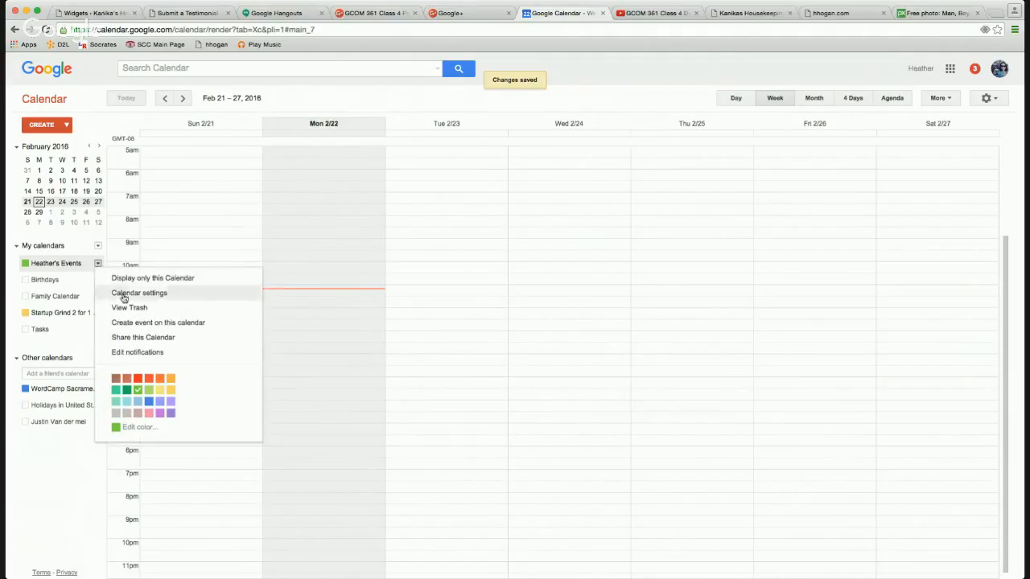
Check the events calendar's public free/busy sharing and its help, then go to the YouTube video.
left_click(134, 340)
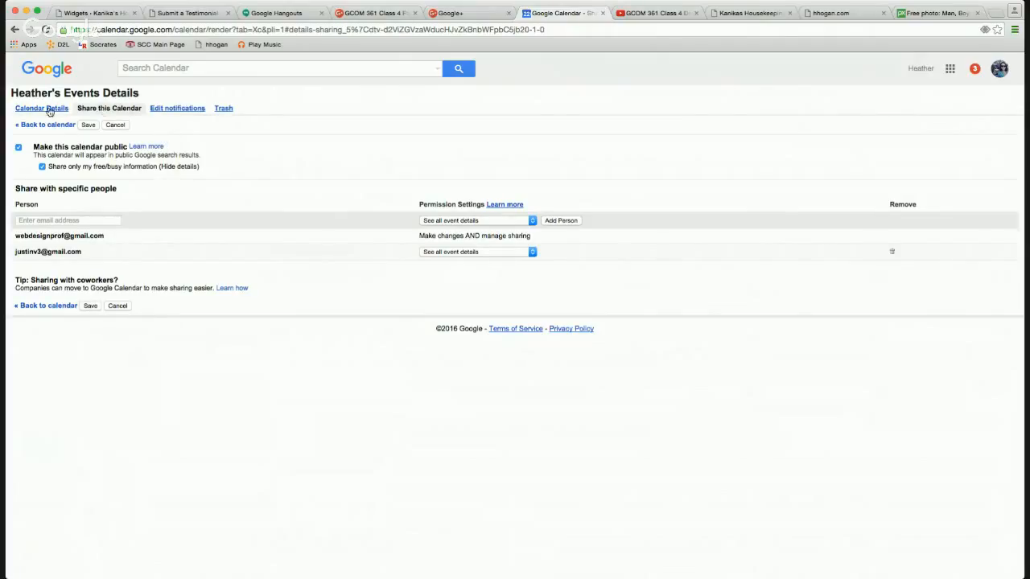
left_click(144, 148)
key("ctrl+Tab")
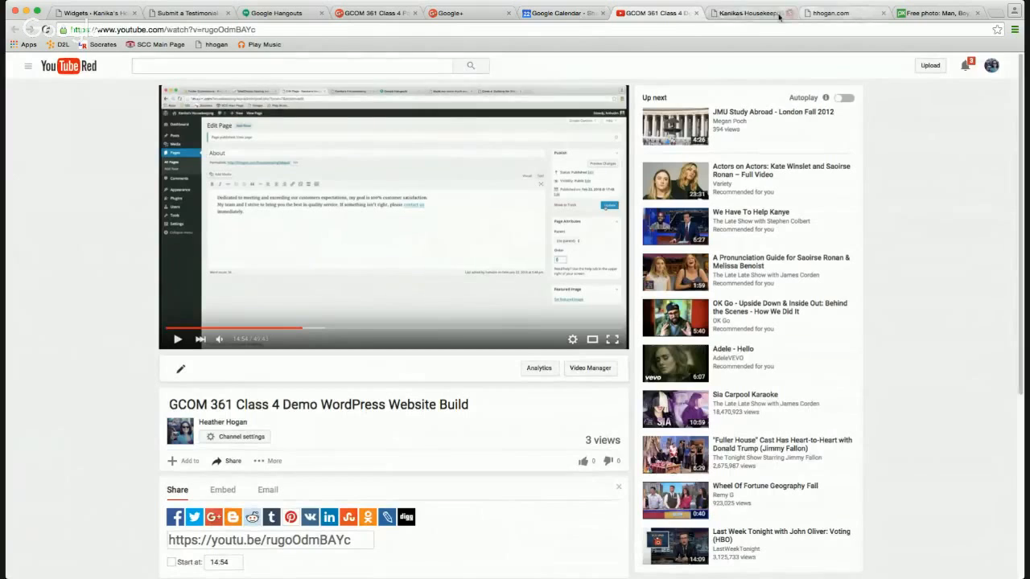
Search the web for 'embed google calendar wordpress' and open WPBeginner's Google Calendar guide.
key("ctrl+Tab")
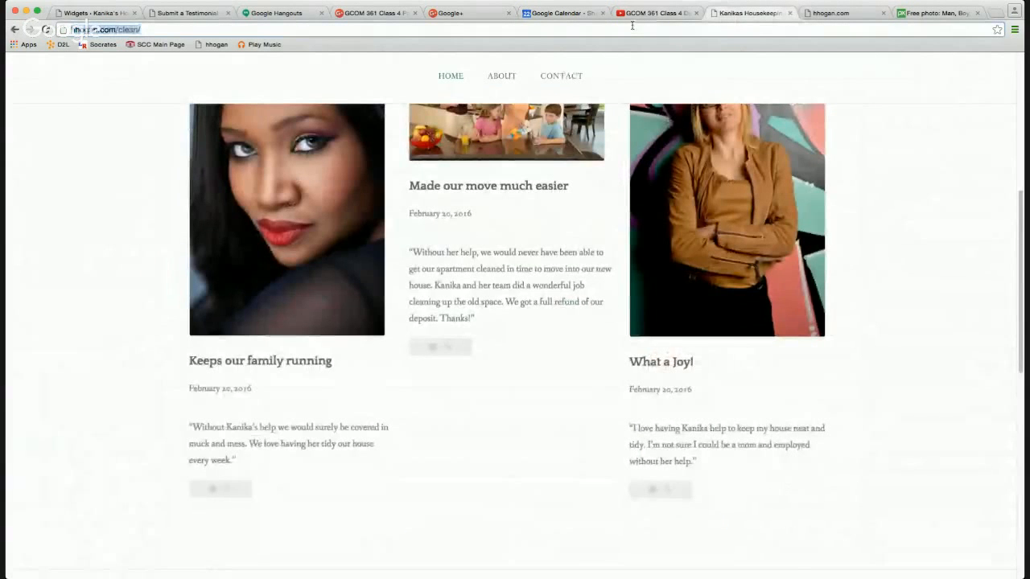
type("a")
type("mbed go")
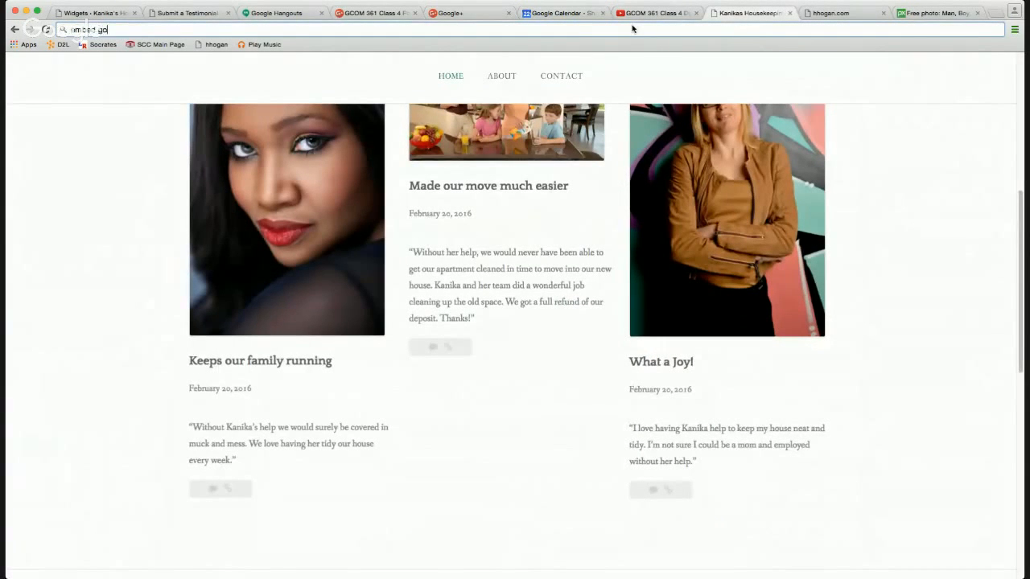
type("ogle calendar wordpress")
key("Return")
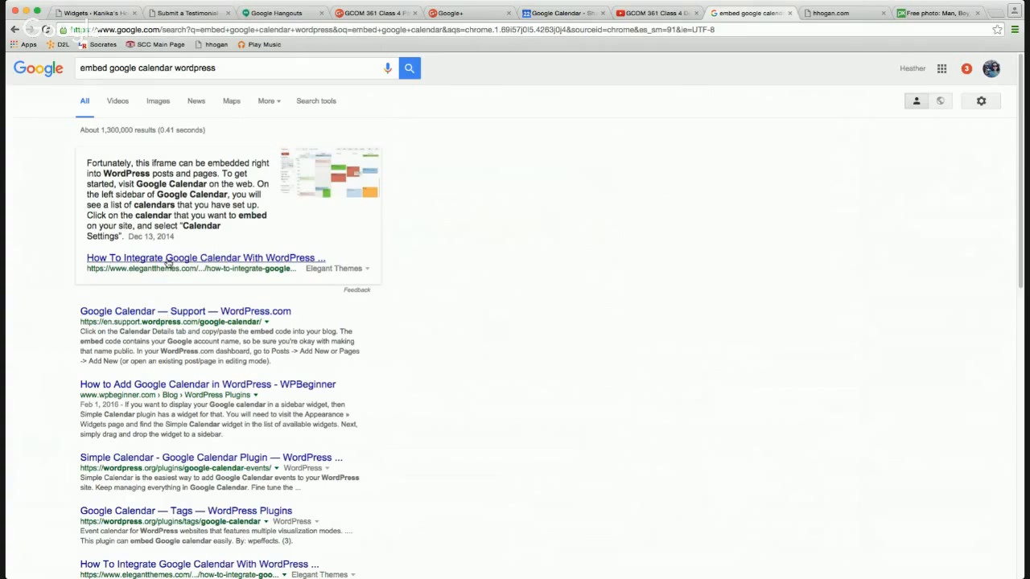
left_click(150, 386)
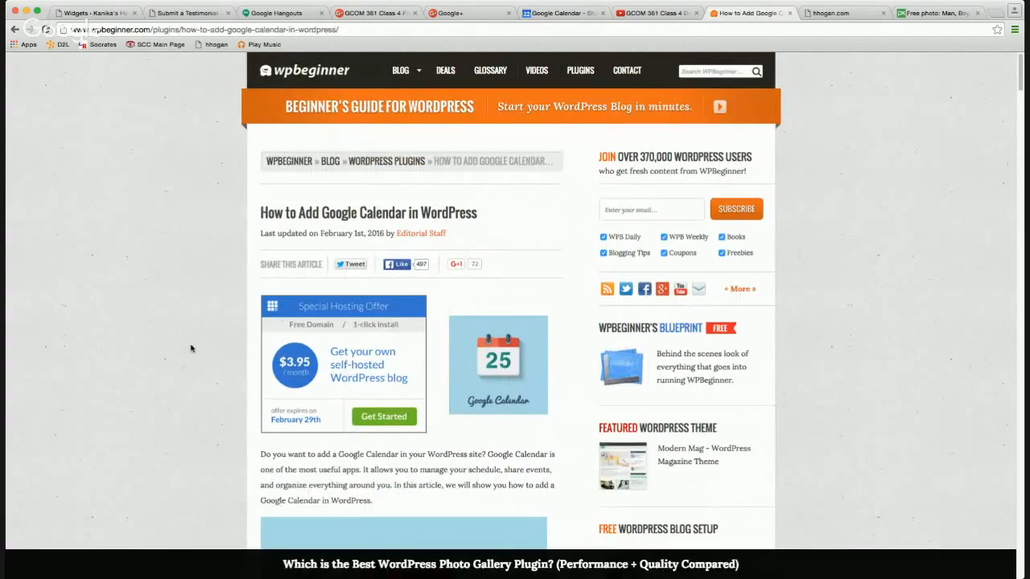
Read down the article to its Simple Calendar plugin setup and Google API key steps.
scroll(191, 347, "down", 5)
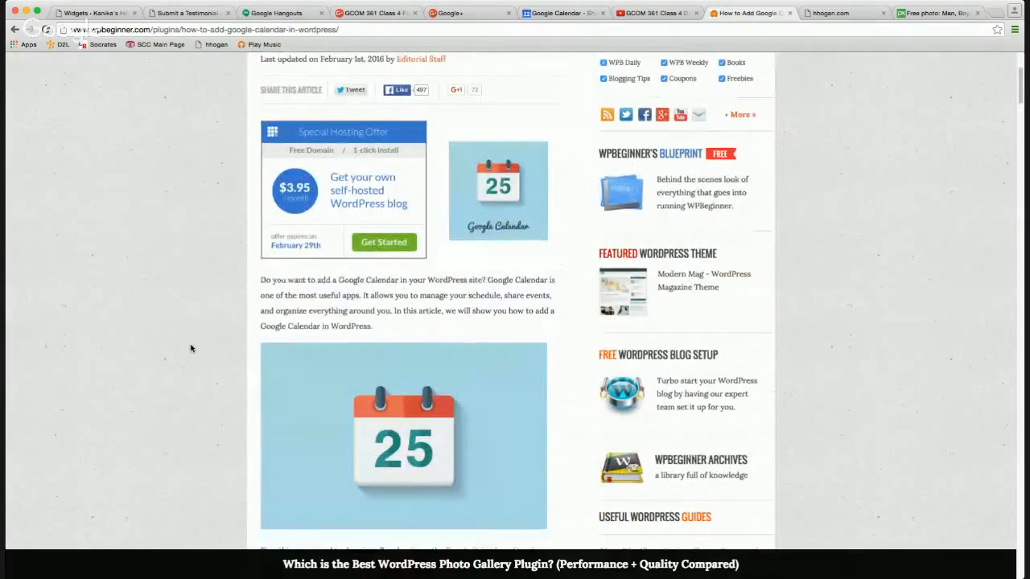
scroll(192, 347, "down", 5)
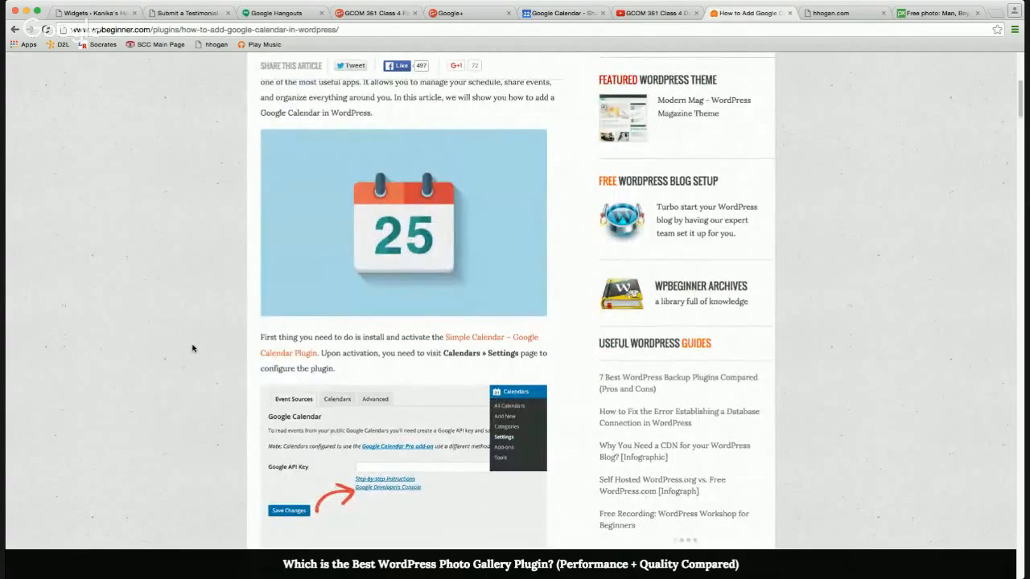
scroll(192, 348, "down", 1)
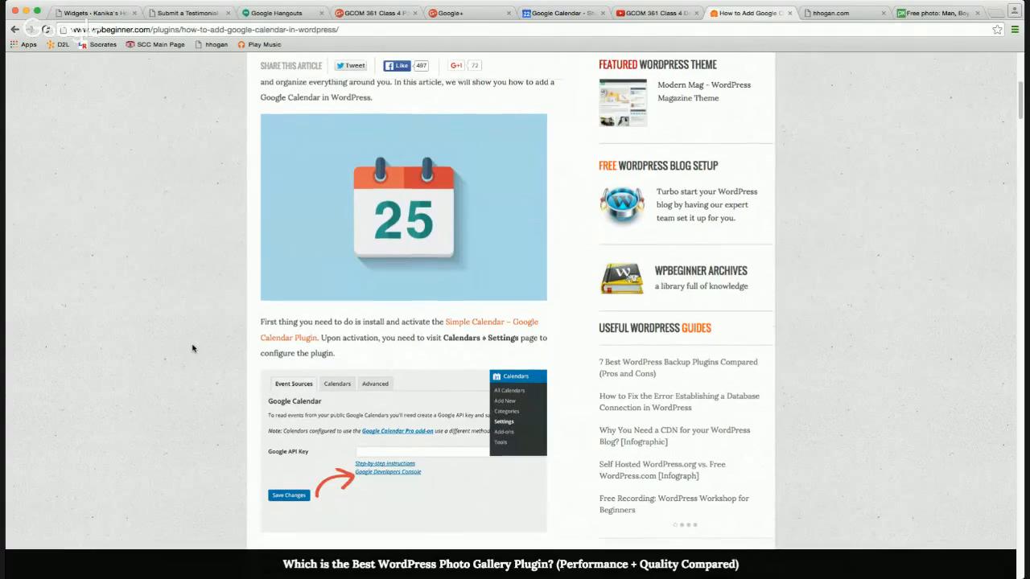
scroll(192, 348, "down", 3)
scroll(192, 347, "down", 7)
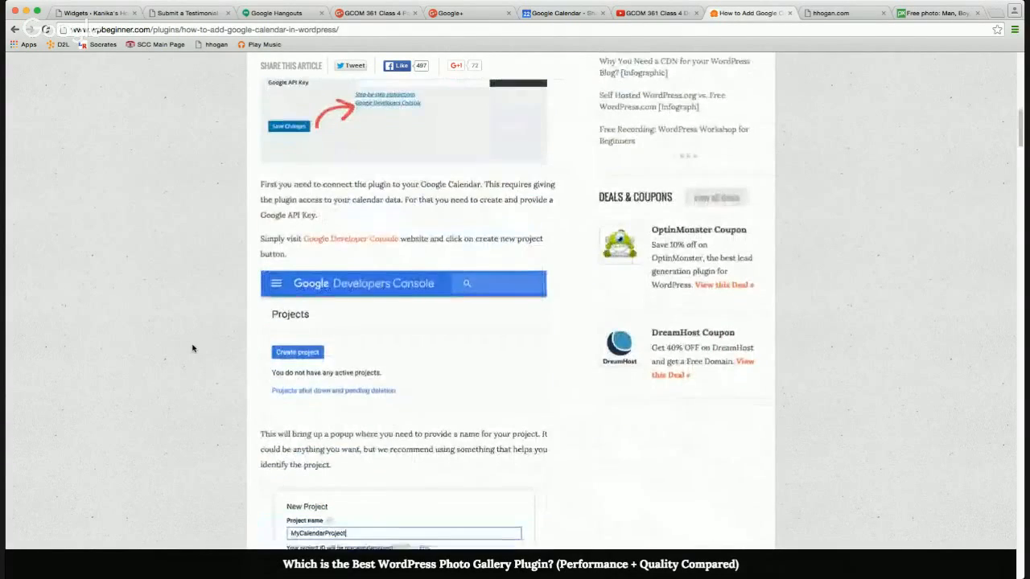
scroll(192, 348, "down", 4)
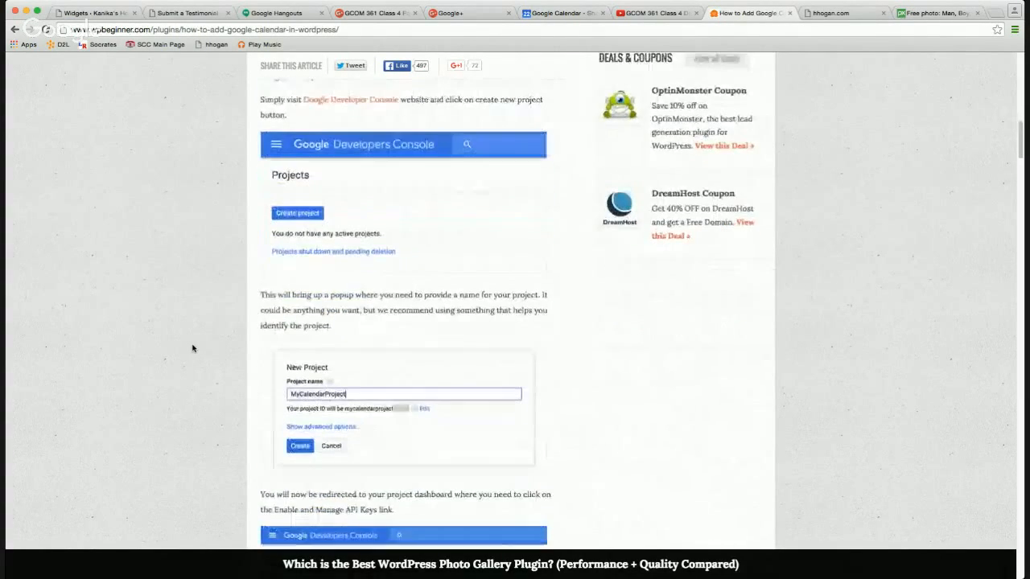
scroll(192, 348, "down", 2)
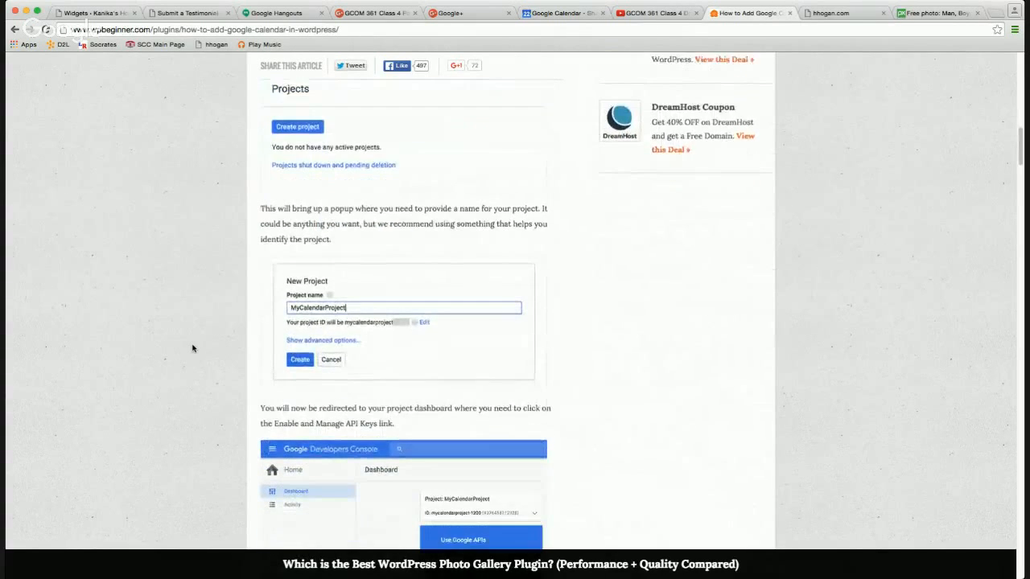
scroll(192, 347, "down", 2)
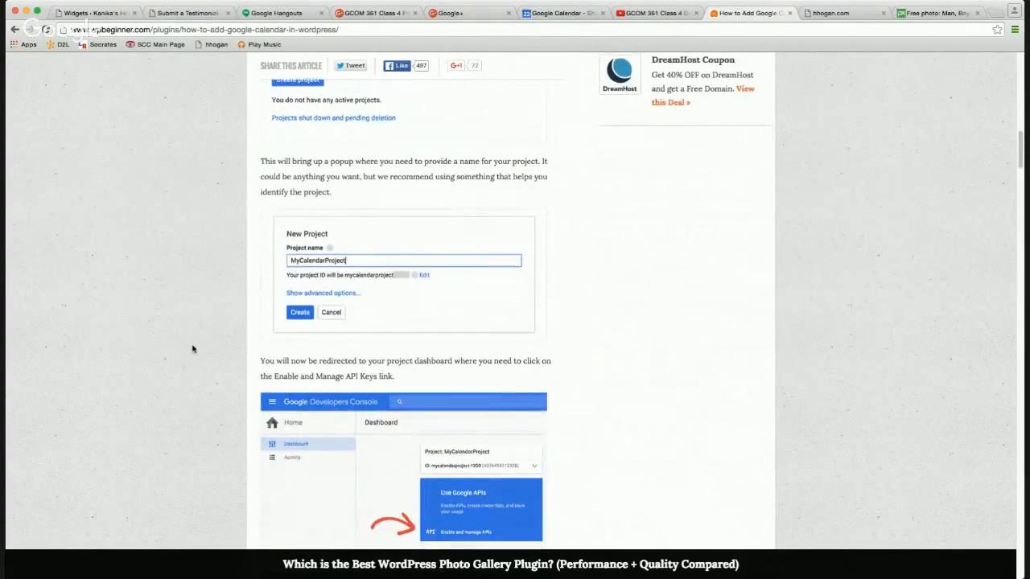
scroll(193, 347, "down", 2)
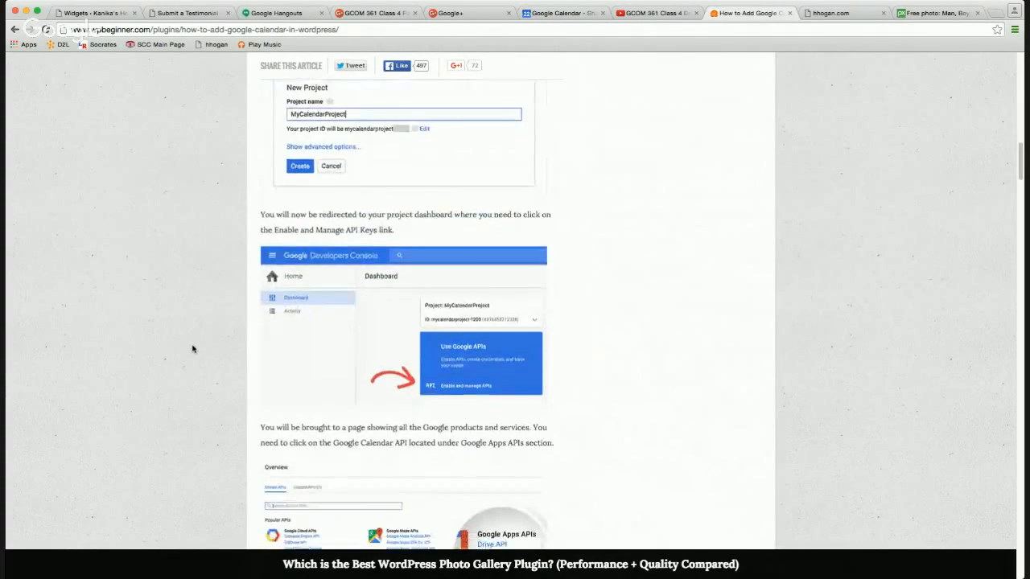
scroll(192, 347, "up", 10)
scroll(192, 348, "up", 4)
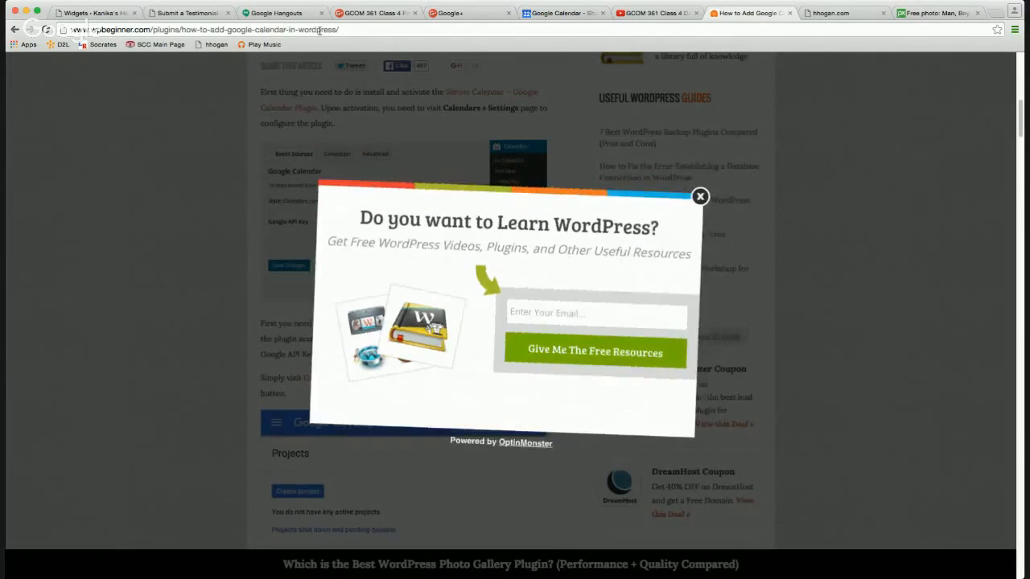
left_click(320, 32)
Search for 'you can book me' and open the YouCanBook.me homepage.
type("yout")
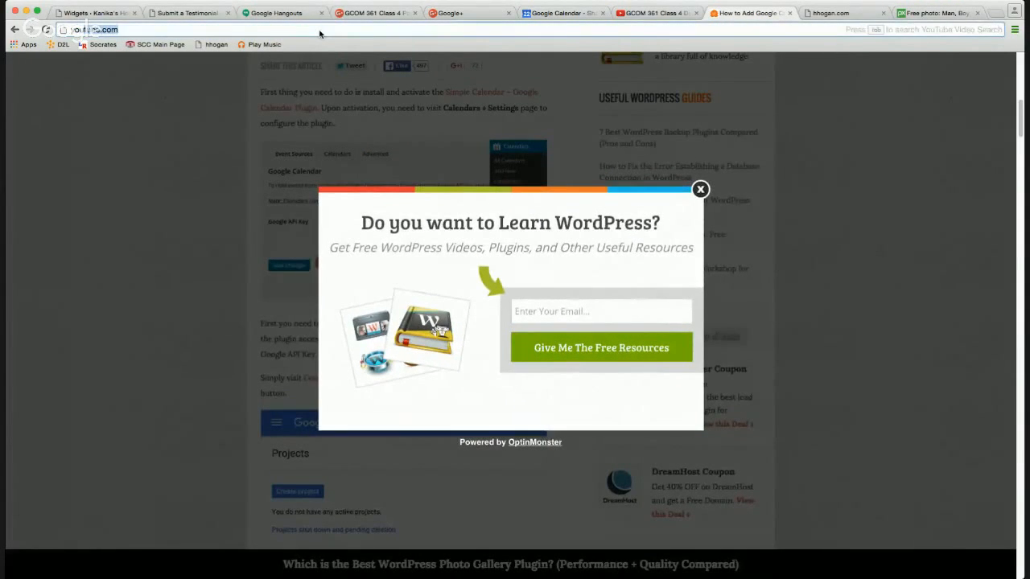
type("can book me")
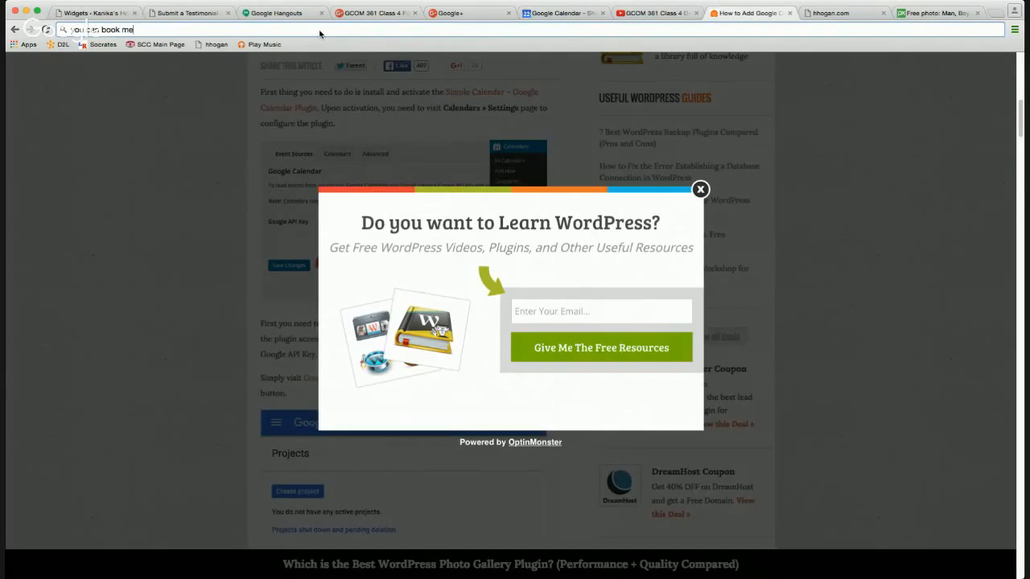
key("Return")
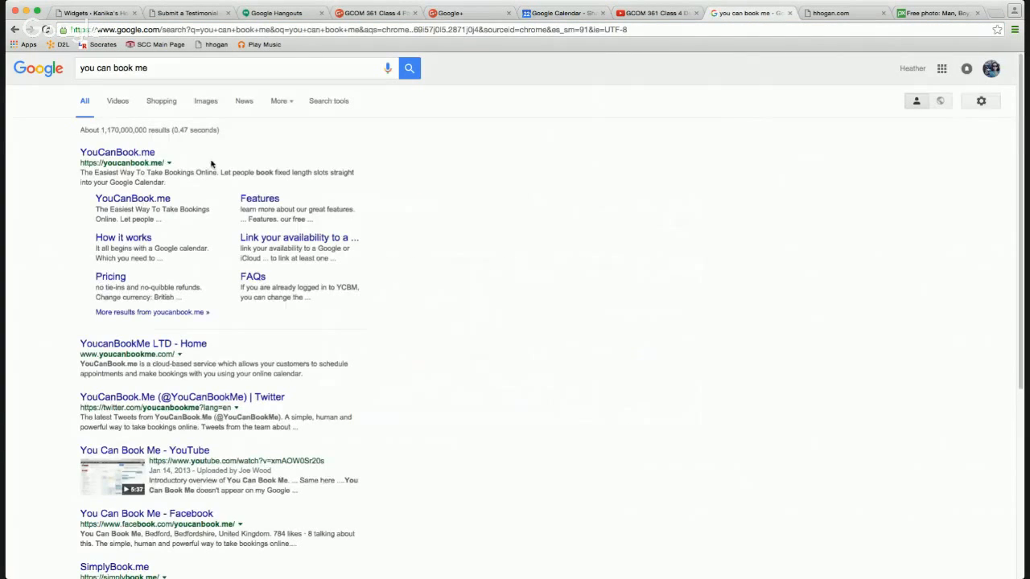
left_click(125, 153)
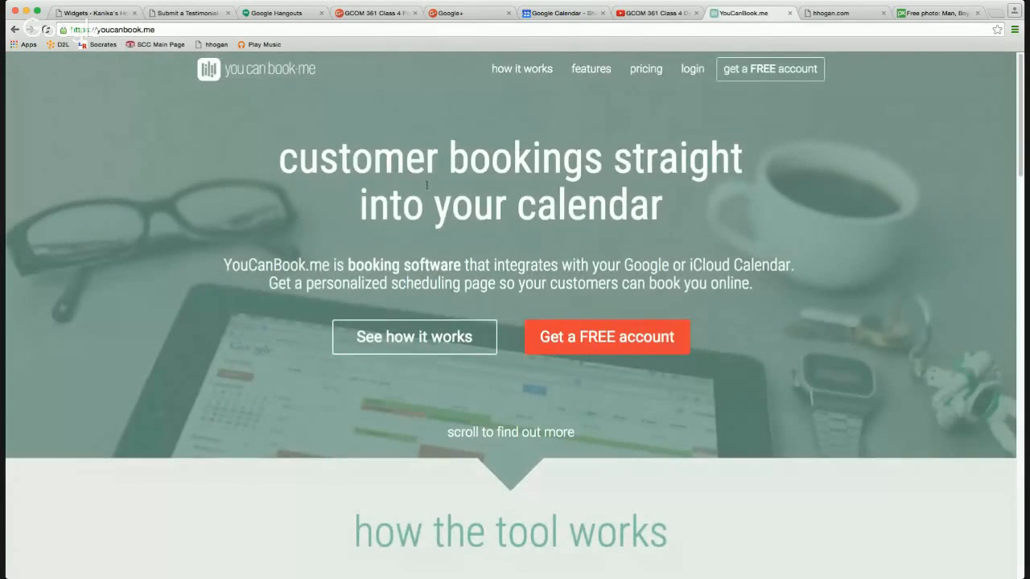
Skim how the booking service works, then go to the YouCanBook.me features page.
left_click(428, 341)
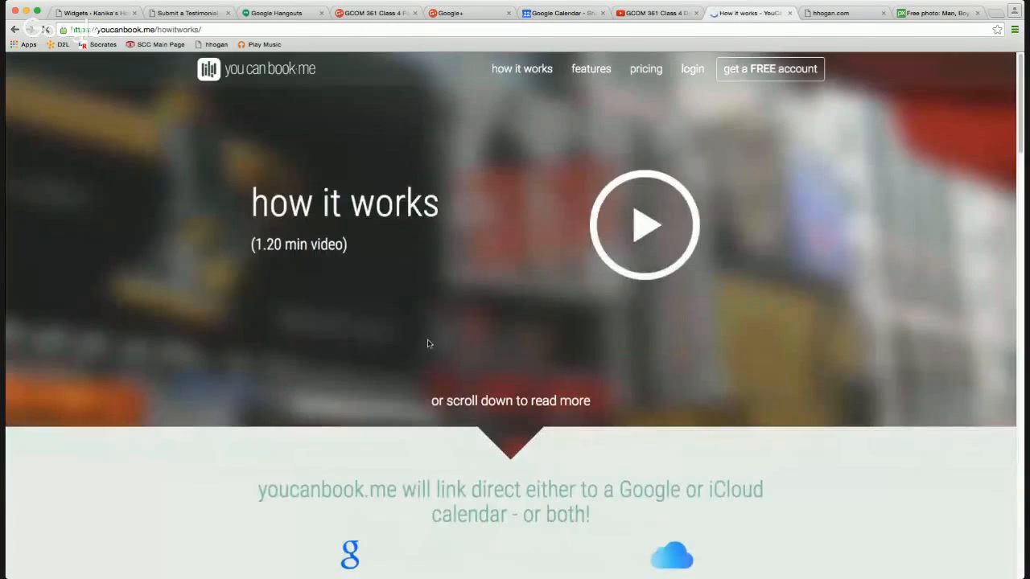
scroll(442, 343, "down", 10)
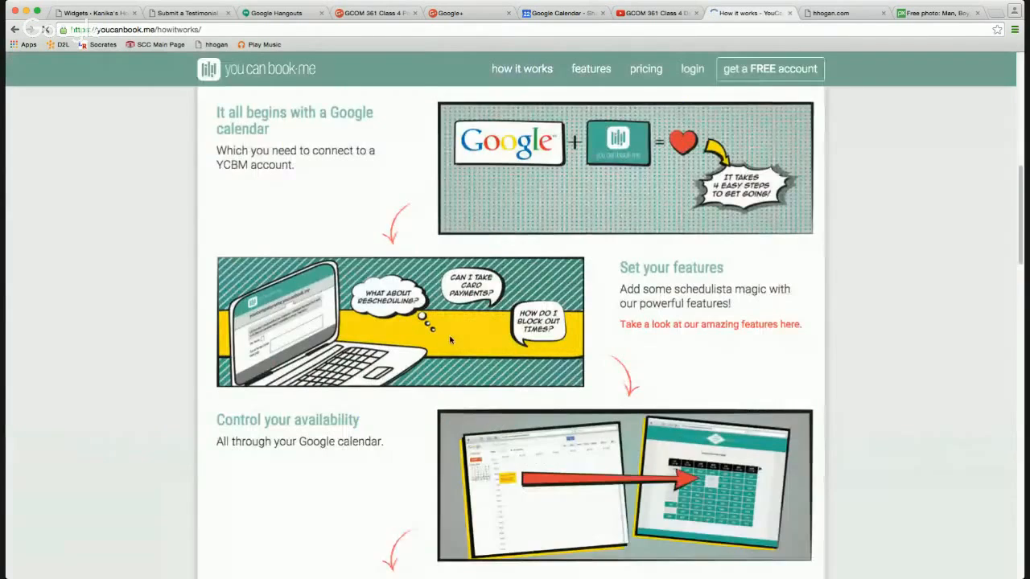
scroll(450, 339, "down", 5)
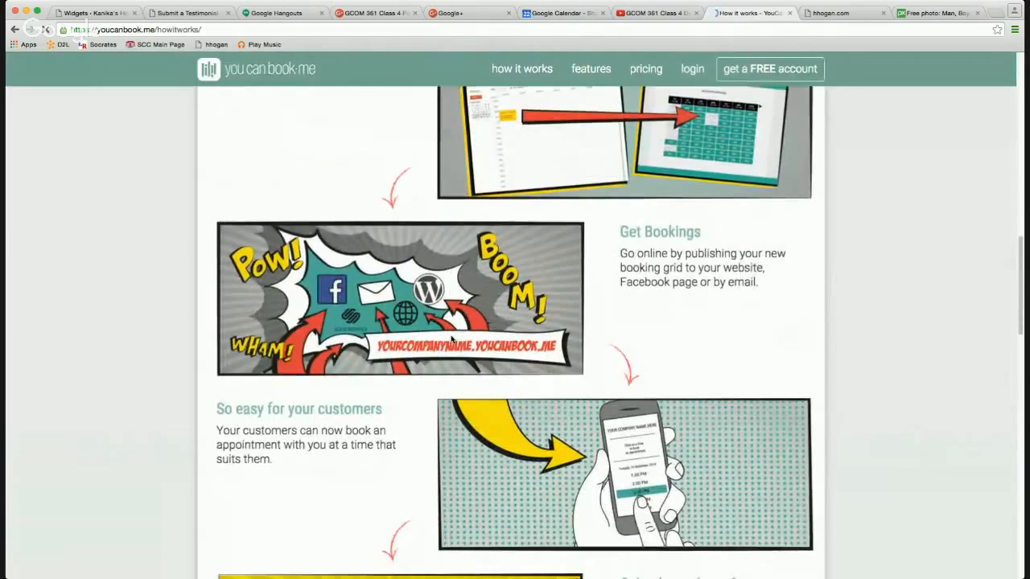
scroll(451, 339, "down", 5)
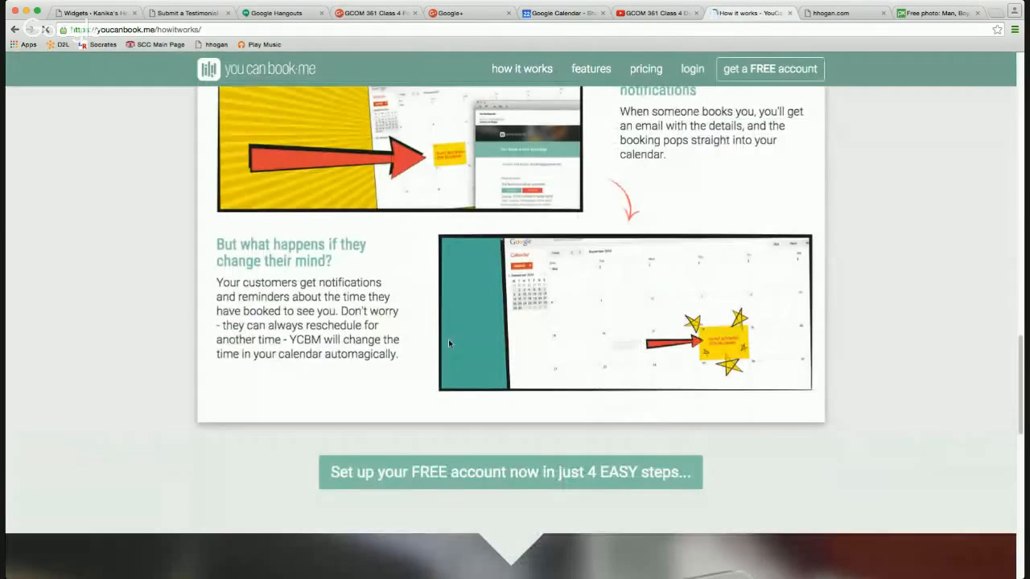
scroll(447, 344, "down", 5)
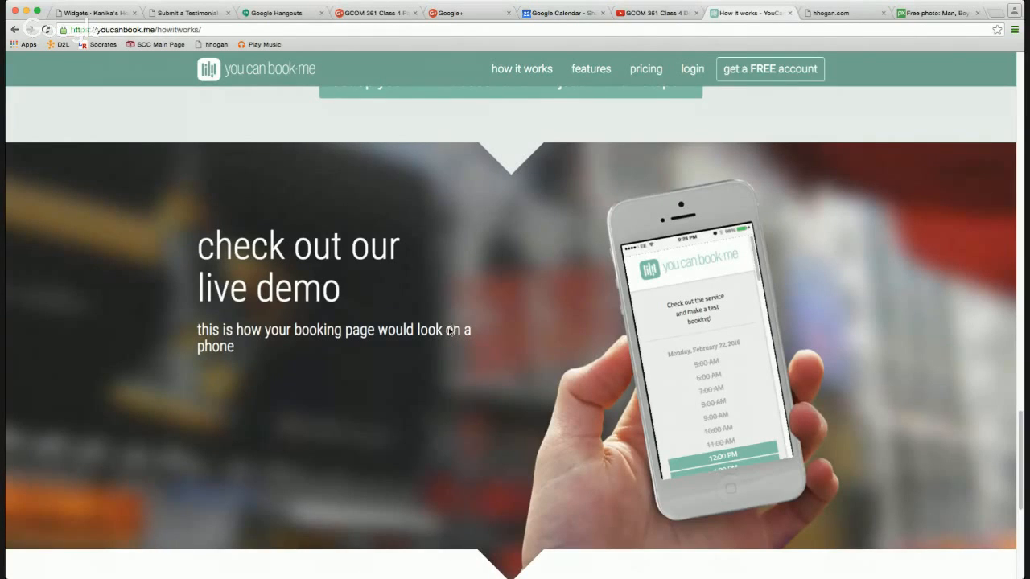
scroll(448, 328, "down", 5)
scroll(449, 332, "down", 1)
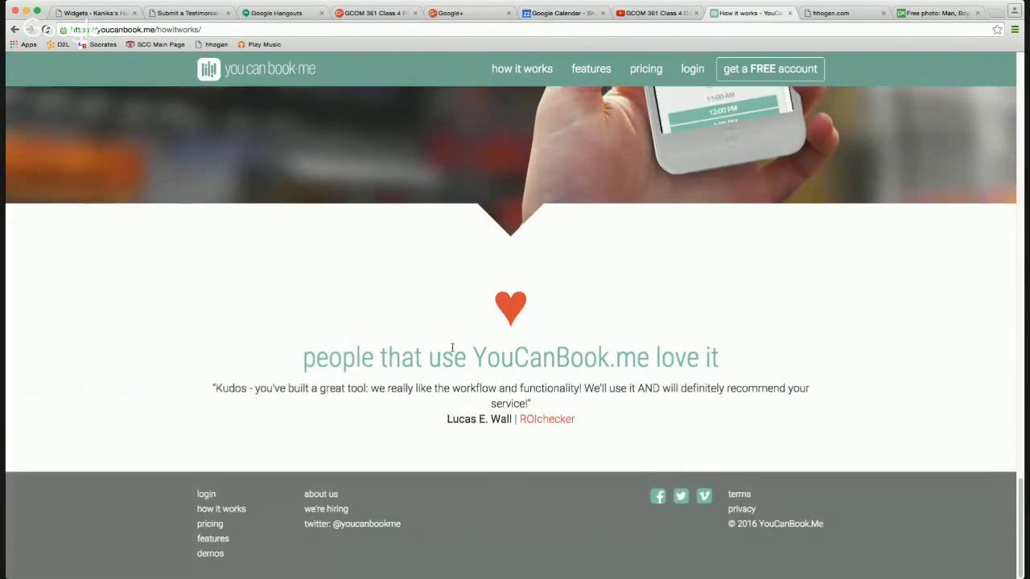
key("Home")
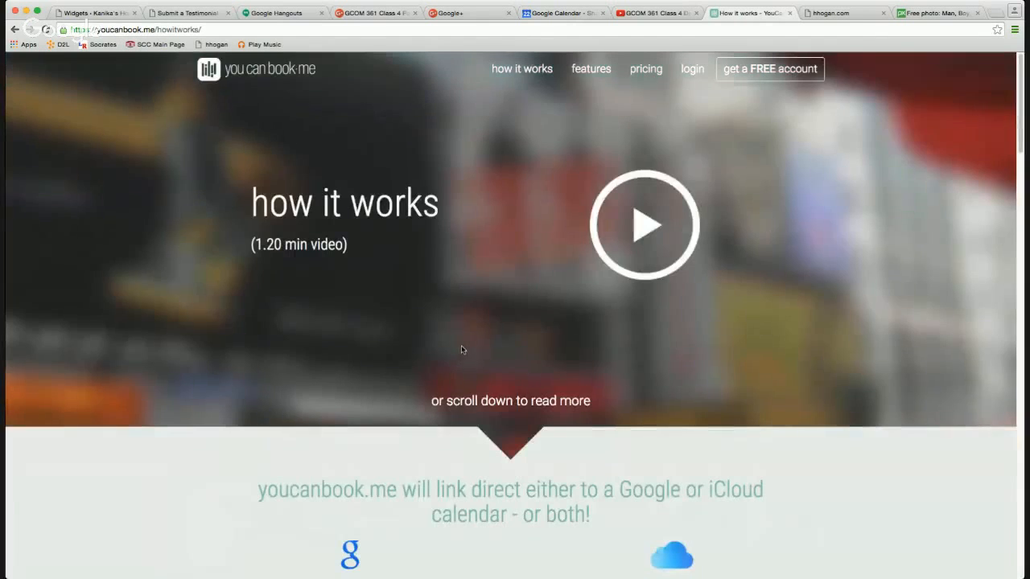
left_click(592, 77)
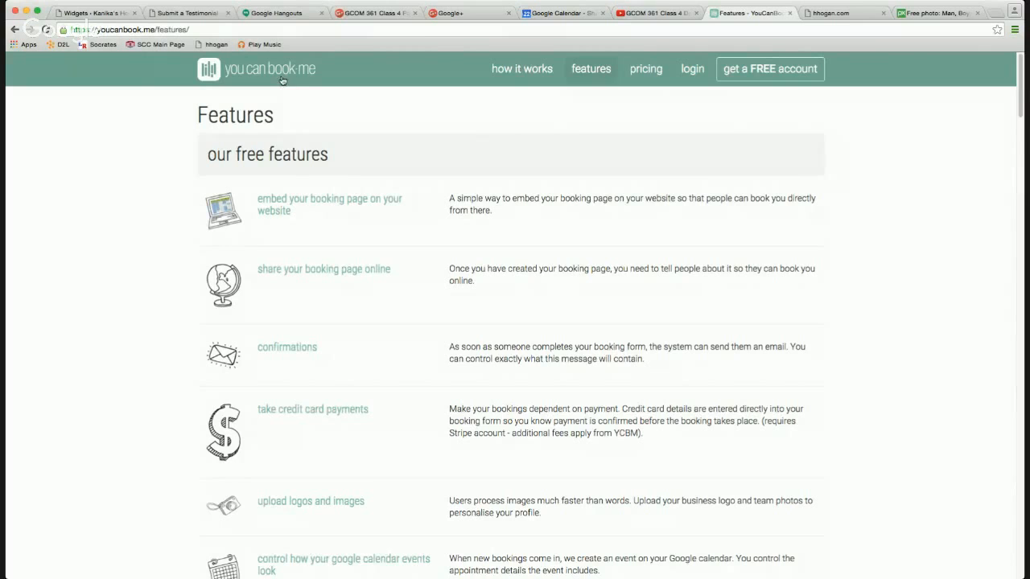
Go to YouCanBook.me's How it works page and read down to the Google calendar section.
left_click(122, 14)
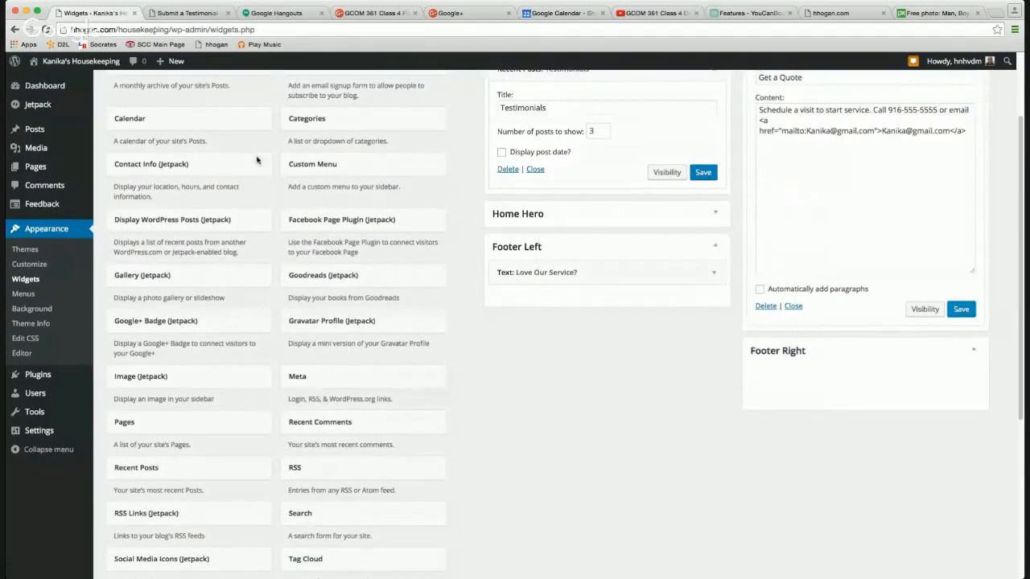
left_click(742, 14)
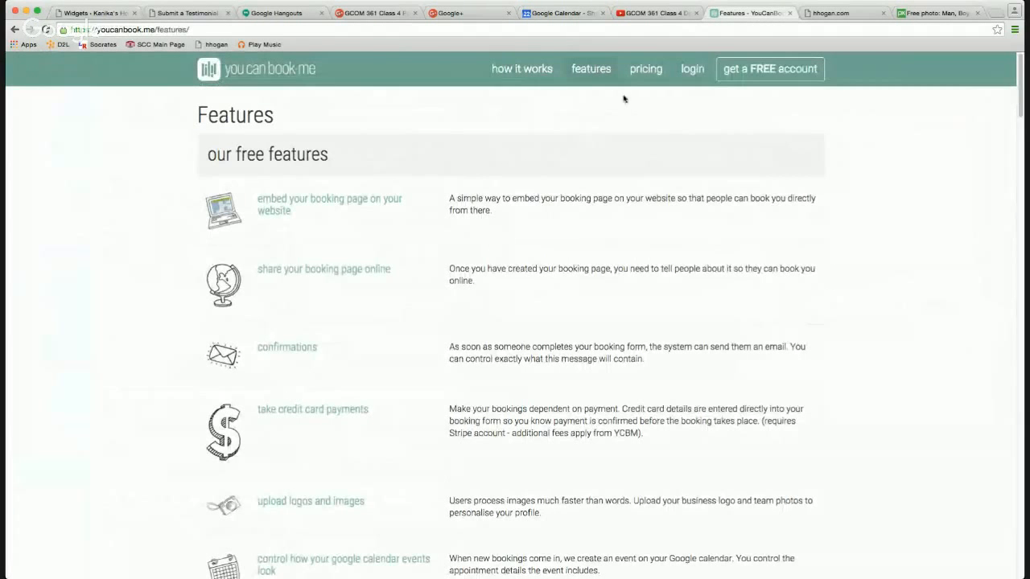
left_click(508, 79)
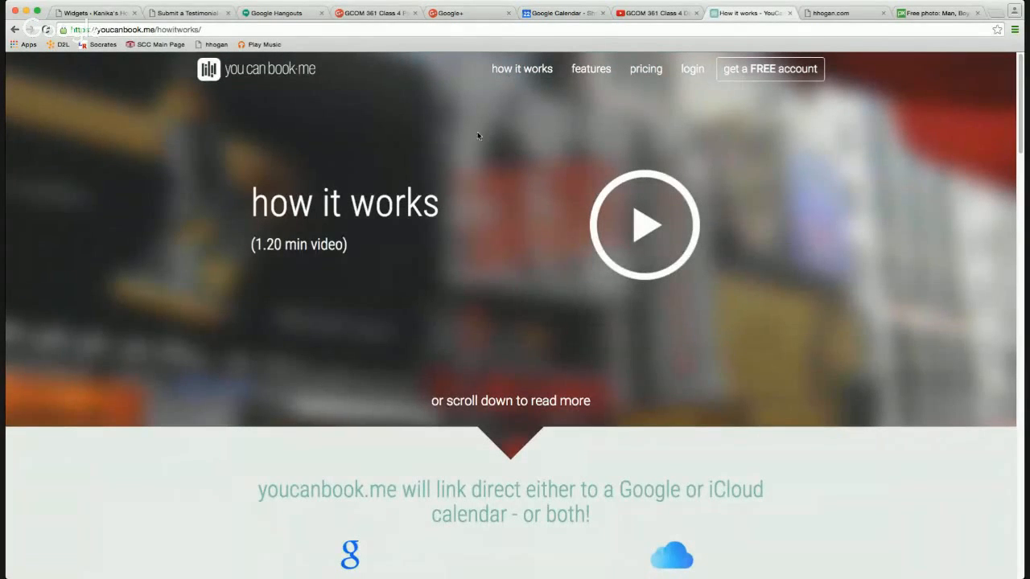
scroll(515, 474, "down", 3)
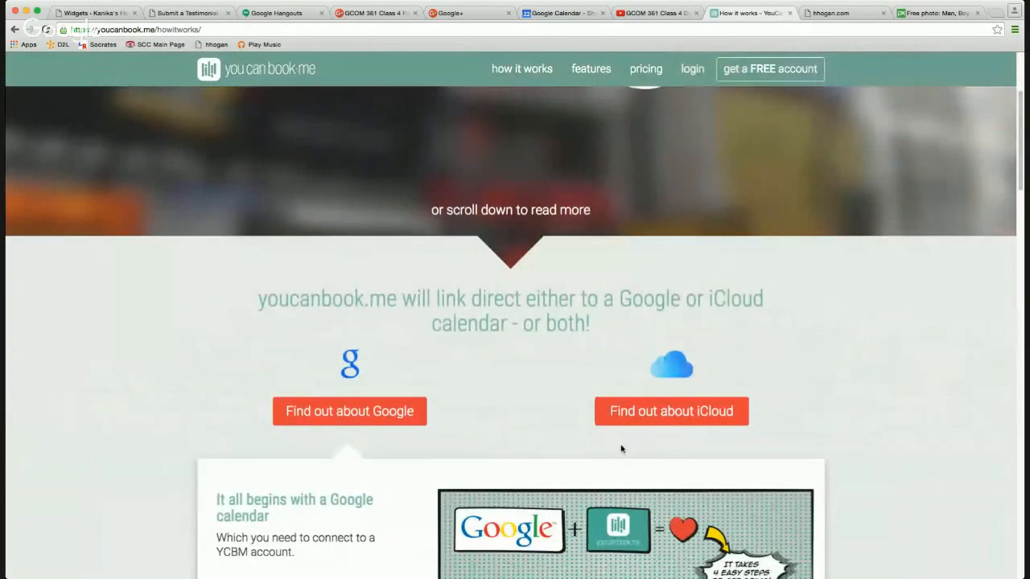
scroll(394, 432, "down", 5)
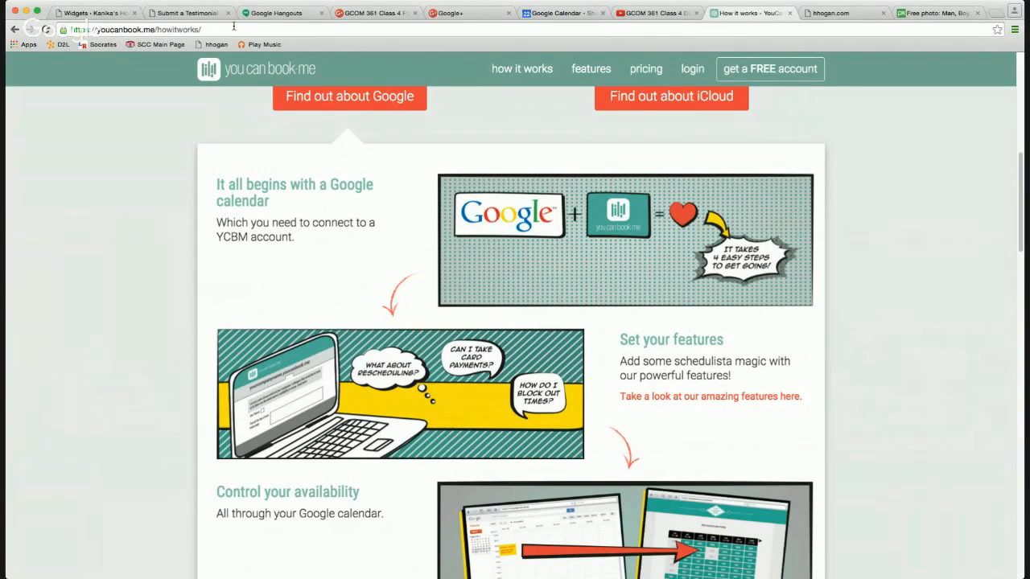
Put the Calendar widget in Footer Right with the title 'View our Schedule' and save it.
left_click(165, 14)
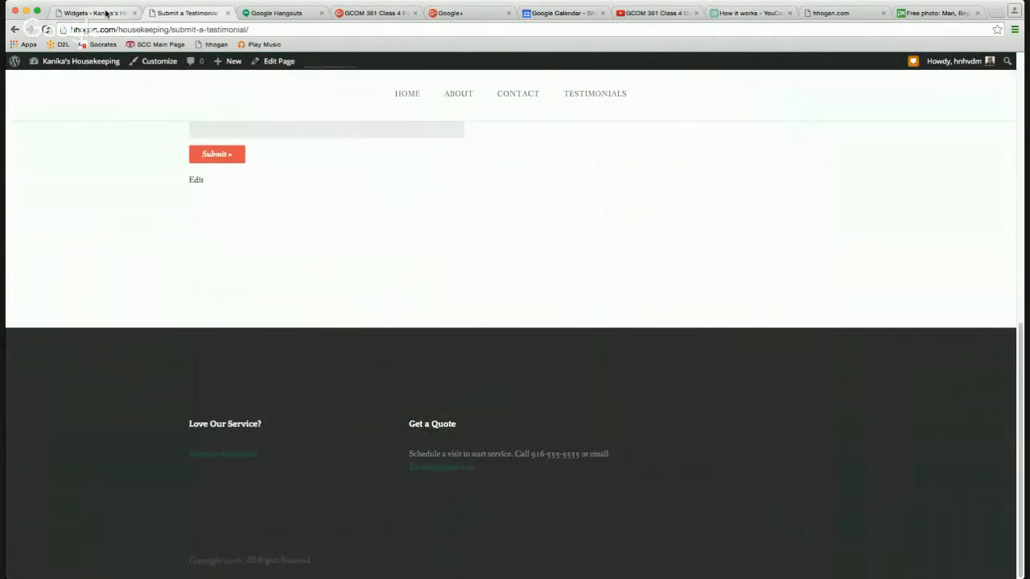
left_click(105, 13)
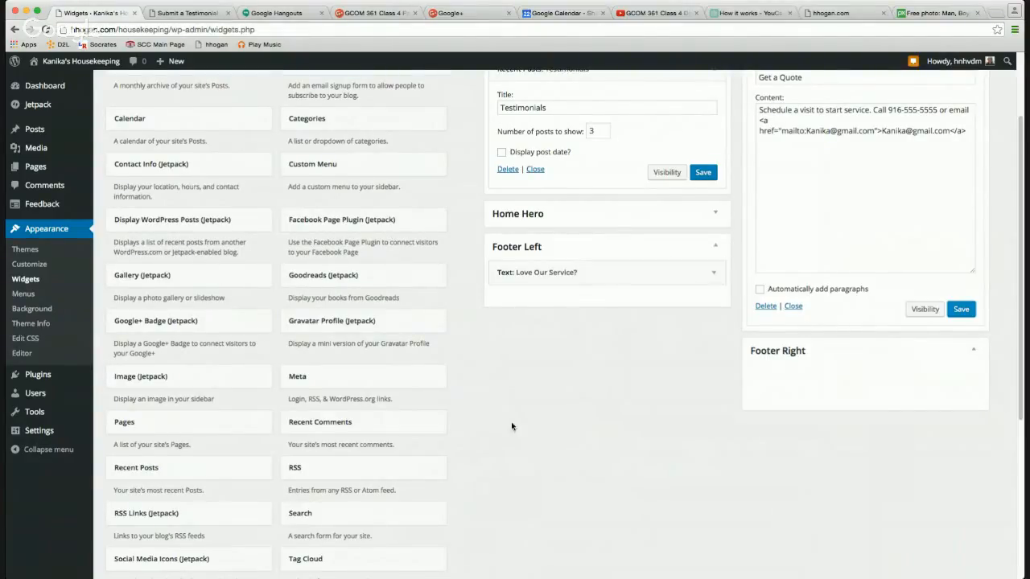
scroll(512, 427, "down", 1)
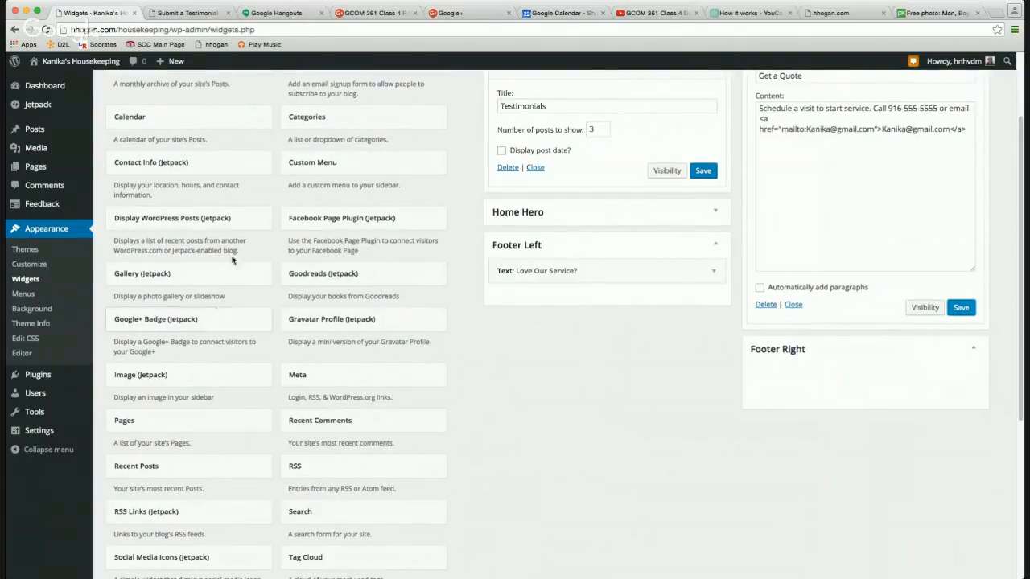
left_click_drag(161, 117, 801, 377)
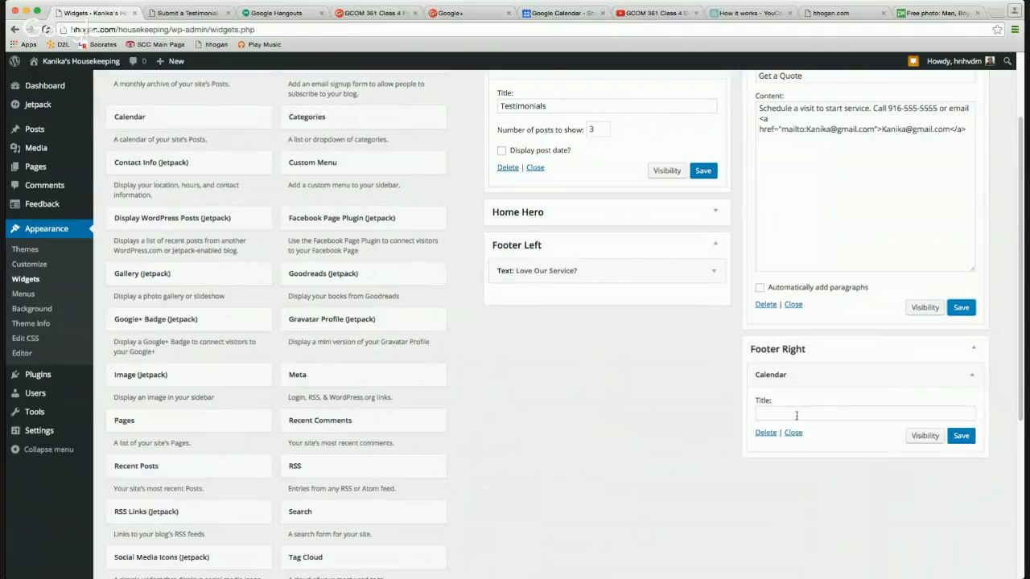
left_click(796, 415)
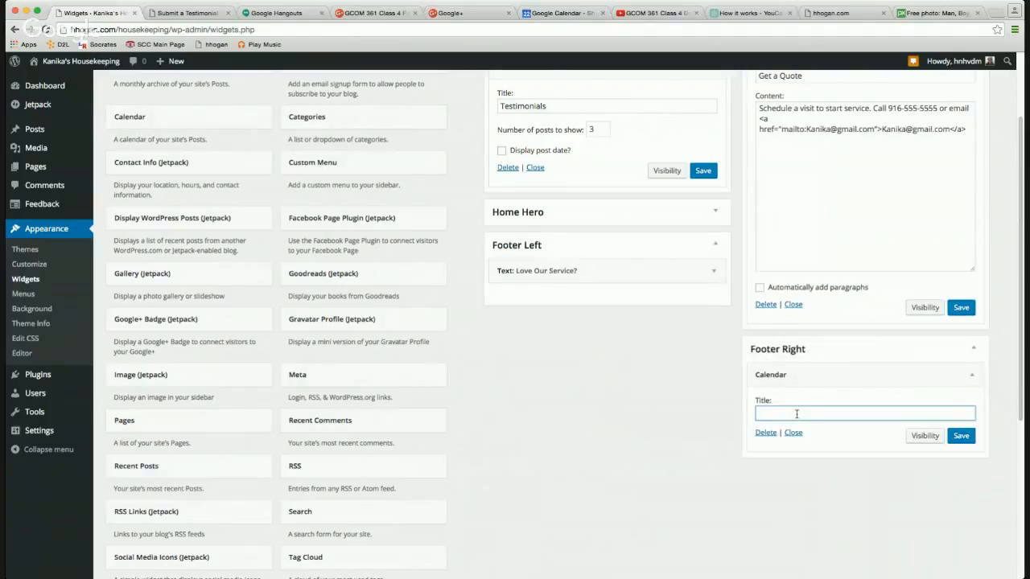
type("View our Schedule")
left_click(968, 441)
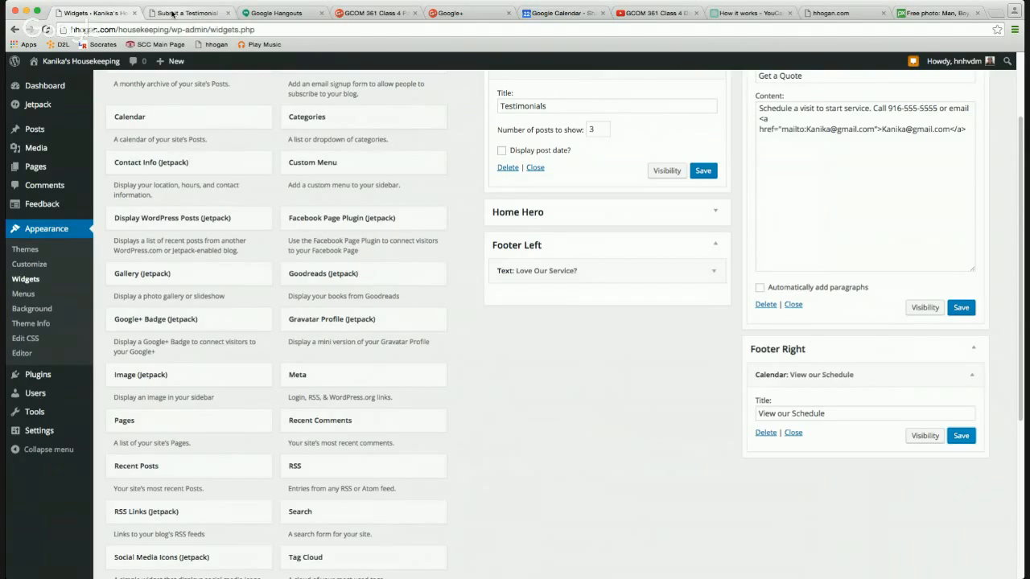
Reload the Submit a Testimonial page to check the footer calendar, then expand the Home Hero widget area.
left_click(172, 13)
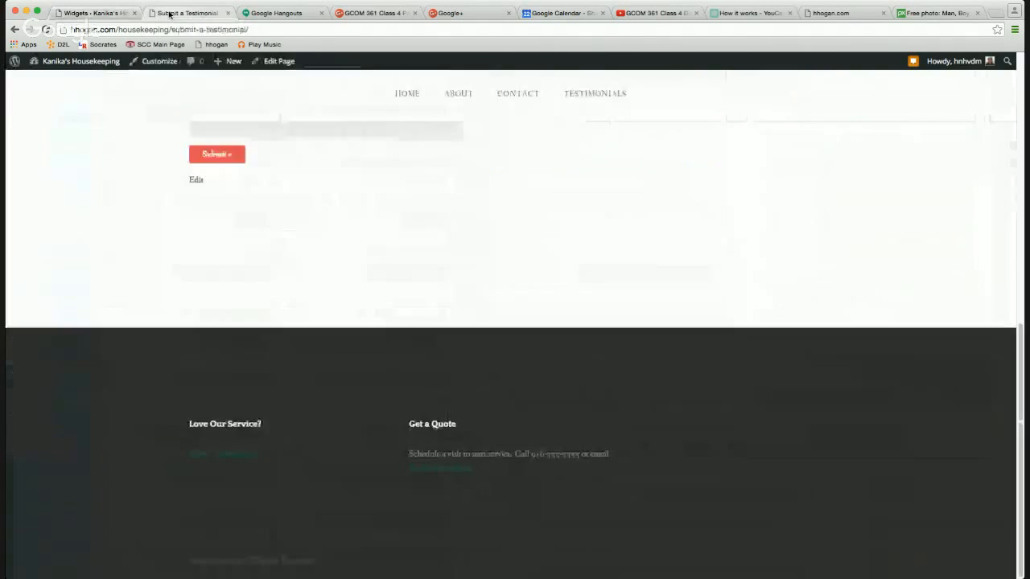
left_click(46, 28)
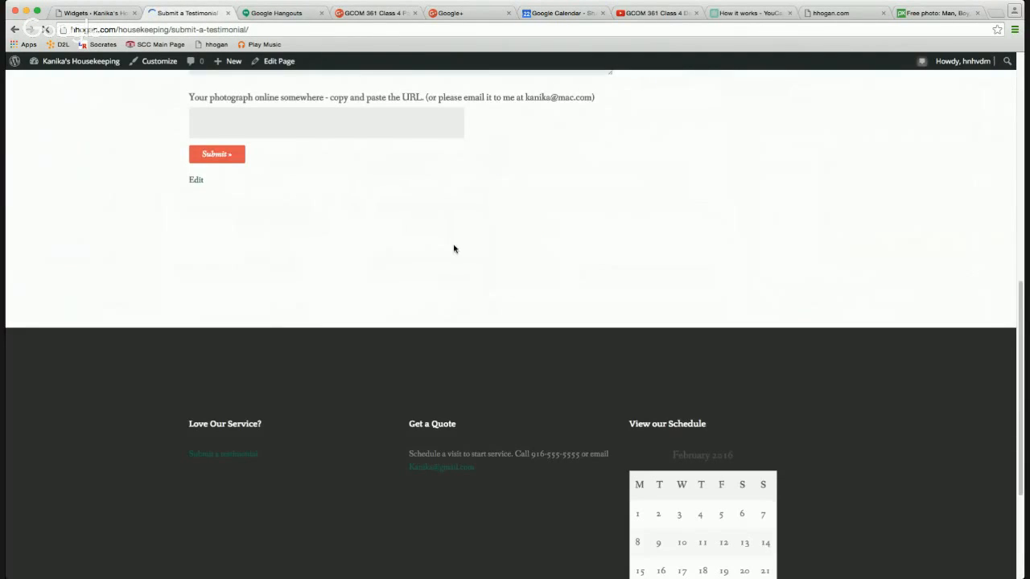
scroll(595, 314, "down", 5)
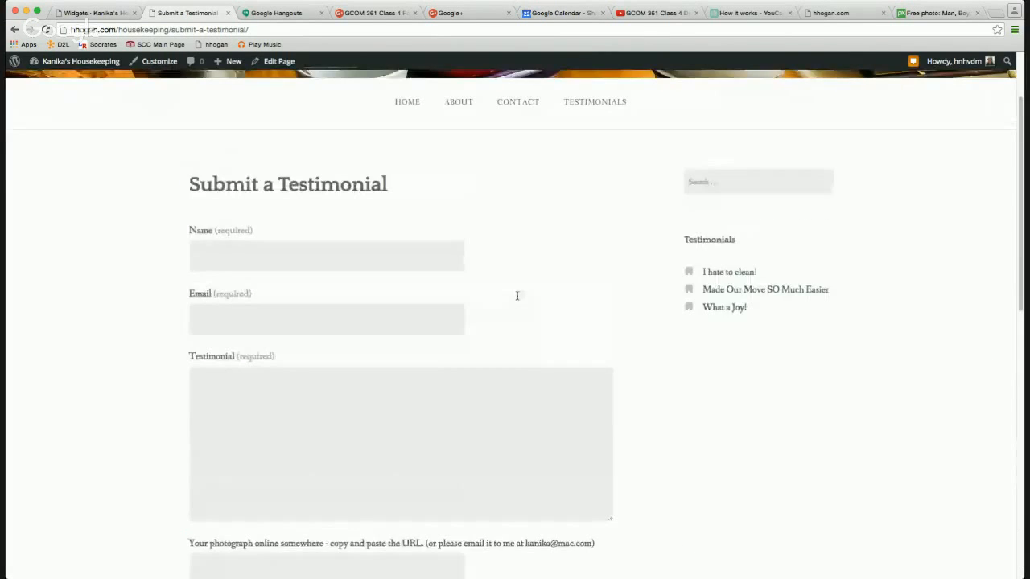
scroll(517, 295, "up", 3)
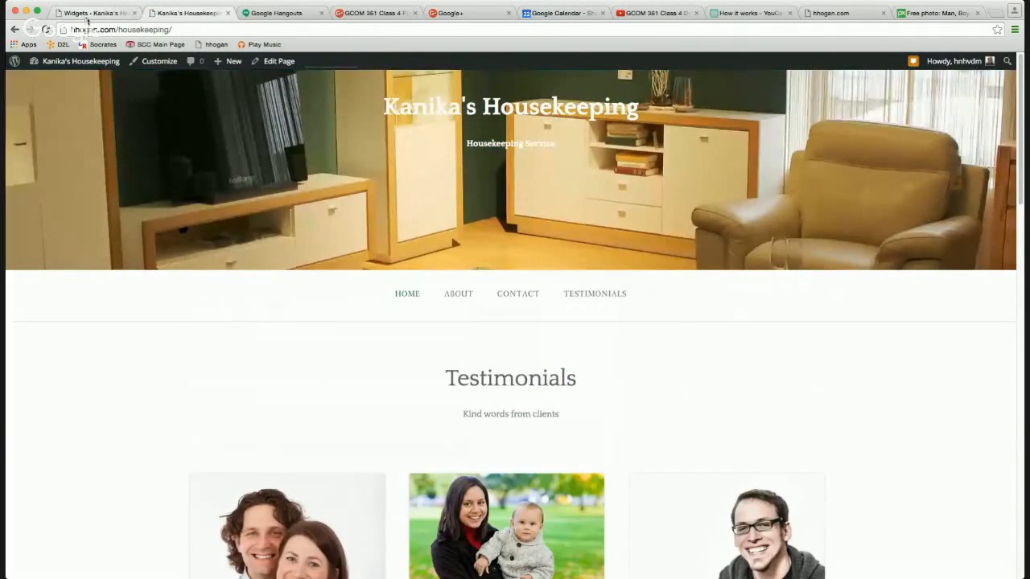
left_click(89, 14)
left_click(718, 224)
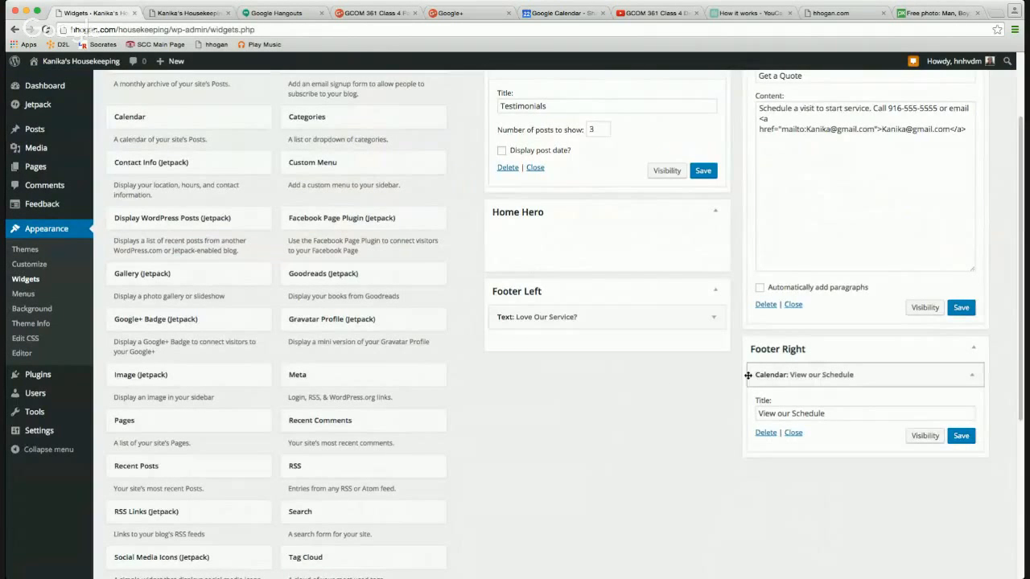
scroll(752, 376, "up", 3)
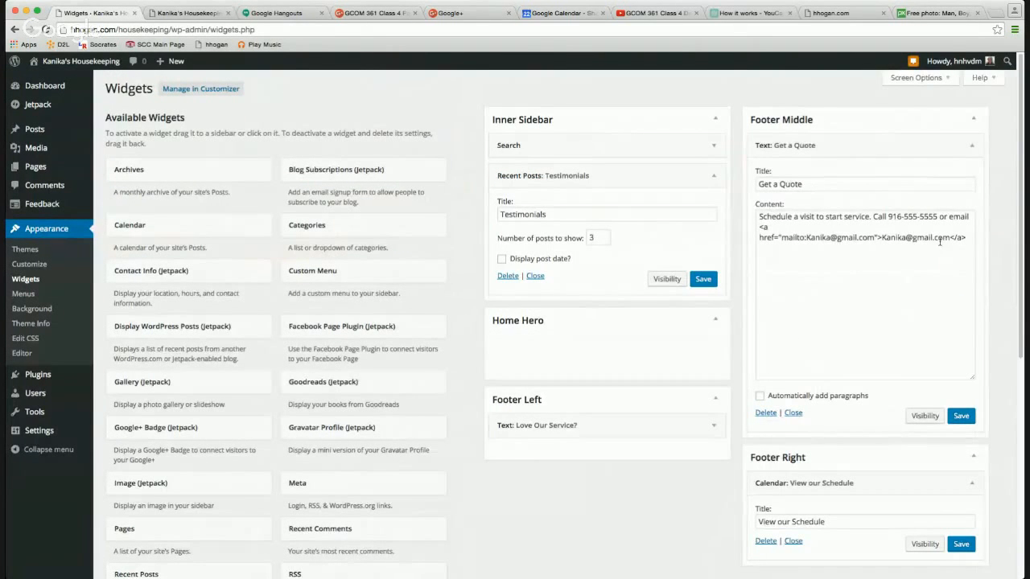
left_click_drag(968, 237, 751, 215)
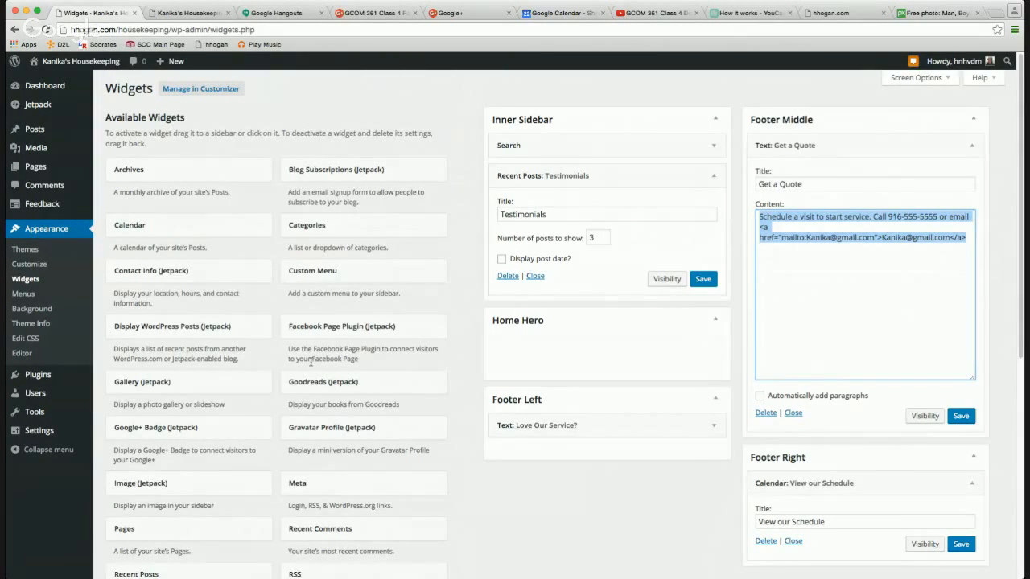
scroll(309, 362, "down", 3)
scroll(311, 366, "down", 5)
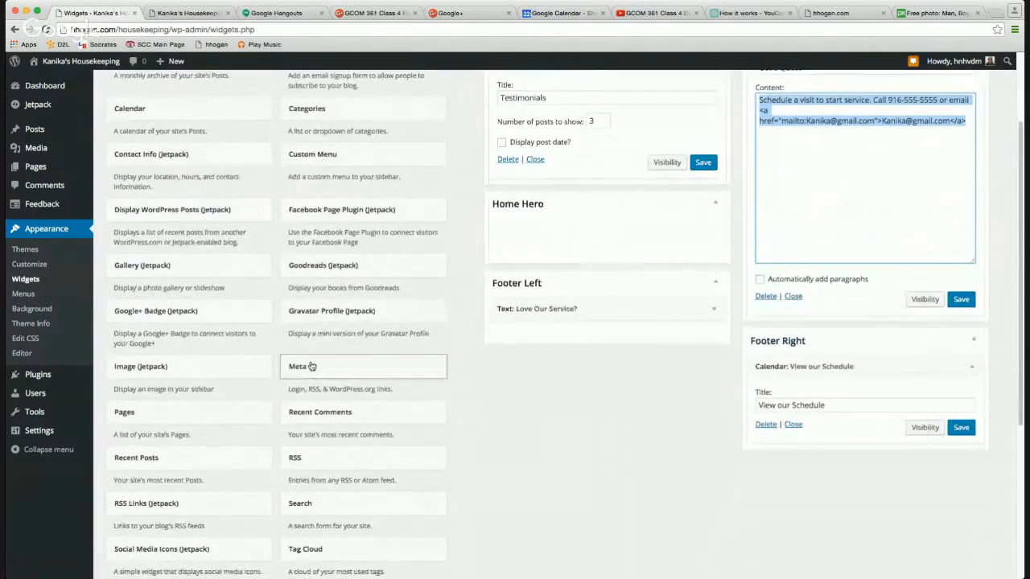
scroll(310, 366, "down", 2)
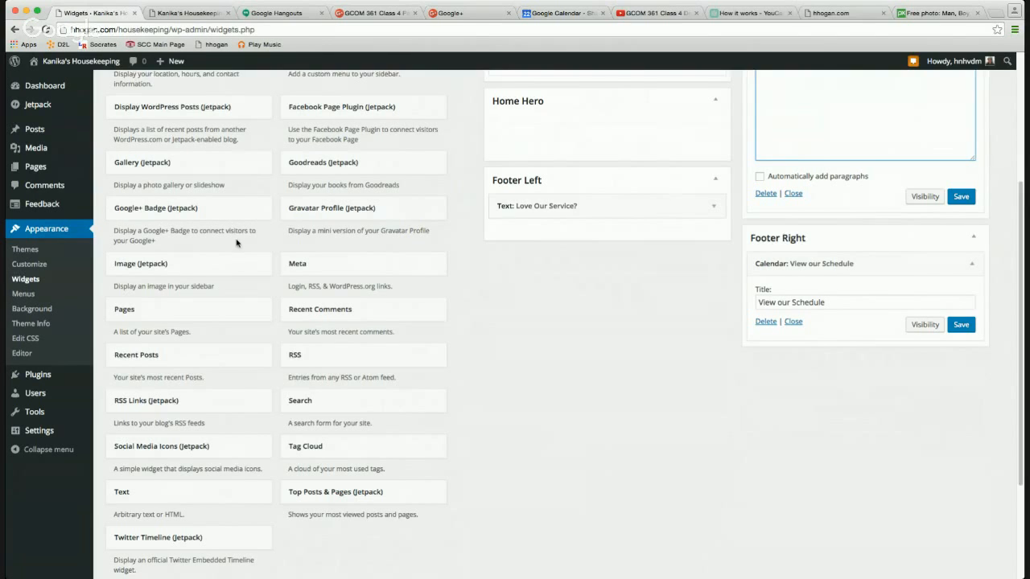
scroll(237, 245, "up", 2)
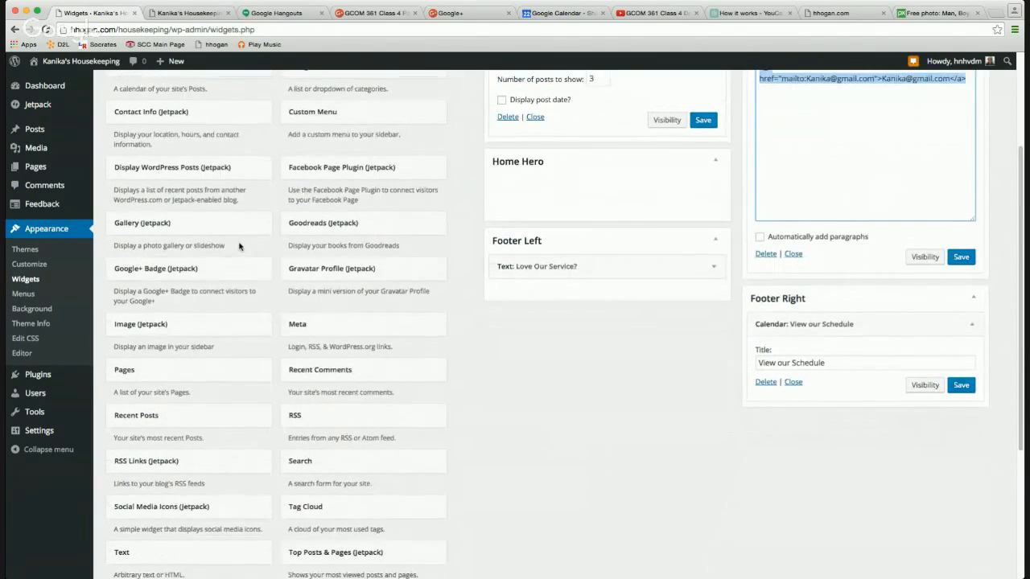
scroll(239, 246, "up", 1)
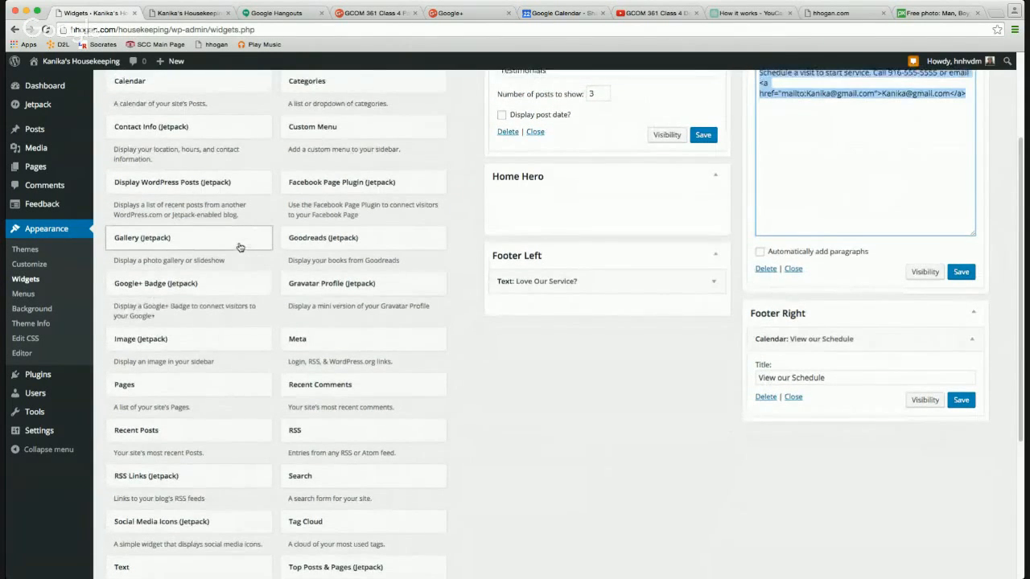
scroll(239, 246, "up", 2)
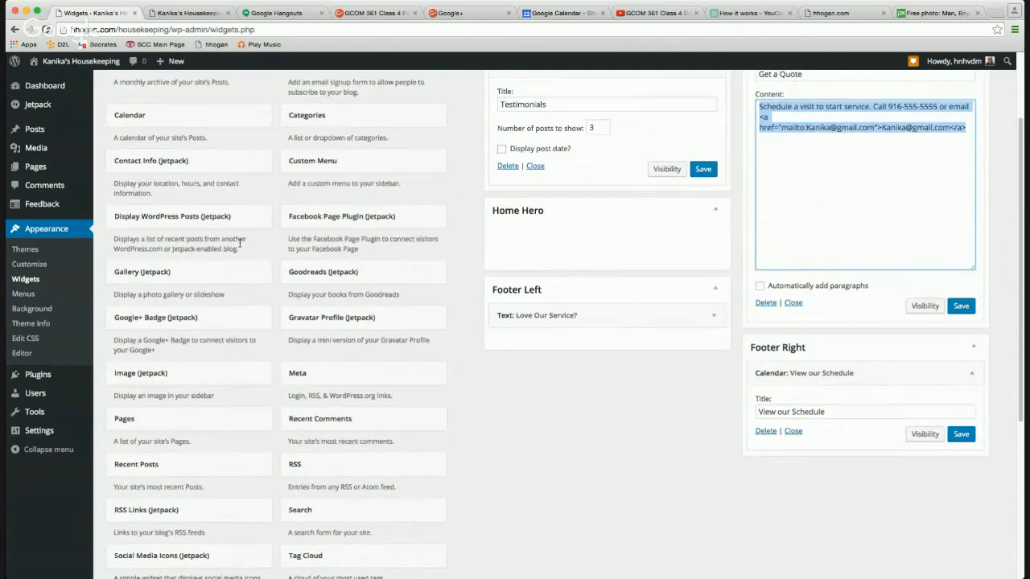
scroll(239, 243, "up", 1)
scroll(239, 242, "up", 1)
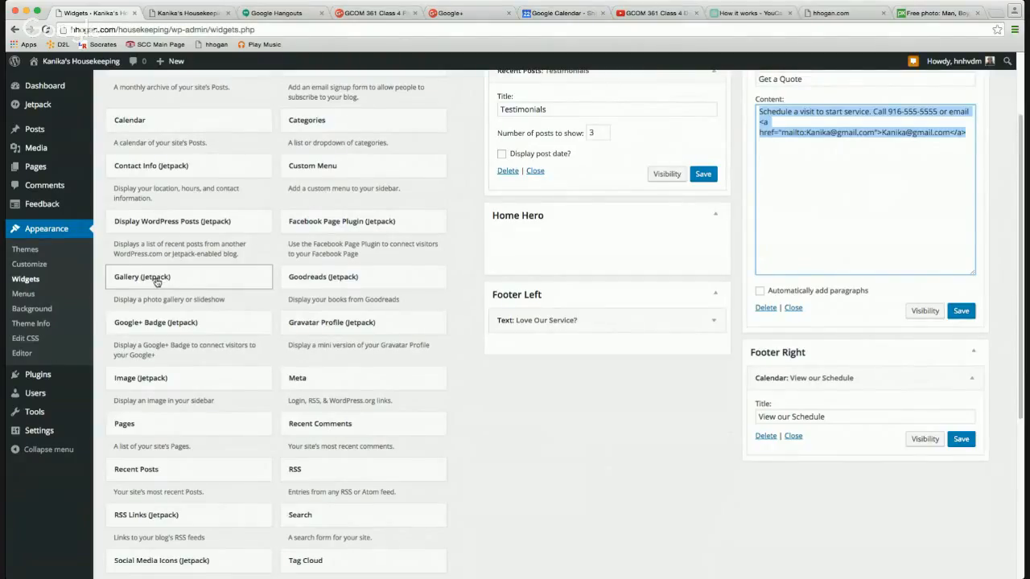
left_click_drag(155, 280, 524, 251)
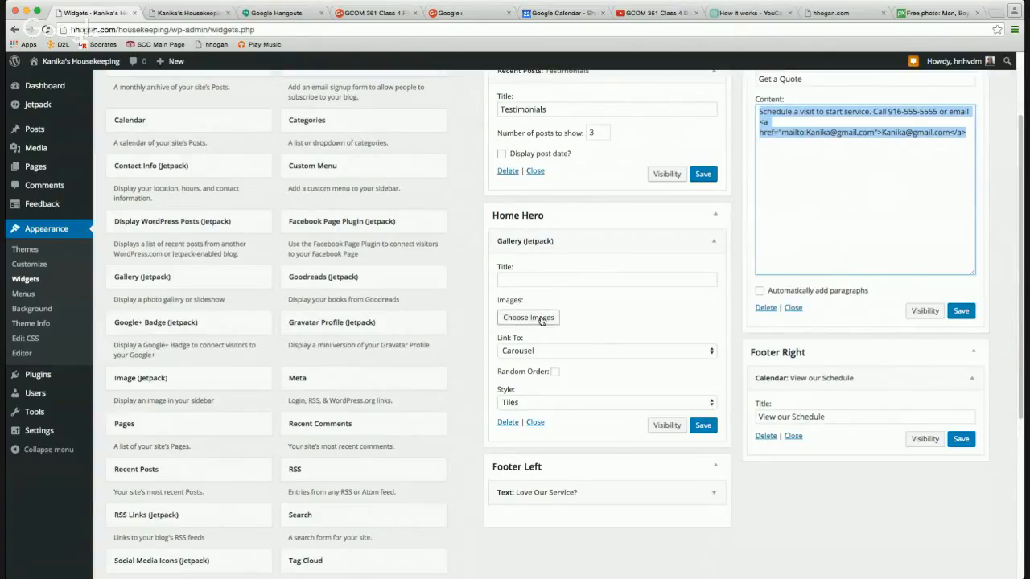
left_click(516, 352)
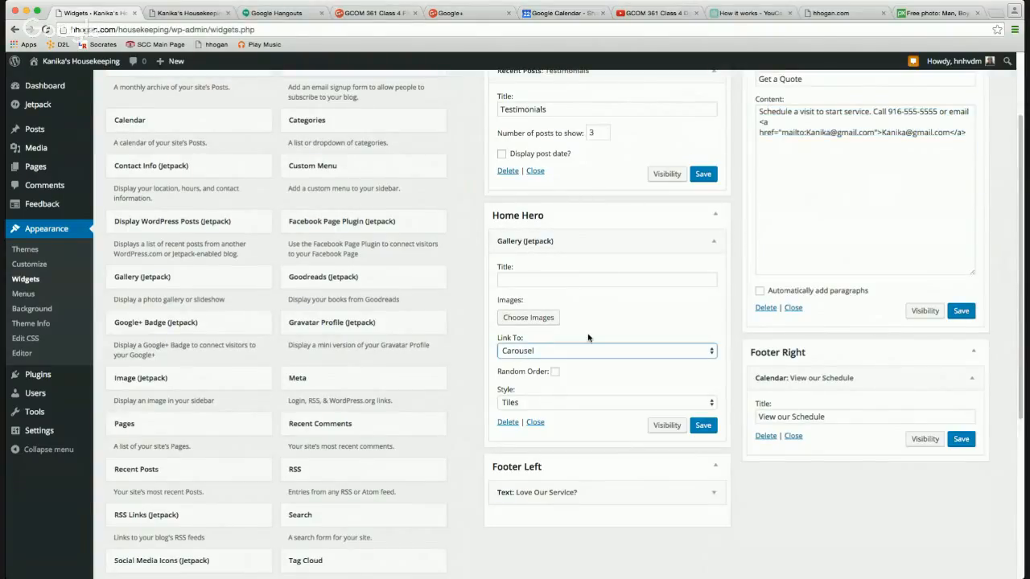
left_click_drag(680, 240, 415, 245)
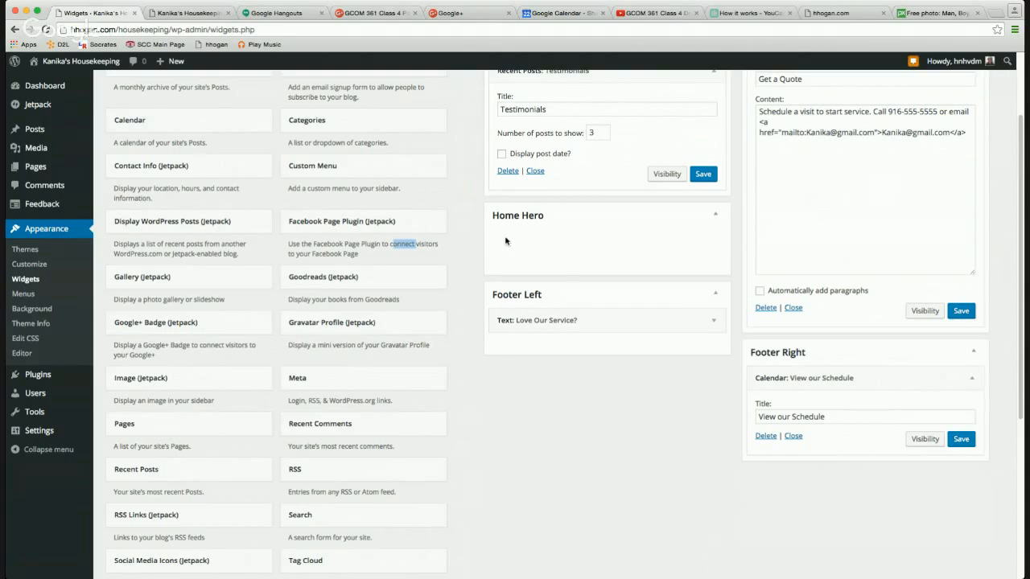
Add the Blog Subscriptions widget to Footer Right and save its settings.
scroll(323, 286, "up", 1)
scroll(323, 286, "up", 2)
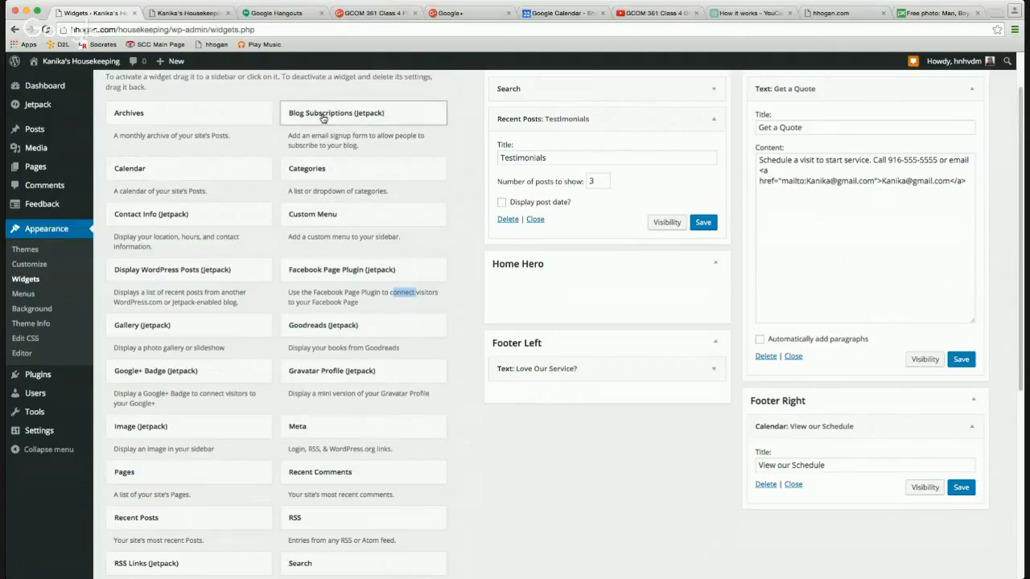
left_click_drag(323, 118, 821, 455)
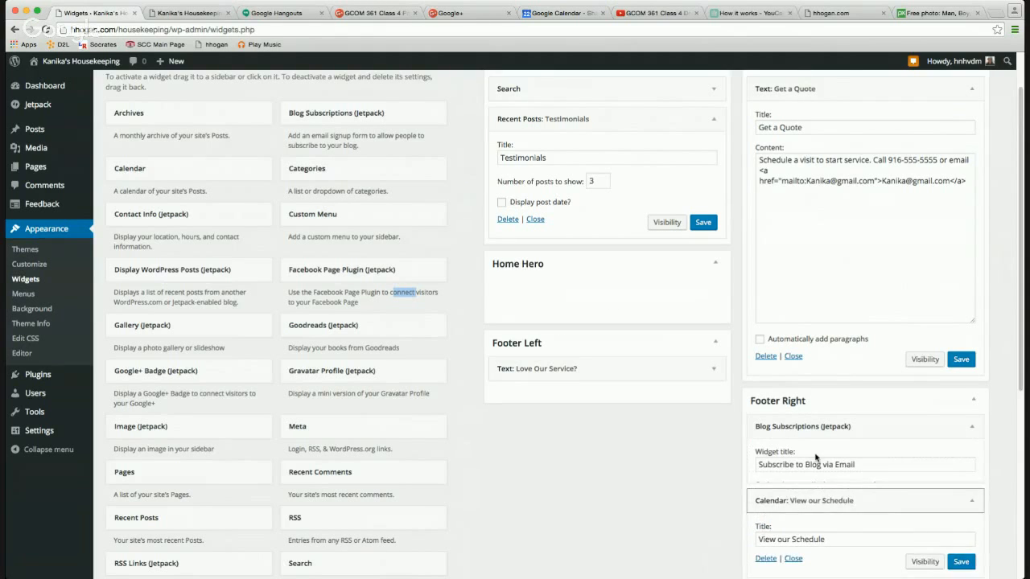
scroll(822, 458, "down", 5)
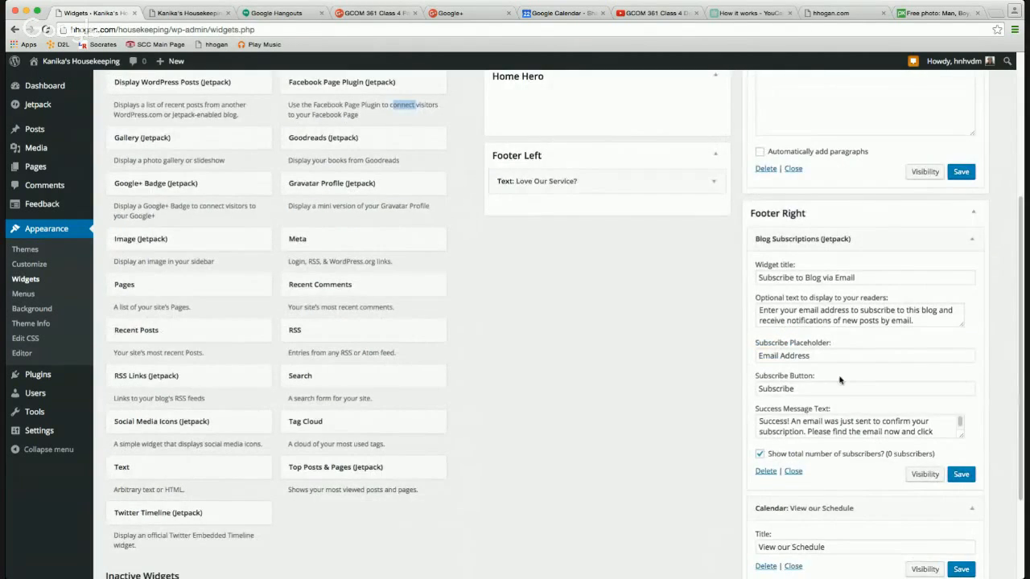
left_click(961, 475)
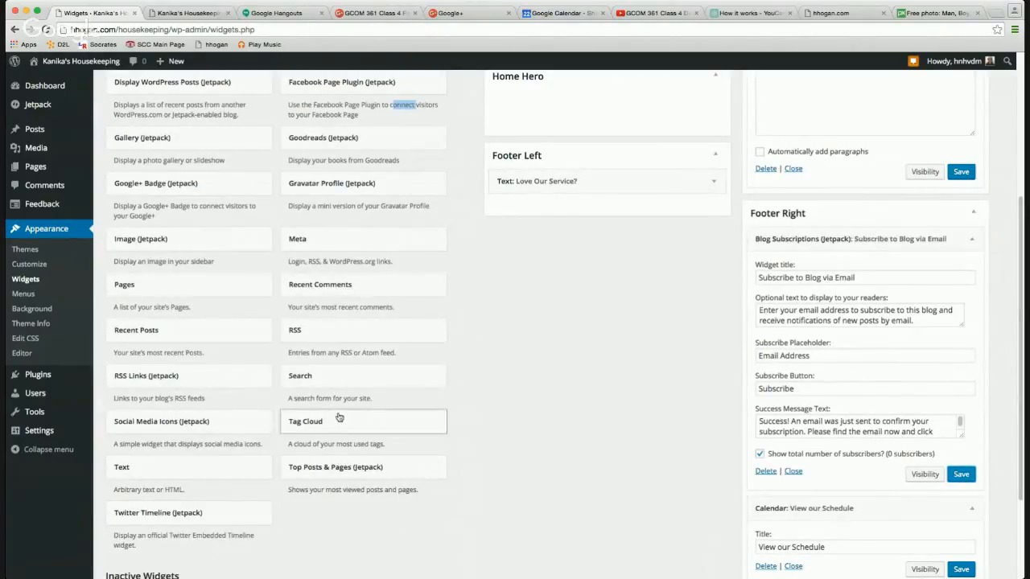
Place a blank Text widget into the Home Hero area.
scroll(450, 322, "up", 3)
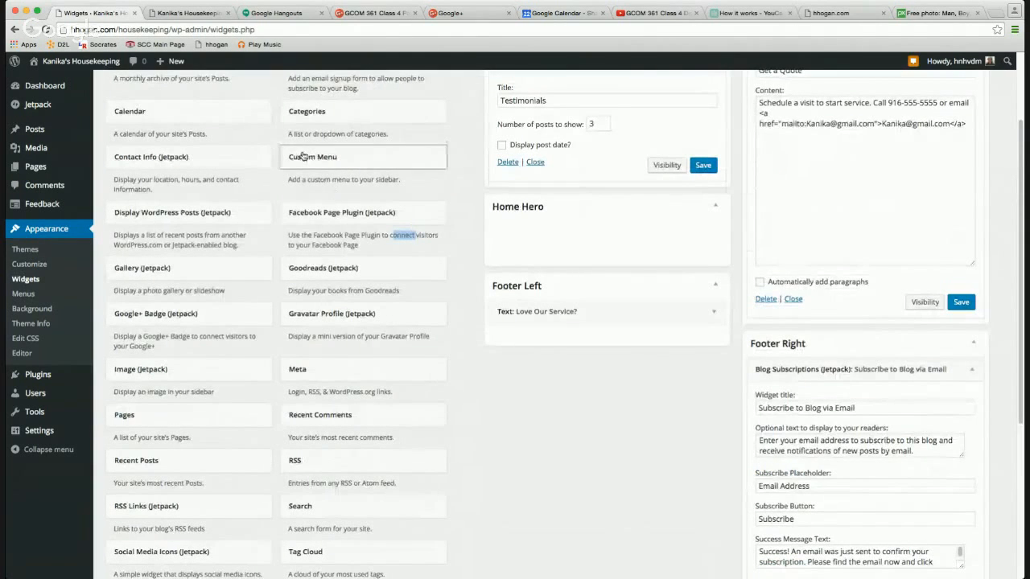
scroll(177, 157, "up", 3)
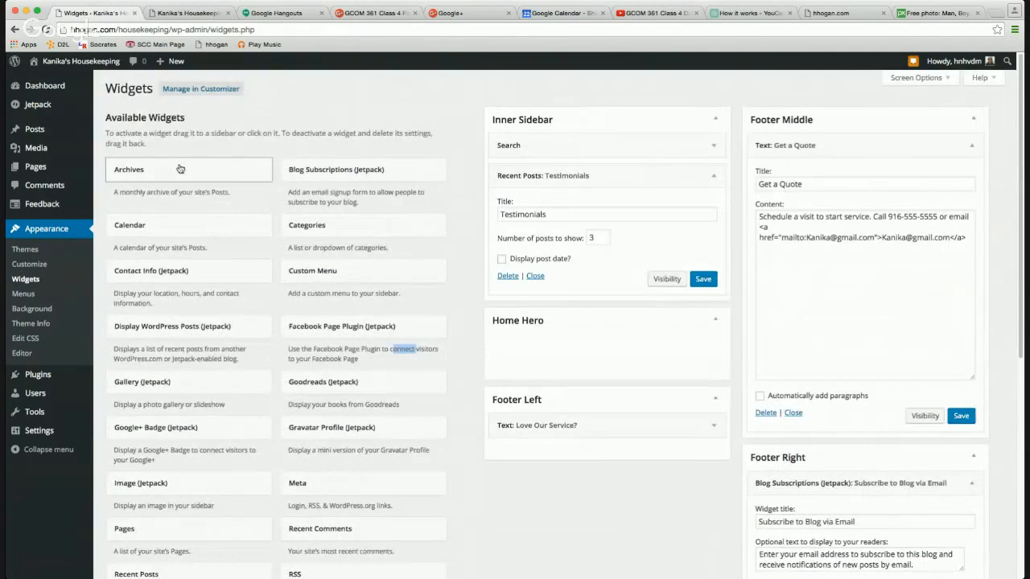
scroll(242, 362, "down", 3)
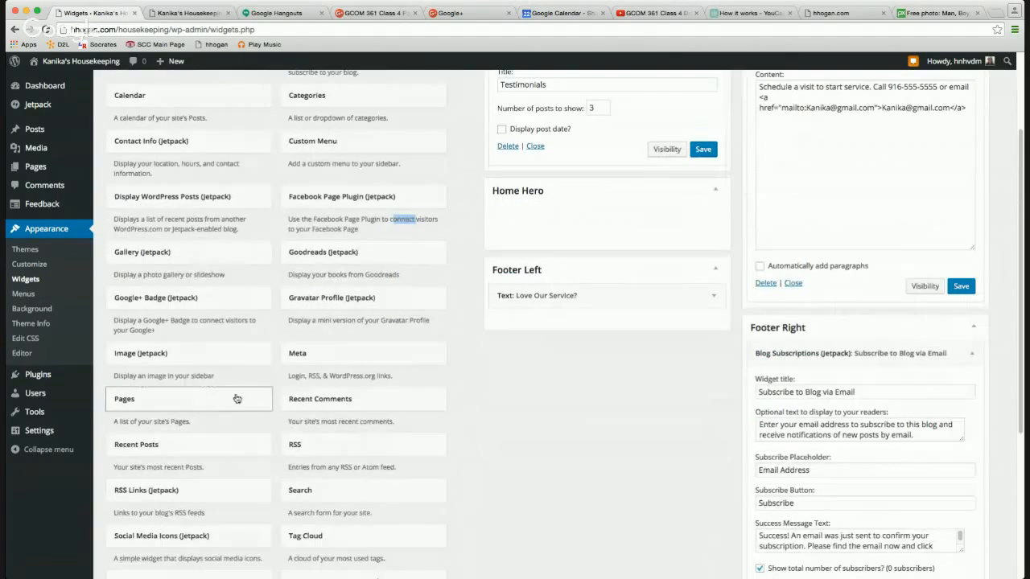
scroll(171, 492, "down", 5)
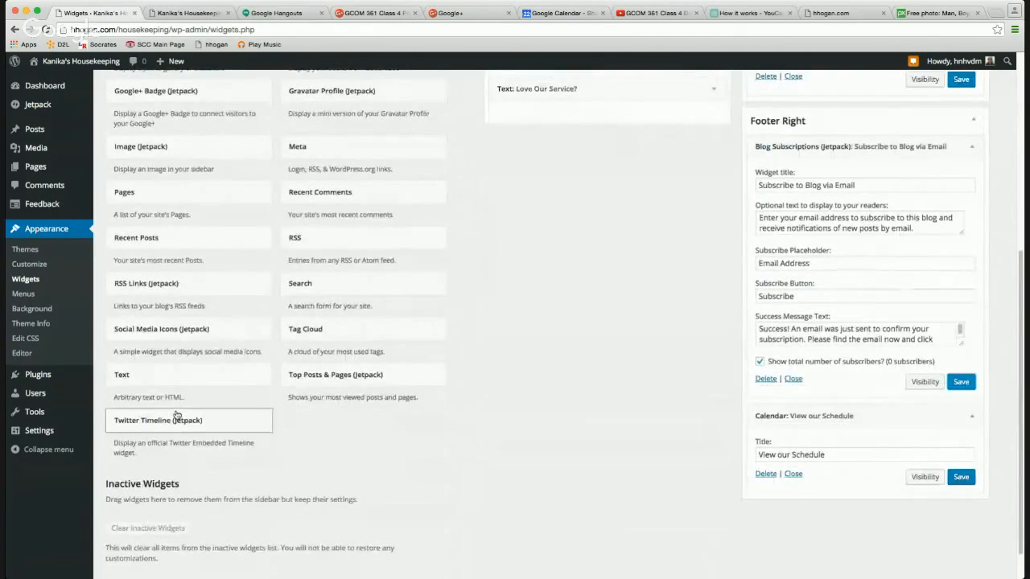
left_click_drag(234, 374, 556, 367)
scroll(535, 300, "up", 8)
Fill the Home Hero widget with the pasted contact text and title 'Get a Quote', then save it.
left_click(545, 435)
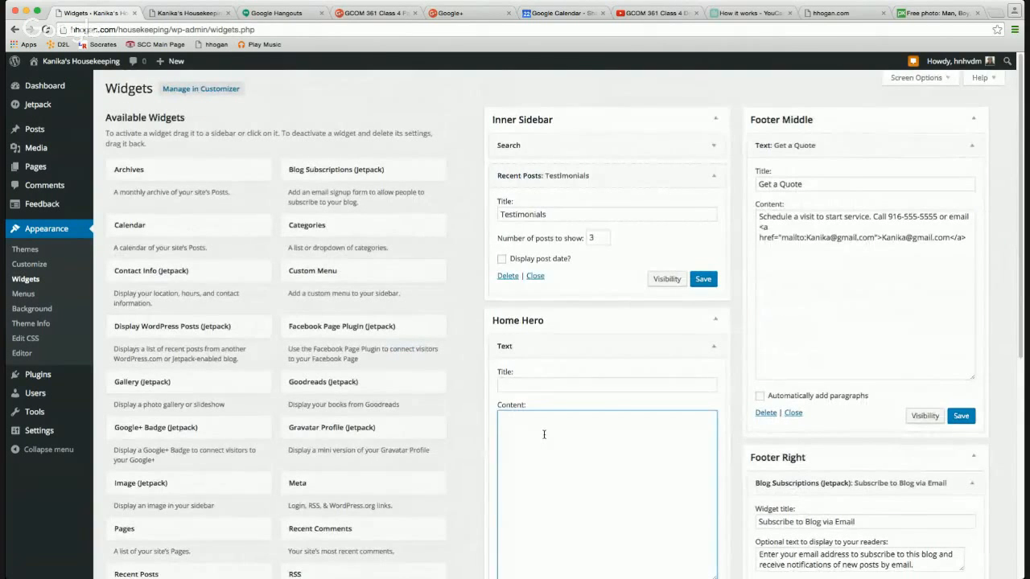
key("super+v")
left_click(534, 383)
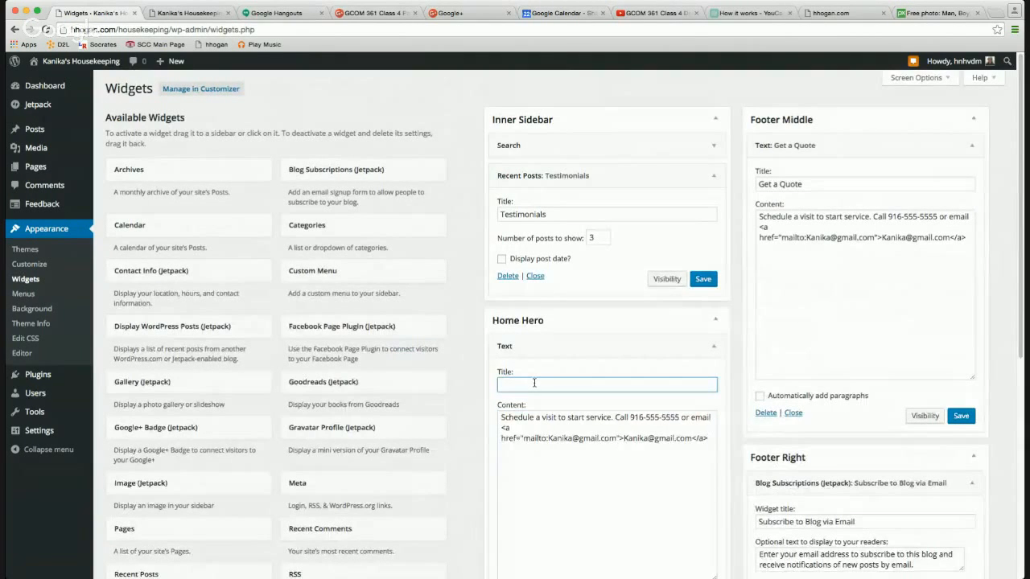
type("Get a Quote")
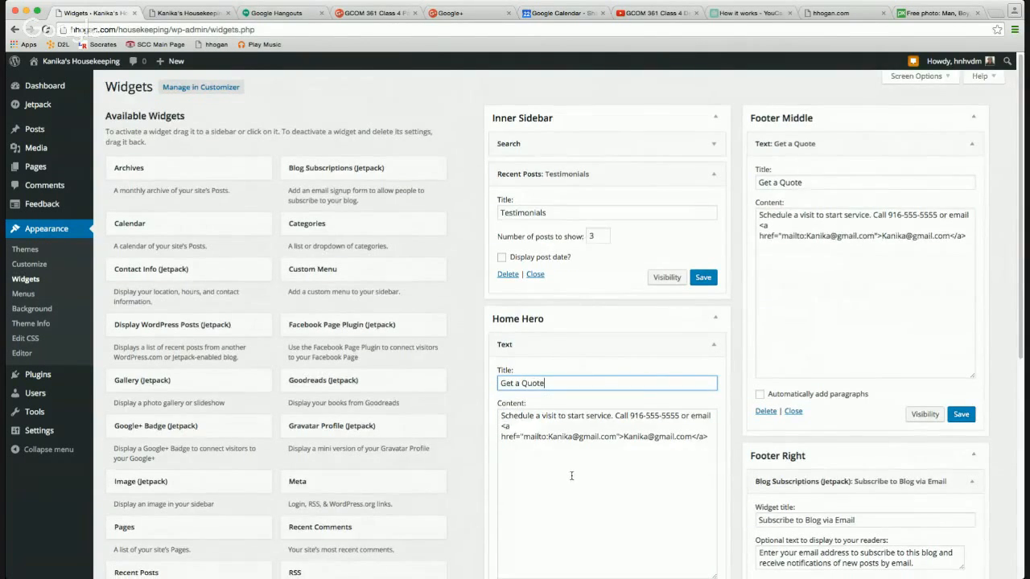
scroll(611, 362, "down", 5)
left_click(703, 266)
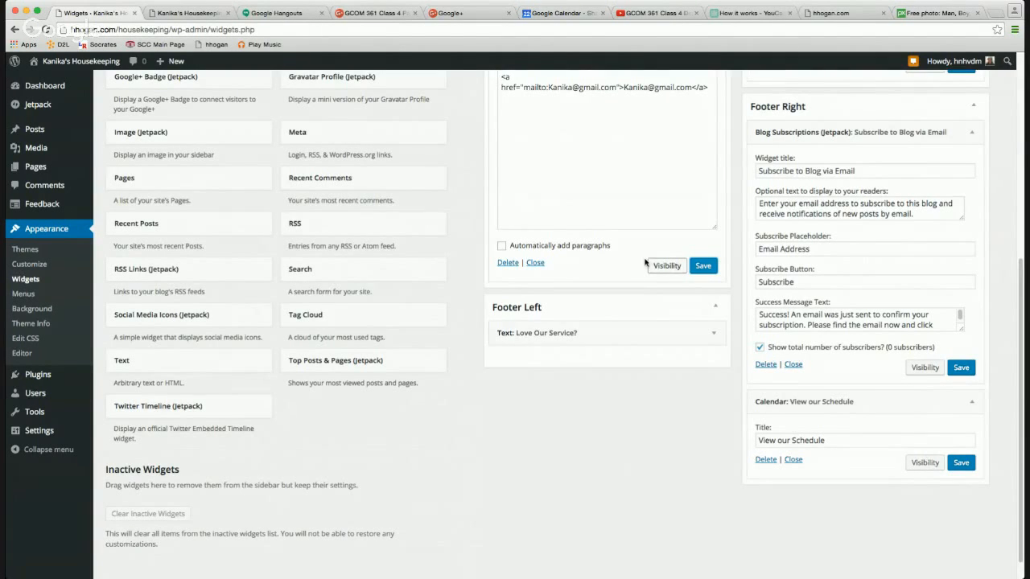
left_click(187, 14)
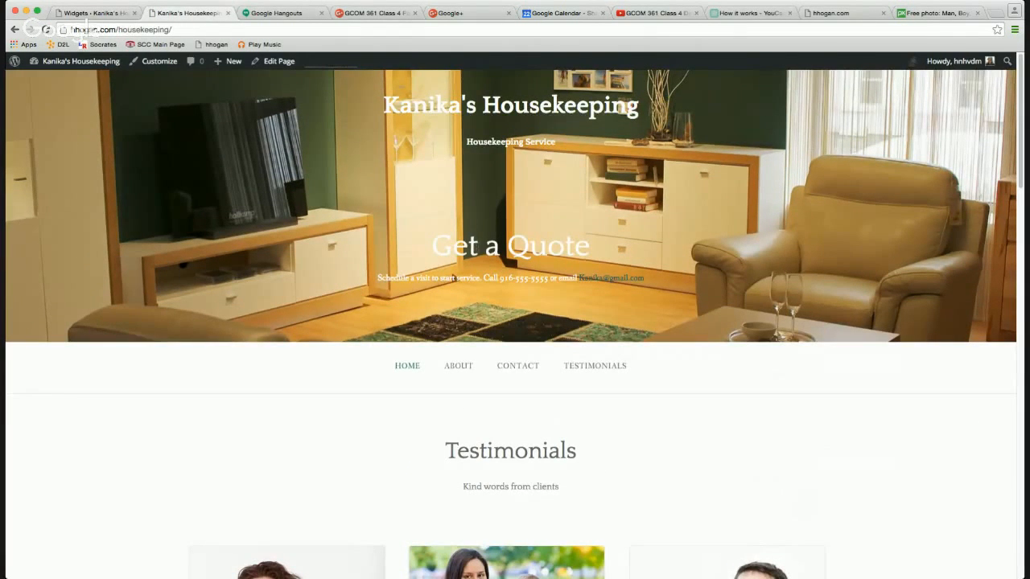
Check the live Get a Quote hero text and the footer's email subscription field.
left_click_drag(432, 241, 652, 283)
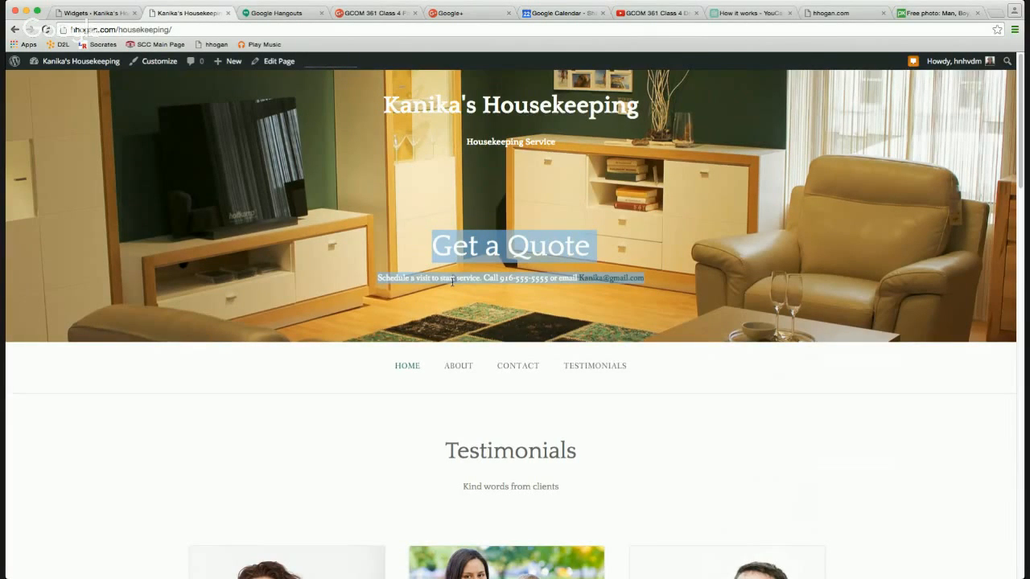
left_click(329, 312)
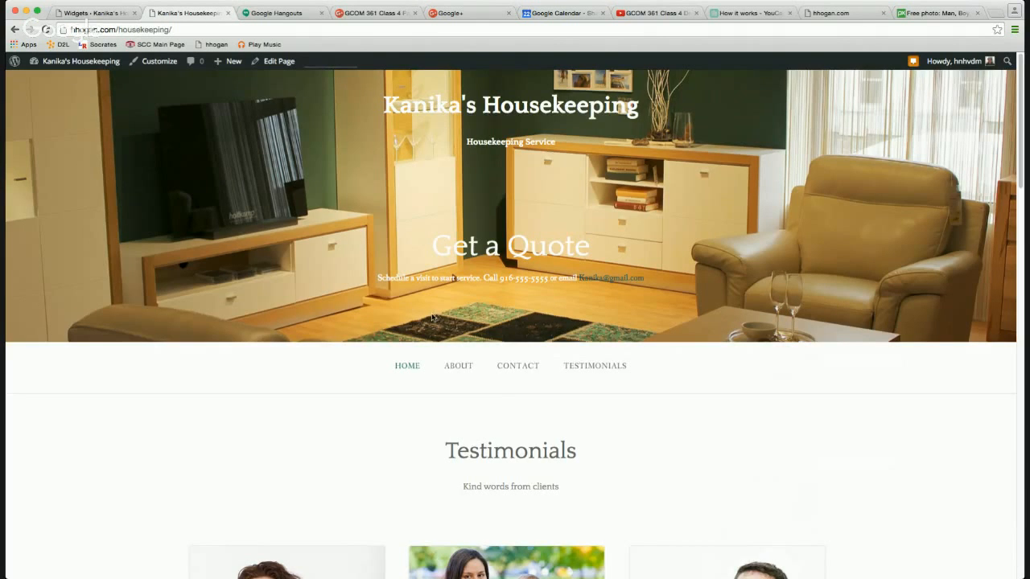
scroll(432, 320, "down", 3)
scroll(432, 319, "down", 4)
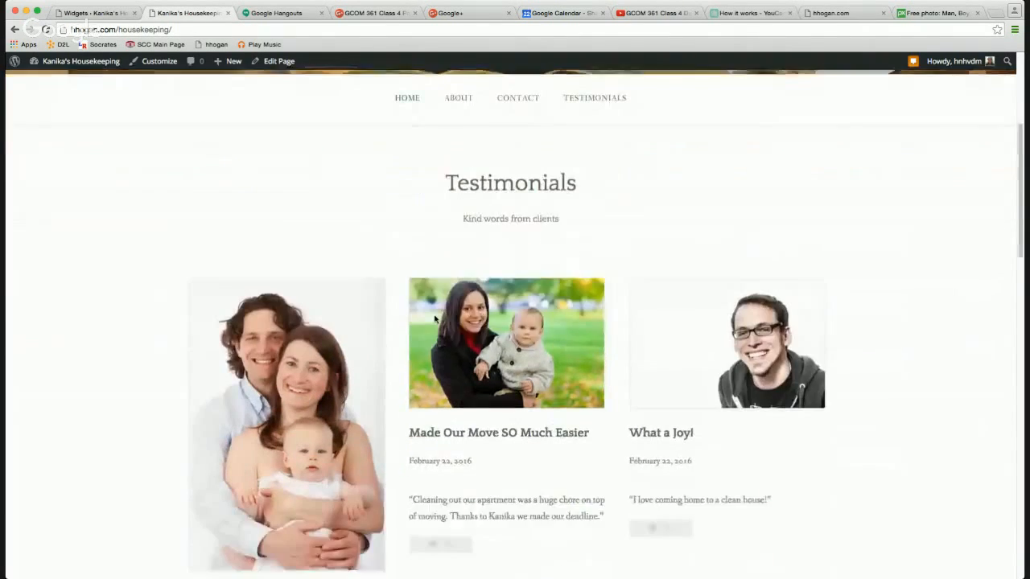
scroll(434, 316, "down", 13)
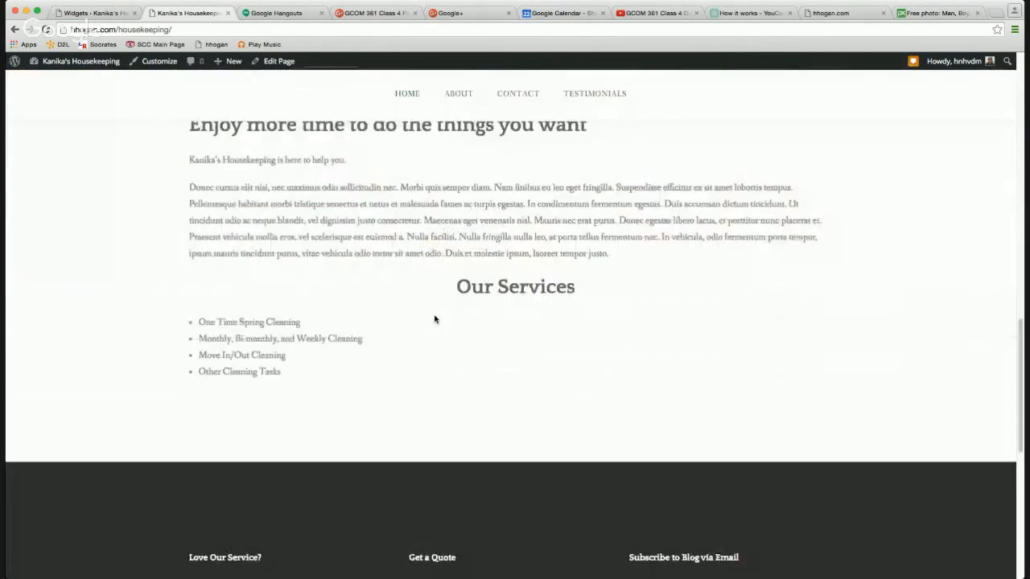
scroll(434, 318, "down", 1)
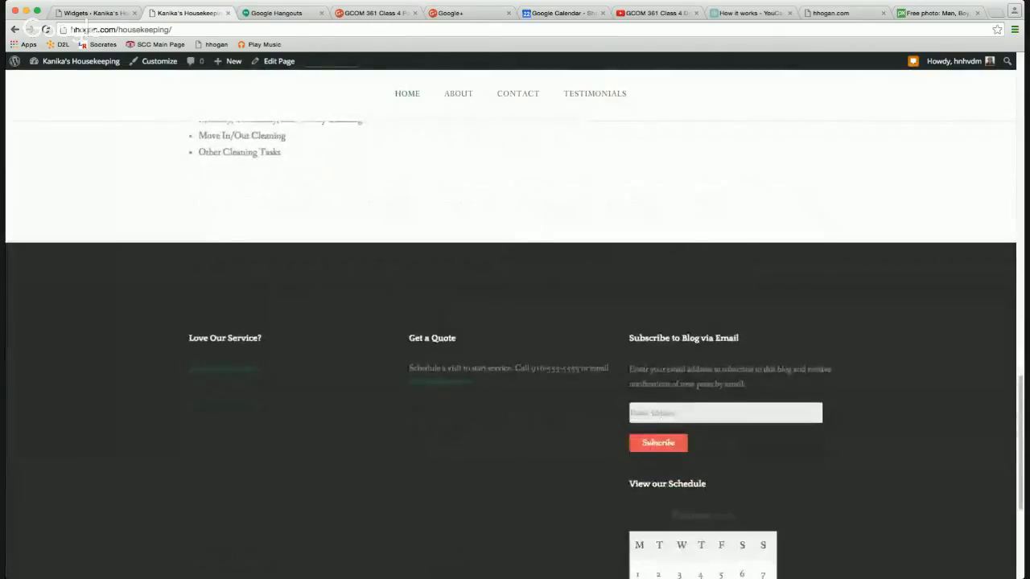
left_click(659, 409)
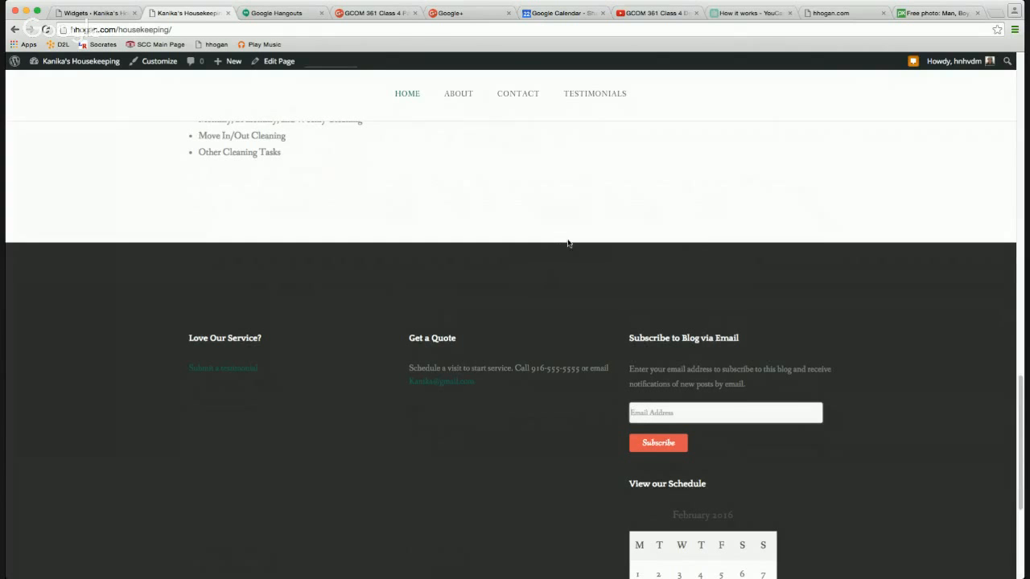
left_click(91, 15)
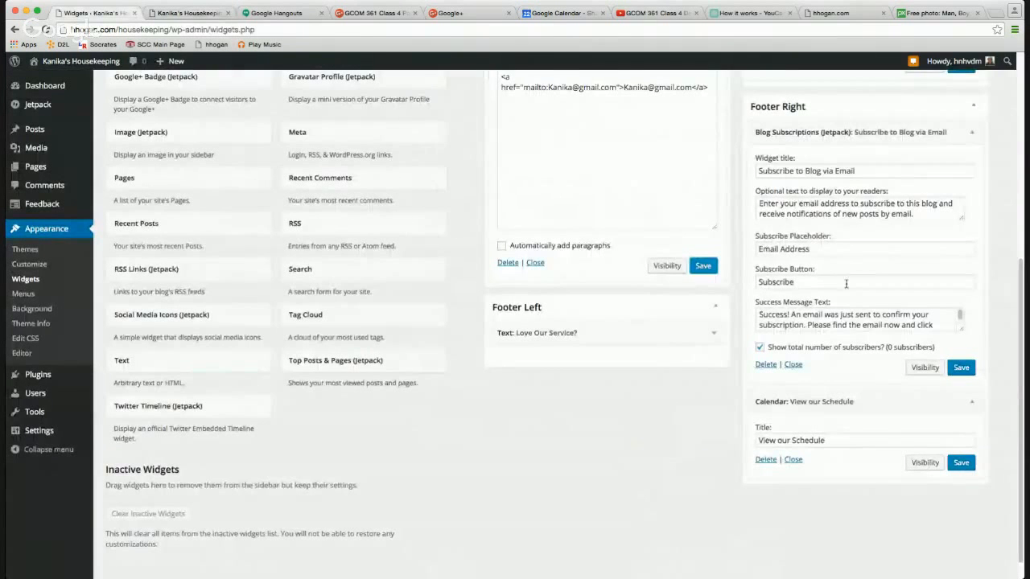
Delete the Subscribe to Blog via Email widget from Footer Right and recheck the live footer.
left_click(764, 365)
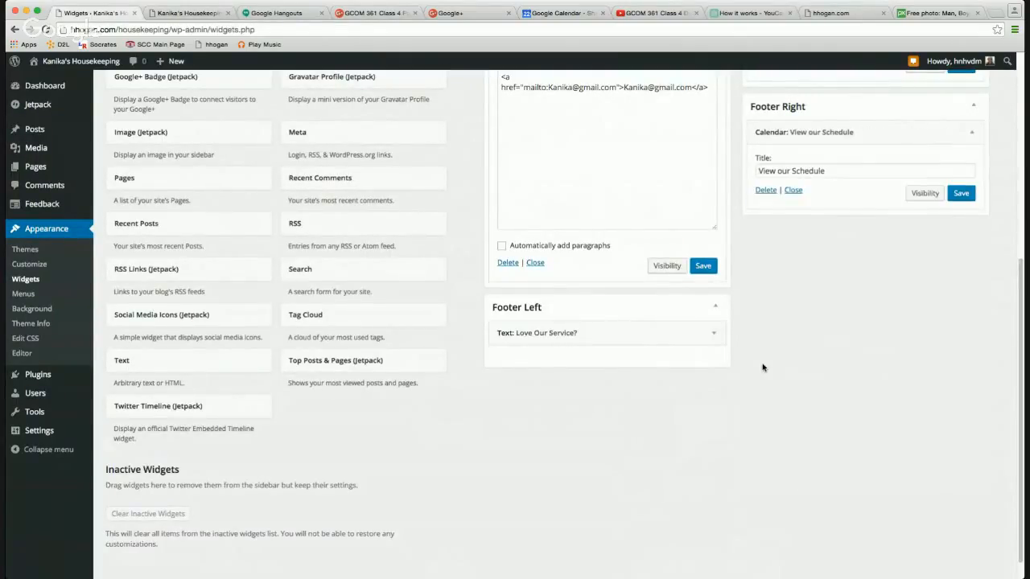
left_click(183, 14)
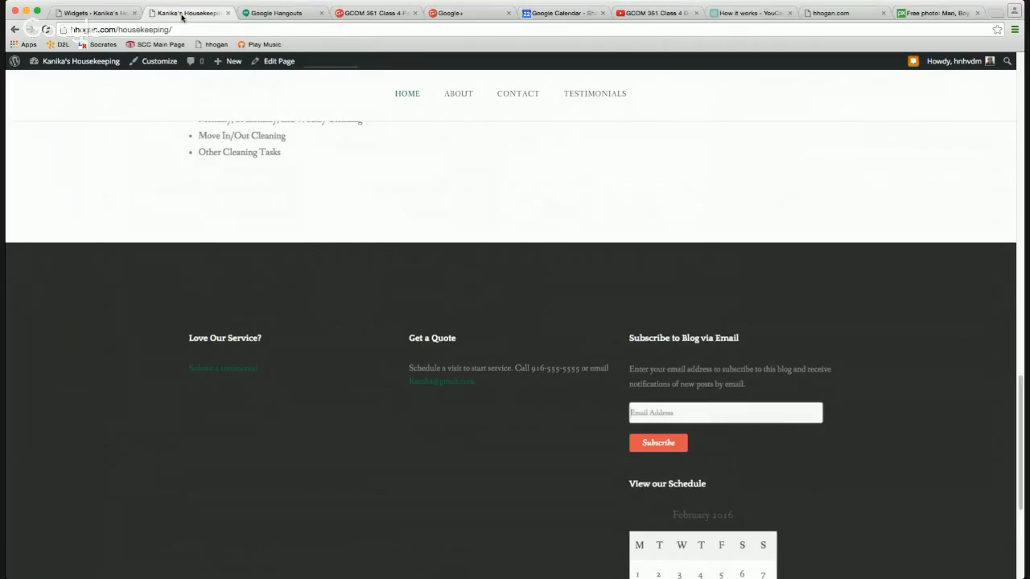
left_click(96, 14)
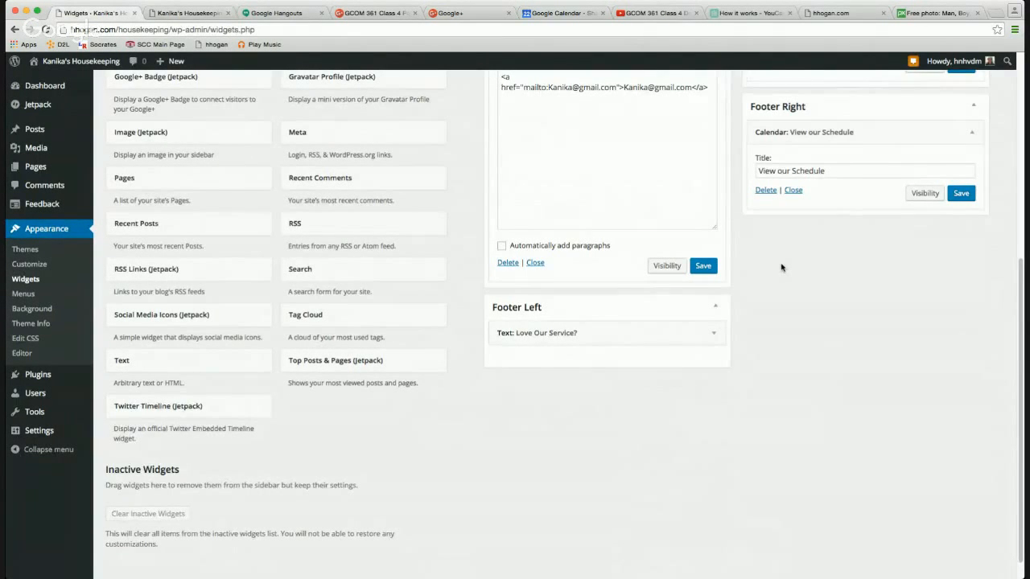
scroll(780, 267, "up", 1)
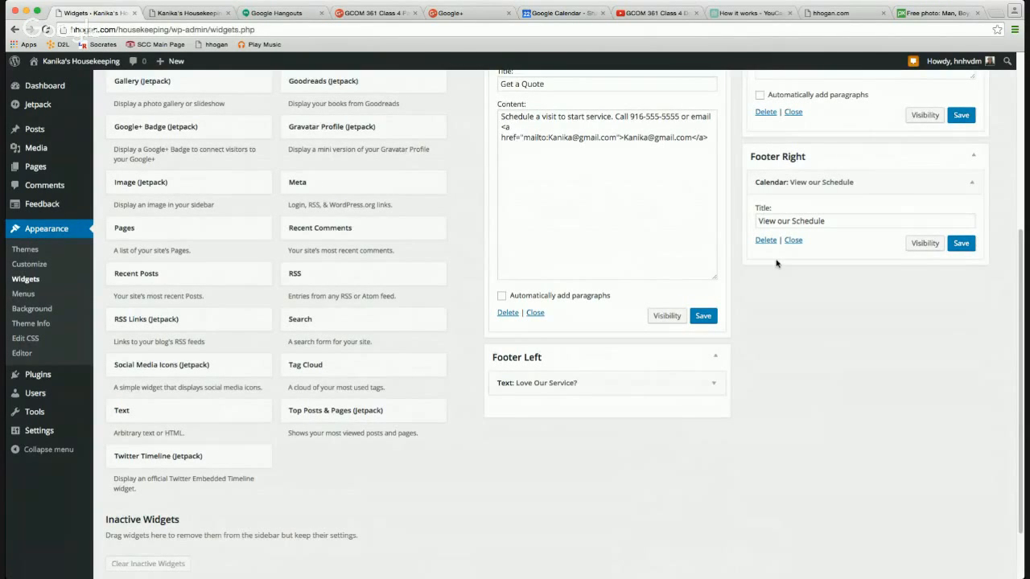
scroll(777, 263, "up", 6)
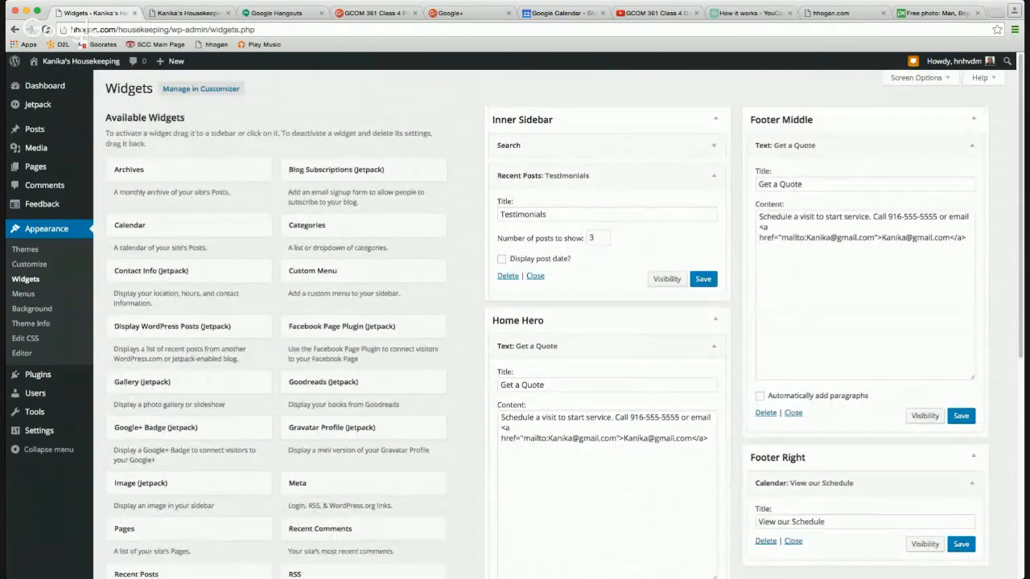
left_click(170, 14)
scroll(359, 207, "up", 1)
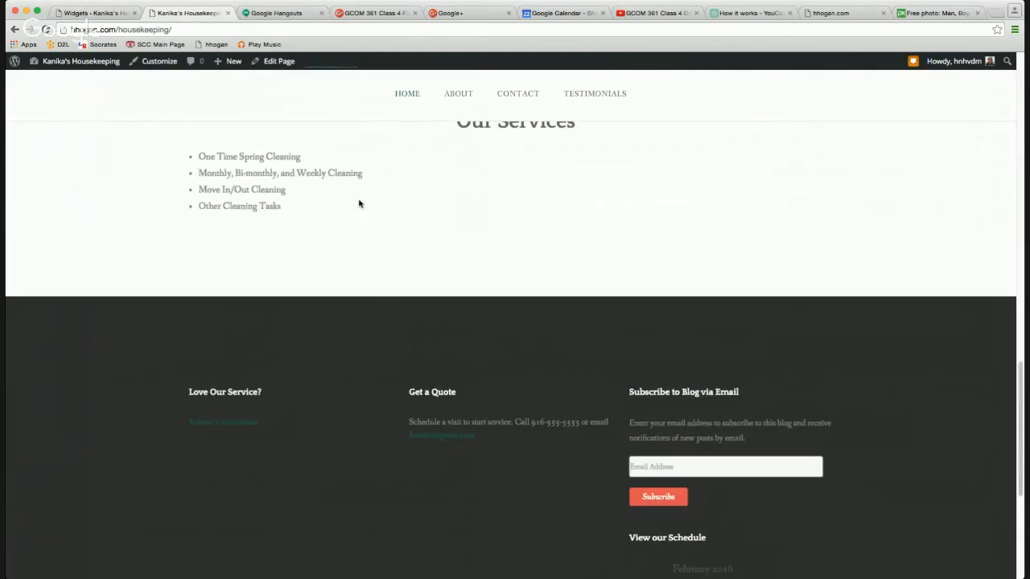
Refresh the live site to show the updated footer, then go to ABOUT in the menu.
left_click(46, 29)
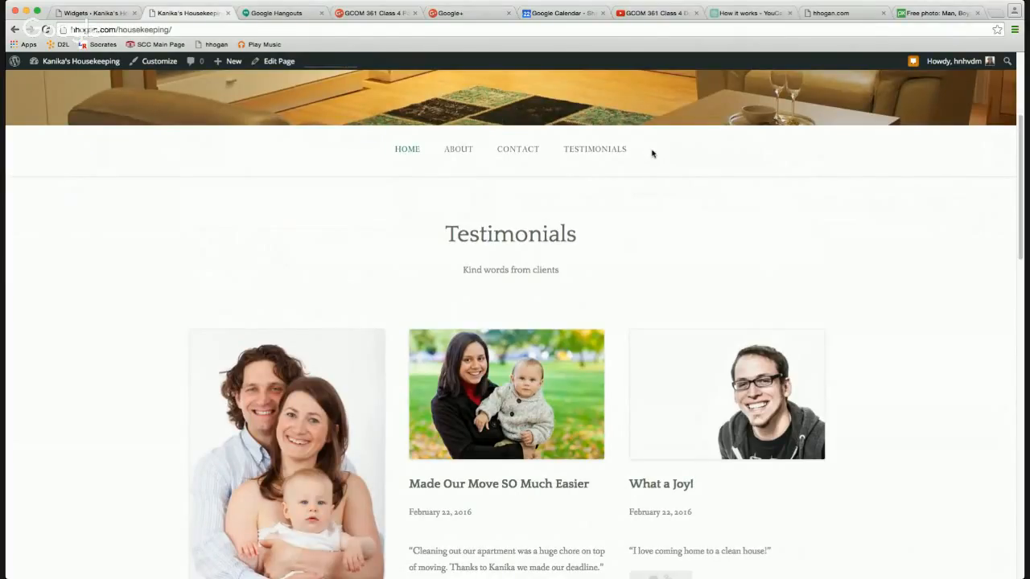
left_click(458, 153)
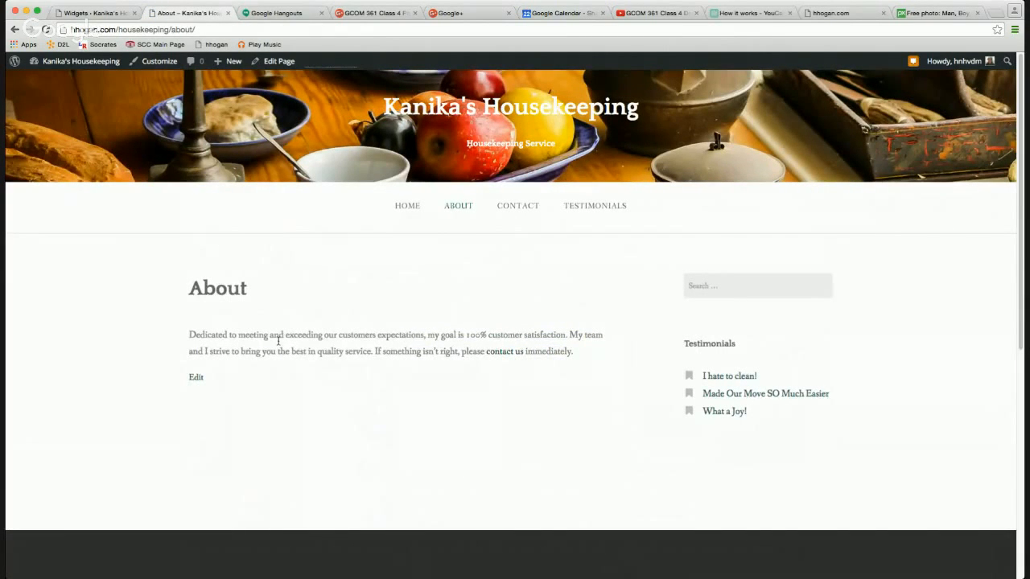
Switch the About page template to Full Width, update it, and view the page.
left_click(271, 64)
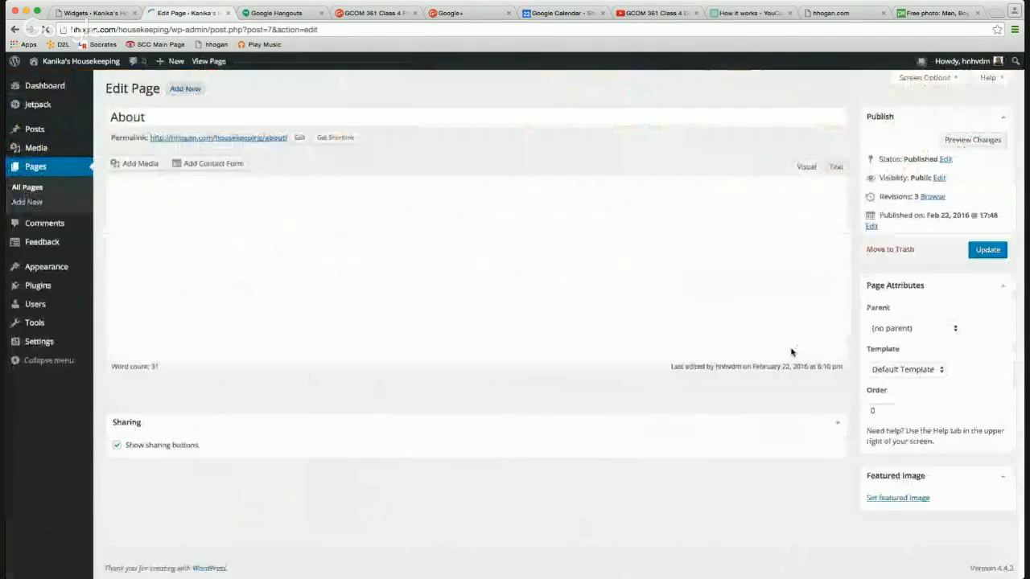
left_click(940, 370)
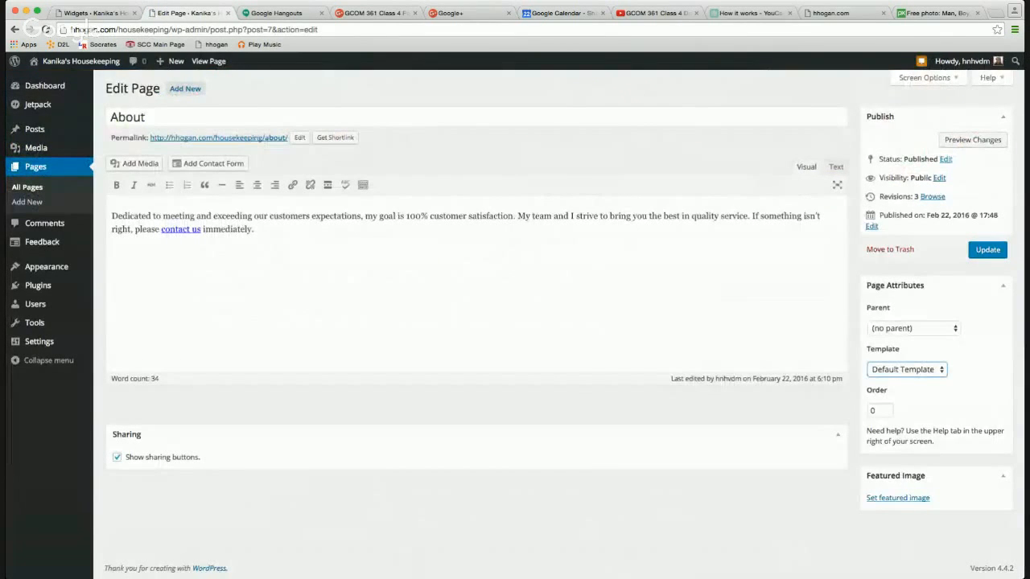
left_click(949, 333)
left_click(984, 250)
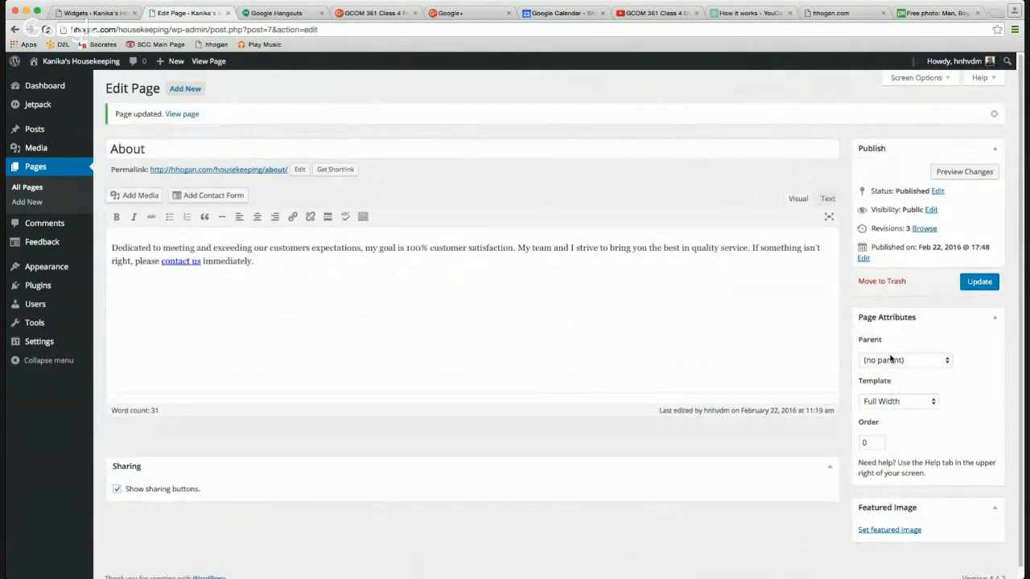
left_click(188, 115)
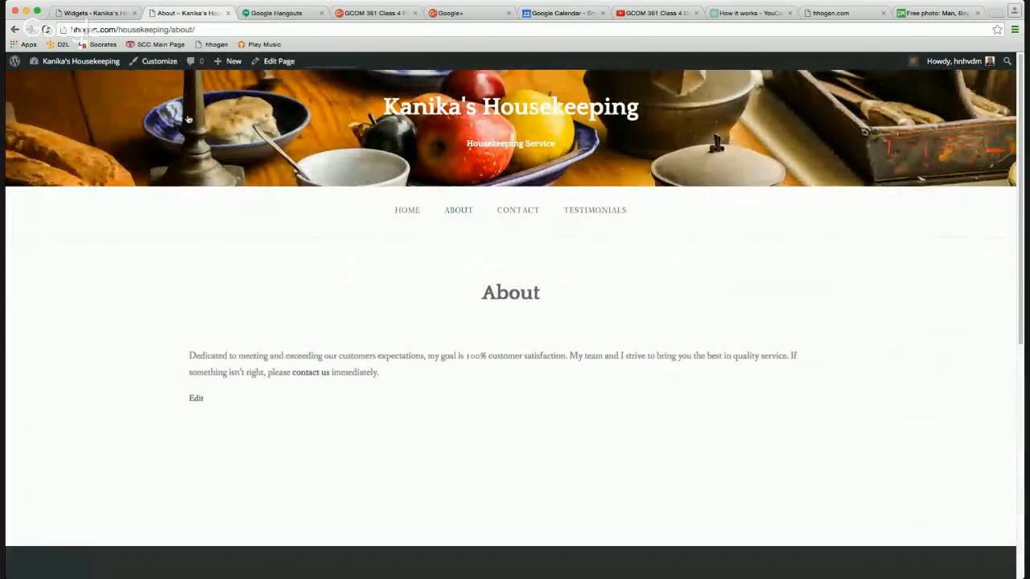
Scroll to the About page footer and inspect the 'Submit a testimonial' link in DevTools.
scroll(426, 318, "down", 4)
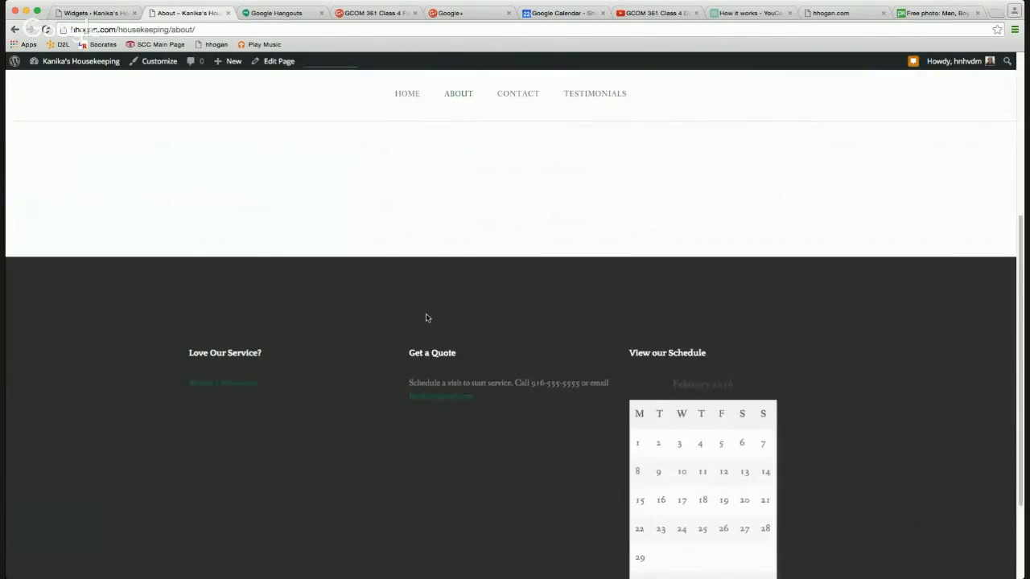
scroll(423, 344, "down", 3)
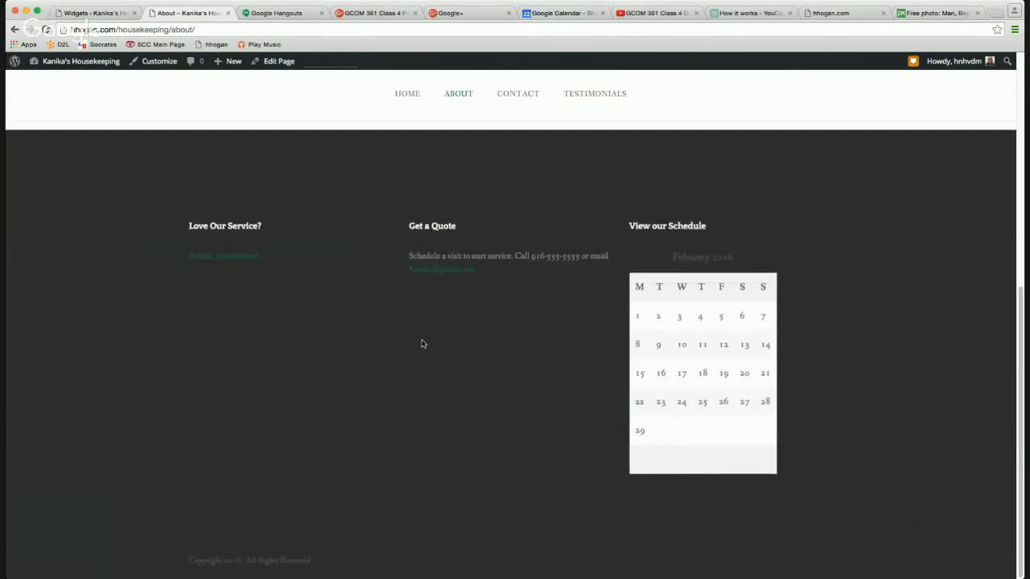
scroll(422, 344, "up", 10)
scroll(435, 334, "down", 2)
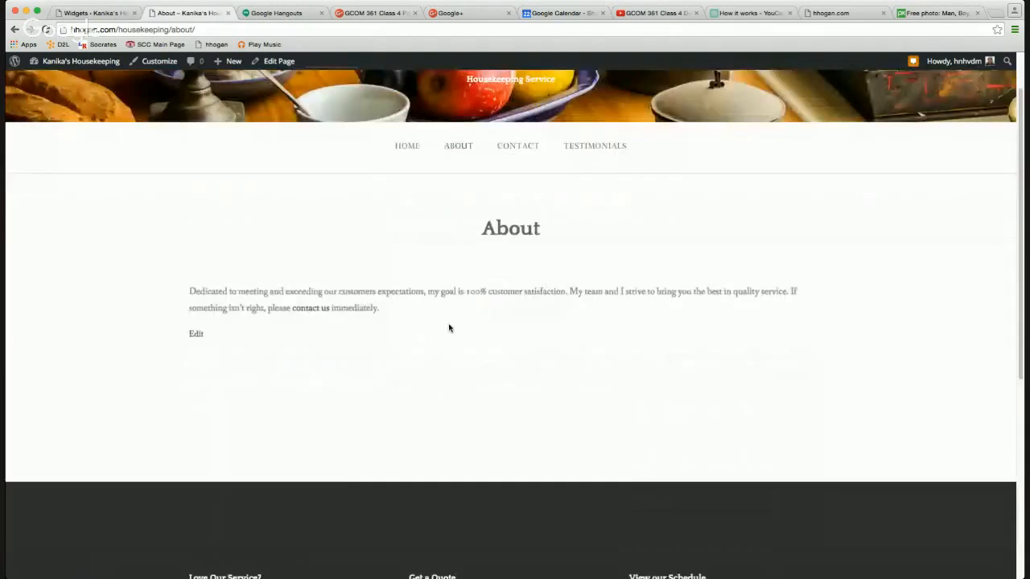
scroll(449, 327, "down", 3)
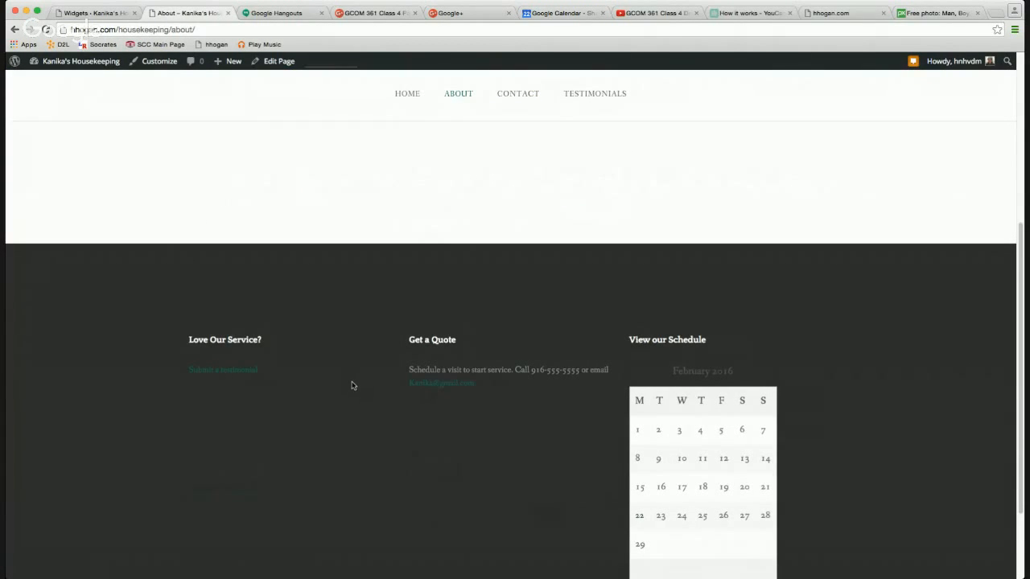
triple_click(253, 372)
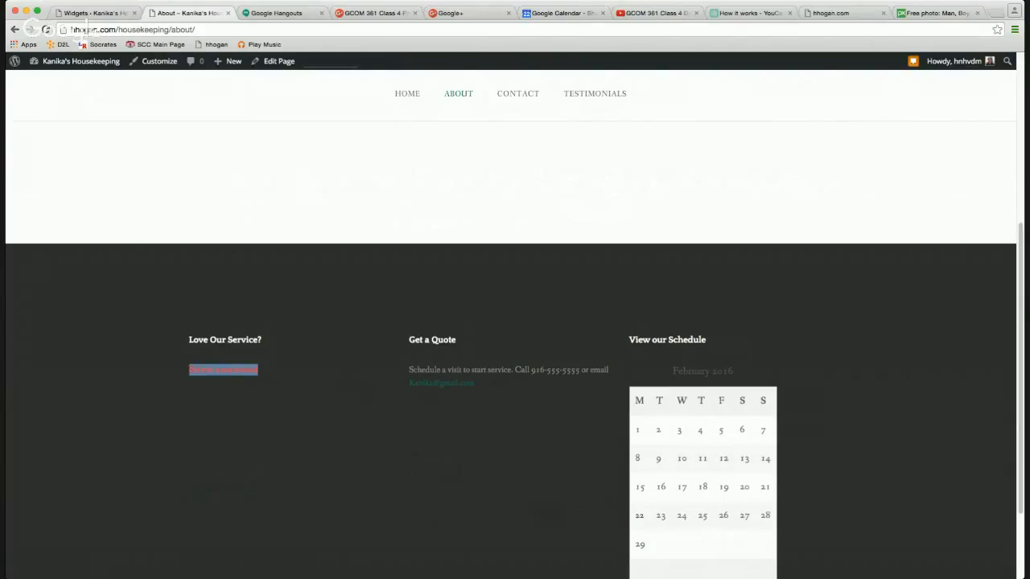
key("super+alt+i")
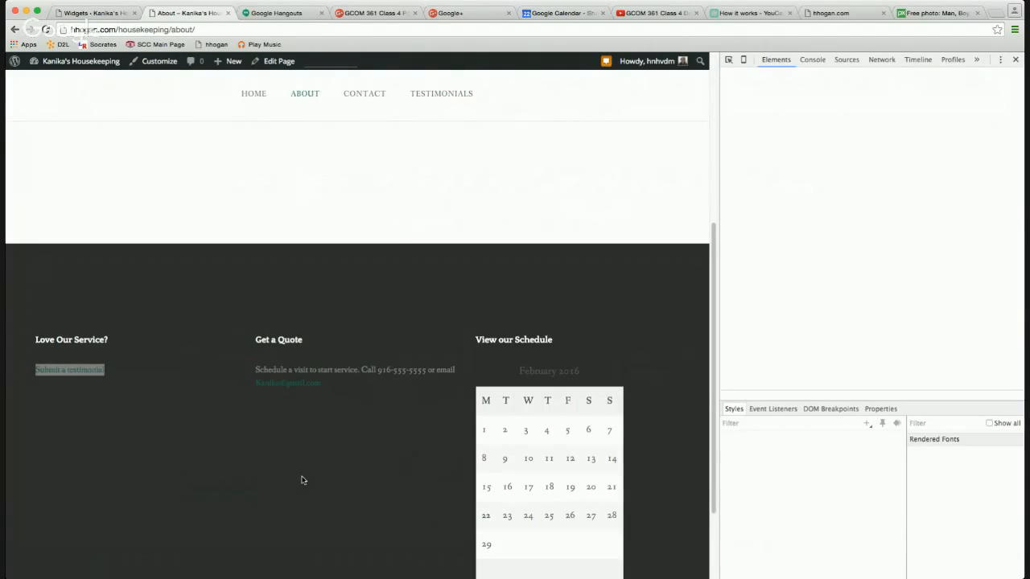
Review the footer markup revealing the /housekeeping/submit-a-testimonial link, then return to Widgets.
scroll(479, 338, "up", 5)
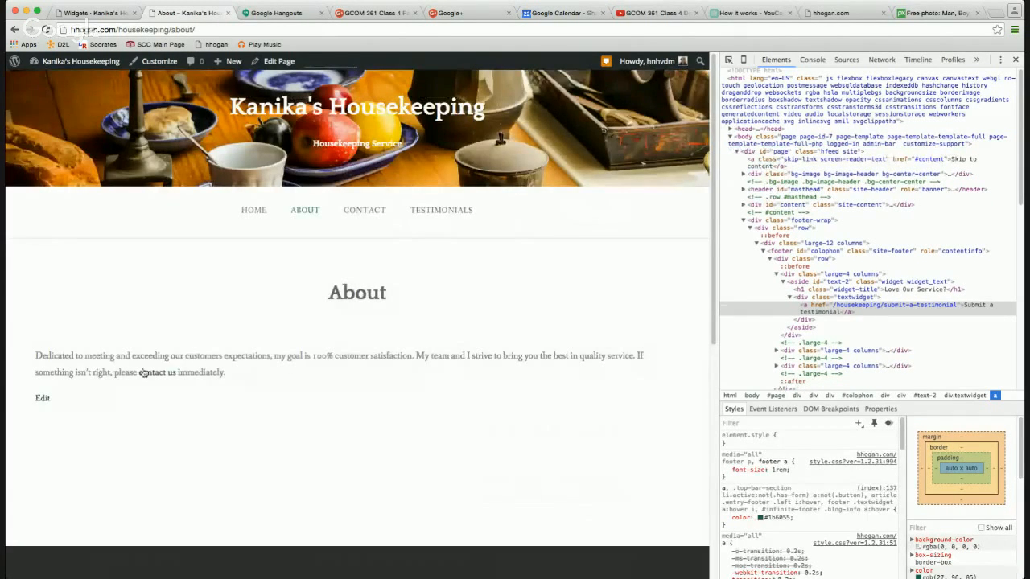
scroll(303, 357, "down", 3)
scroll(303, 357, "down", 4)
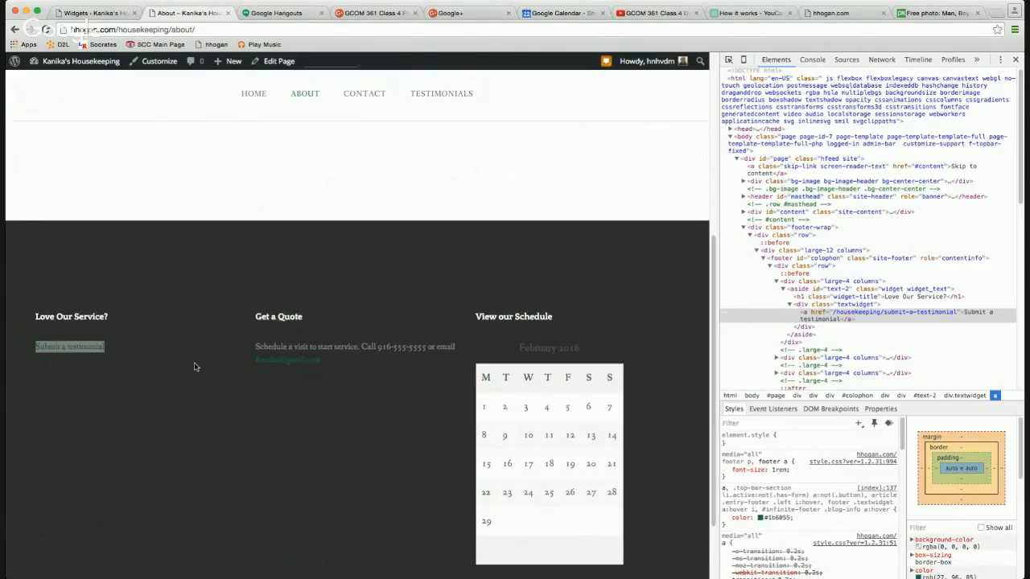
scroll(197, 366, "up", 6)
scroll(204, 354, "down", 8)
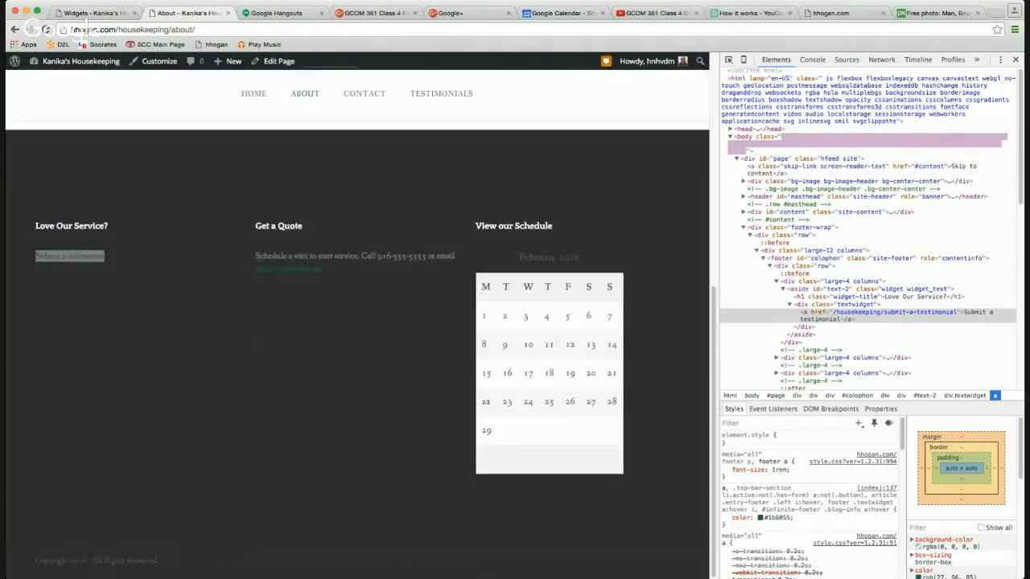
left_click(201, 200)
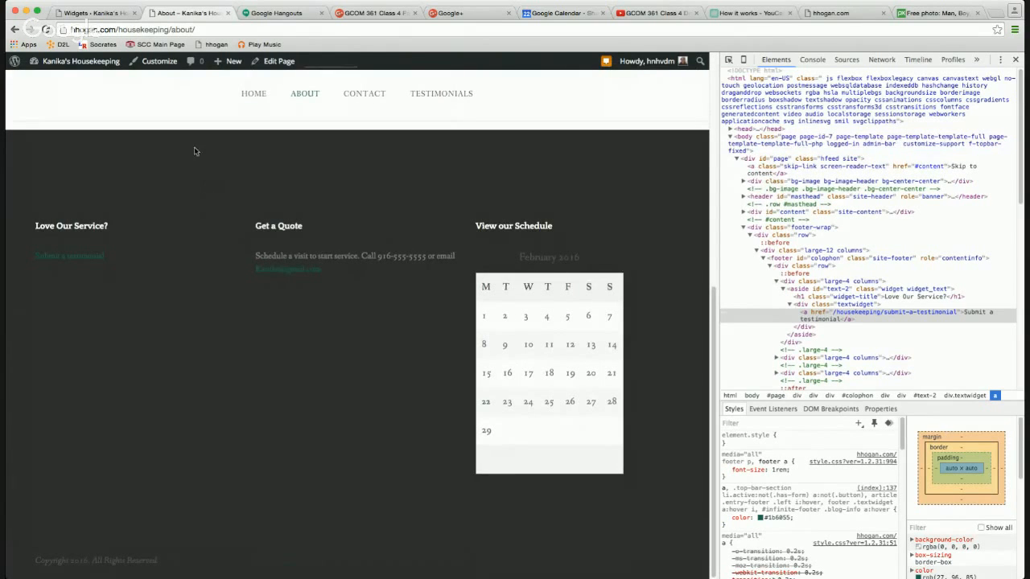
left_click(114, 20)
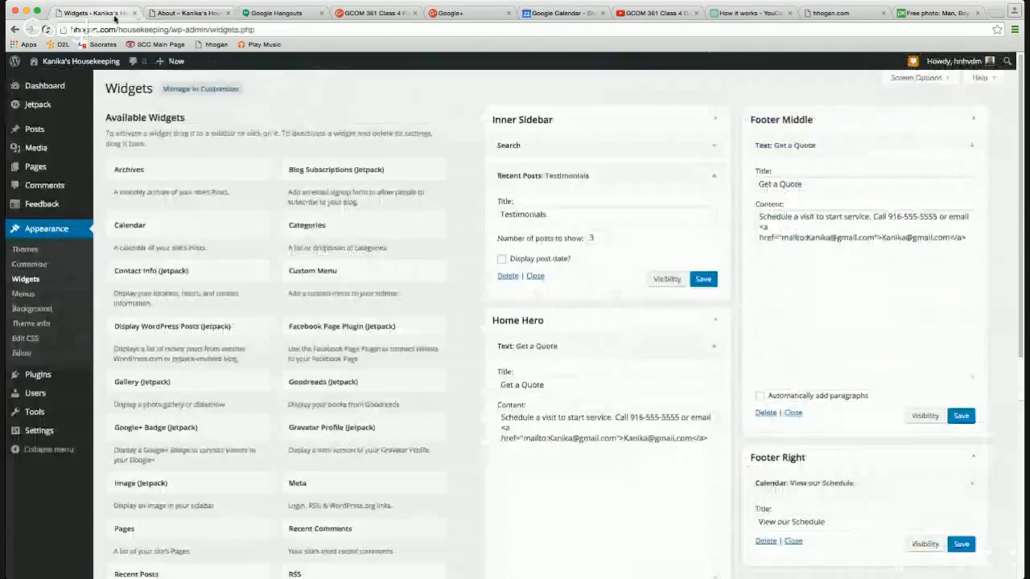
In the Customizer's Colors, try a grey background, then revert it to white.
left_click(46, 265)
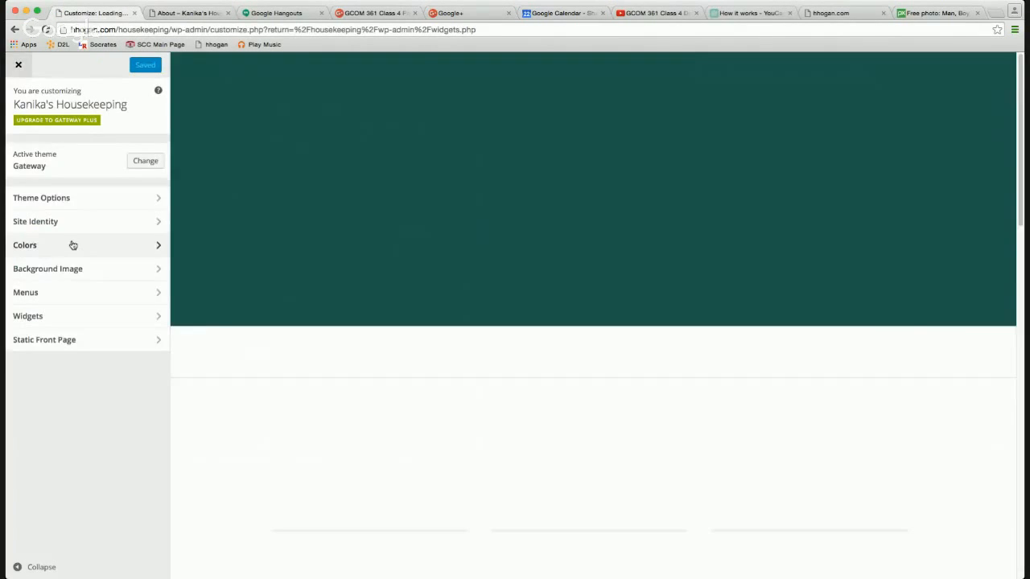
left_click(71, 245)
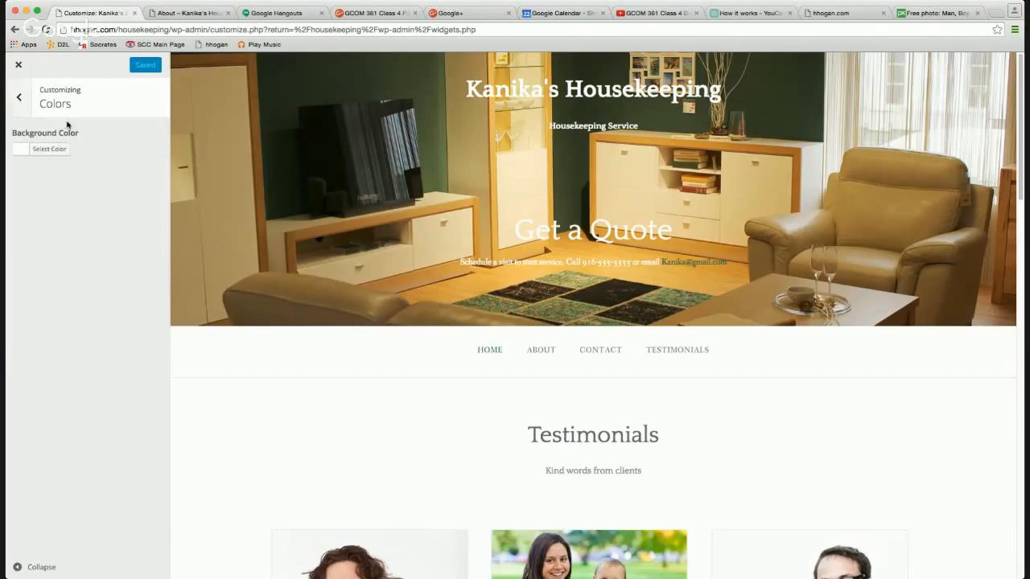
left_click(50, 149)
left_click(80, 190)
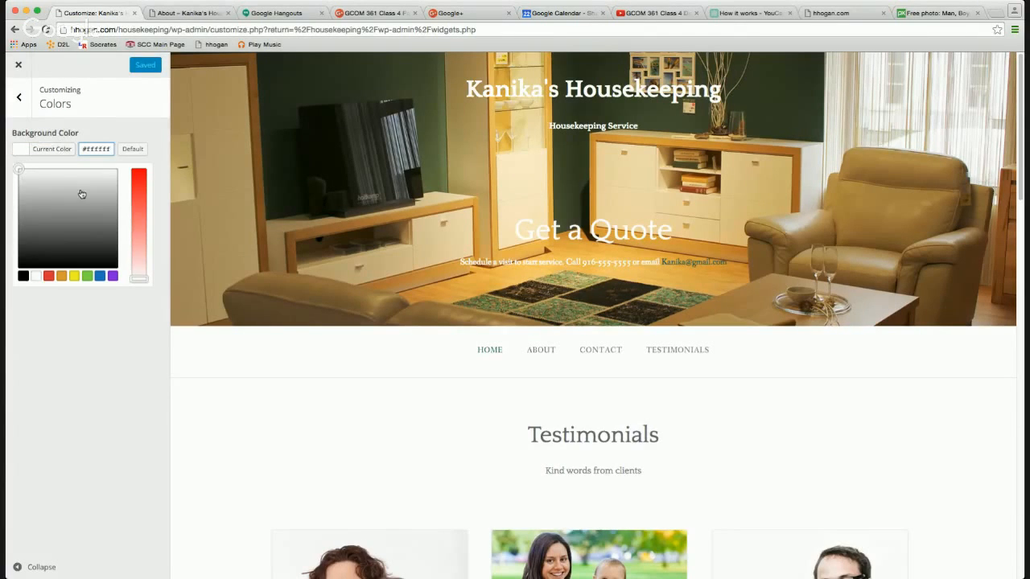
left_click(21, 170)
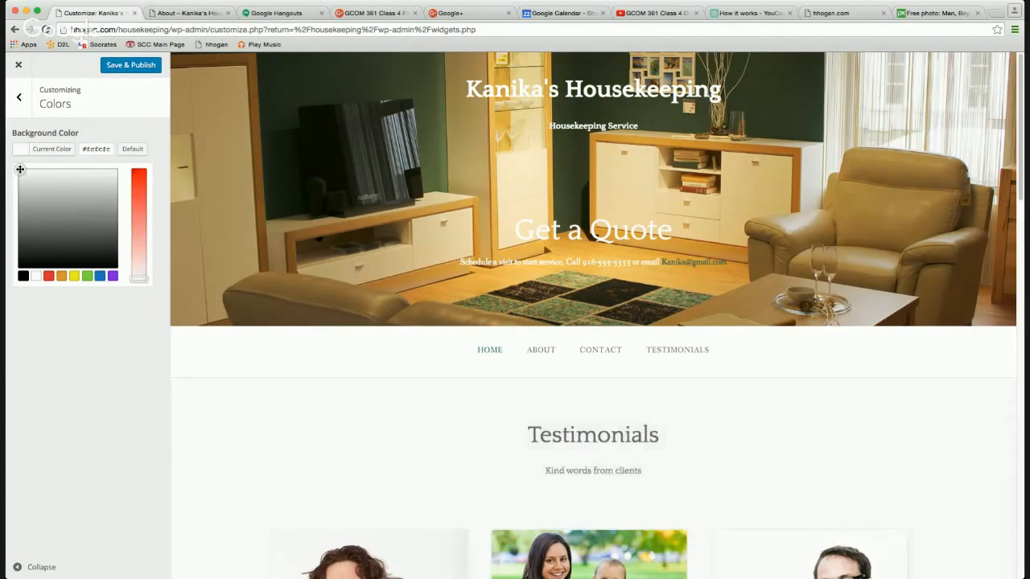
left_click(18, 96)
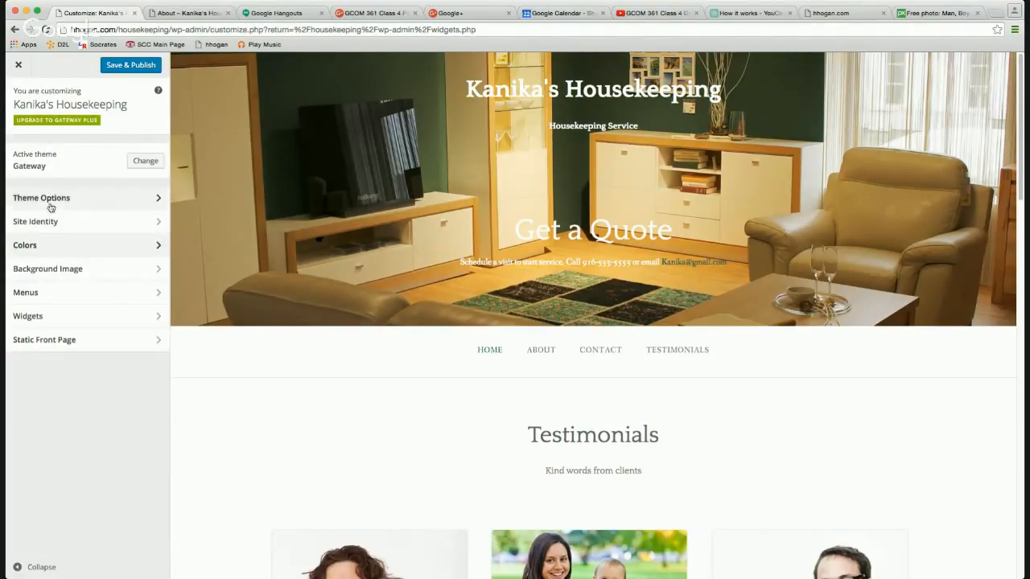
Browse the Site Identity, Colors, Background Image, Menus and Static Front Page settings without changes.
left_click(50, 222)
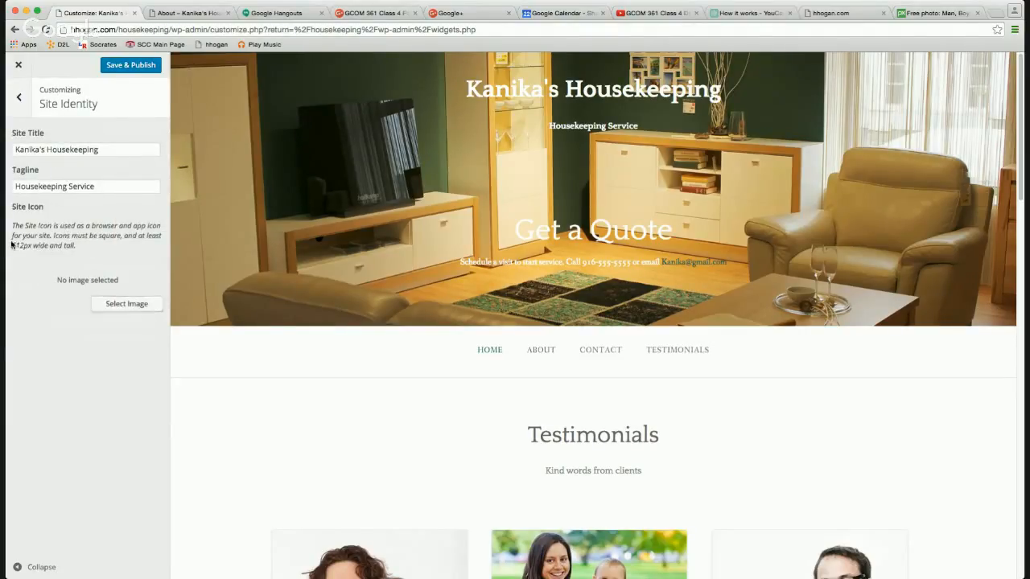
left_click(31, 96)
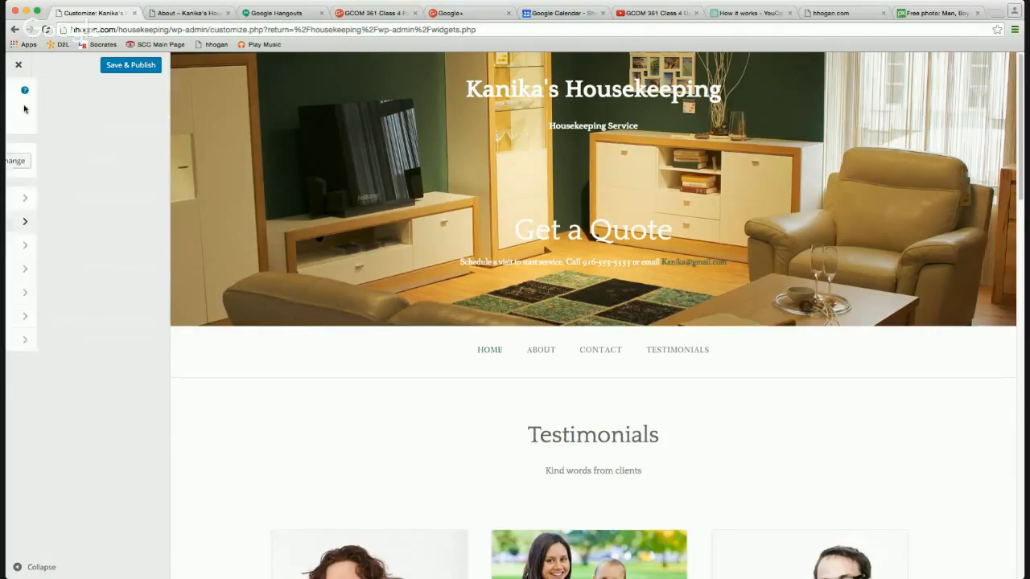
left_click(48, 252)
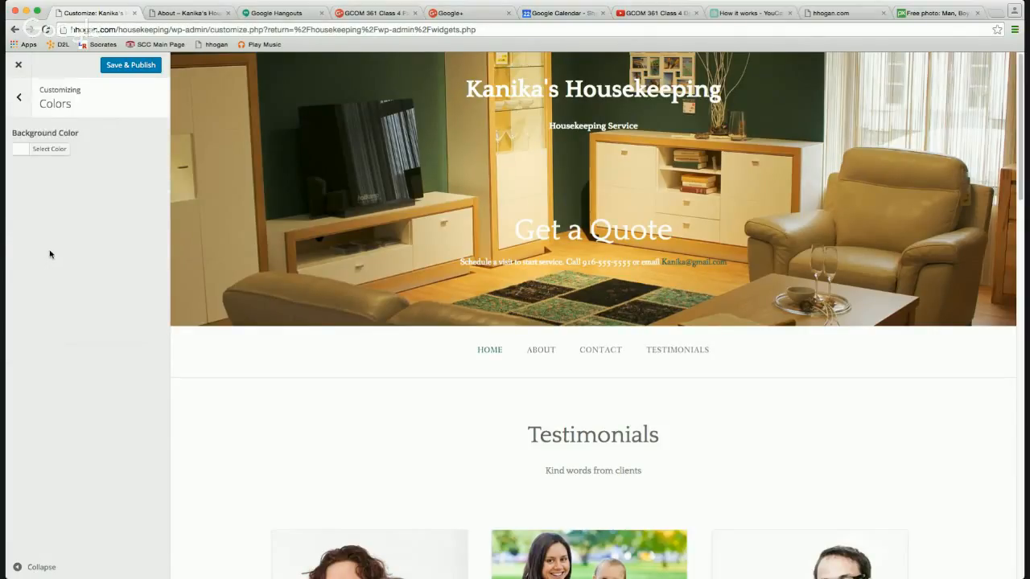
left_click(19, 98)
left_click(67, 277)
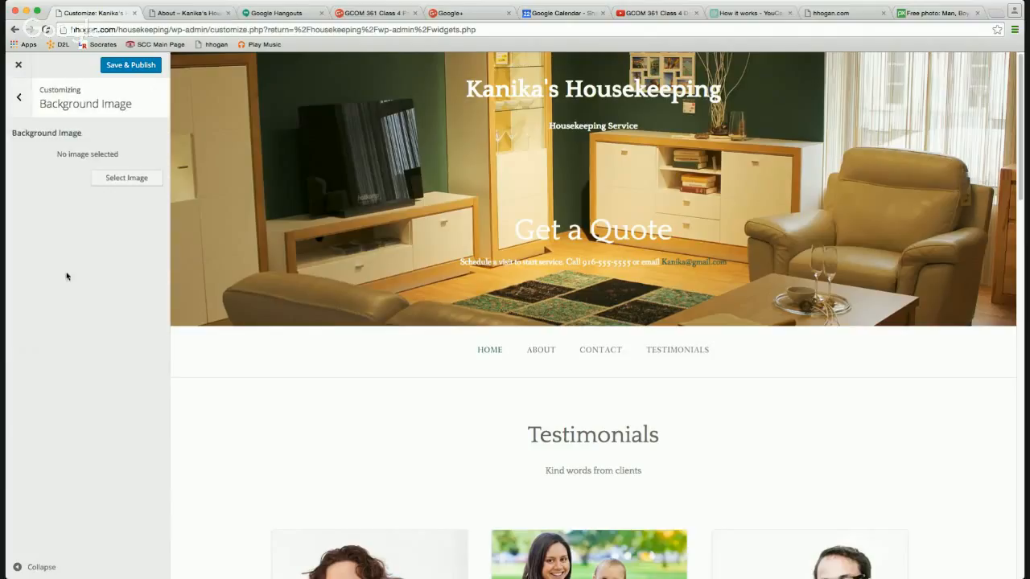
left_click(19, 97)
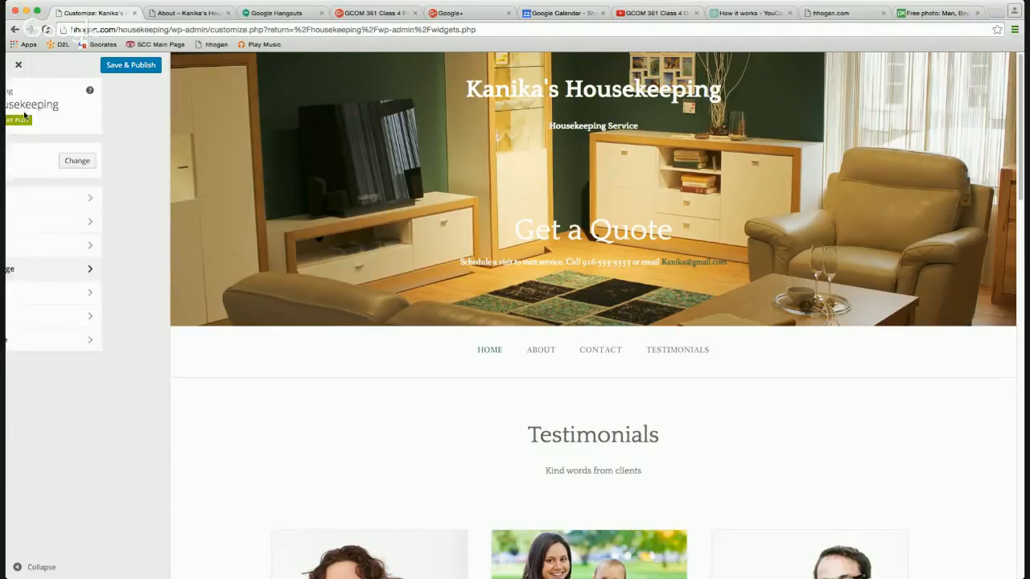
left_click(27, 297)
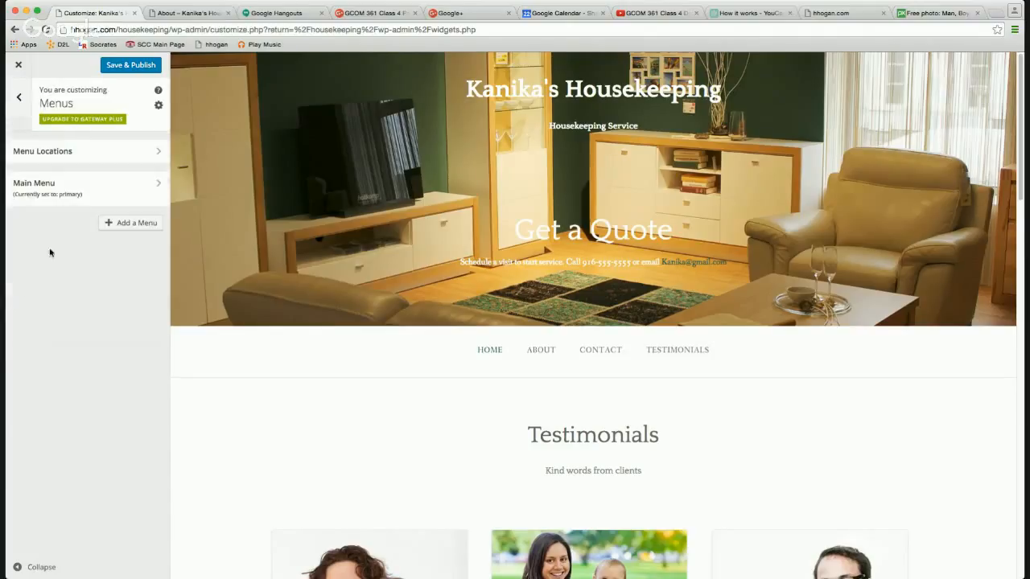
left_click(19, 98)
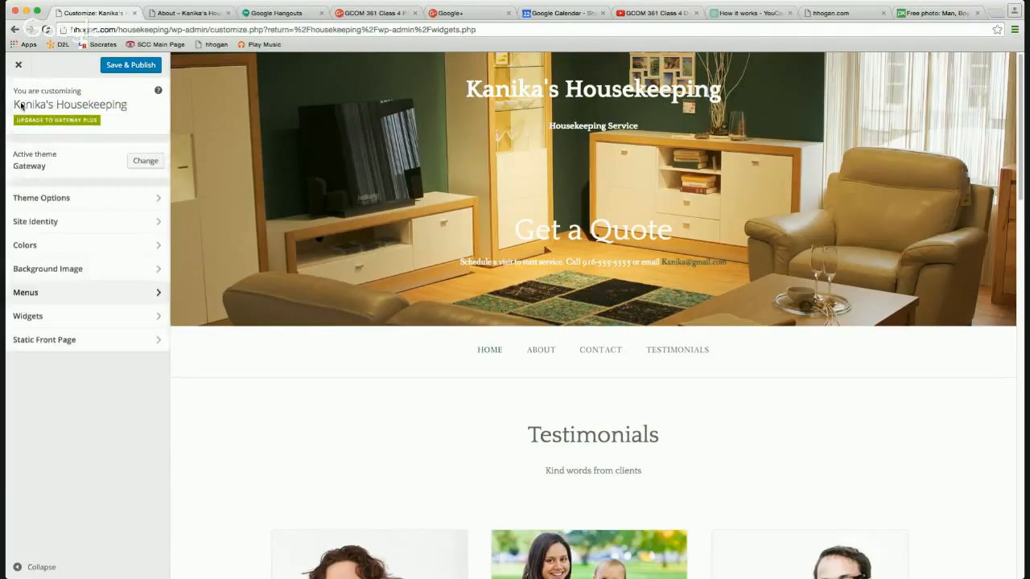
left_click(46, 341)
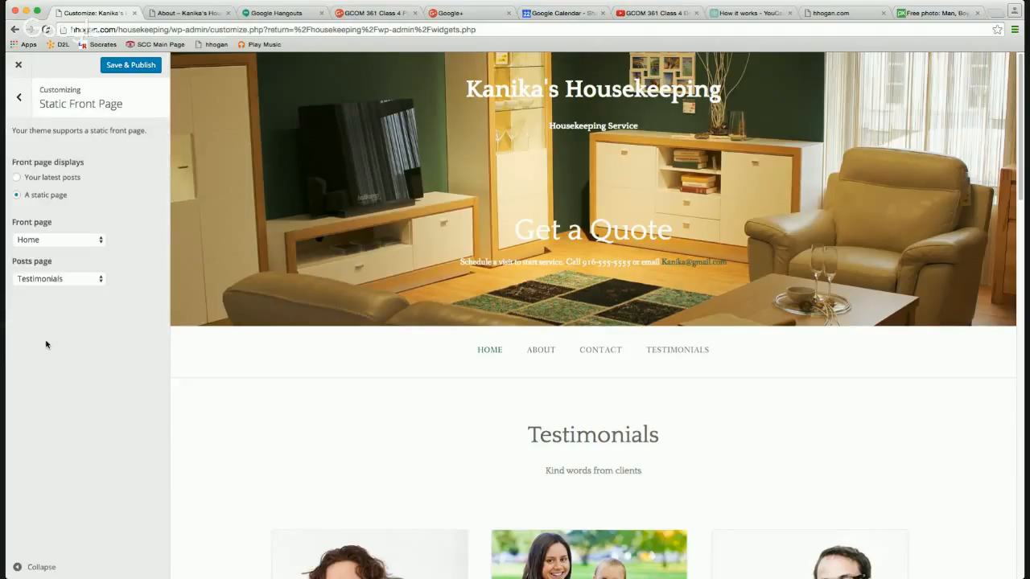
left_click(19, 97)
Review the Theme Options Footer and Colors settings, then close the Customizer unsaved.
left_click(78, 197)
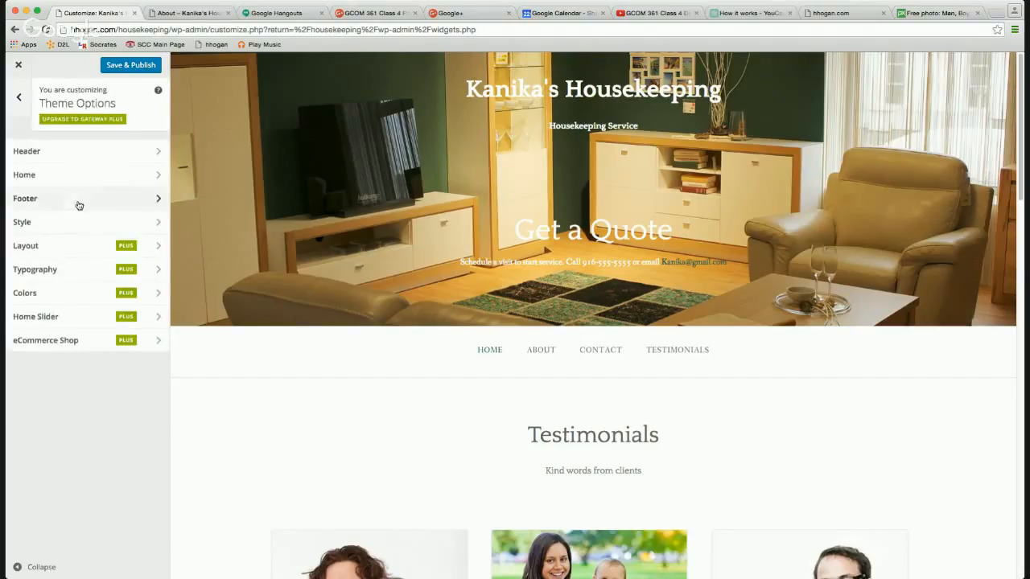
left_click(78, 197)
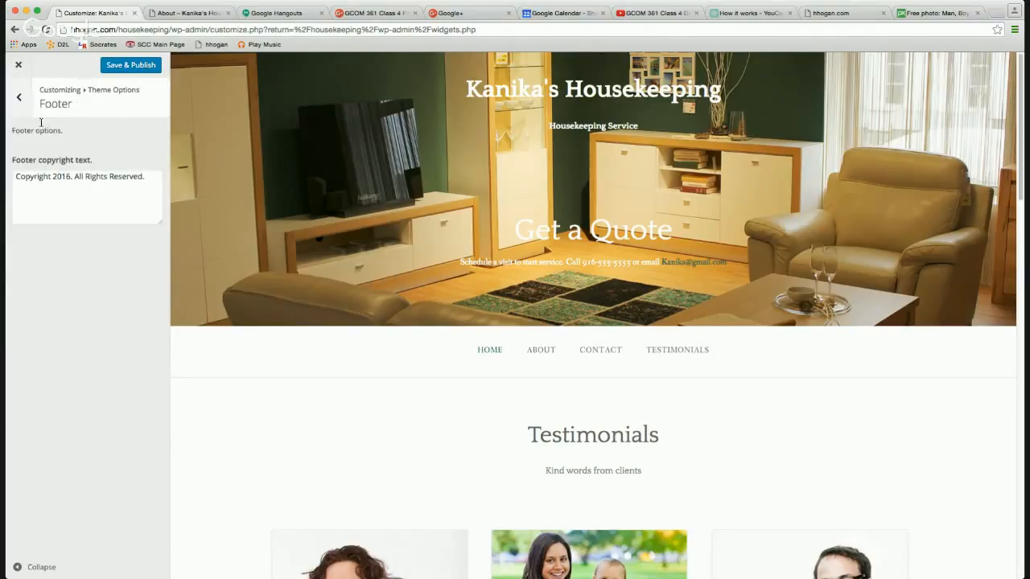
left_click(24, 101)
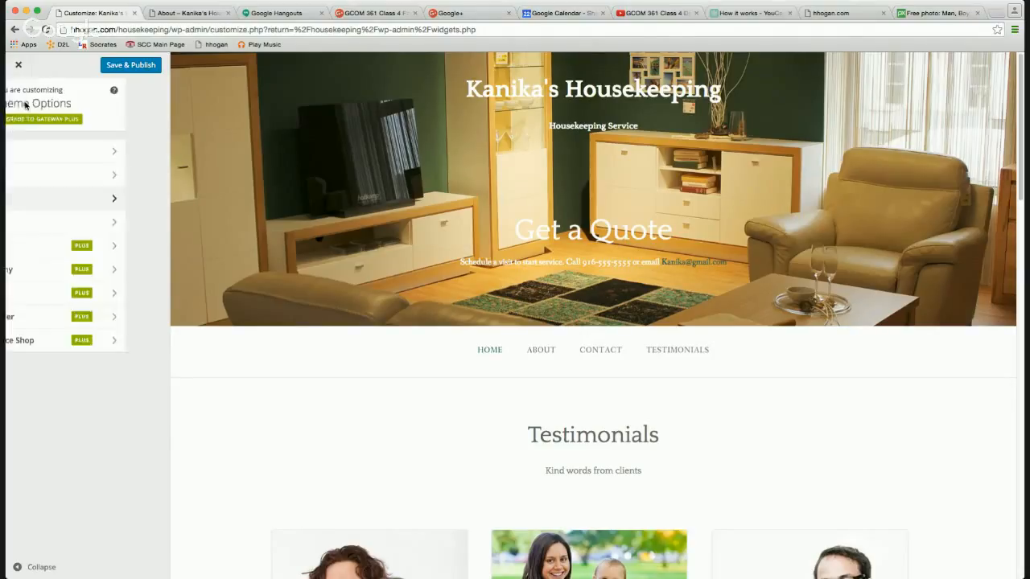
left_click(54, 294)
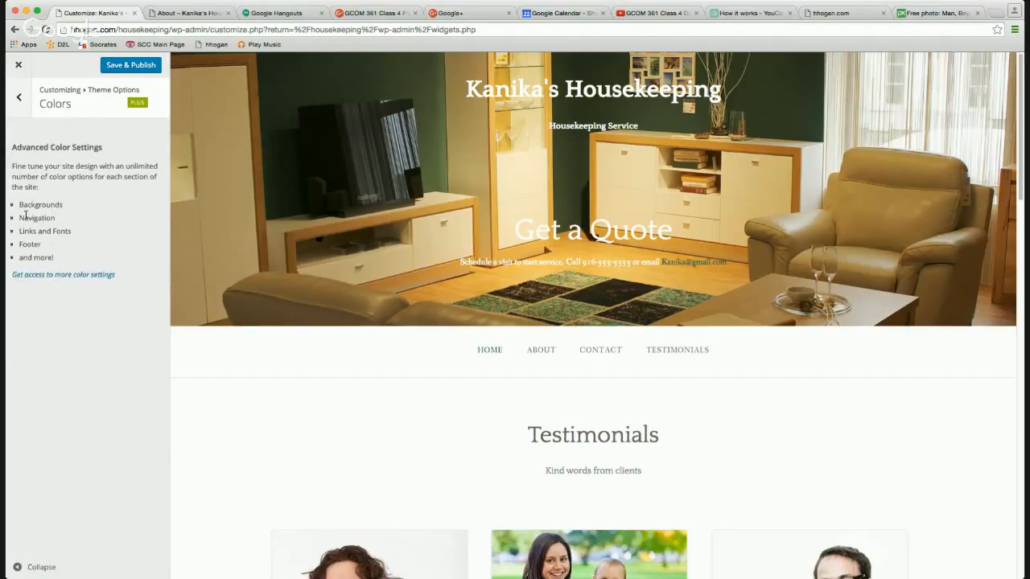
left_click_drag(19, 204, 58, 255)
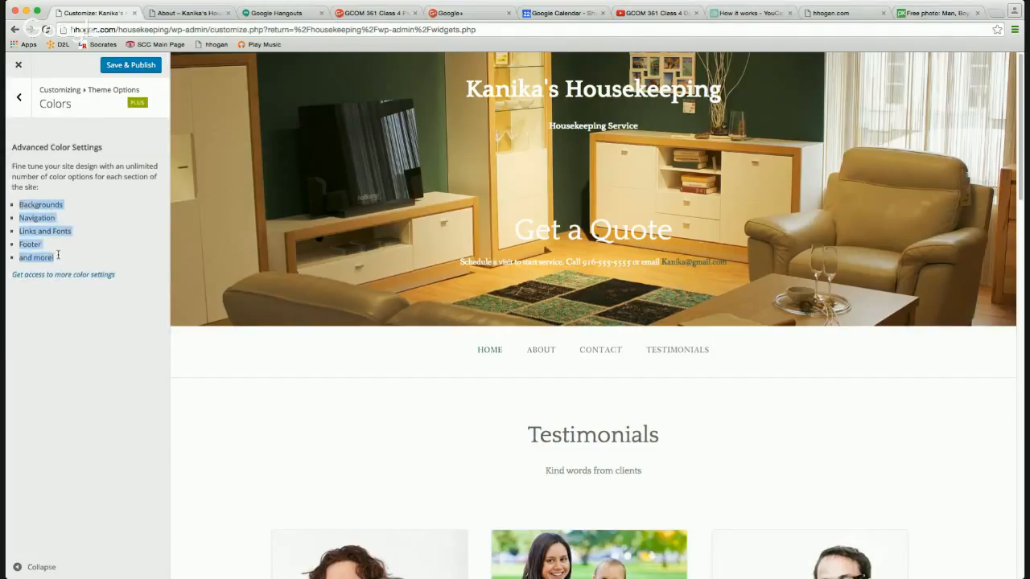
left_click(19, 97)
left_click(19, 97)
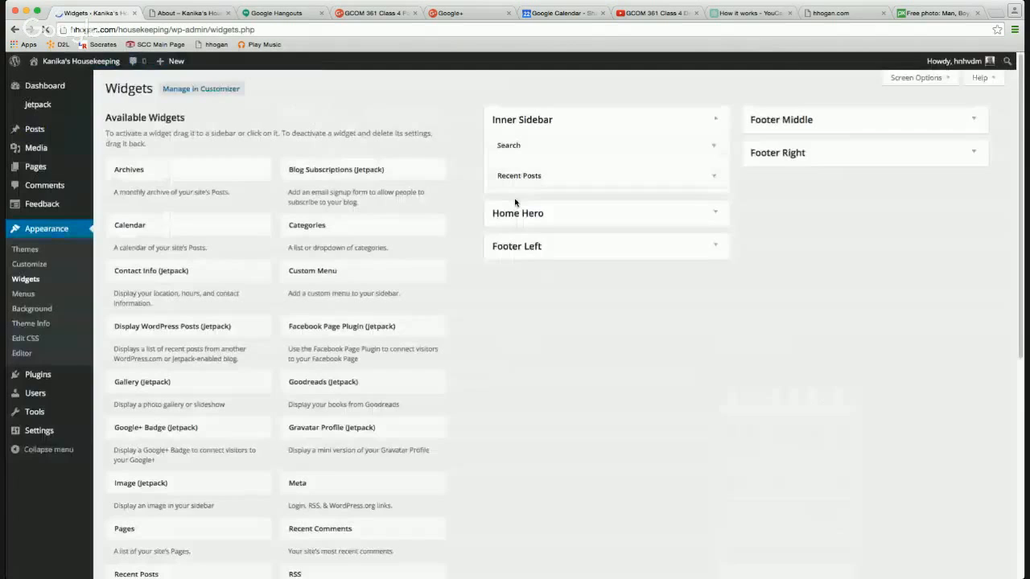
left_click(191, 14)
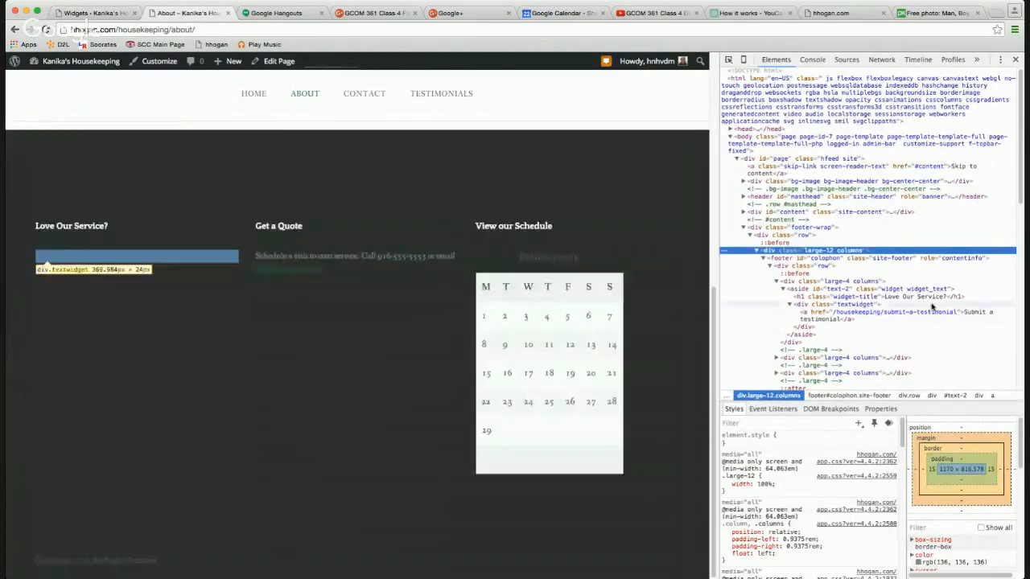
Select the footer's div.footer-wrap element in the Elements panel.
left_click(797, 251)
left_click(800, 258)
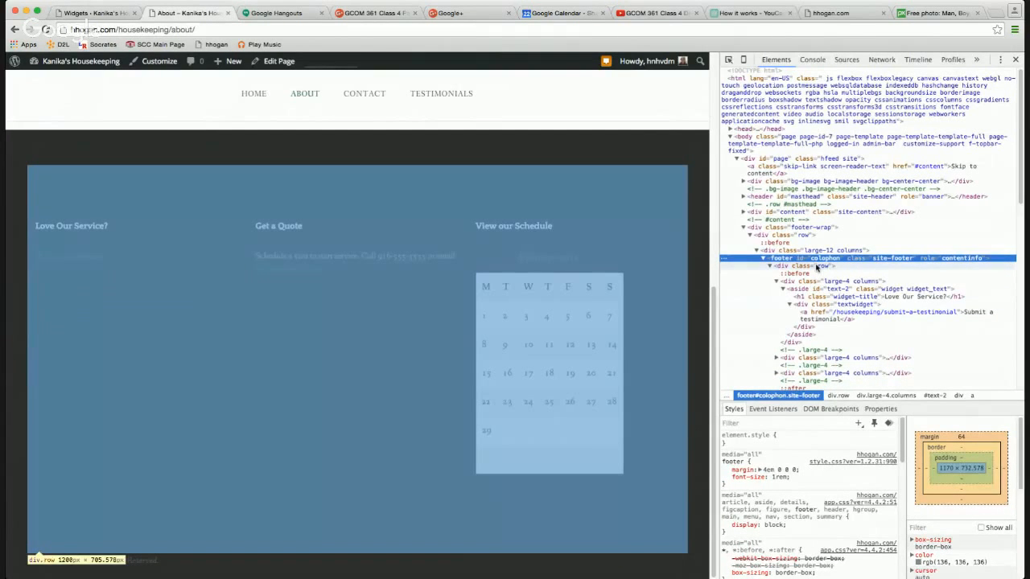
left_click(817, 266)
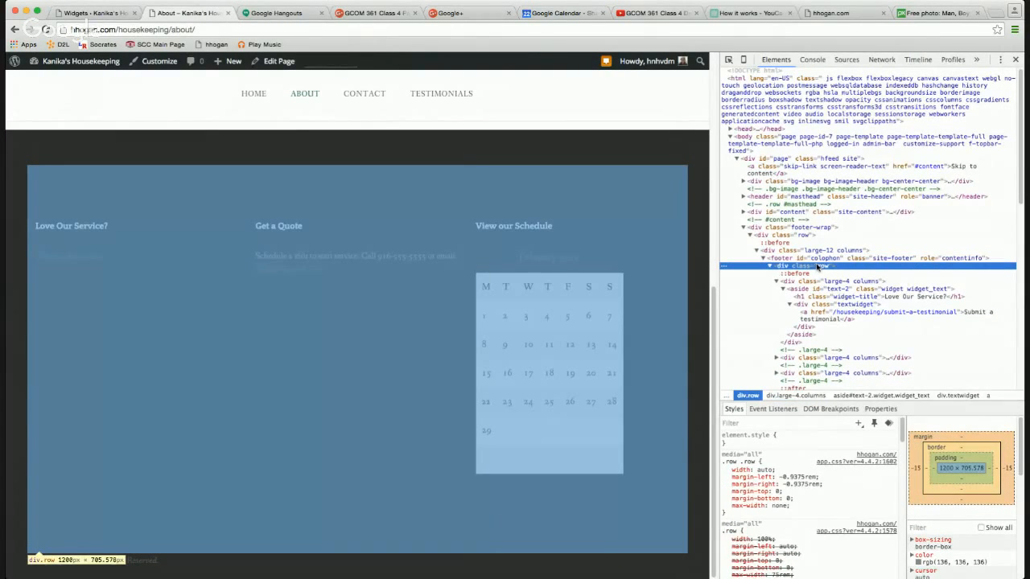
left_click(797, 229)
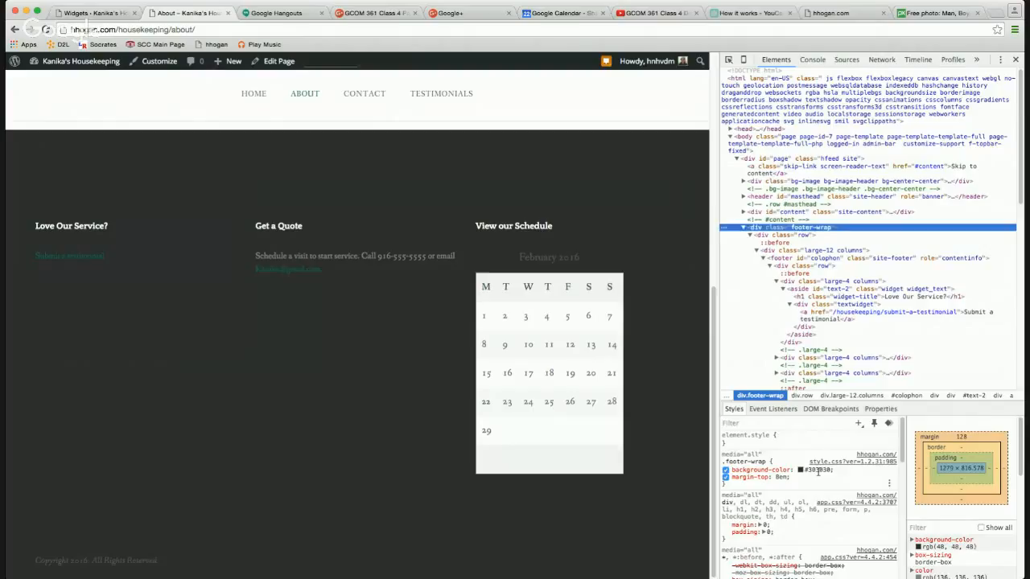
Change the footer-wrap background colour to #ccc and copy the rule.
left_click(818, 472)
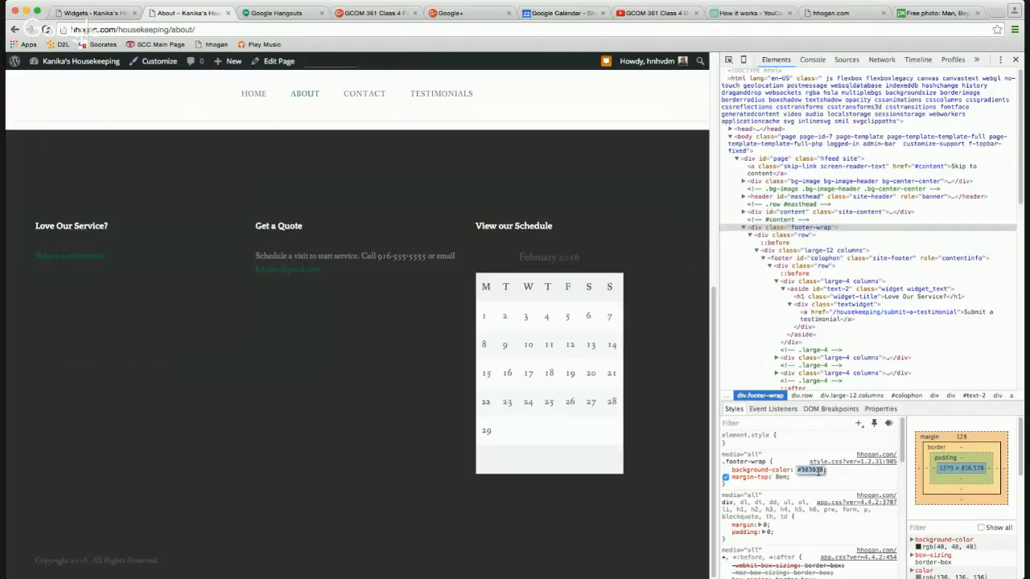
left_click(813, 470)
left_click_drag(802, 470, 829, 471)
type("#333")
key("BackSpace")
key("BackSpace")
key("BackSpace")
key("BackSpace")
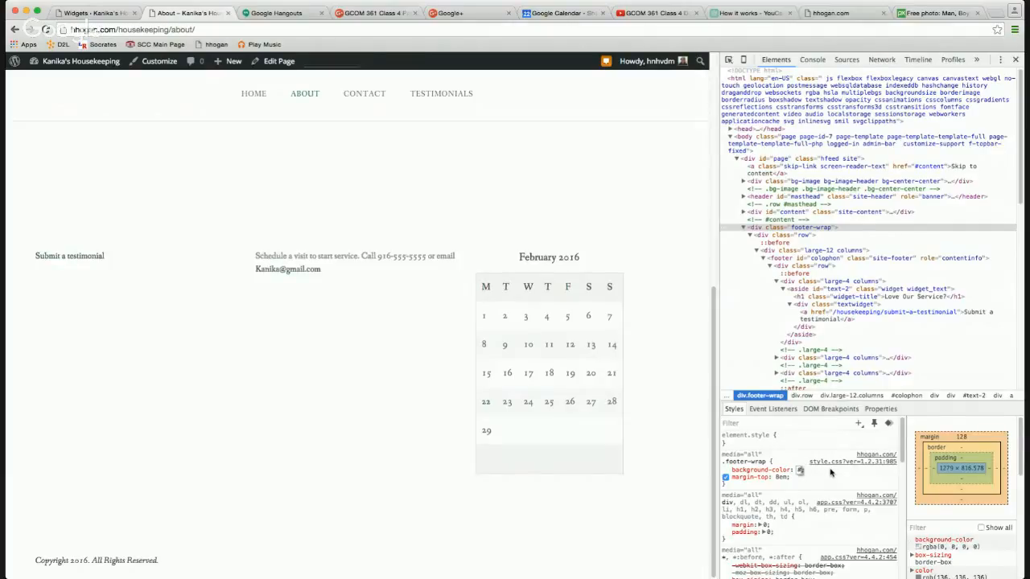
type("#ccc")
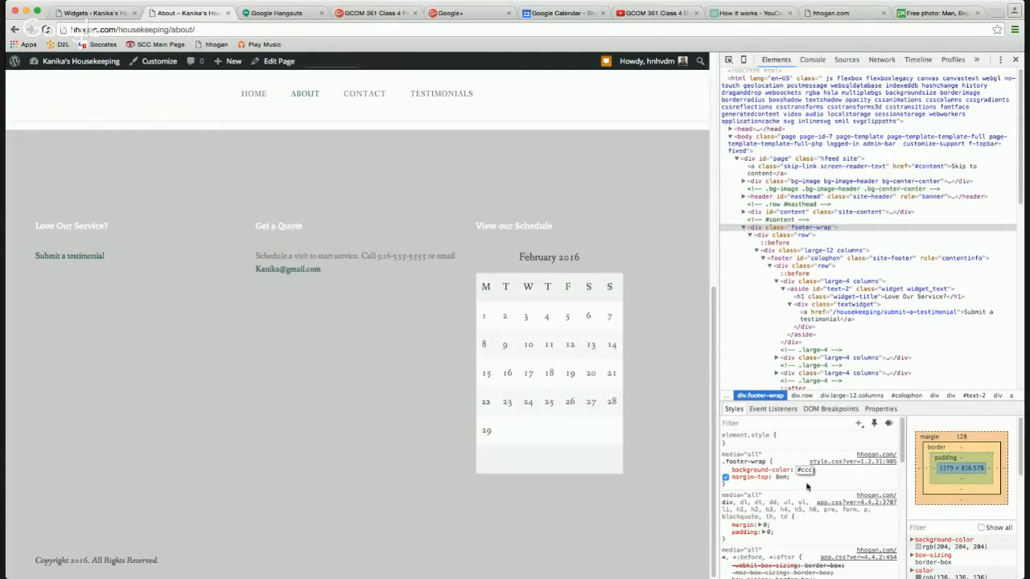
left_click_drag(825, 476, 721, 462)
key("super+c")
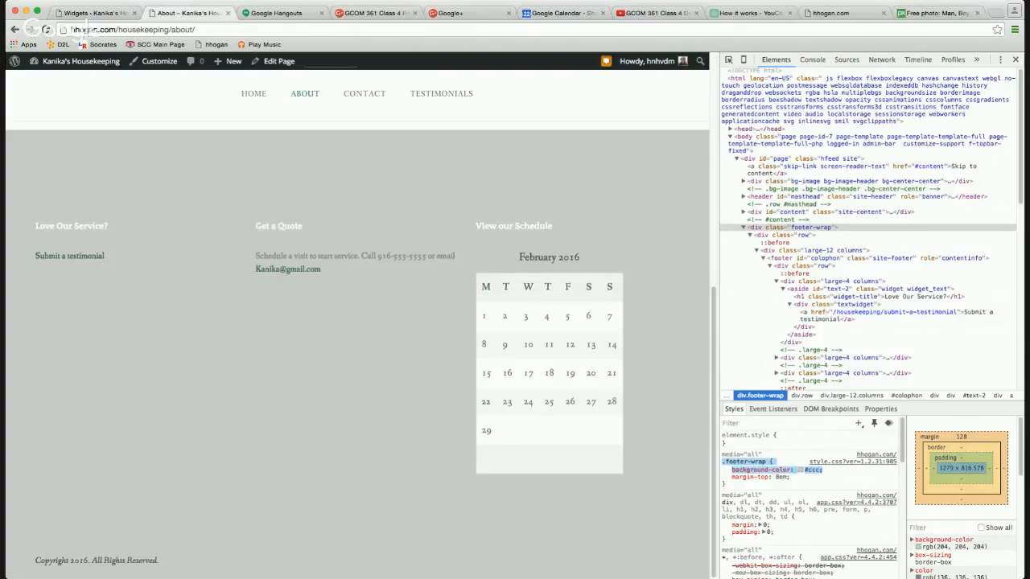
left_click(108, 13)
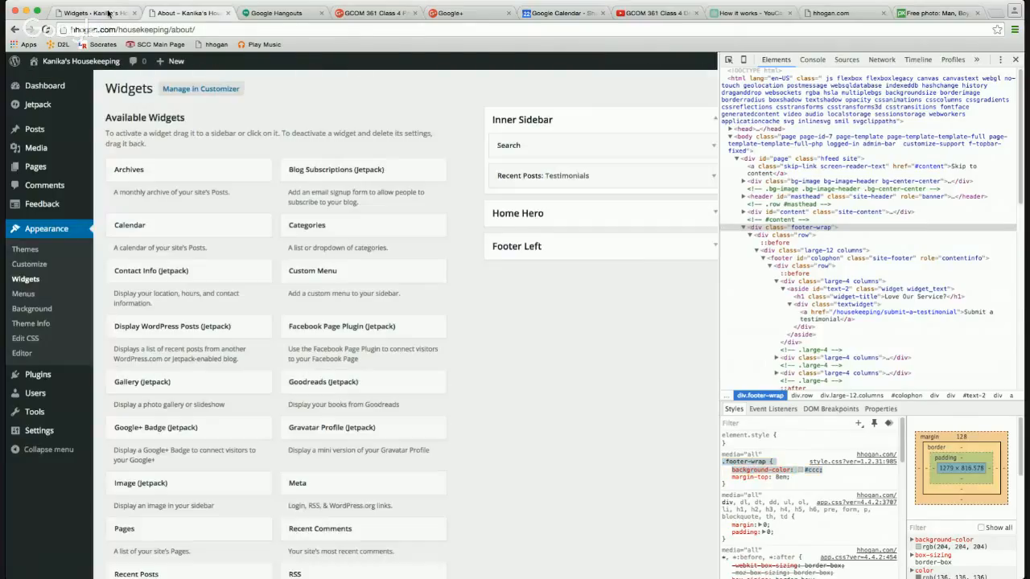
Paste the .footer-wrap #ccc background rule into Edit CSS, save, and reload the About page.
left_click(39, 338)
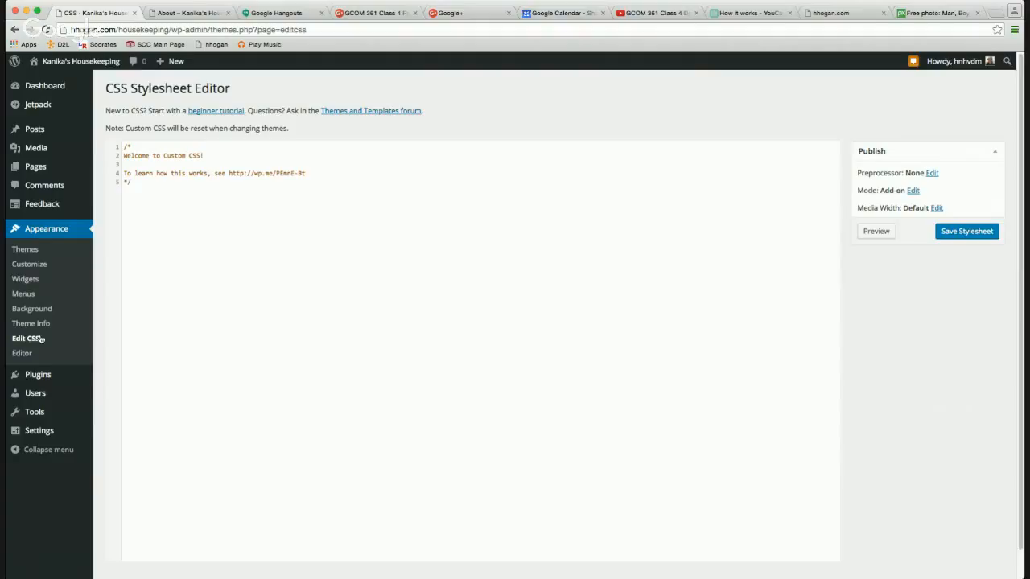
left_click(159, 221)
key("super+v")
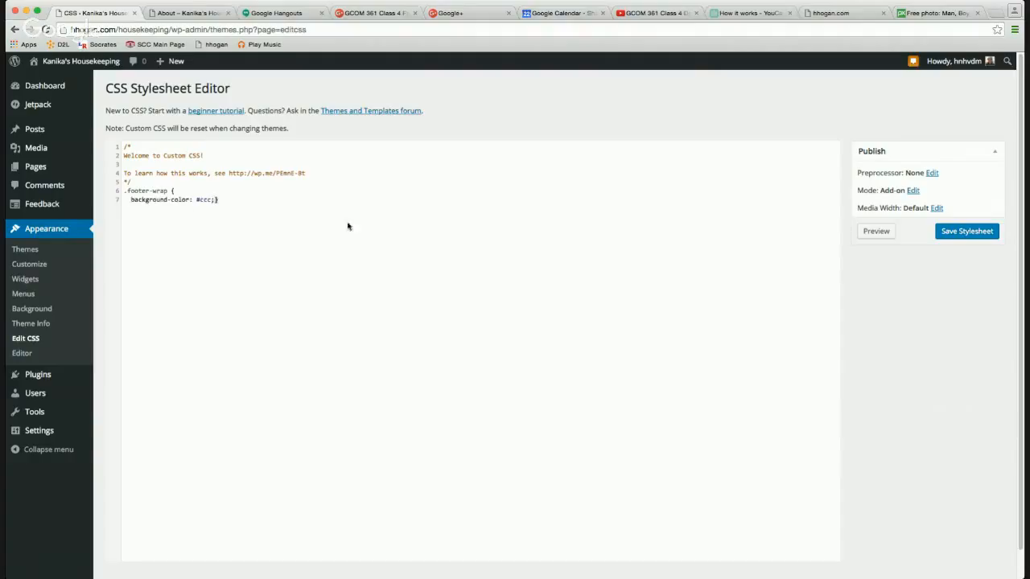
left_click(963, 233)
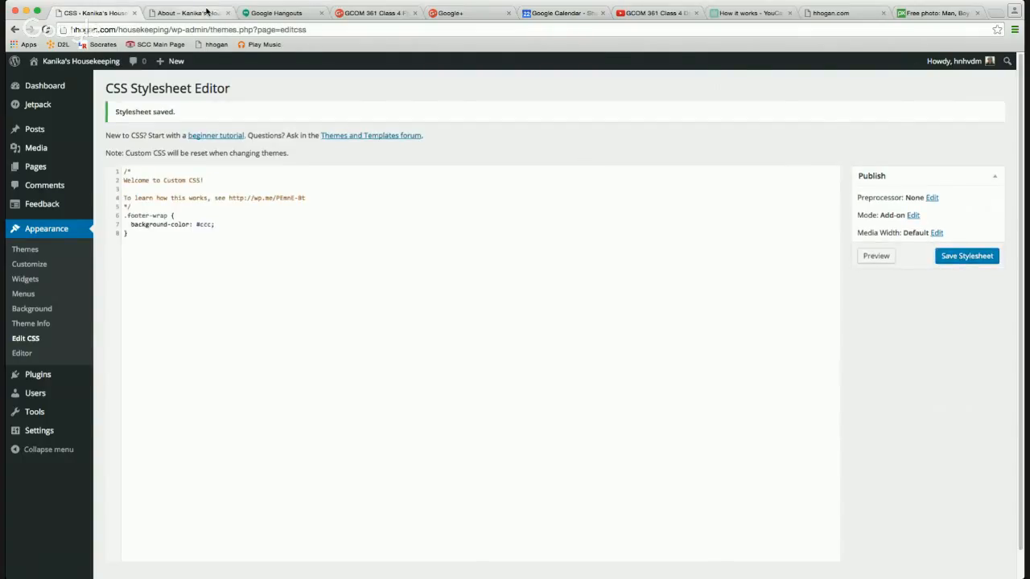
left_click(208, 13)
key("super+r")
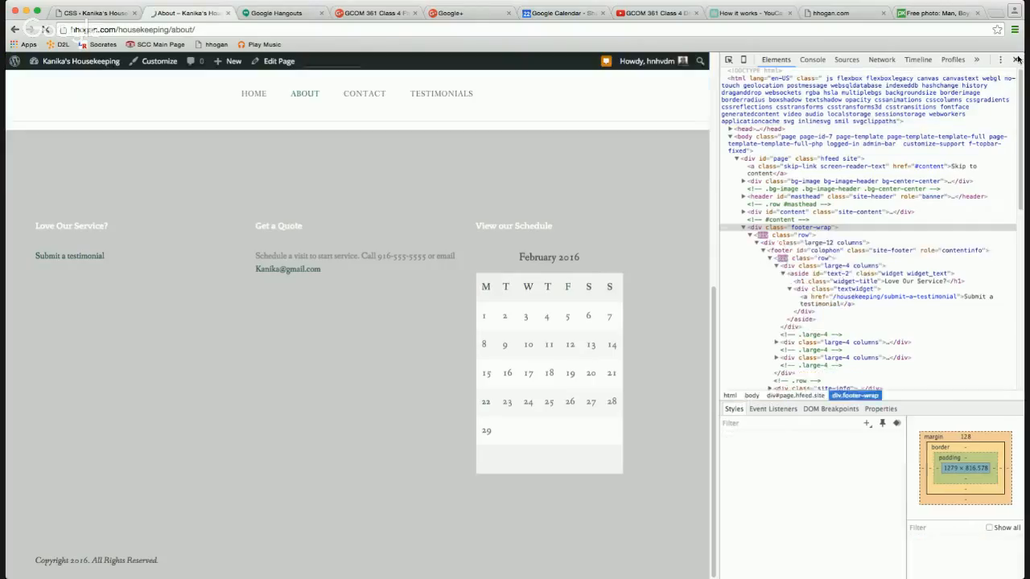
Close DevTools and check the About page's new light grey footer.
left_click(1015, 60)
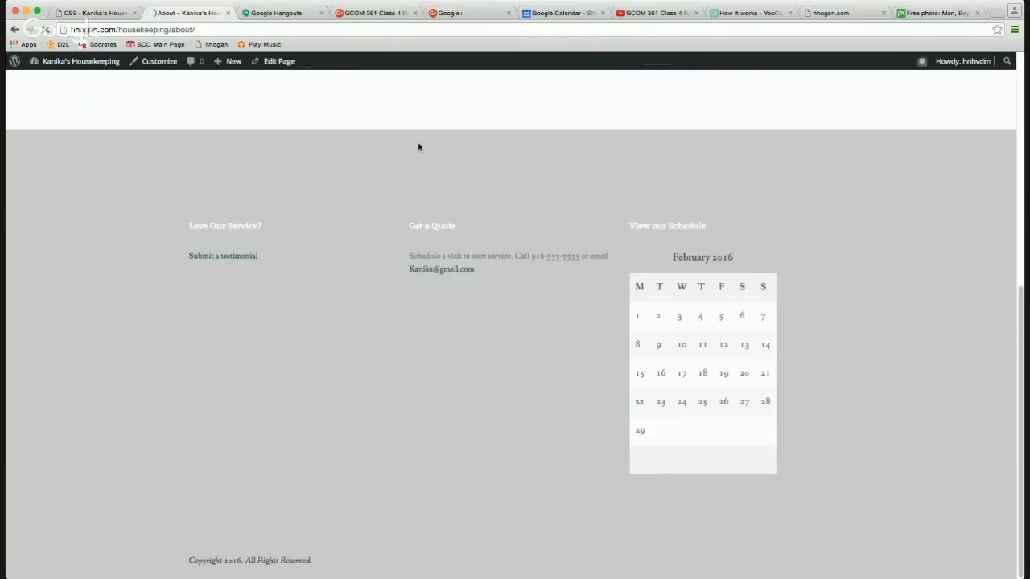
scroll(454, 171, "up", 3)
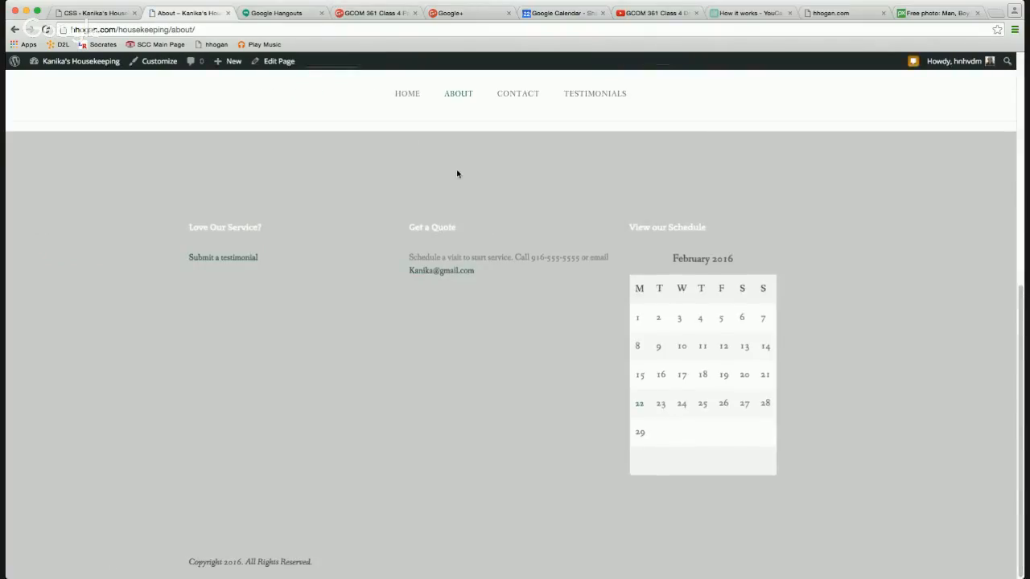
scroll(457, 171, "down", 2)
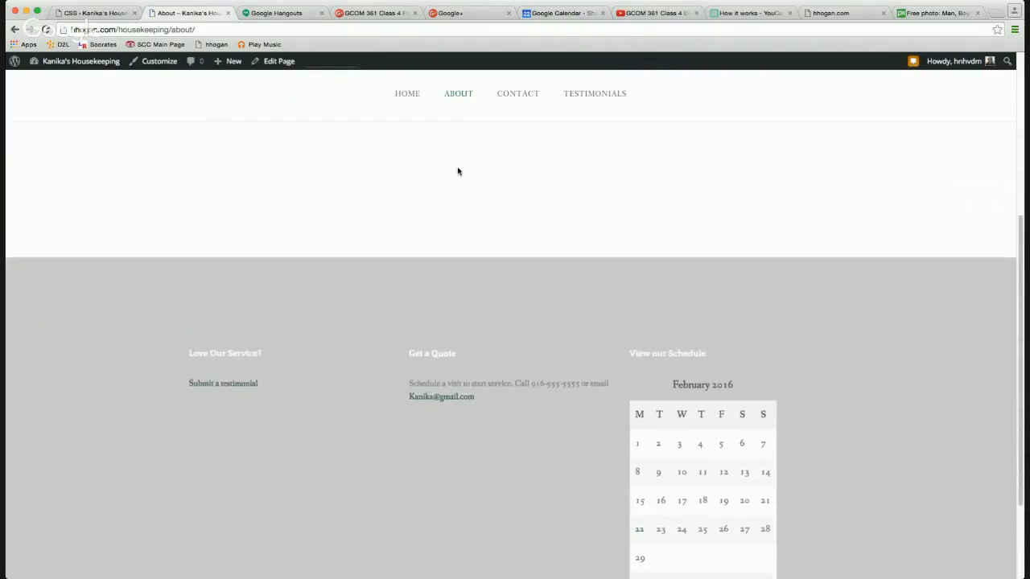
scroll(458, 171, "up", 3)
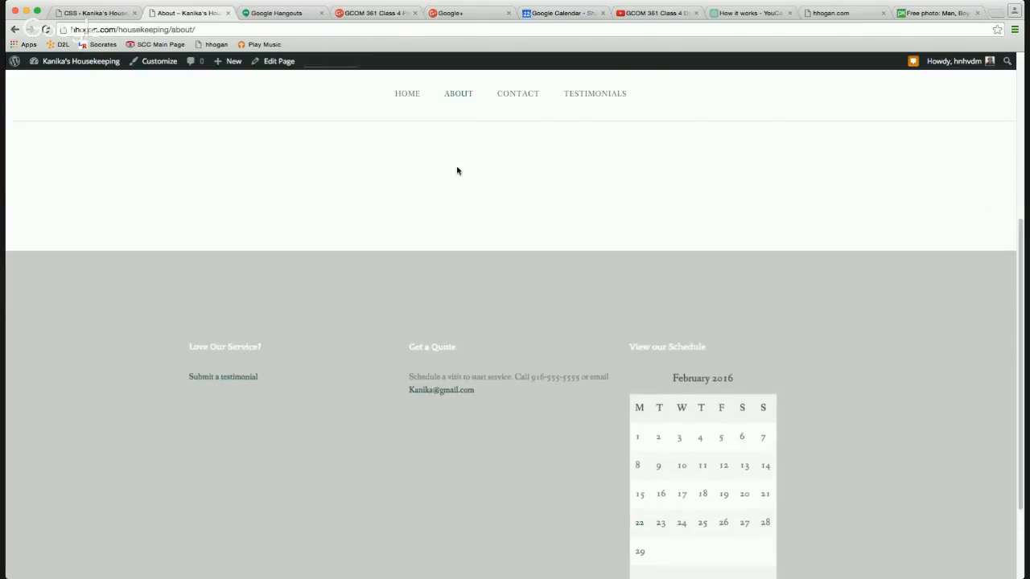
scroll(456, 170, "up", 6)
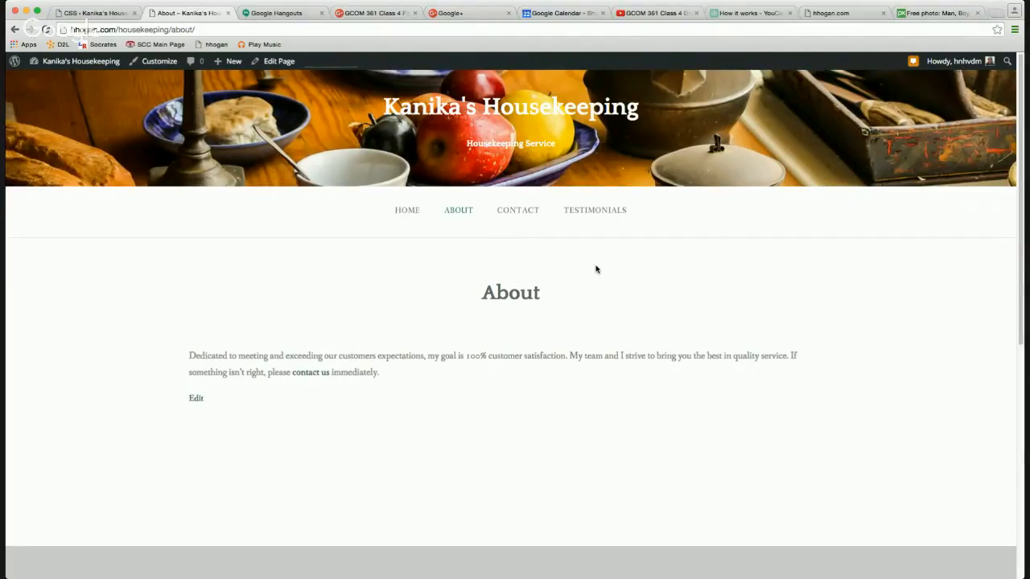
Open the Home page and inspect the Get a Quote hero heading.
left_click(414, 215)
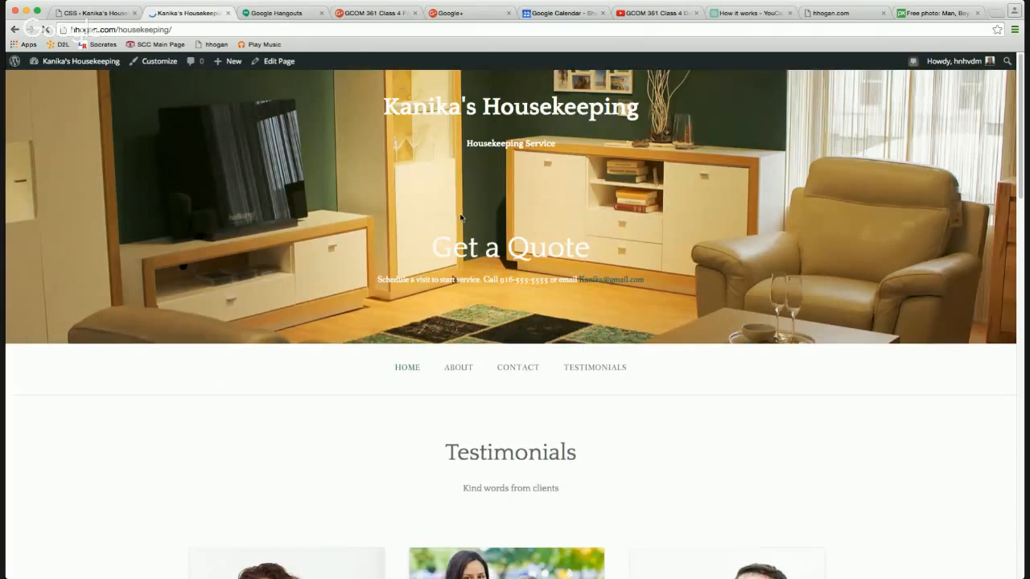
double_click(455, 247)
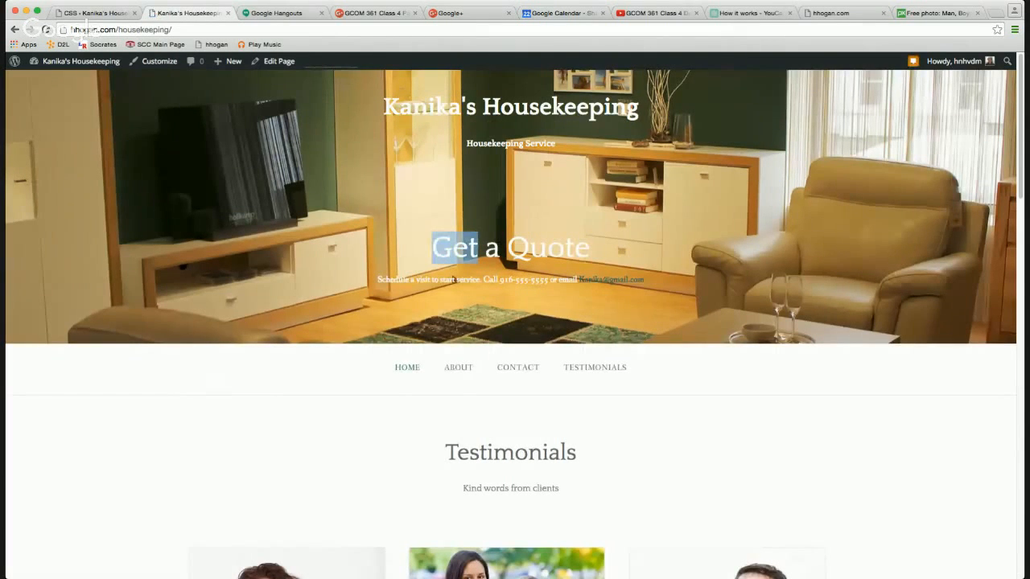
key("super+alt+i")
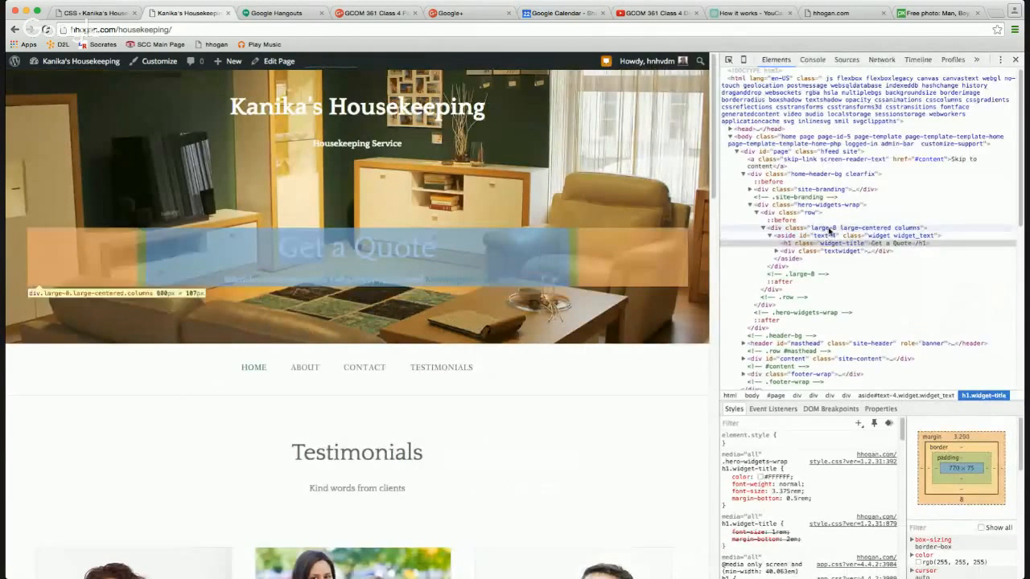
Step through div.large-8, aside, div.row and div.textwidget to select div.hero-widgets-wrap.
left_click(829, 231)
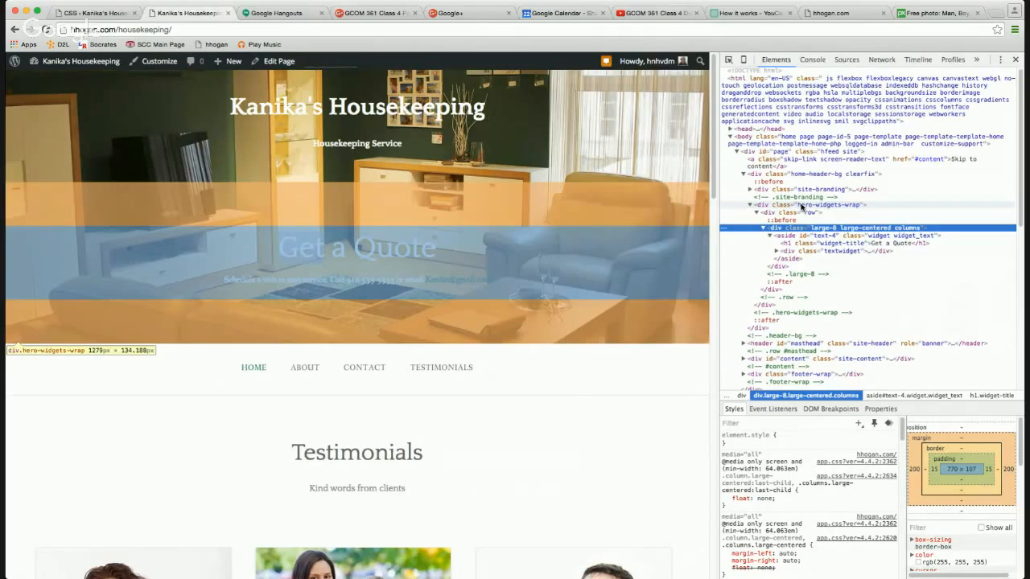
left_click(802, 206)
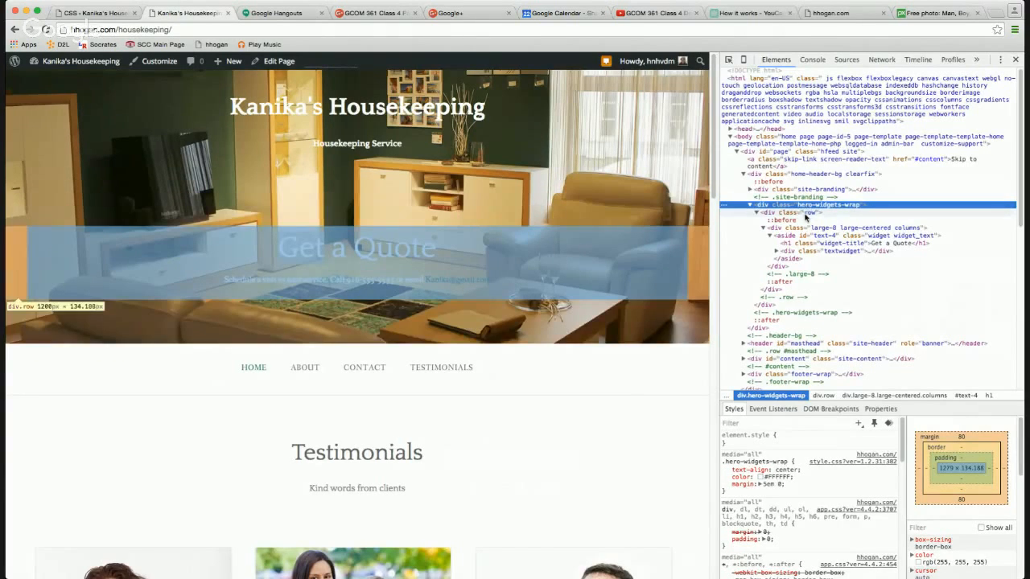
left_click(805, 229)
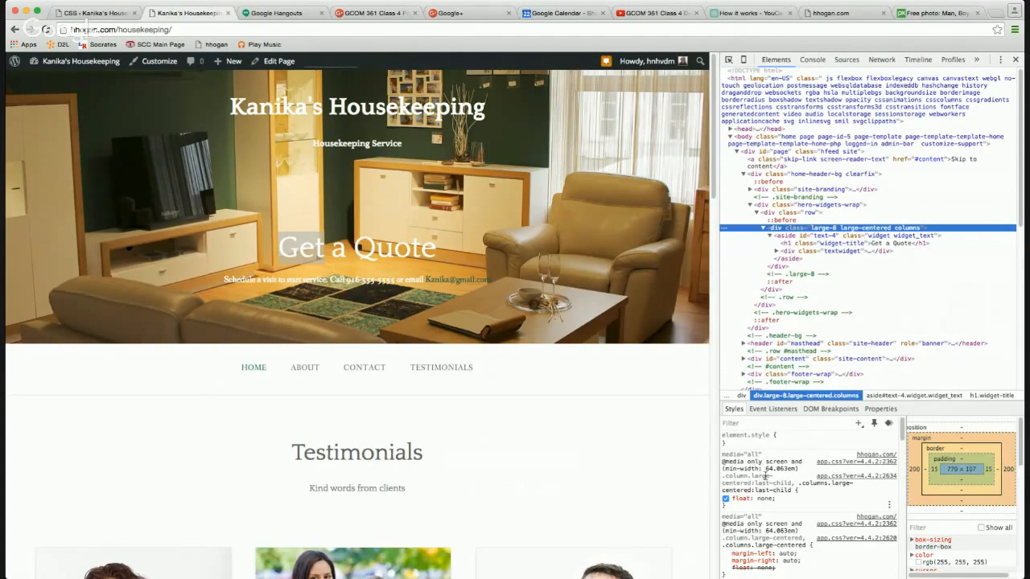
scroll(772, 483, "down", 4)
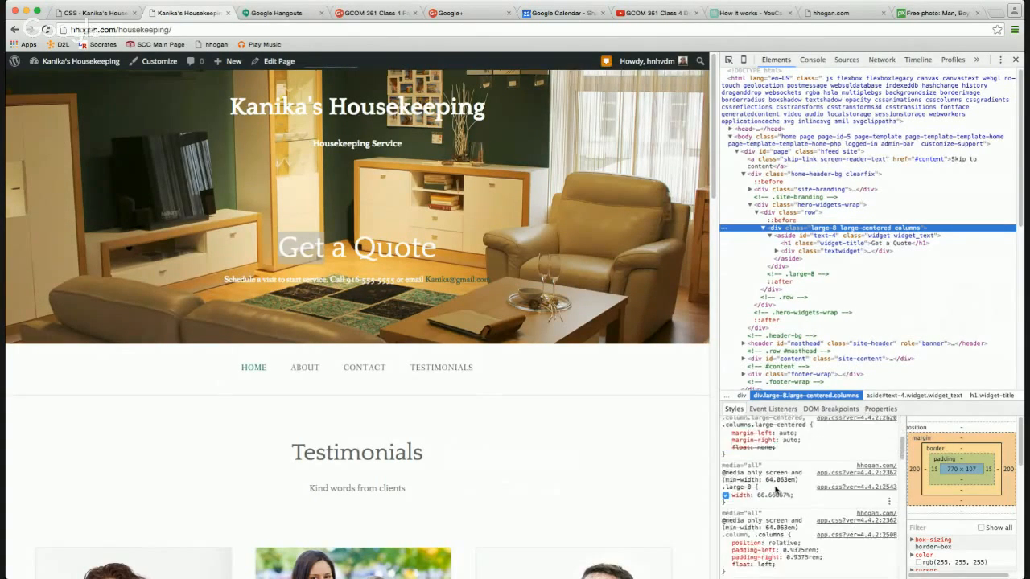
scroll(777, 488, "down", 1)
scroll(777, 488, "down", 4)
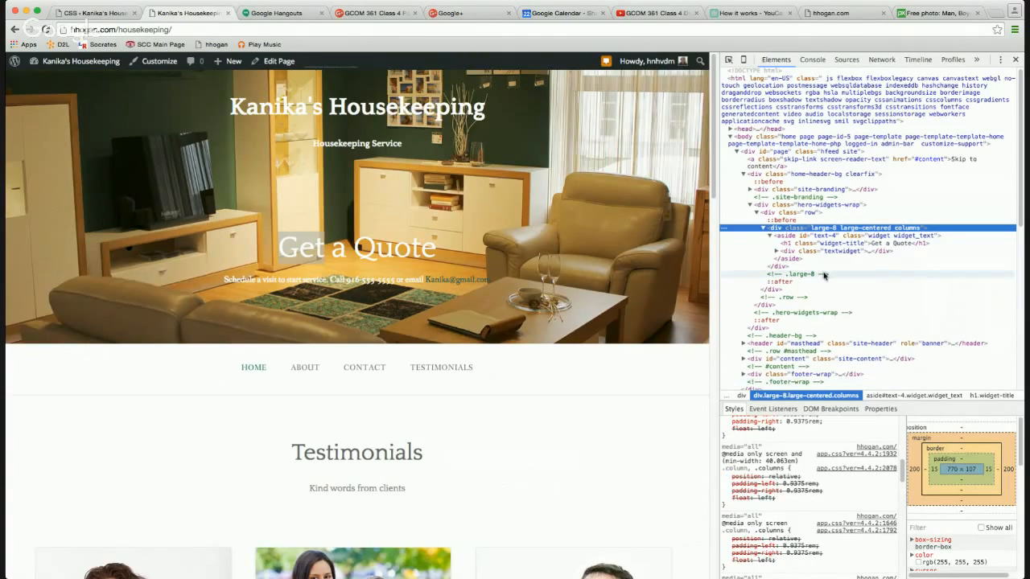
left_click(836, 235)
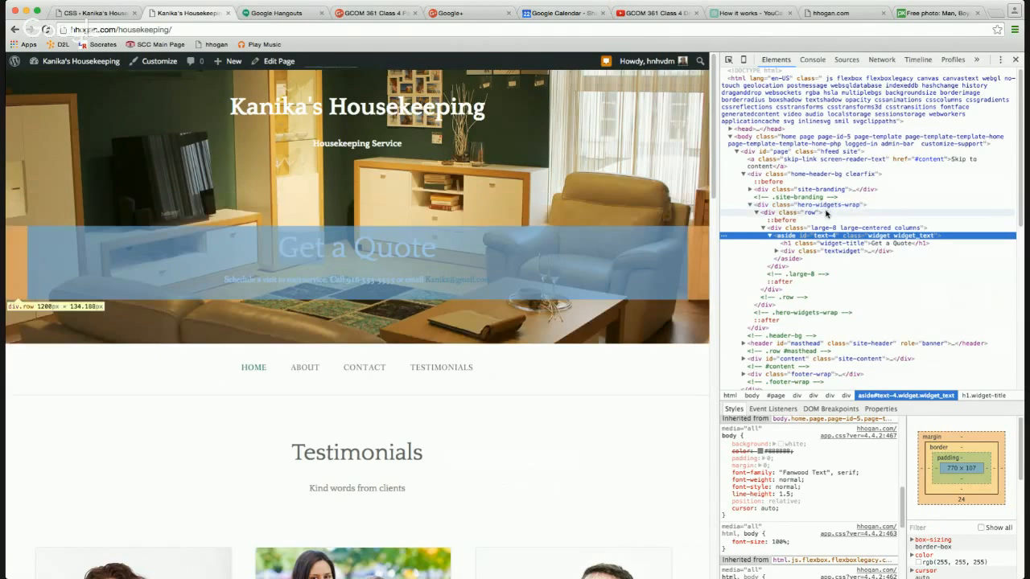
left_click(815, 212)
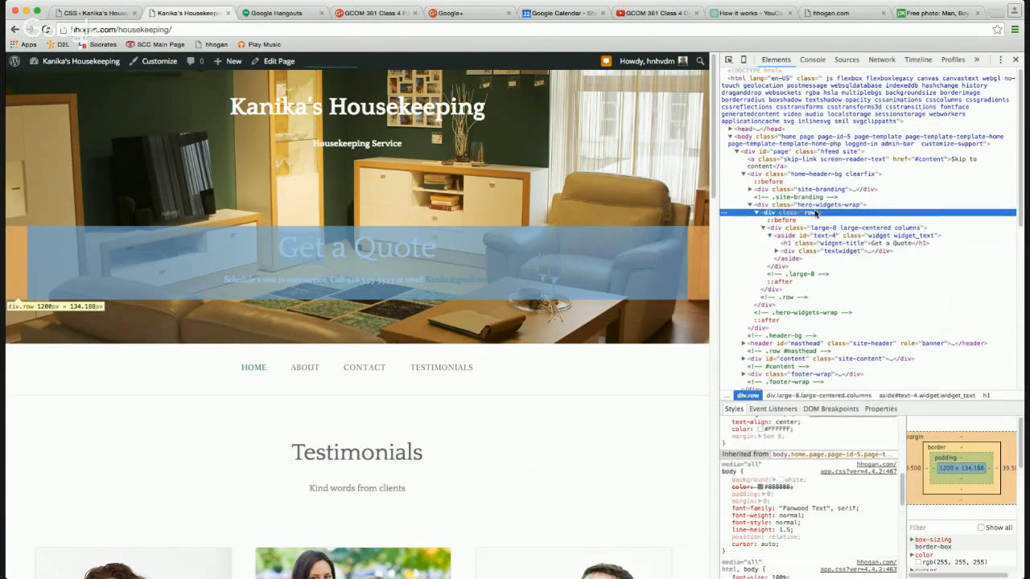
left_click(818, 252)
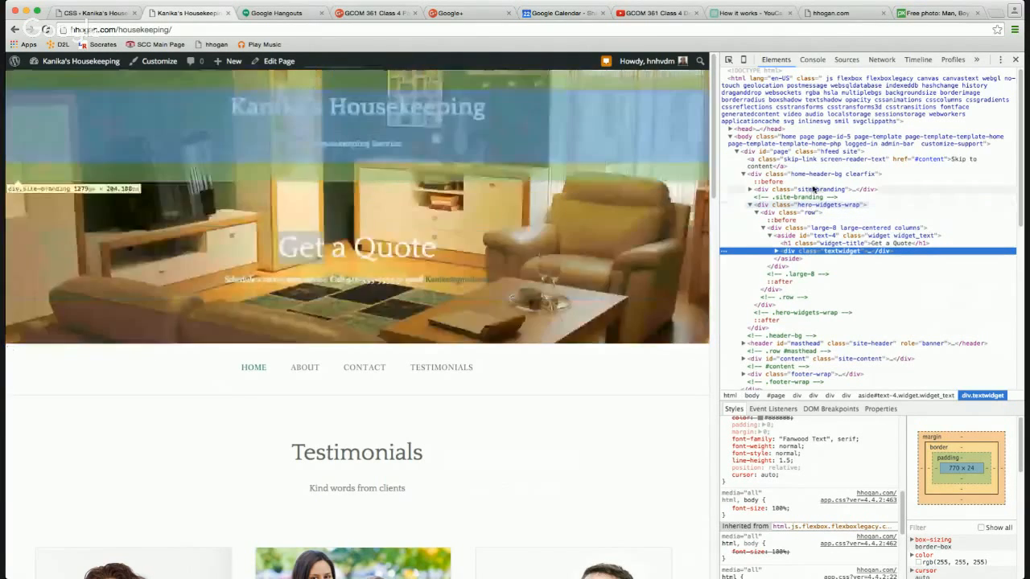
left_click(816, 205)
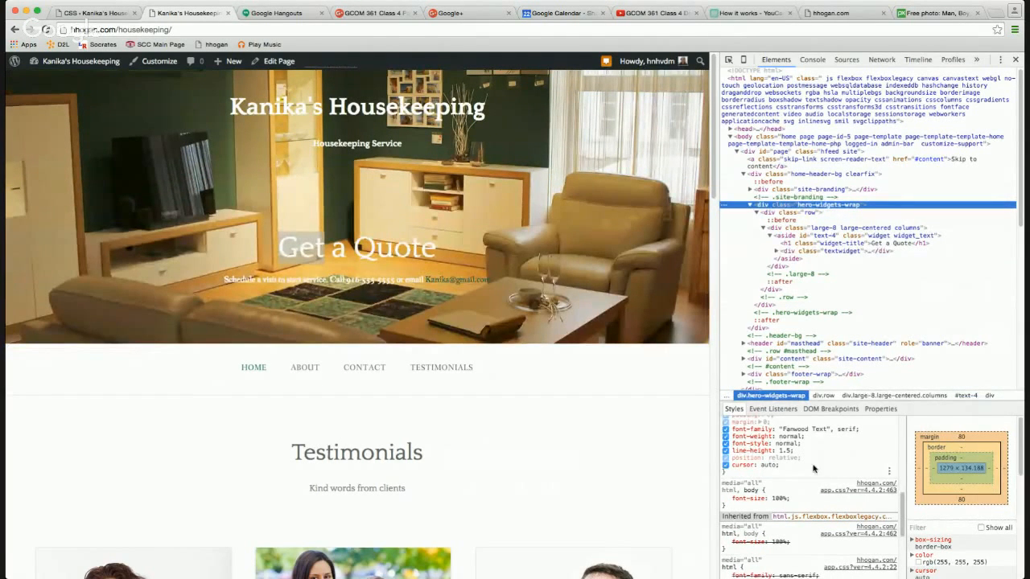
scroll(812, 468, "up", 5)
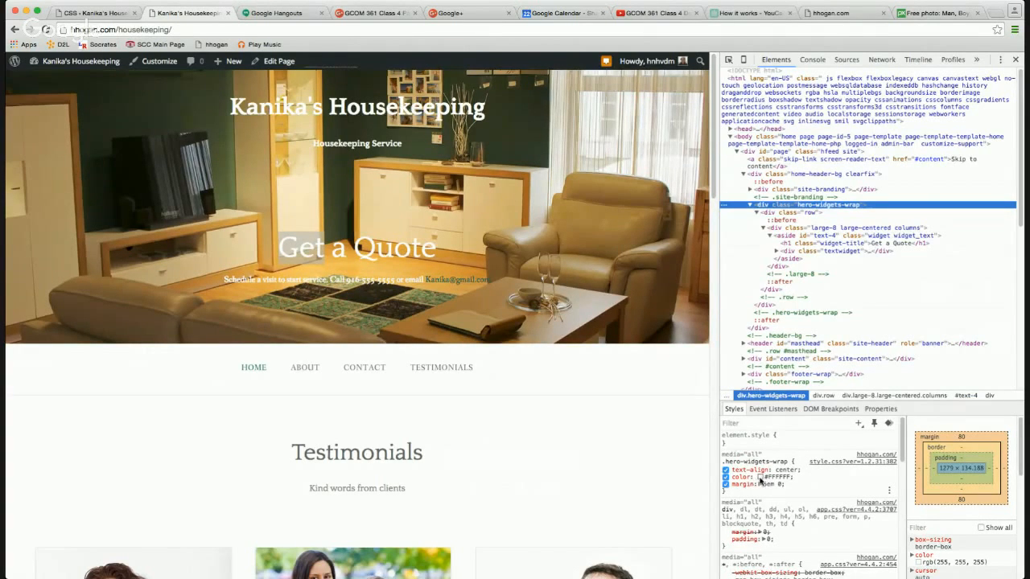
Set the hero text colour to #2E4453 in the Styles pane.
left_click(758, 477)
left_click(799, 435)
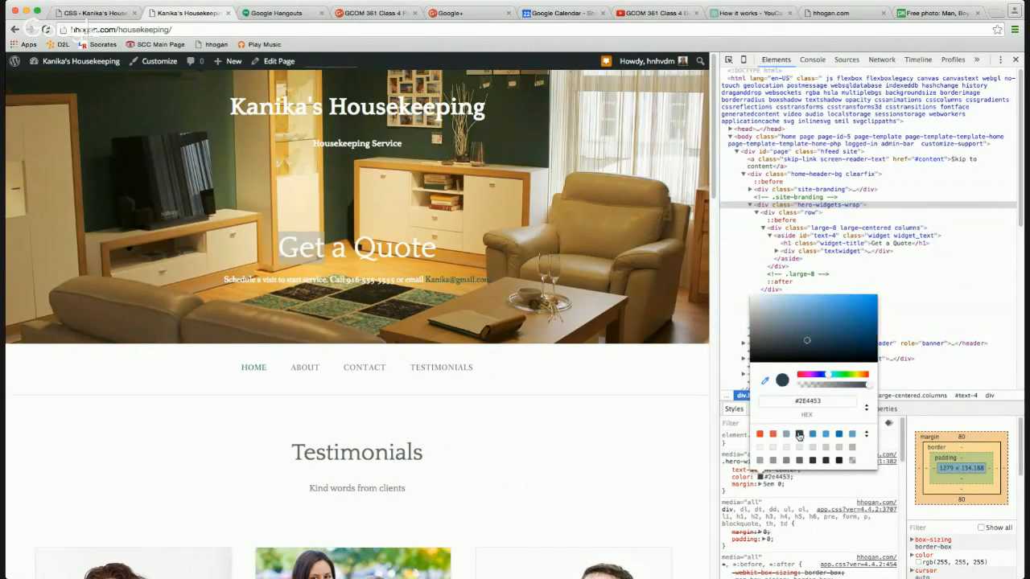
left_click(789, 487)
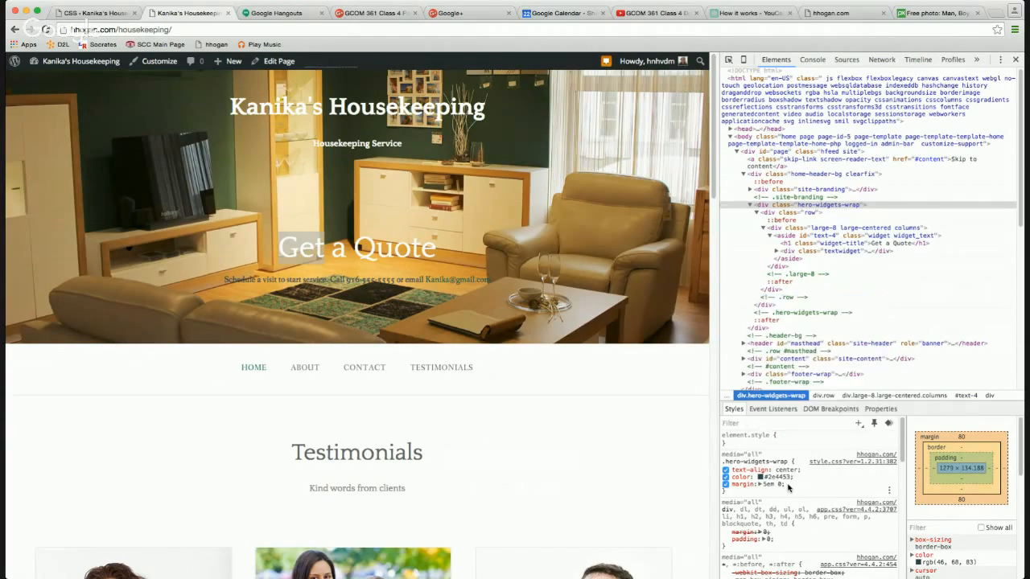
Add a background-color to .hero-widgets-wrap, trying #000 and then #ccc.
left_click(778, 484)
key("Return")
type("back")
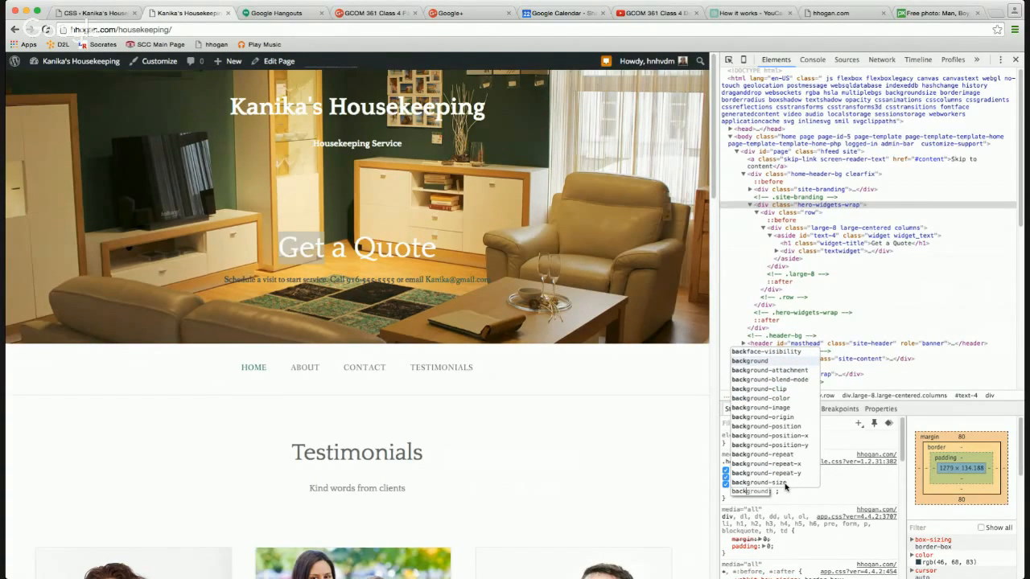
key("Down")
key("Down")
key("Down")
key("Down")
key("Return")
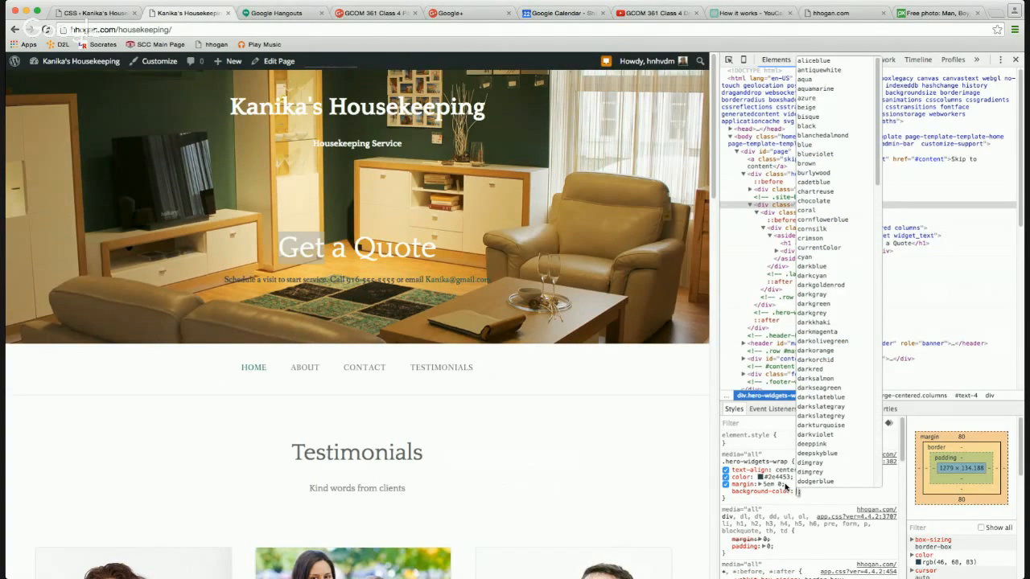
type("#000")
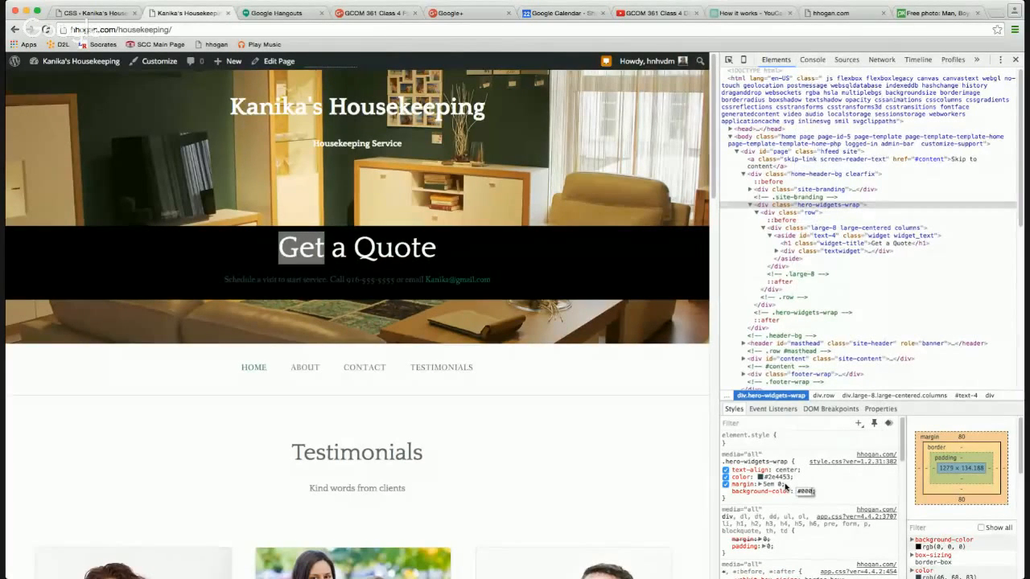
key("BackSpace")
key("BackSpace")
key("BackSpace")
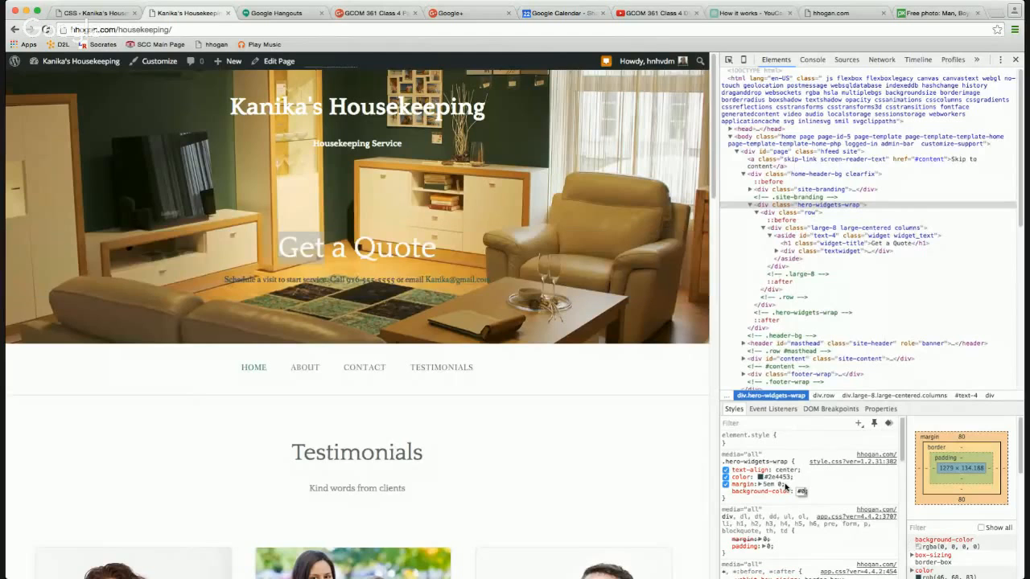
type("ccc")
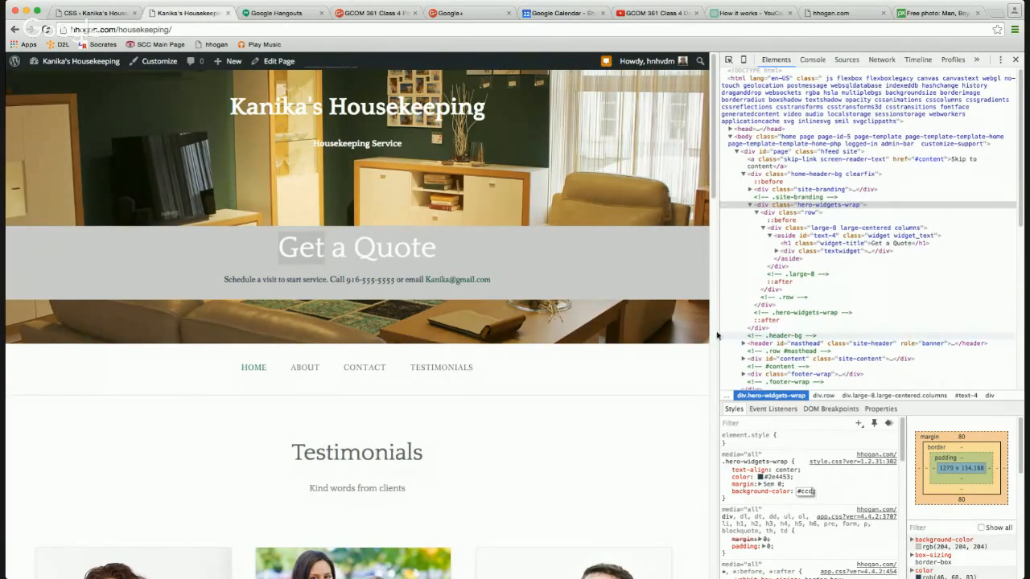
left_click(563, 16)
left_click(538, 29)
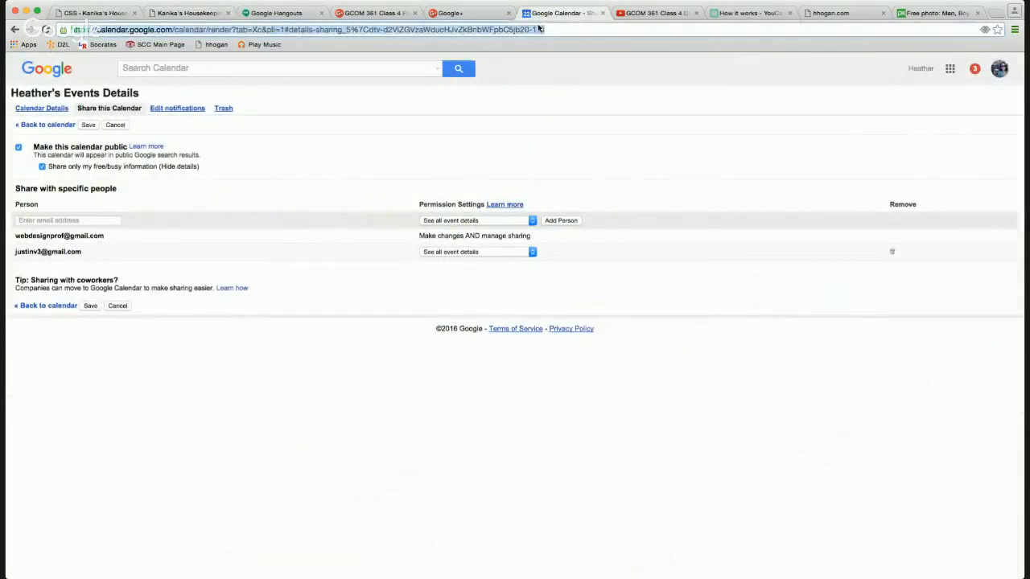
Search 'rgba gray transparent' and look up silver rgb(192,192,192) on the RGBA decimal page.
type("rgb")
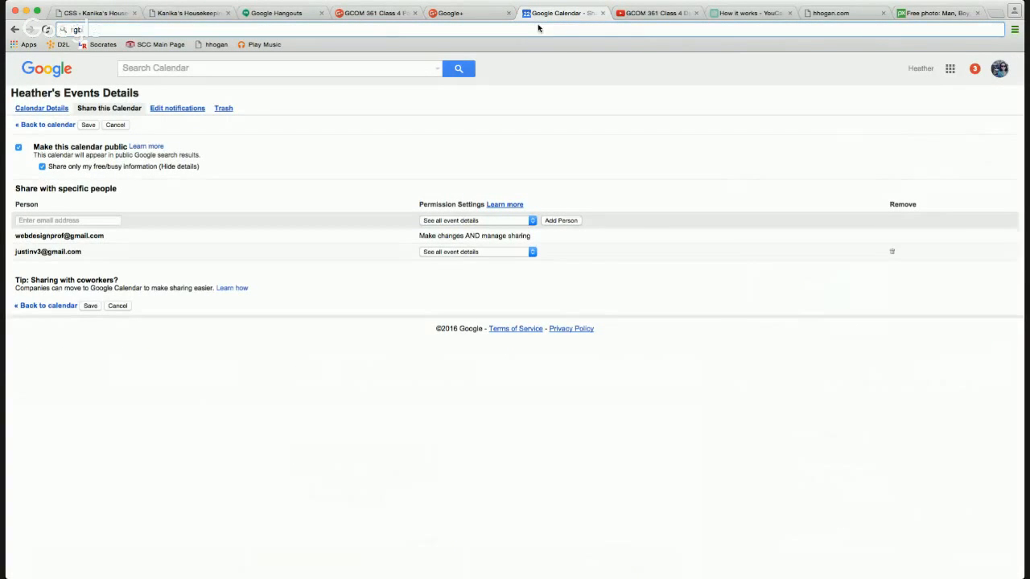
type("a gray transparent")
key("Return")
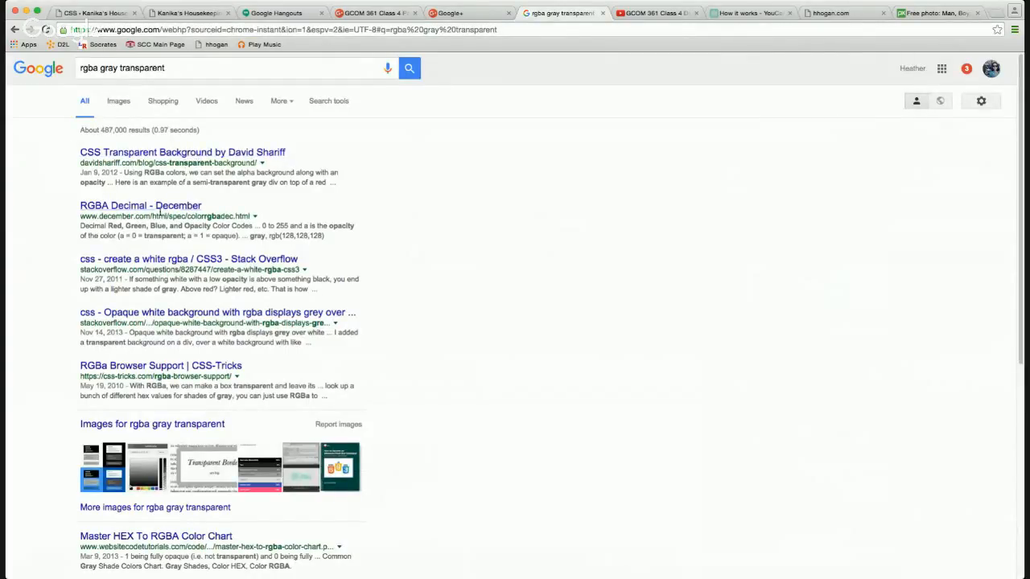
left_click(160, 208)
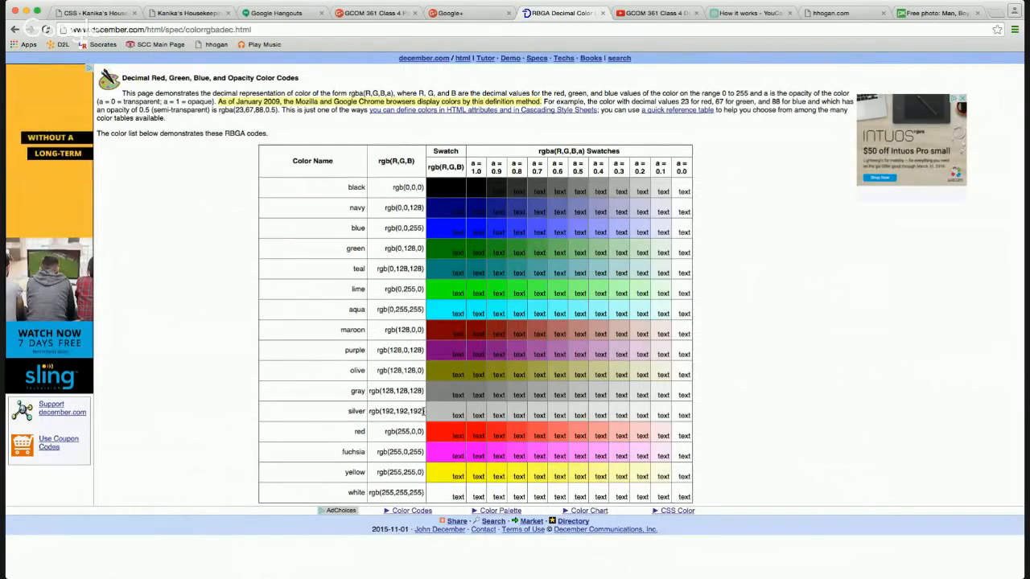
left_click_drag(424, 411, 369, 411)
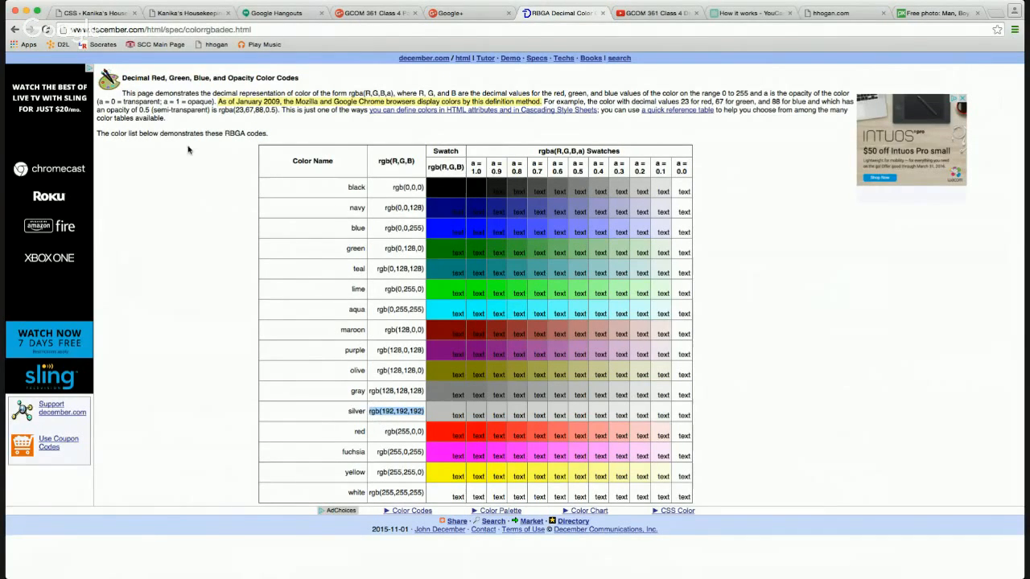
left_click(13, 30)
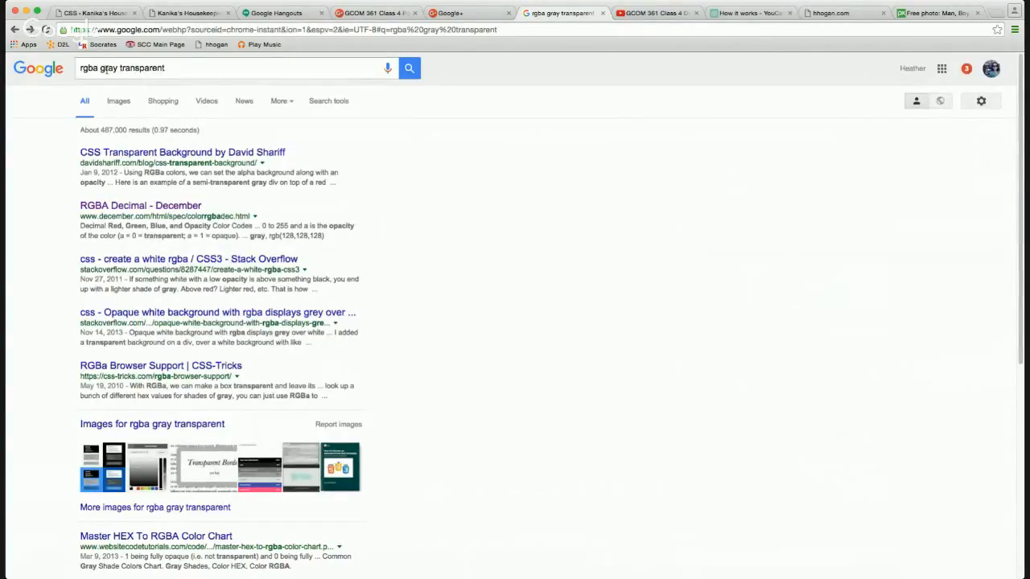
Search 'rgba transparent' and read CSS-Tricks' RGBa Browser Support article.
double_click(108, 67)
key("BackSpace")
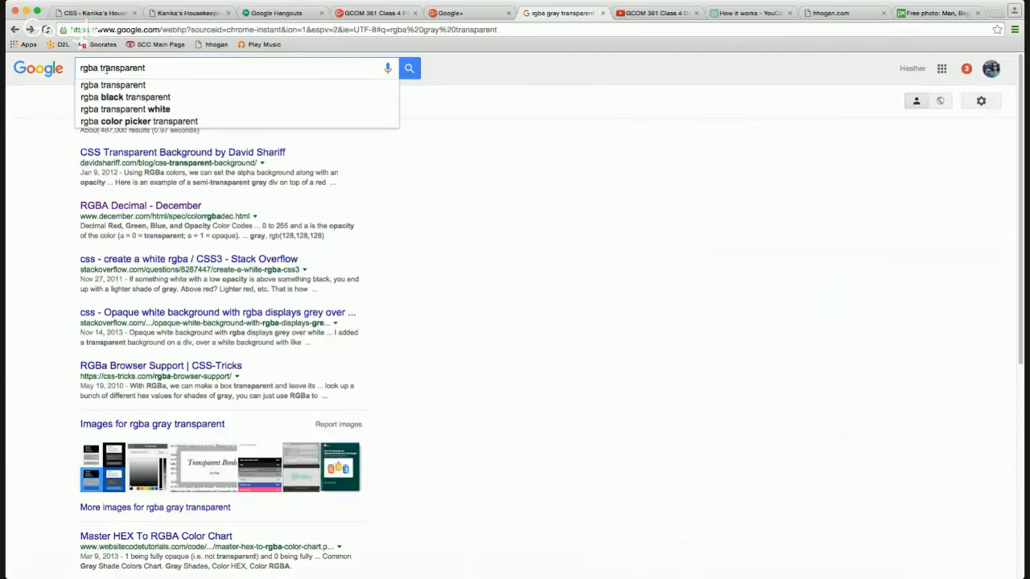
key("Return")
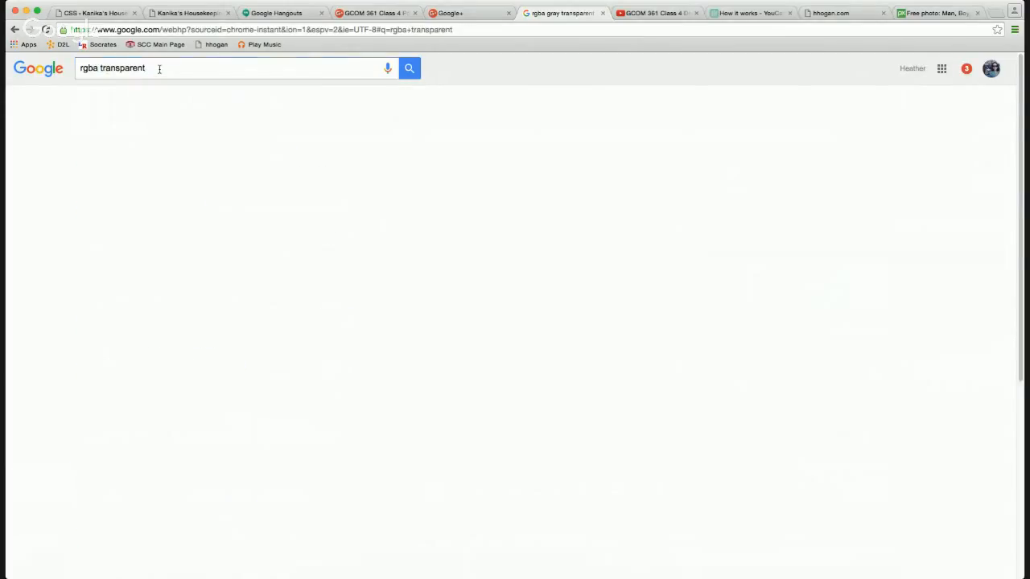
left_click(150, 154)
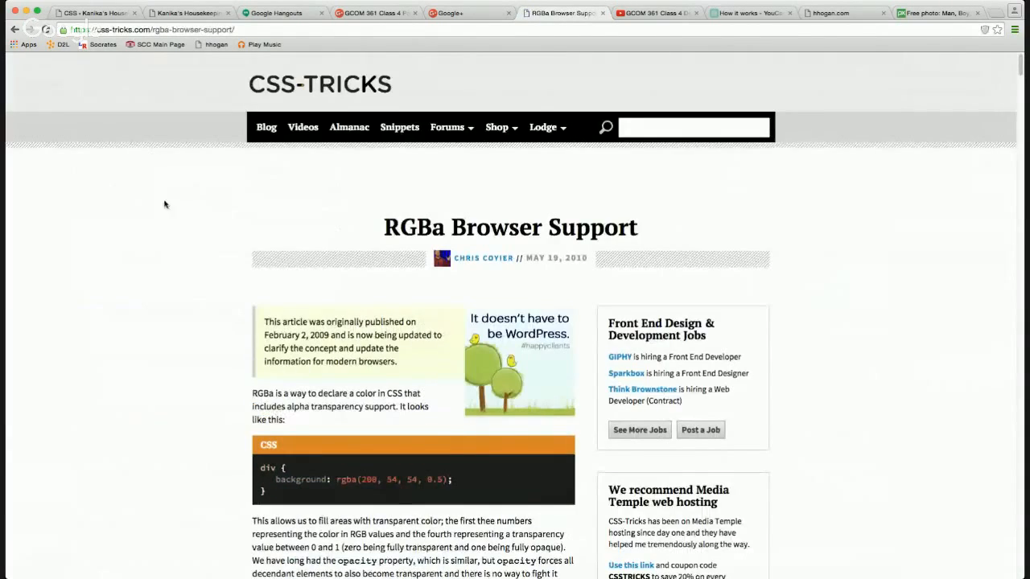
scroll(314, 311, "down", 3)
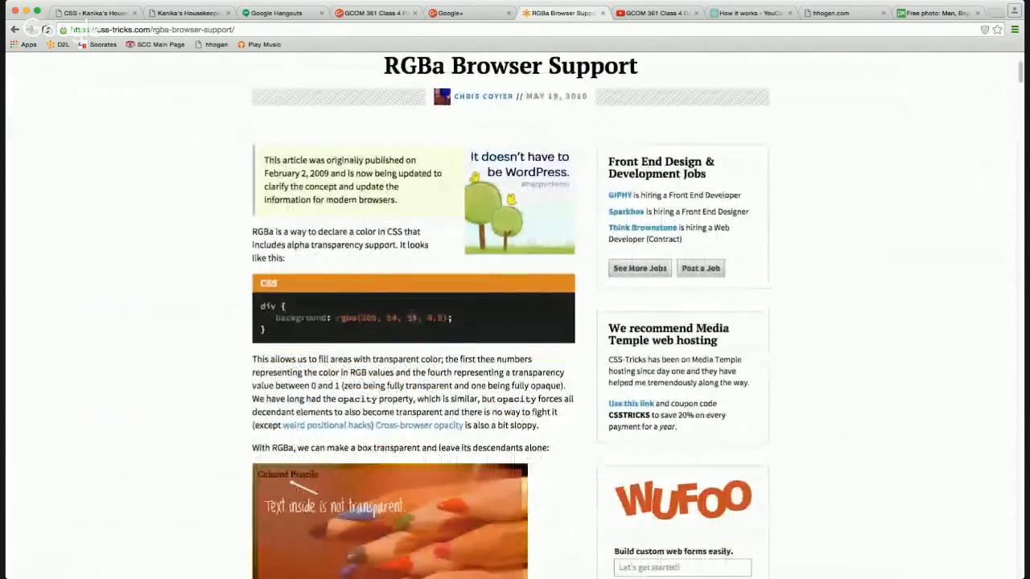
scroll(447, 348, "down", 10)
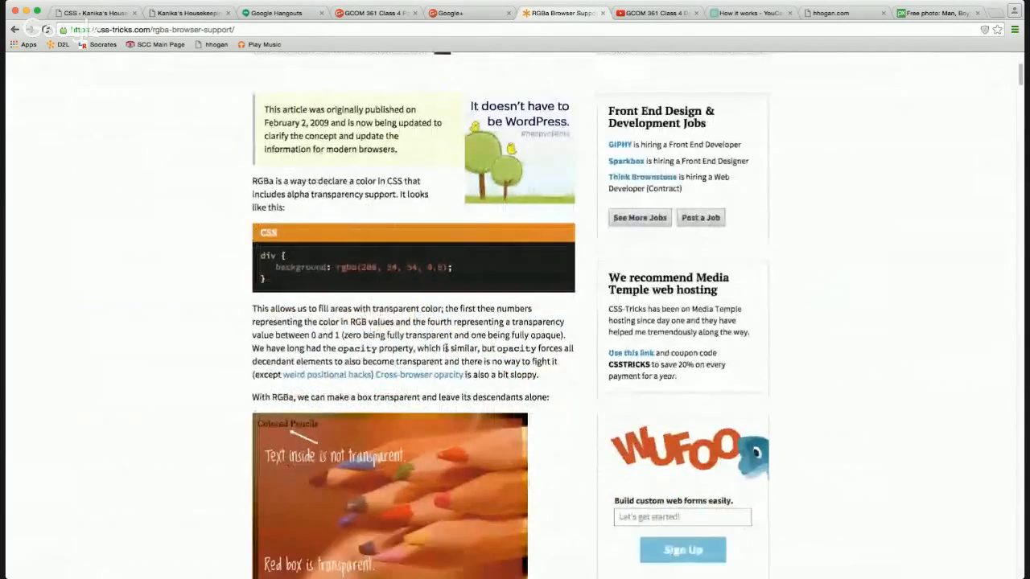
scroll(446, 347, "down", 2)
scroll(447, 350, "up", 2)
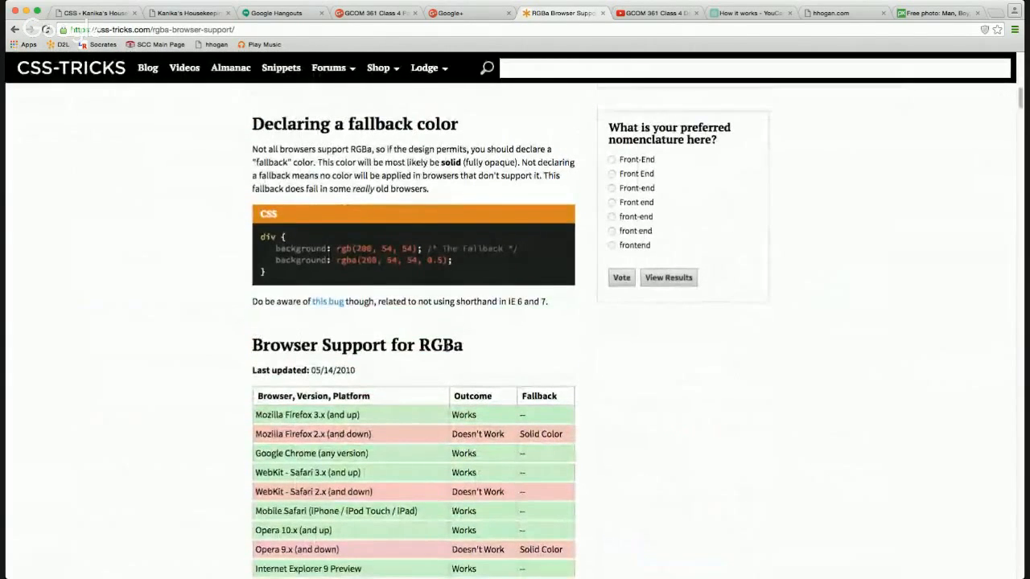
scroll(447, 350, "down", 6)
scroll(447, 351, "down", 1)
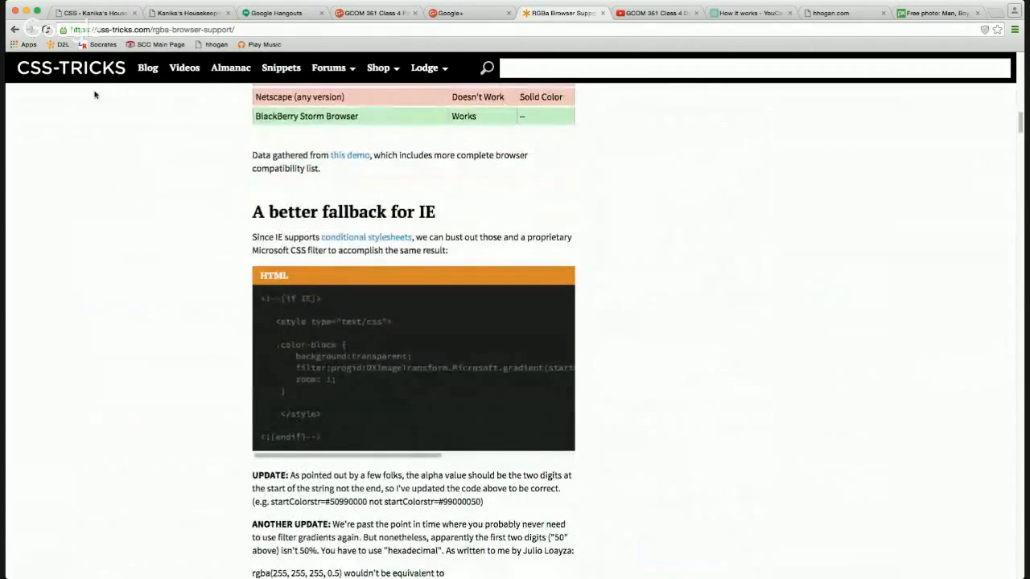
key("super+bracketleft")
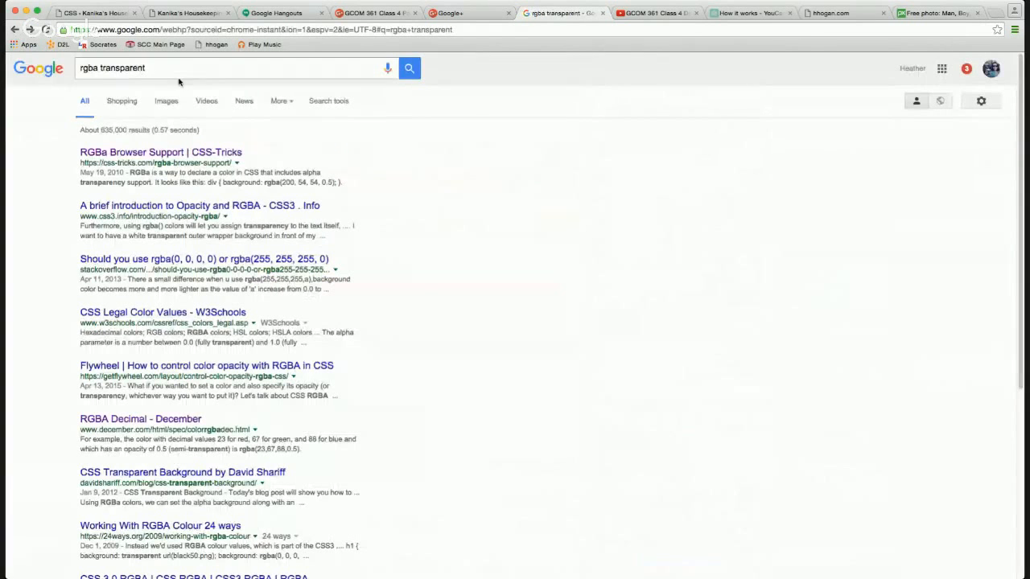
Search 'rgba transparent builder' and generate rgba(86, 241, 221, 0.6) in CSS 3.0 Maker.
left_click(169, 69)
type("builder")
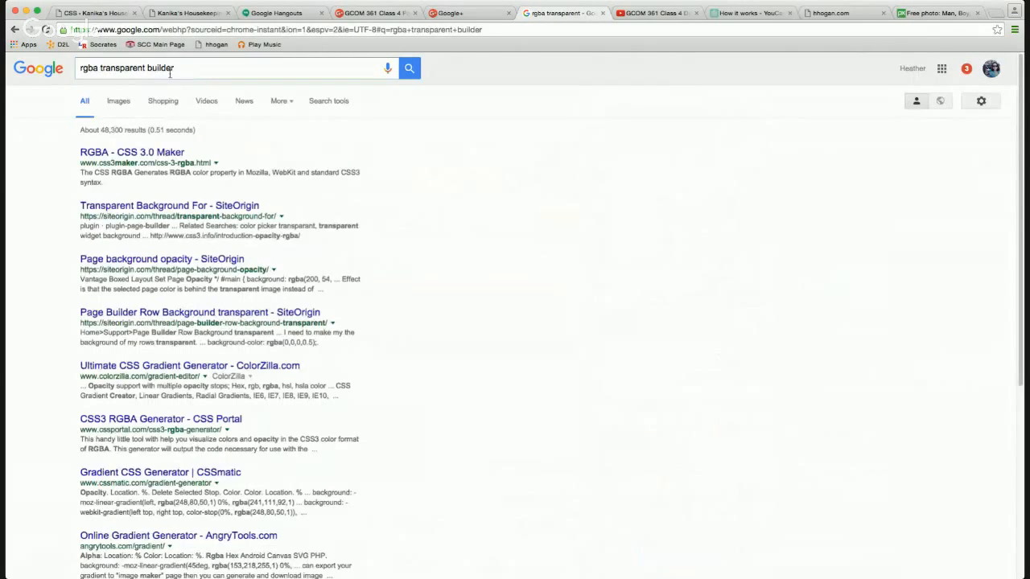
left_click(166, 153)
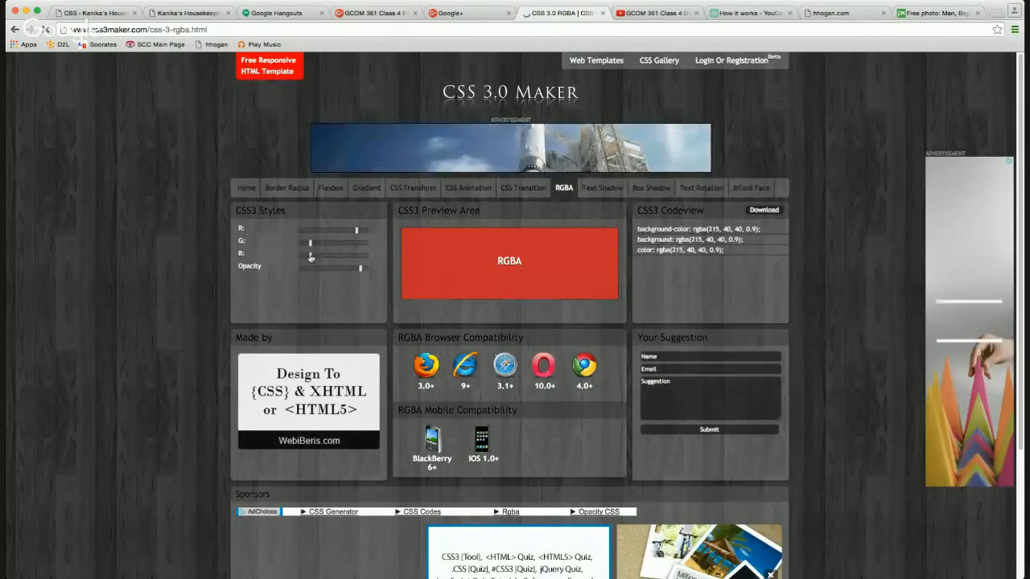
left_click_drag(308, 257, 322, 232)
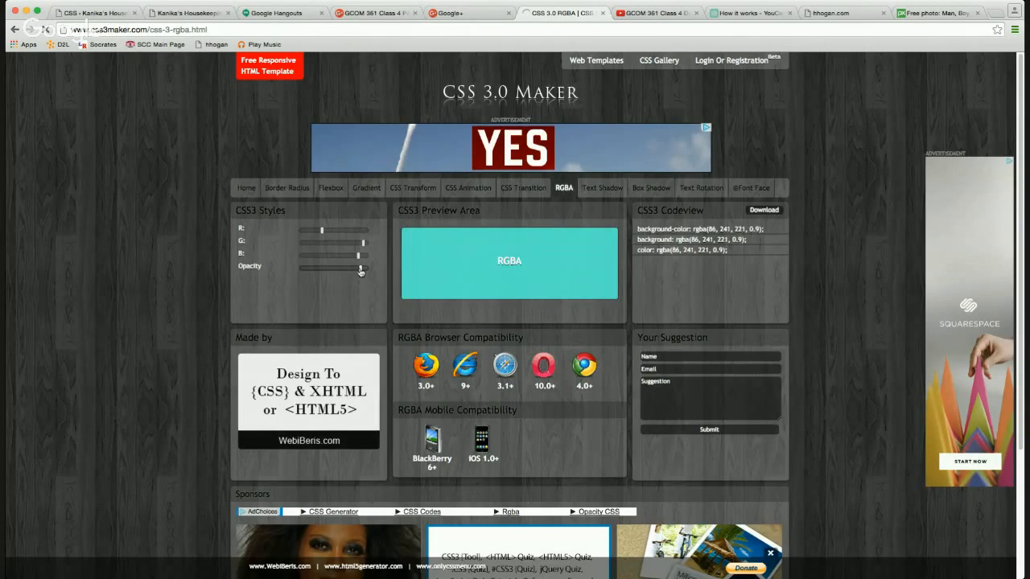
left_click_drag(360, 268, 340, 271)
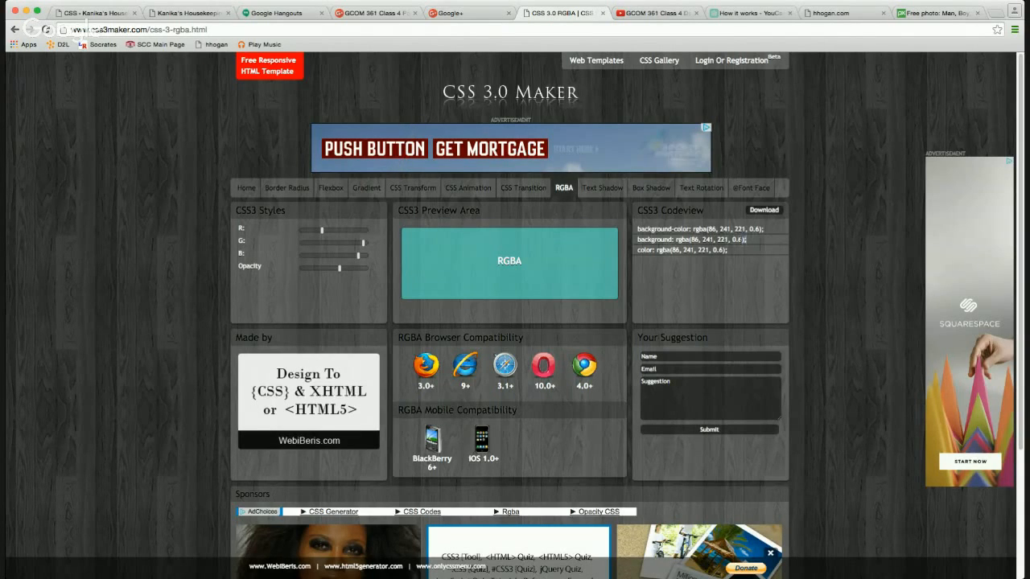
left_click_drag(747, 240, 676, 240)
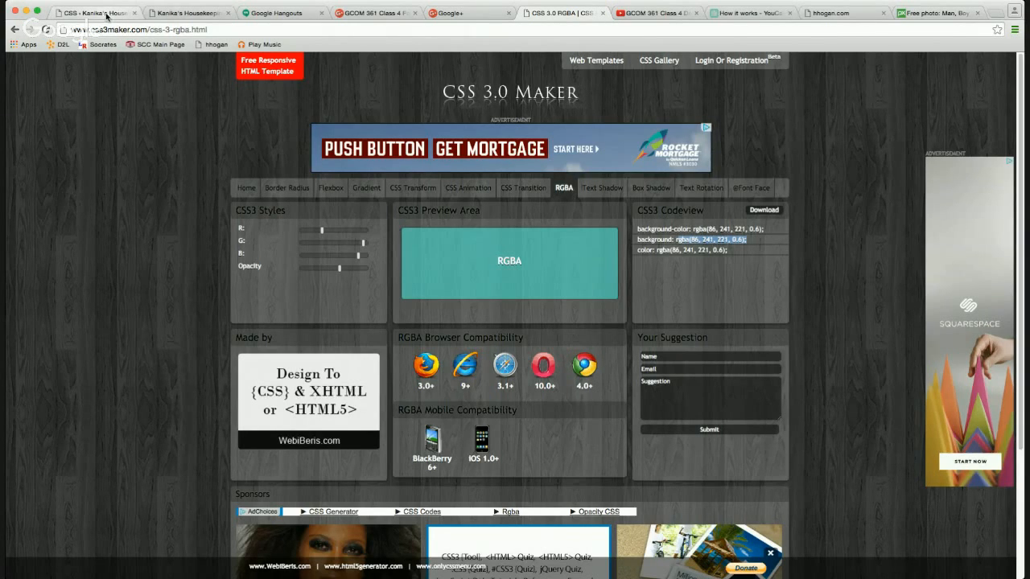
In DevTools, paste rgba(86, 241, 221, 0.6) over the hero band's #ccc background-color.
left_click(153, 14)
left_click(121, 13)
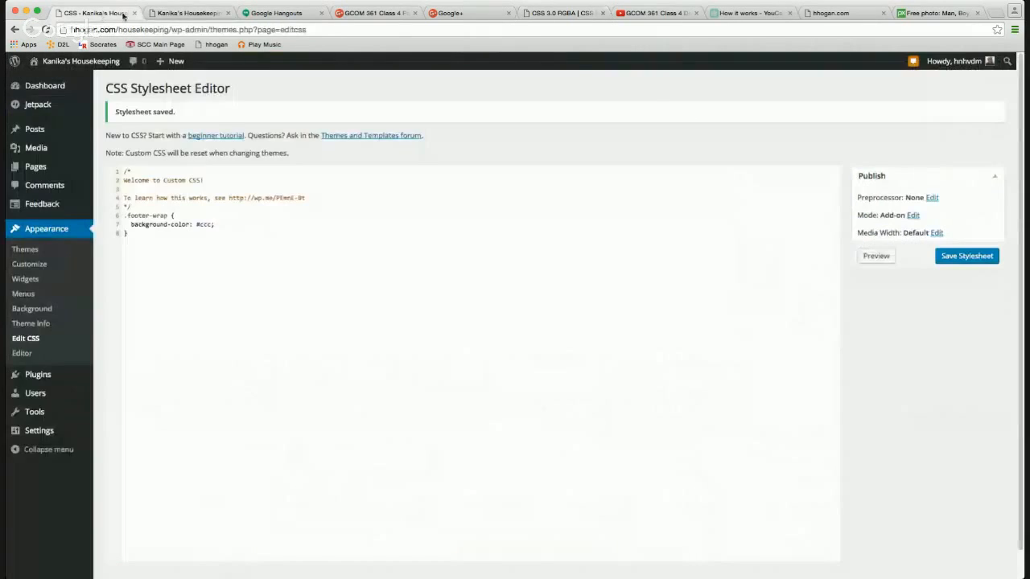
left_click(181, 13)
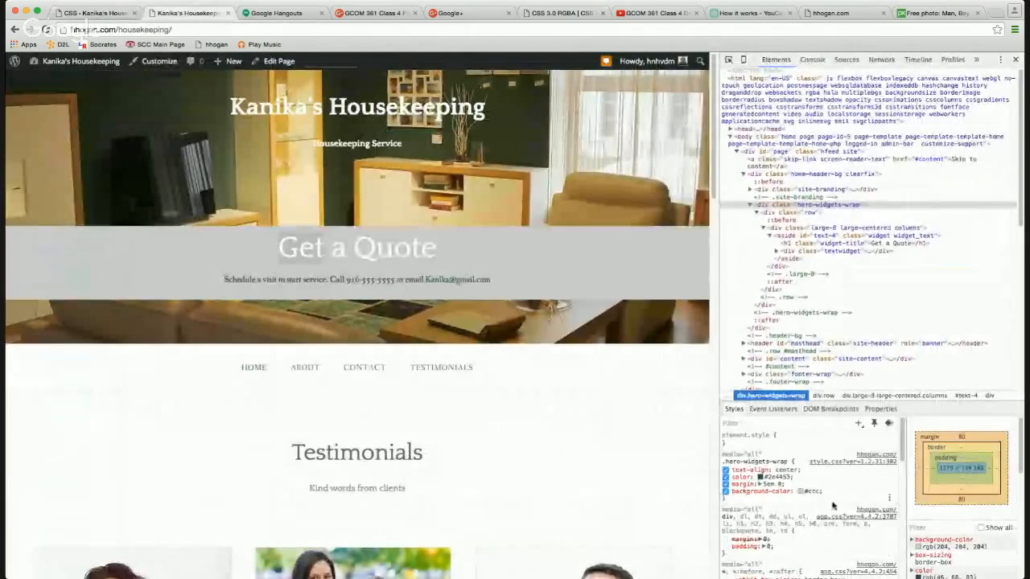
left_click(806, 491)
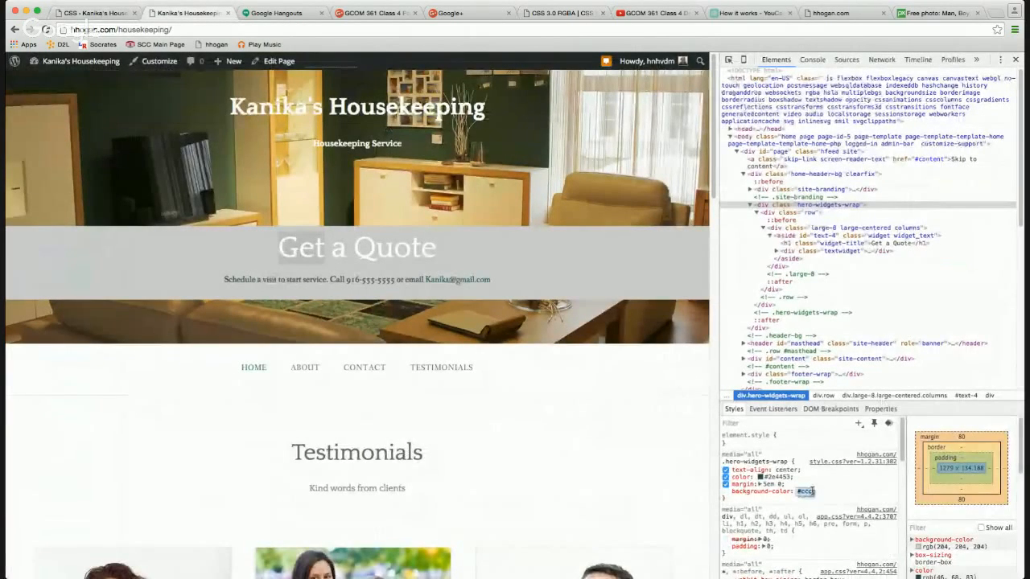
type("rgba(6, 241, 221, 0.6);")
key("Return")
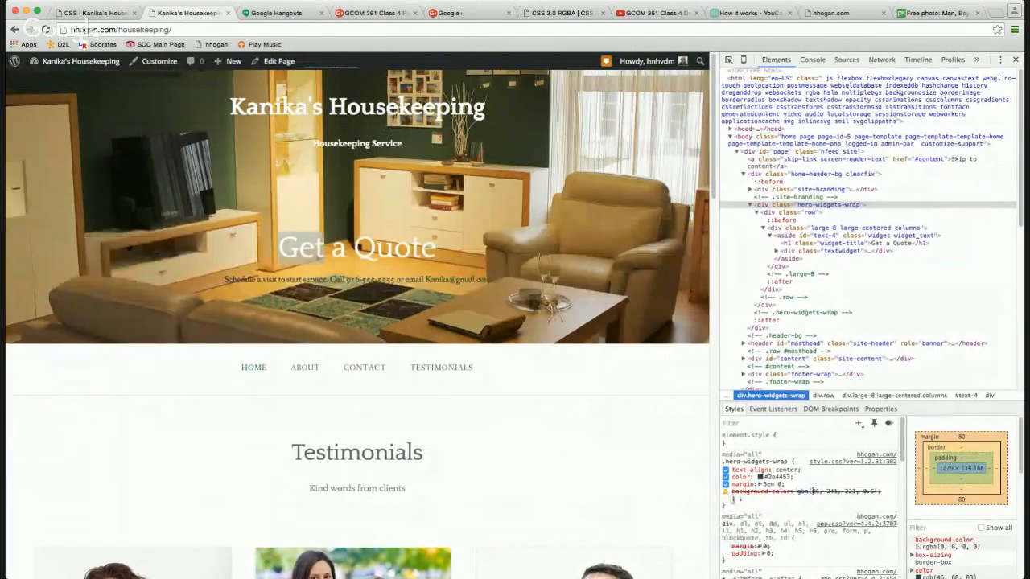
Restore the missing 'r' in the rgba value, commit it, and select the .hero-widgets-wrap rule.
left_click(851, 492)
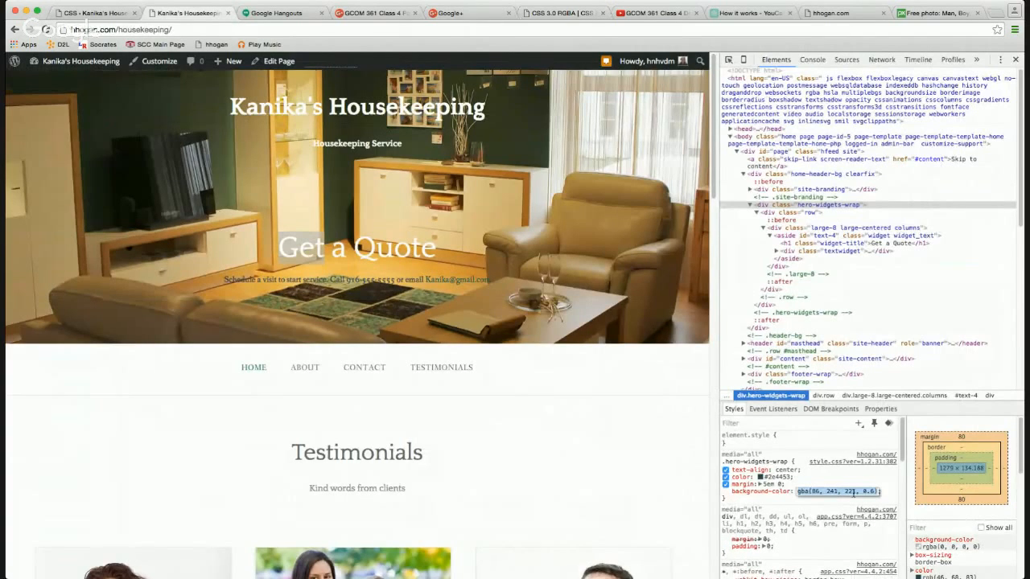
left_click(800, 492)
type("r")
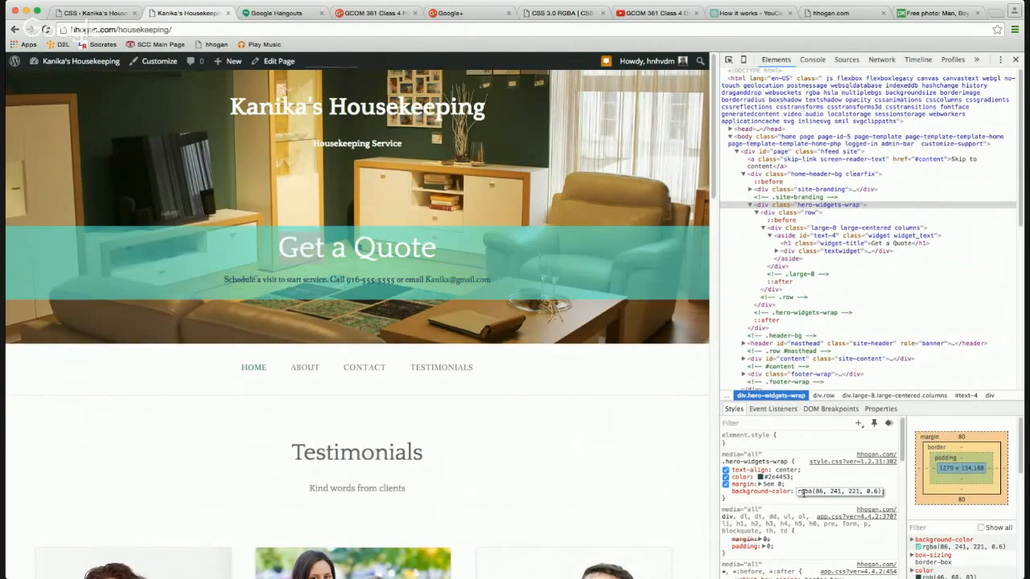
left_click(895, 496)
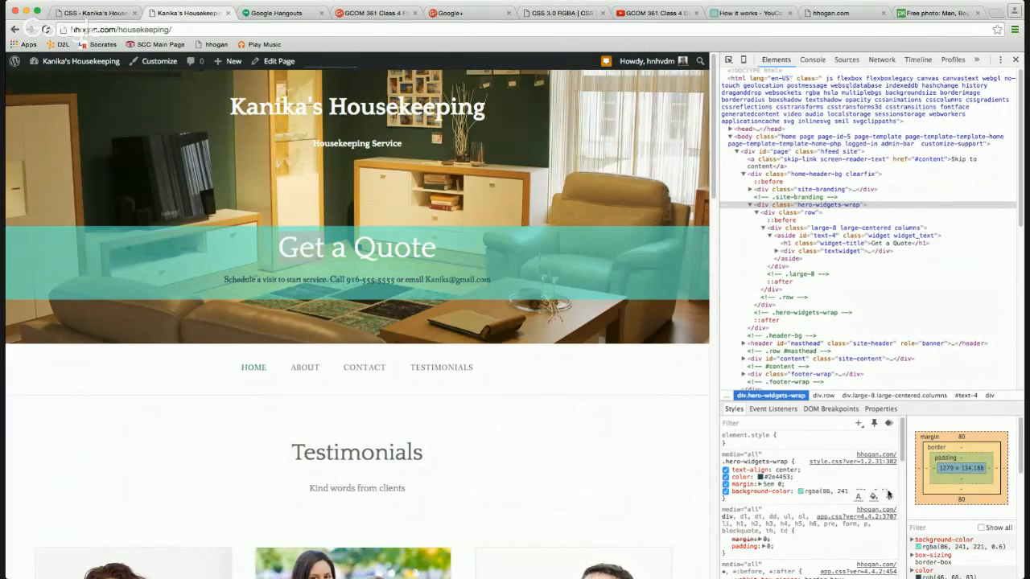
left_click_drag(797, 461, 884, 491)
key("super+c")
Paste the .hero-widgets-wrap rule below the footer rule and delete its text-align, color and margin lines.
left_click(112, 12)
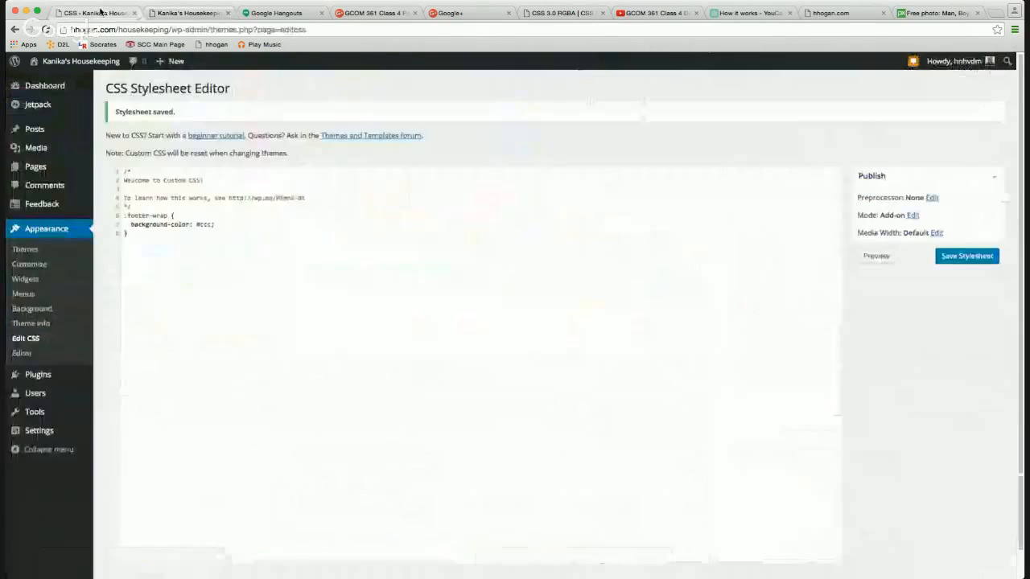
left_click(182, 236)
key("super+v")
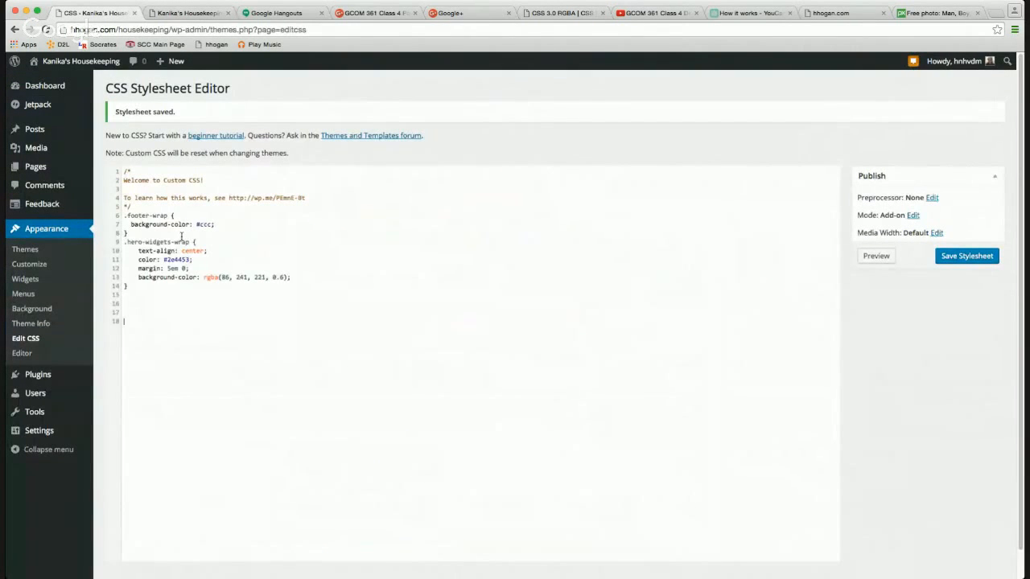
left_click_drag(190, 271, 122, 251)
key("BackSpace")
Change the background alpha from 0.6 to 0.7, save the stylesheet, and close DevTools on the live site.
key("BackSpace")
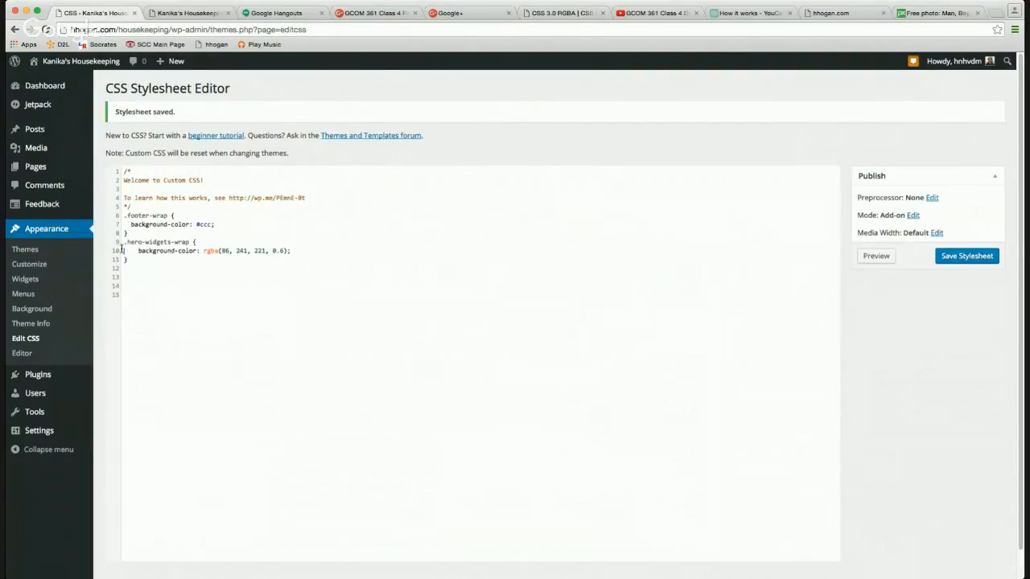
left_click(134, 249)
left_click(280, 250)
key("BackSpace")
type("7")
left_click(971, 259)
left_click(221, 11)
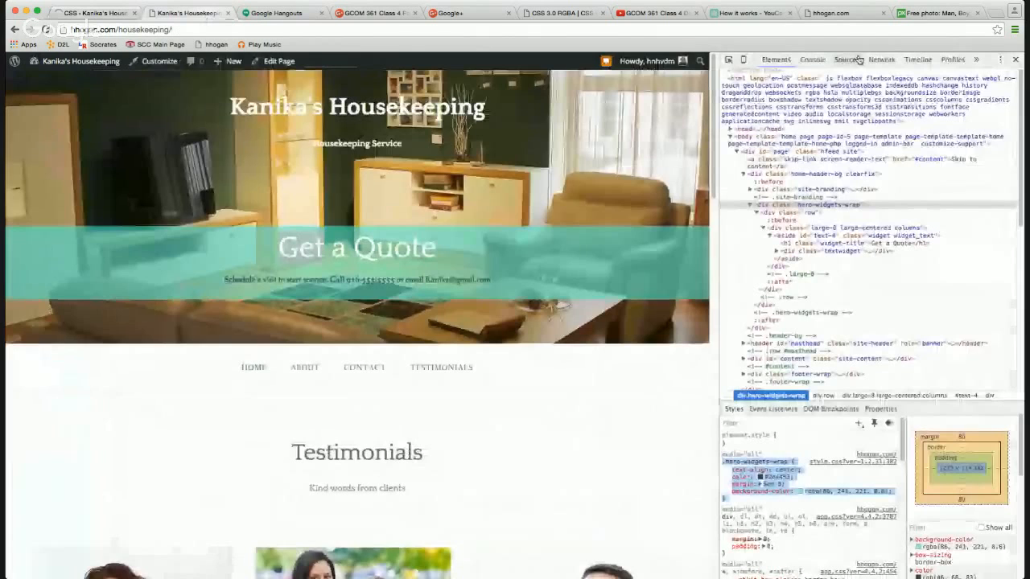
left_click(1016, 61)
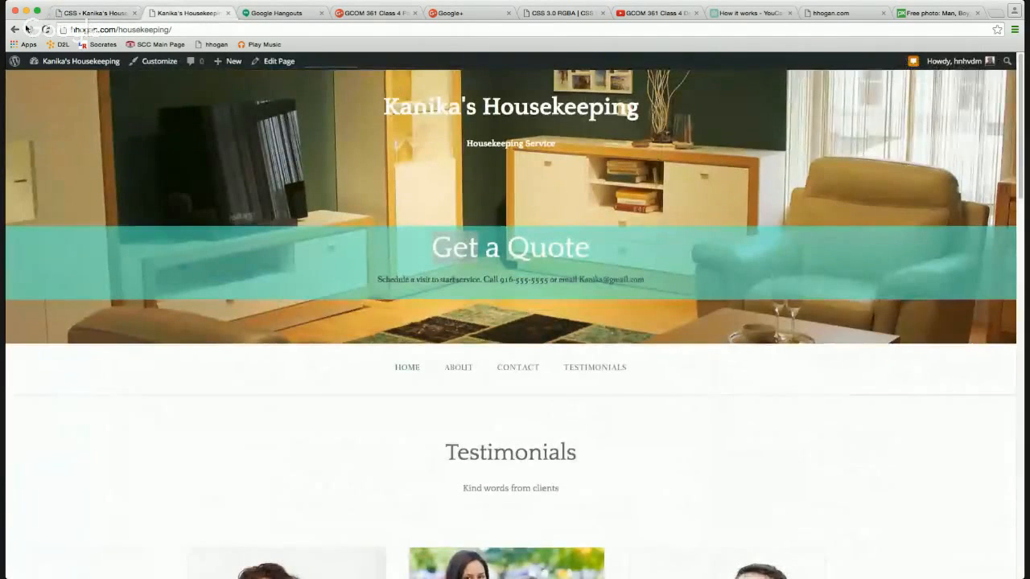
left_click(46, 29)
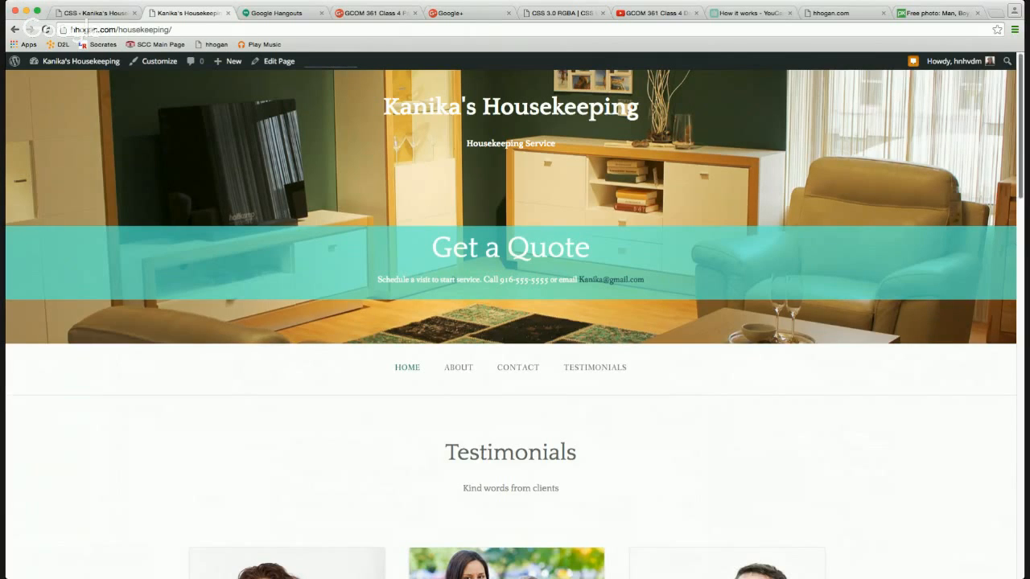
left_click_drag(1024, 246, 937, 246)
left_click_drag(936, 195, 619, 183)
scroll(568, 216, "down", 10)
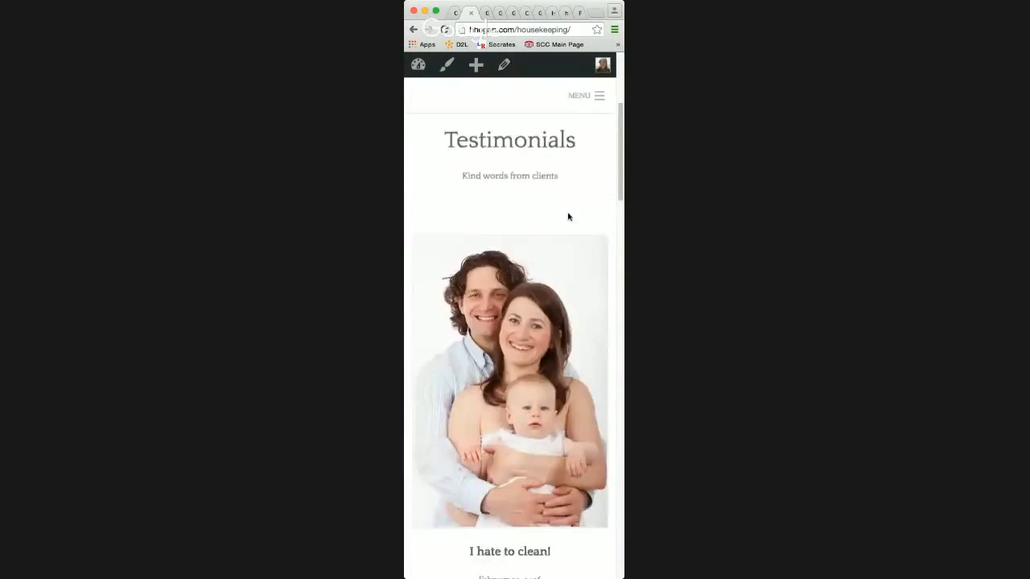
scroll(568, 220, "down", 10)
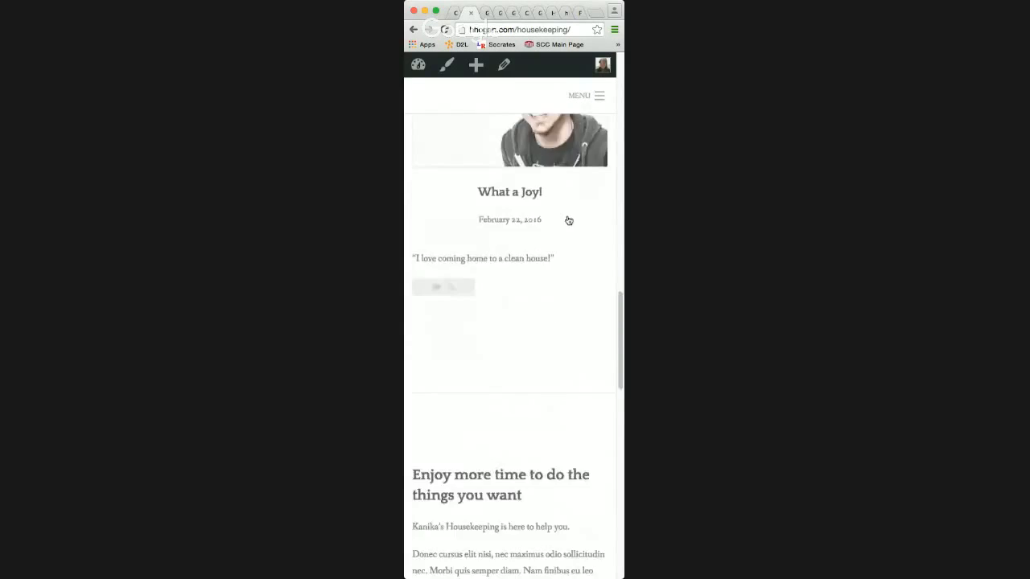
scroll(567, 219, "down", 10)
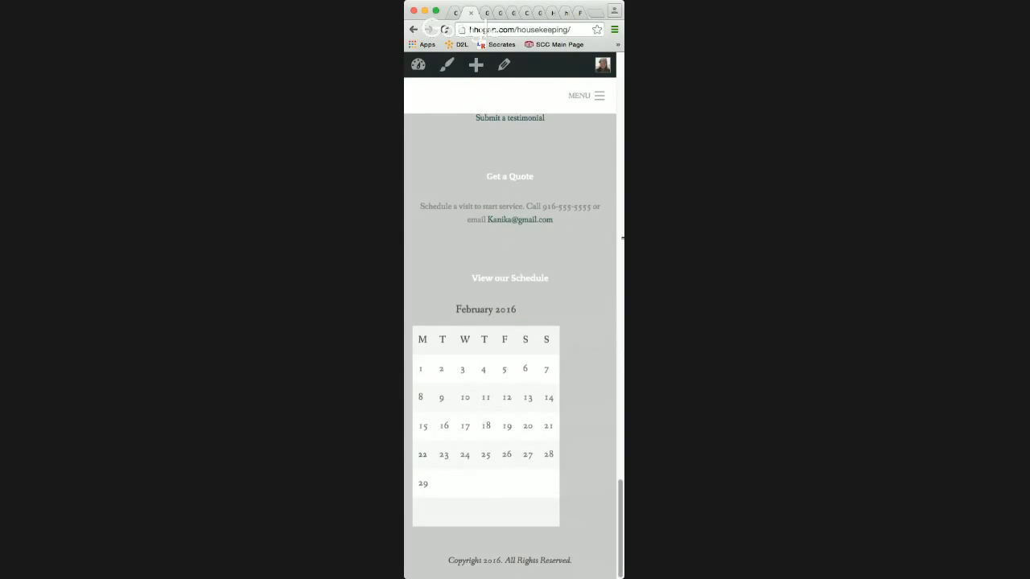
left_click_drag(625, 239, 936, 239)
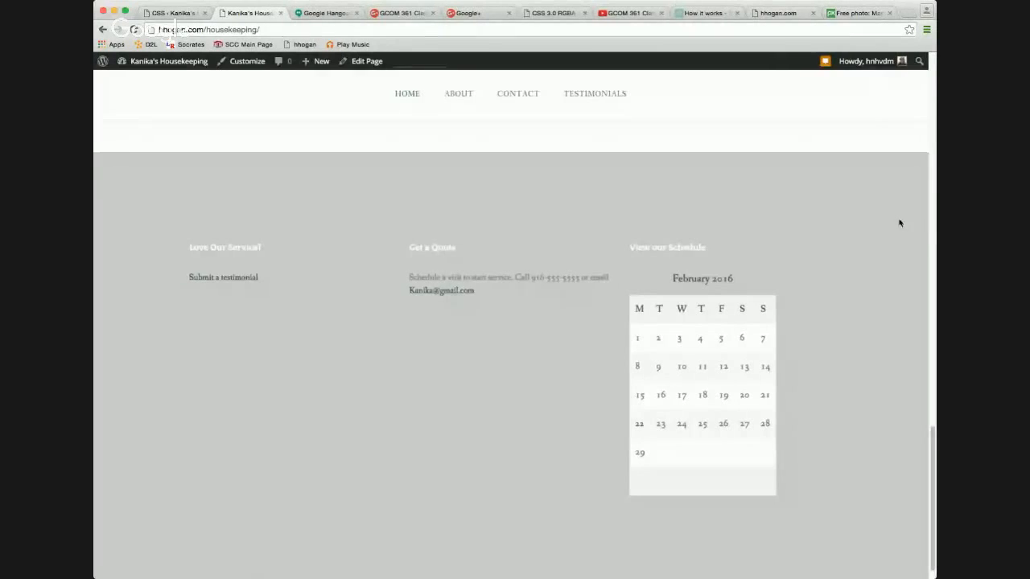
scroll(604, 234, "up", 15)
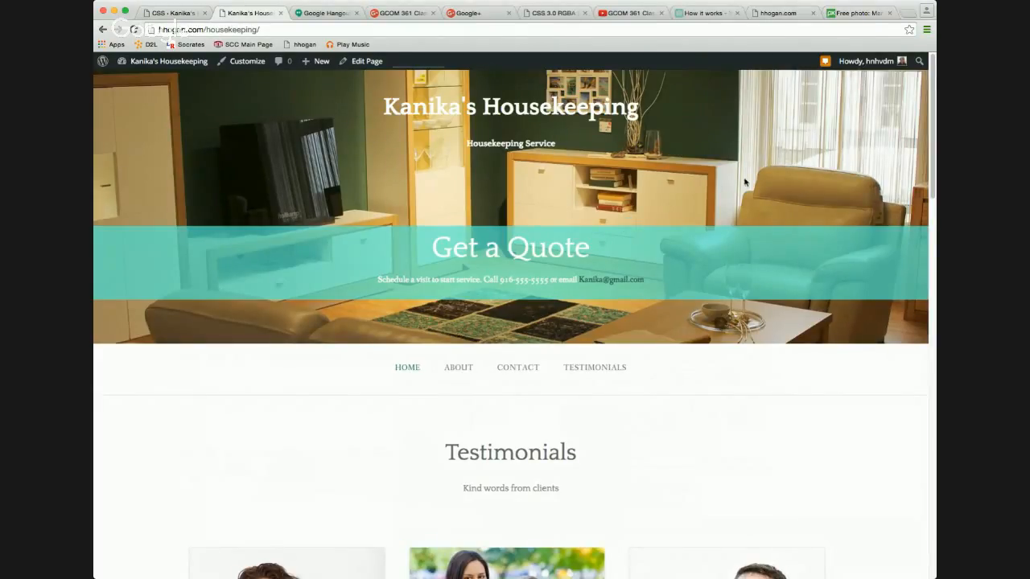
left_click_drag(936, 181, 626, 165)
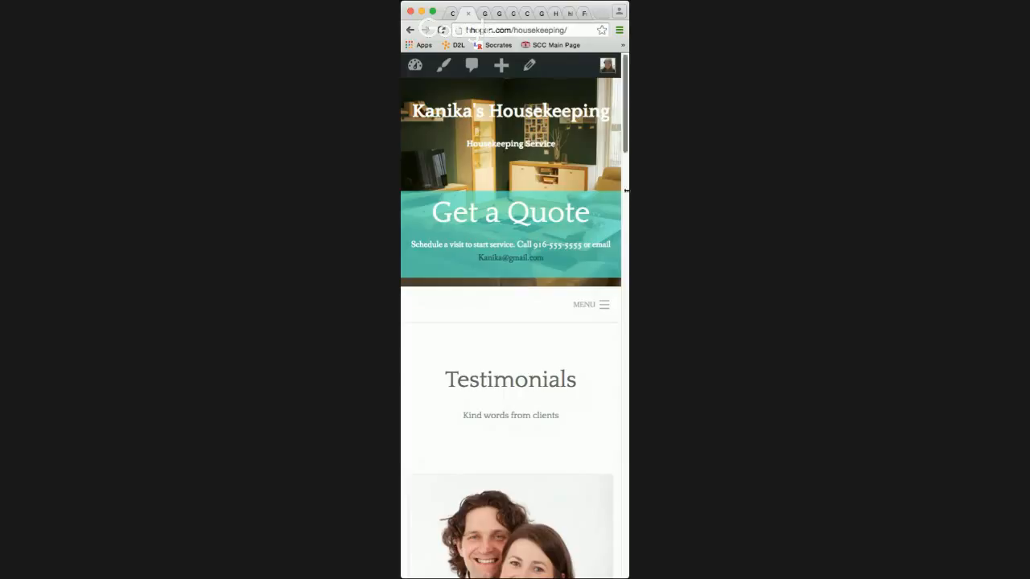
left_click_drag(626, 191, 861, 187)
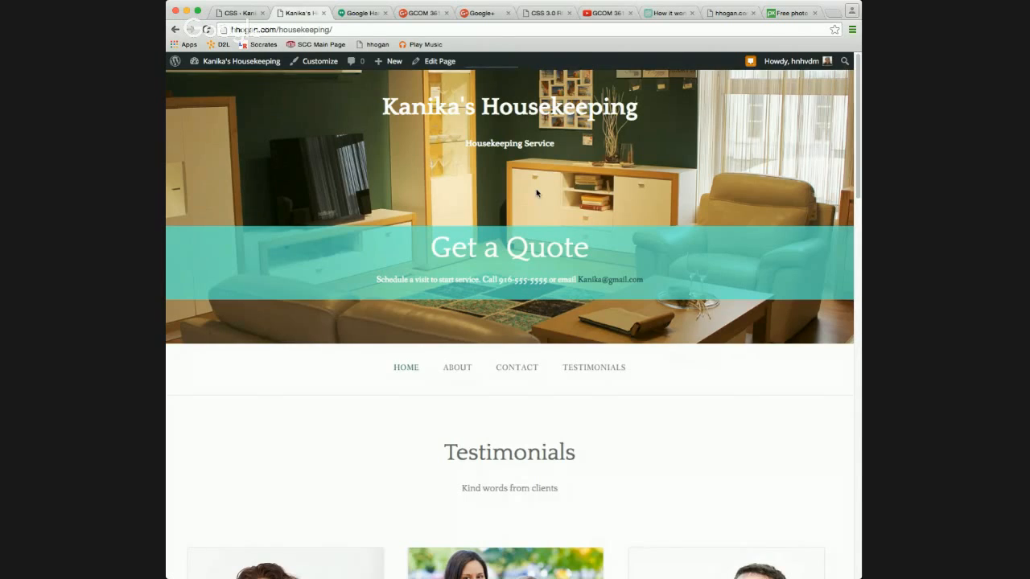
scroll(537, 193, "down", 3)
scroll(536, 193, "down", 3)
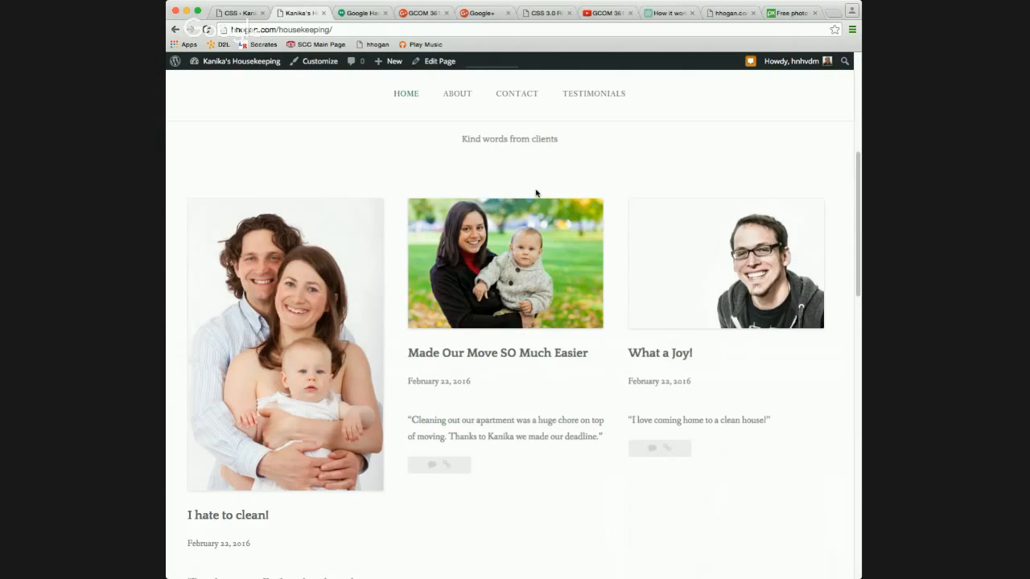
scroll(537, 193, "down", 3)
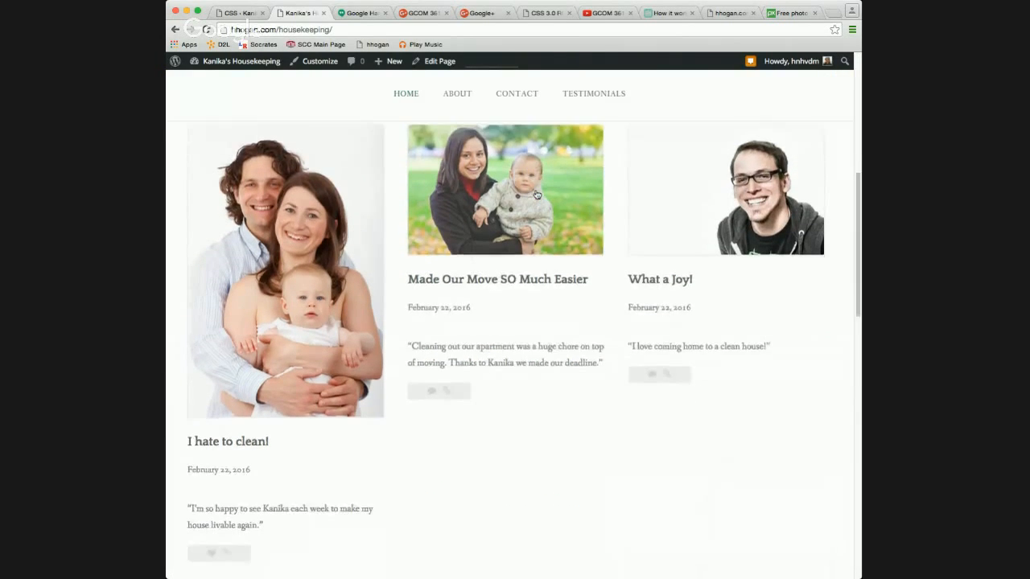
scroll(537, 195, "down", 4)
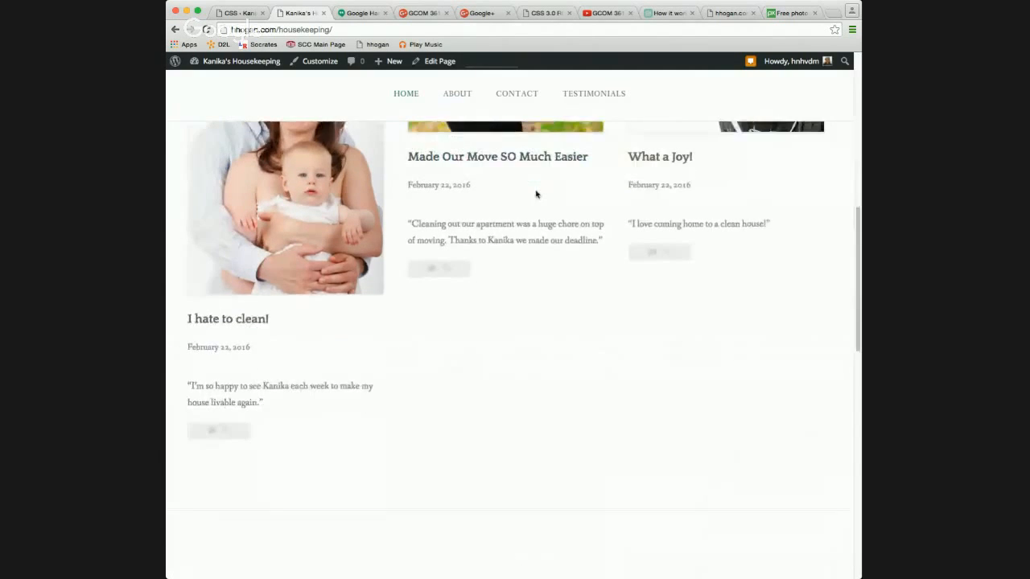
scroll(535, 191, "down", 10)
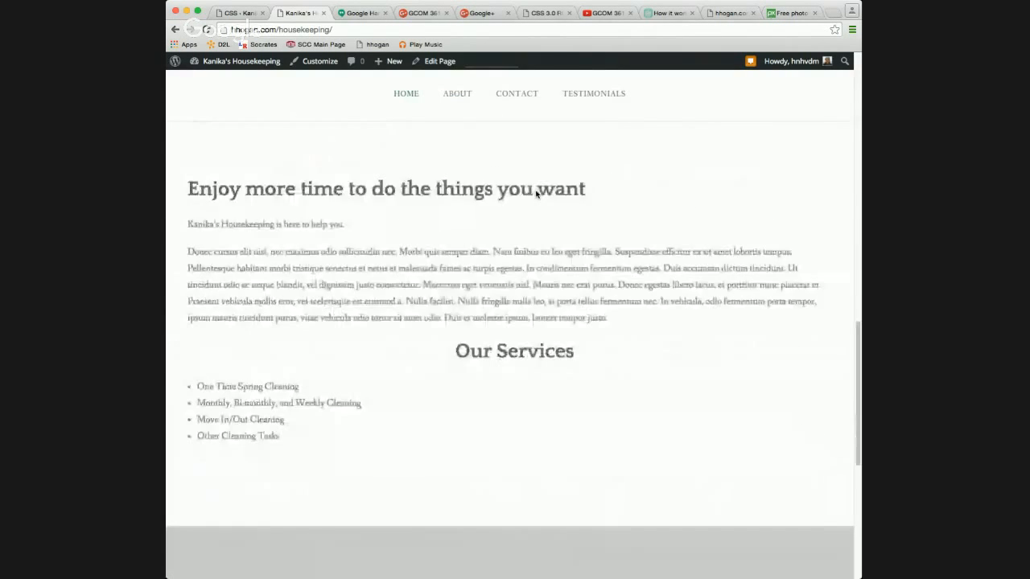
scroll(536, 191, "down", 6)
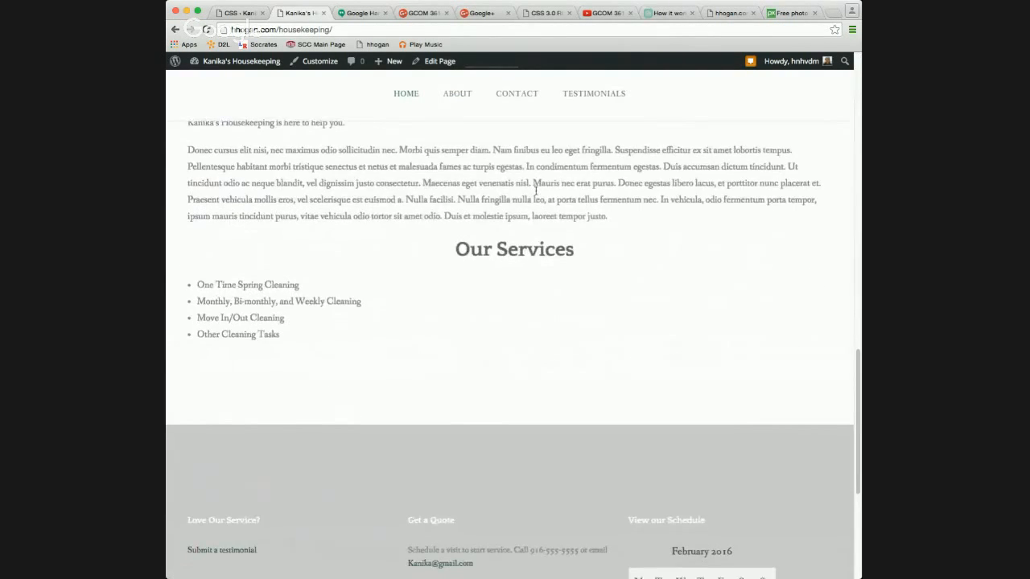
scroll(537, 194, "down", 3)
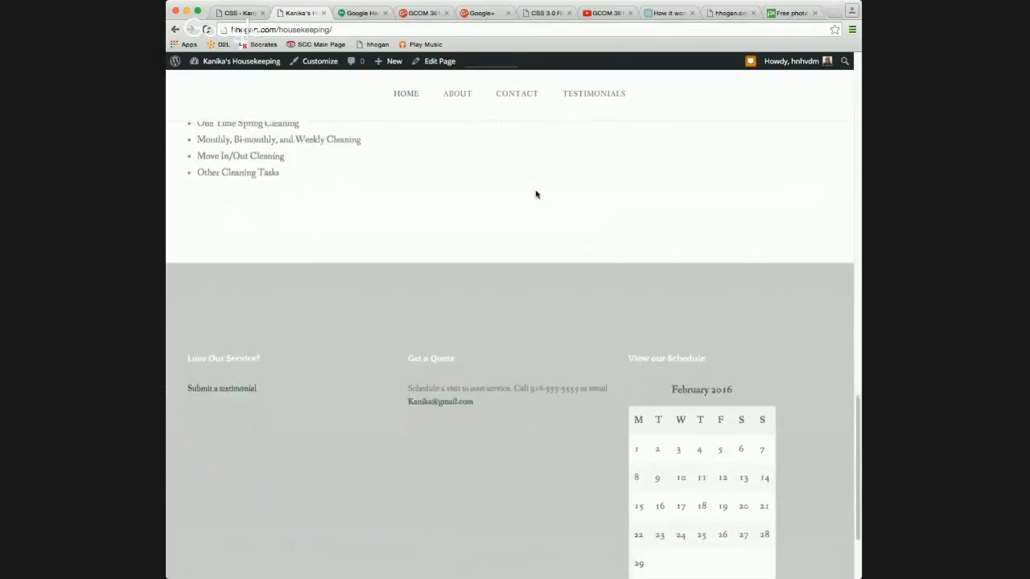
scroll(536, 194, "down", 3)
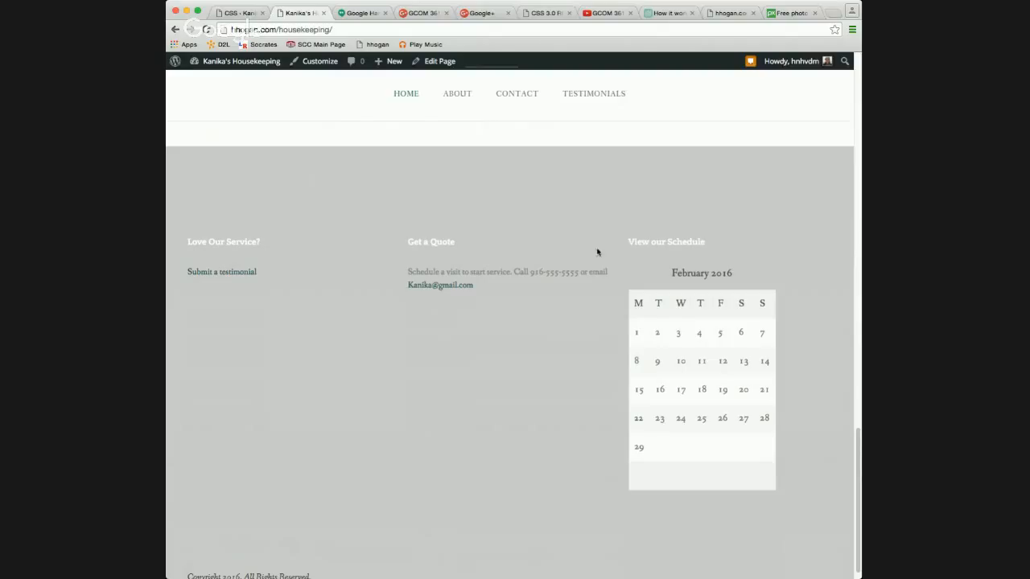
scroll(598, 252, "up", 1)
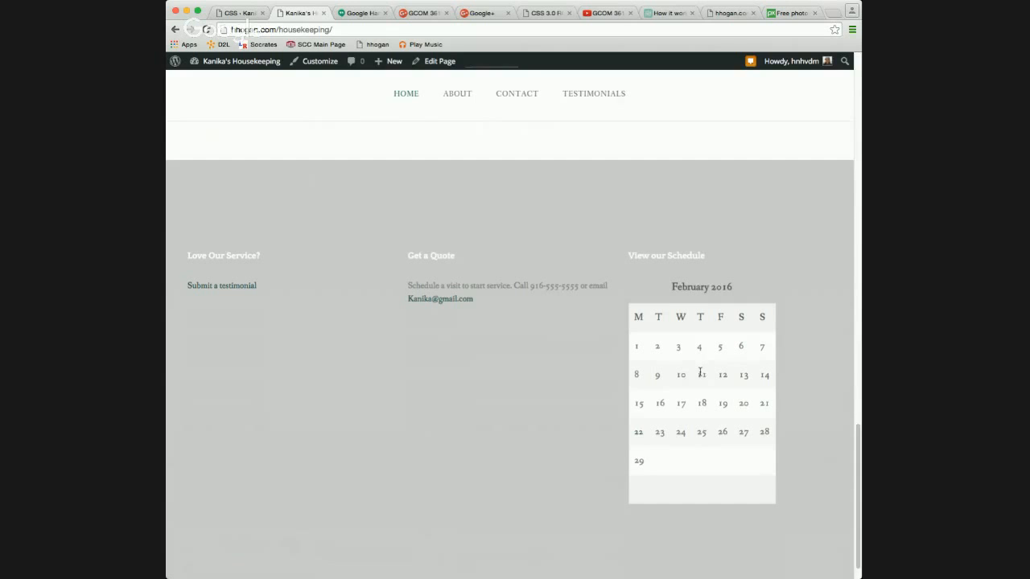
scroll(701, 372, "up", 15)
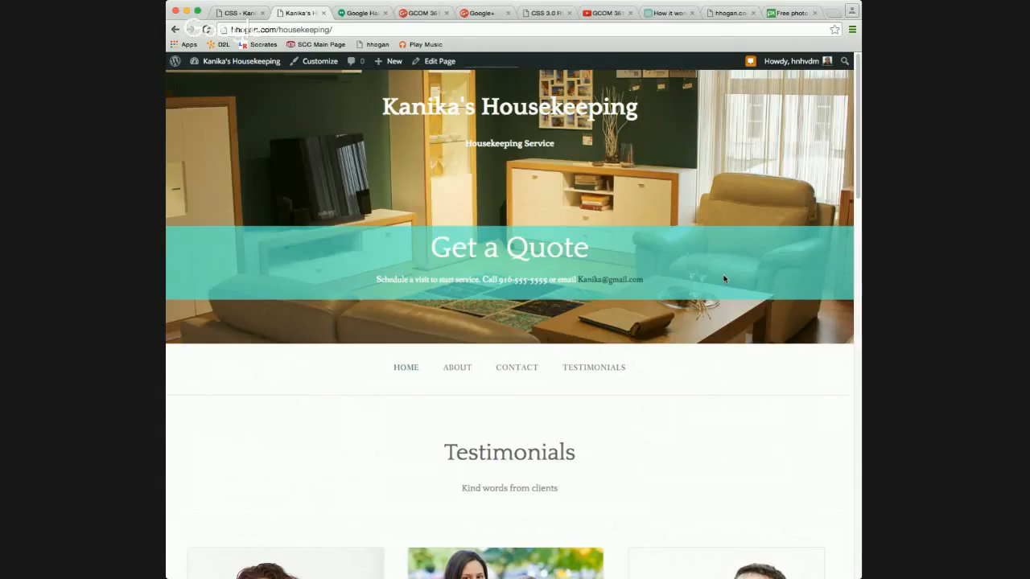
Return to the Edit CSS stylesheet editor, which holds the saved footer and hero widget styles.
left_click(239, 13)
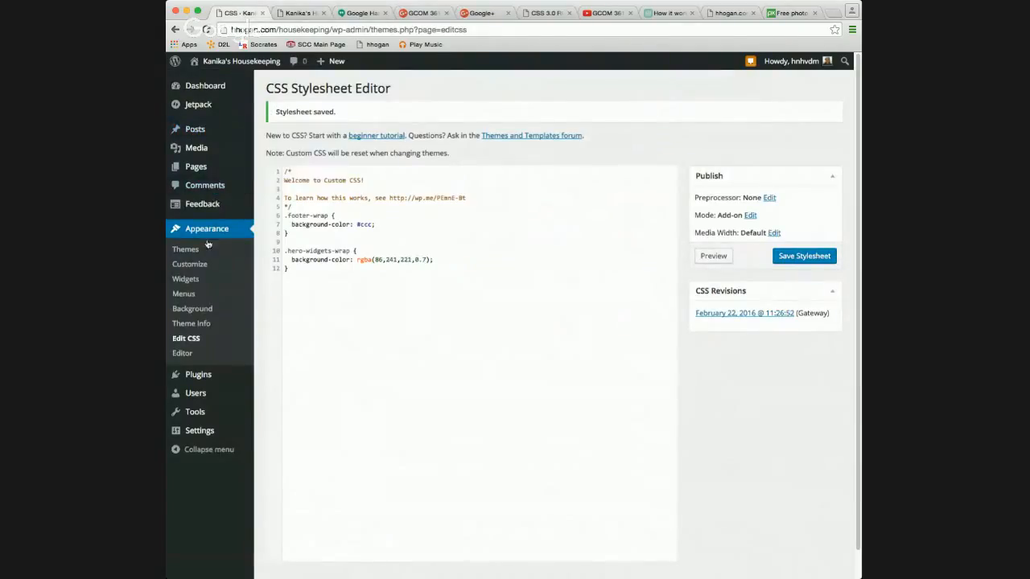
Open the Widgets screen, then go to the Installed Plugins list.
left_click(195, 280)
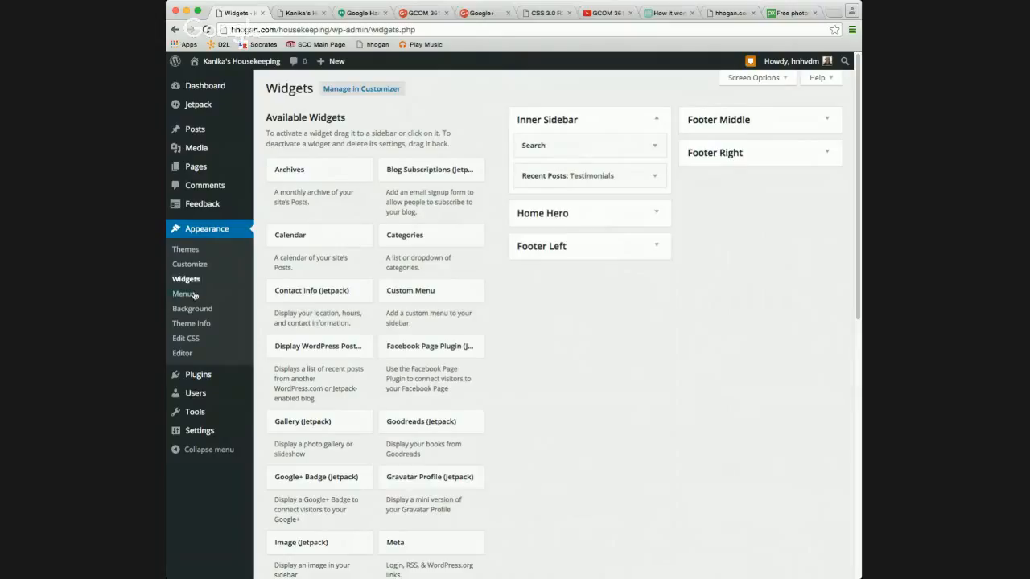
left_click(195, 378)
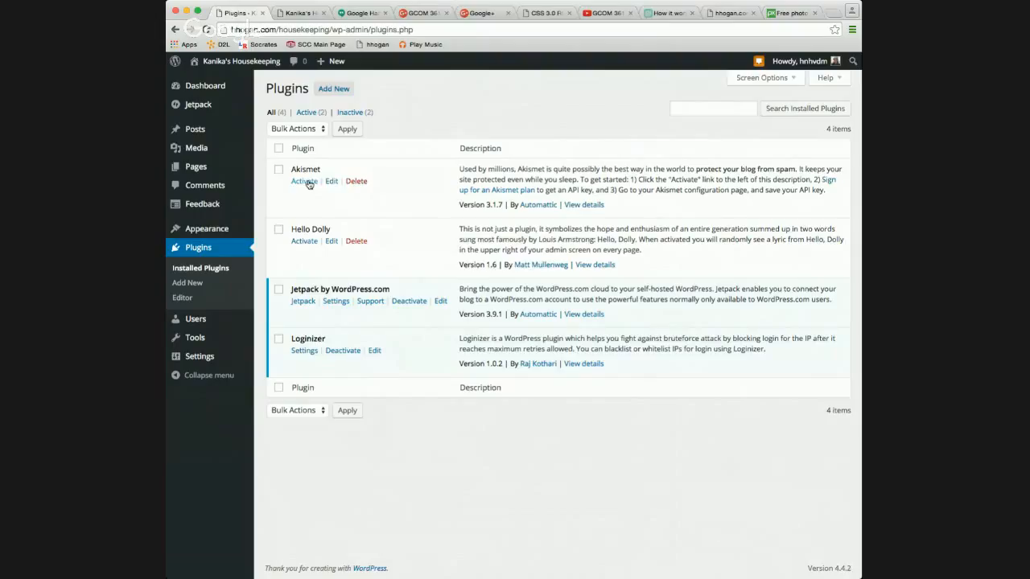
Delete the Hello Dolly and Akismet plugins and go to Add New Plugins.
left_click(351, 243)
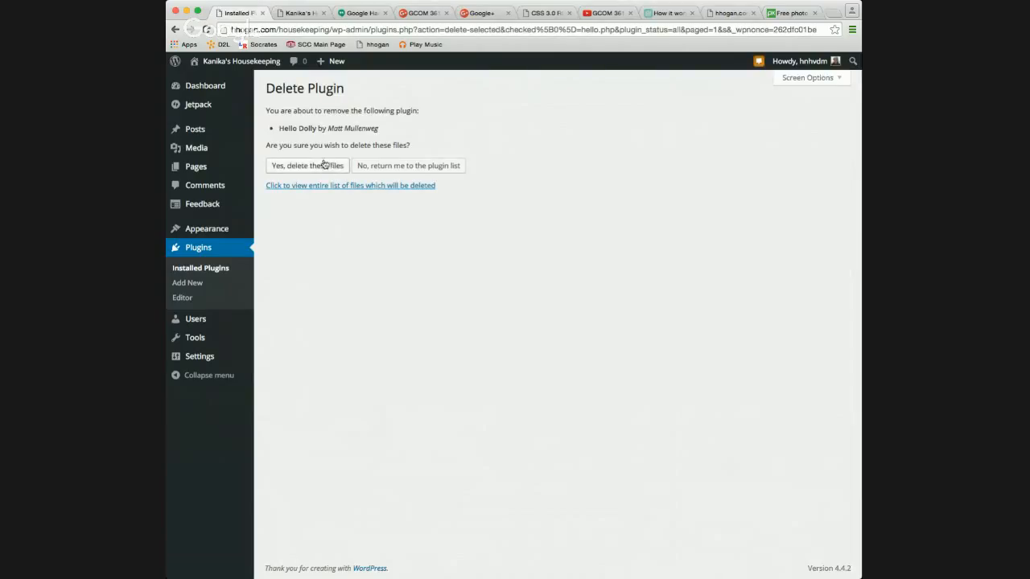
left_click(324, 165)
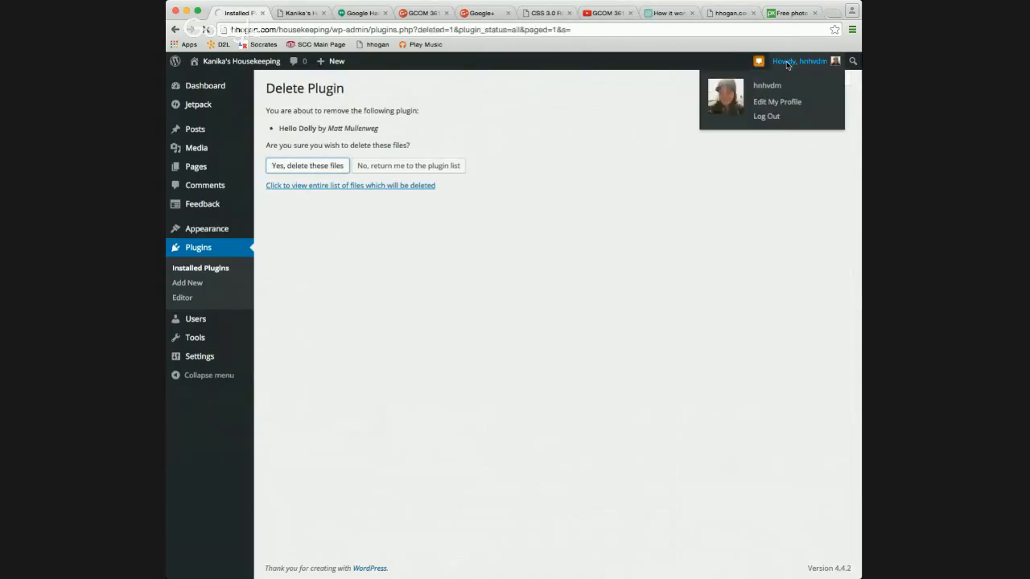
mouse_move(786, 66)
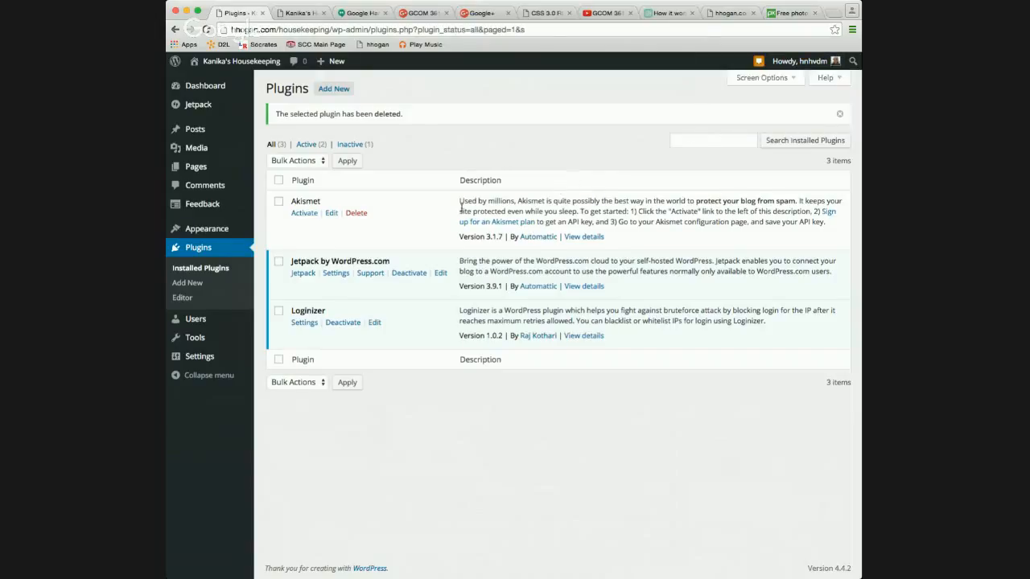
left_click(363, 215)
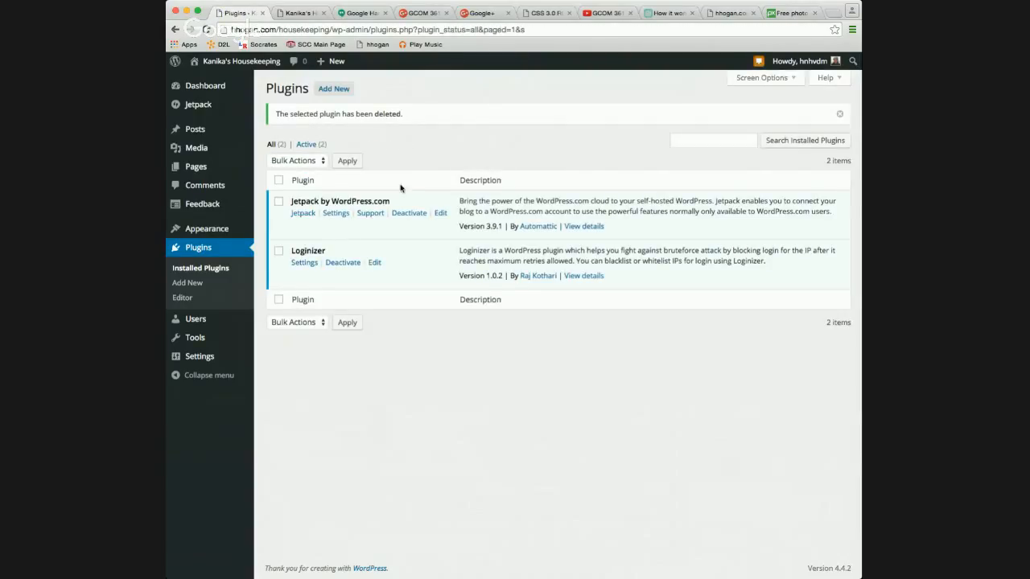
left_click(212, 287)
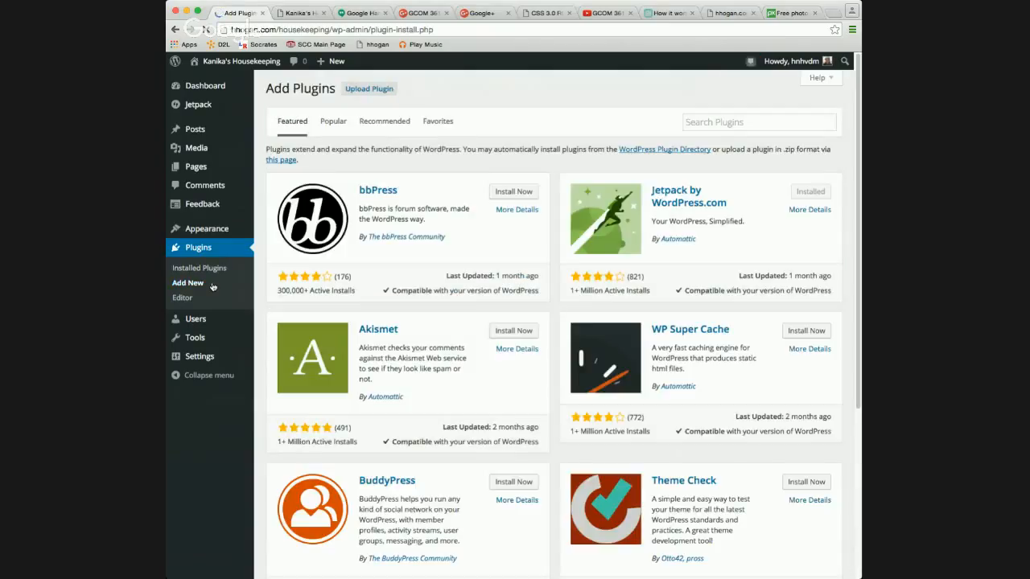
Search the plugin directory for 'yoast seo', correcting the typo.
left_click(717, 121)
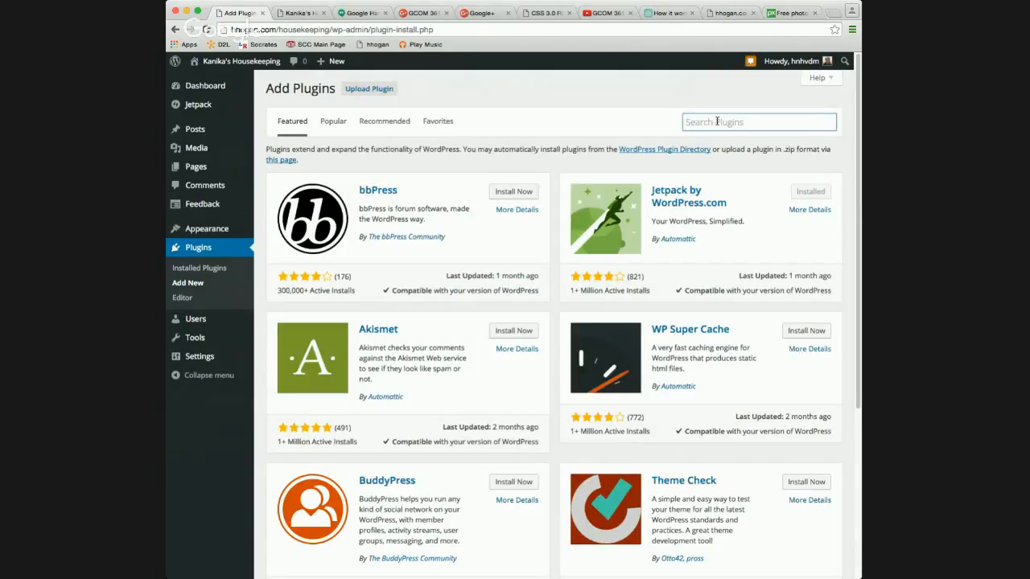
type("yoast sea")
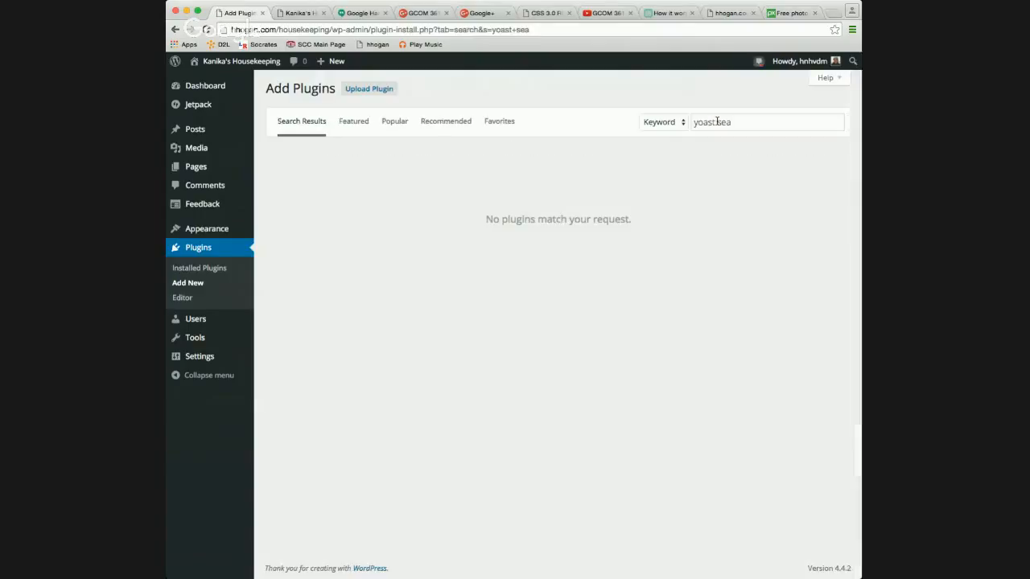
left_click(731, 122)
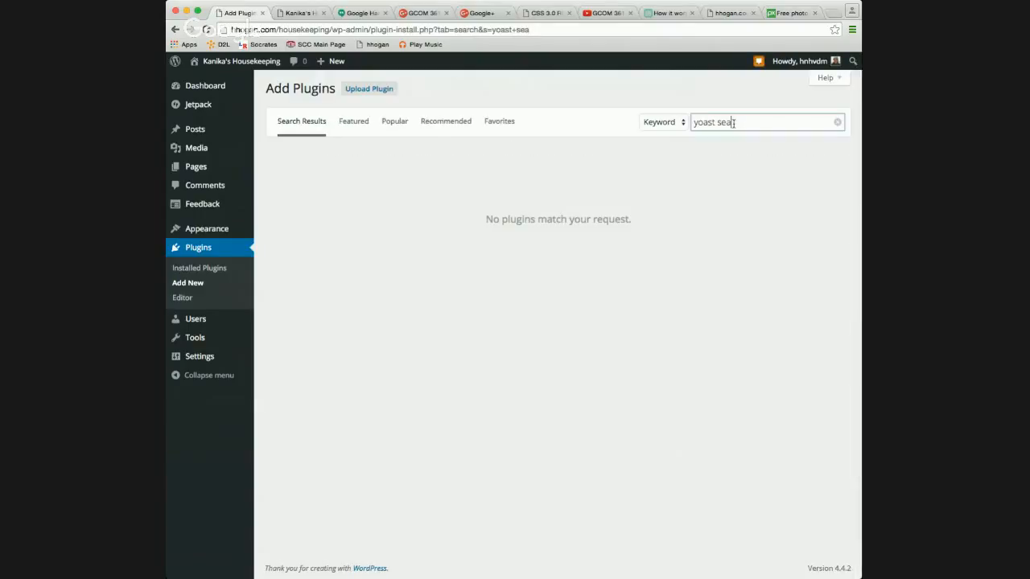
key("BackSpace")
type("o")
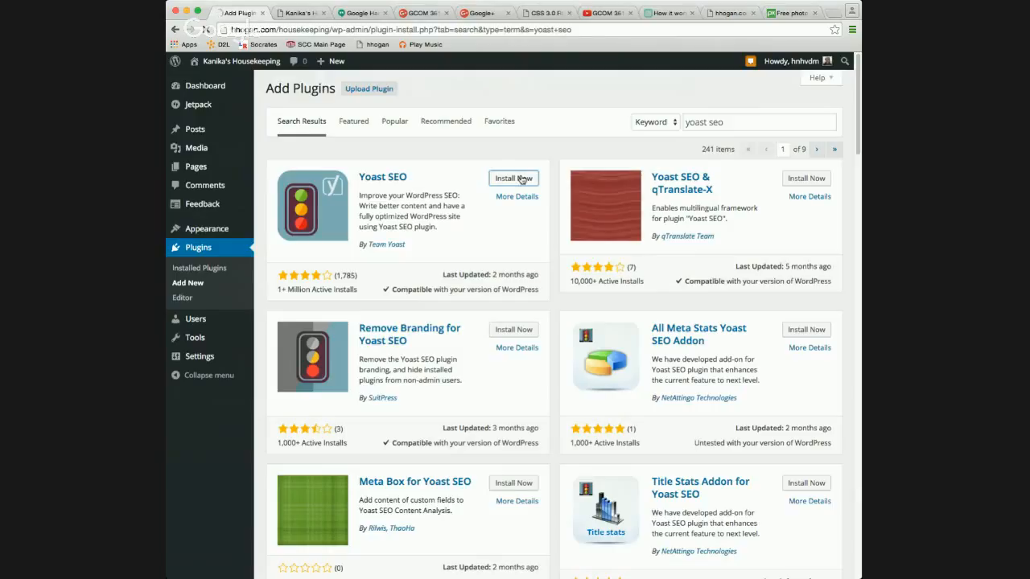
Install and activate Yoast SEO, dismissing its notices and welcome popup.
left_click(521, 179)
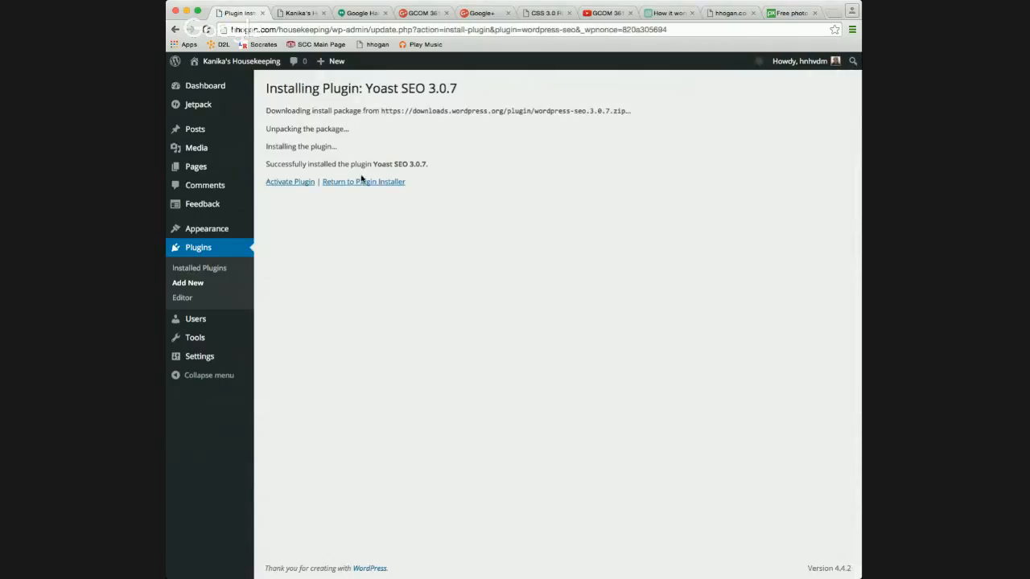
left_click(304, 182)
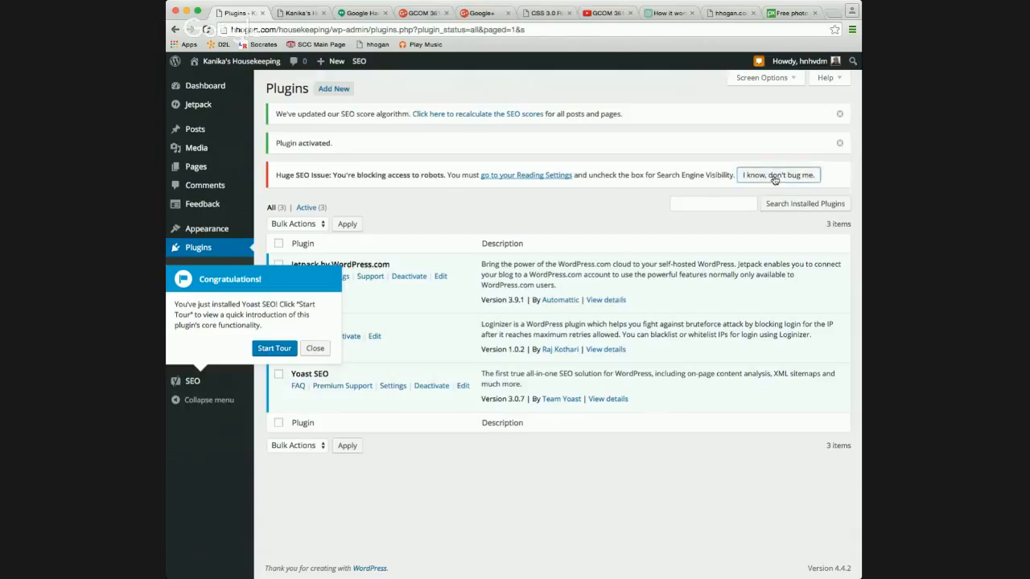
left_click(806, 177)
left_click(840, 144)
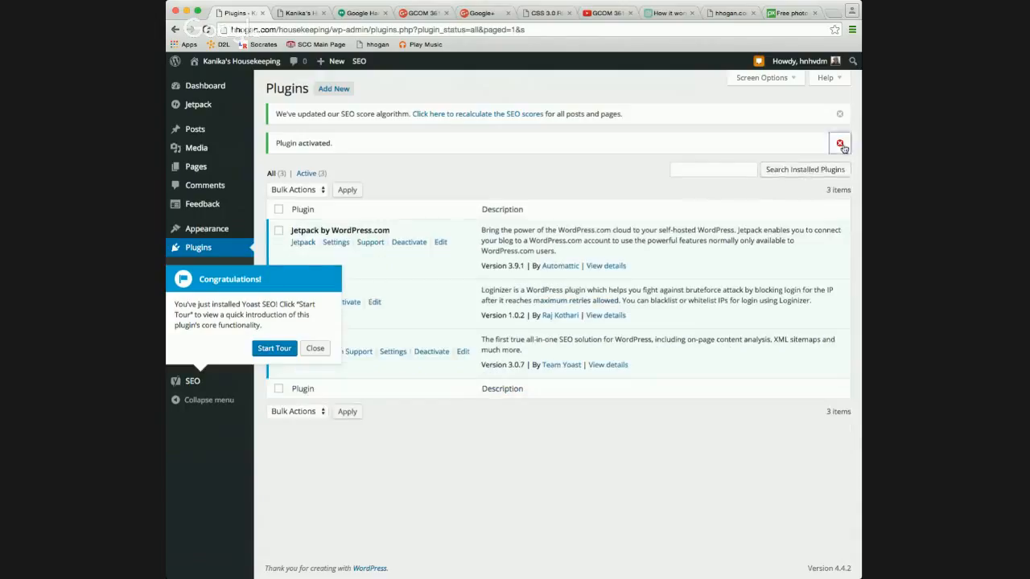
left_click(308, 353)
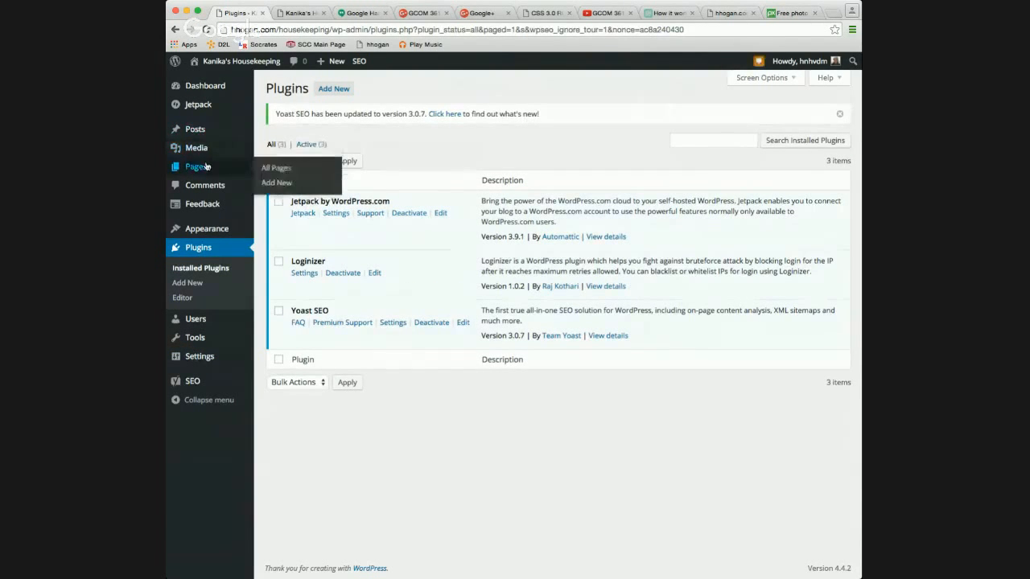
Open the 'I hate to clean!' post for editing from the Posts list.
mouse_move(206, 135)
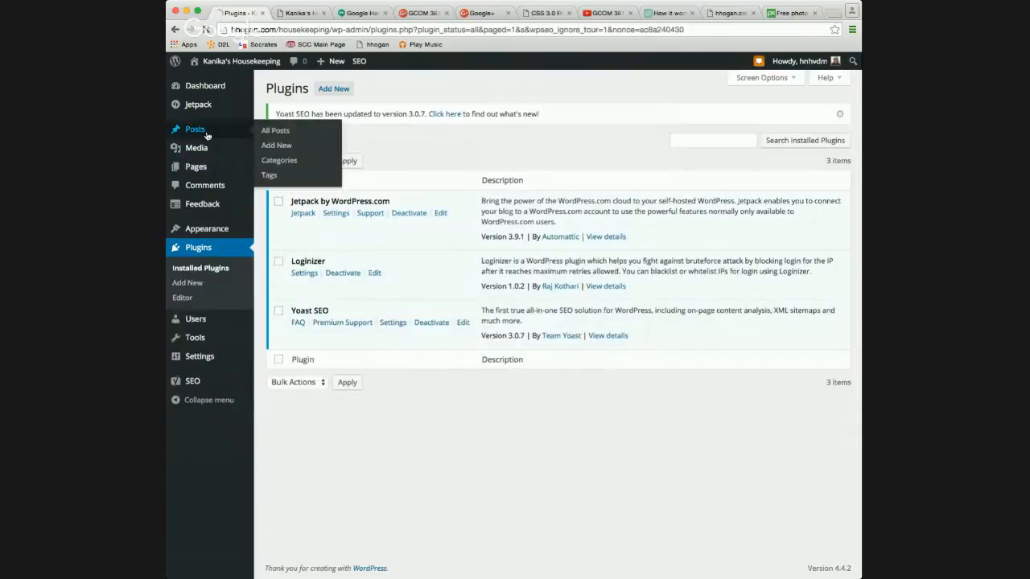
left_click(207, 135)
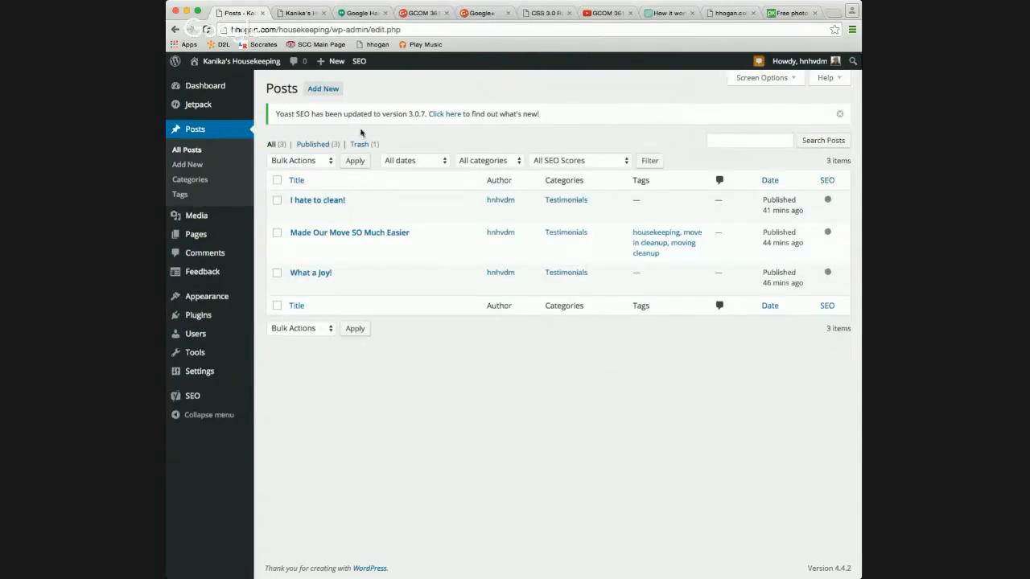
left_click(840, 113)
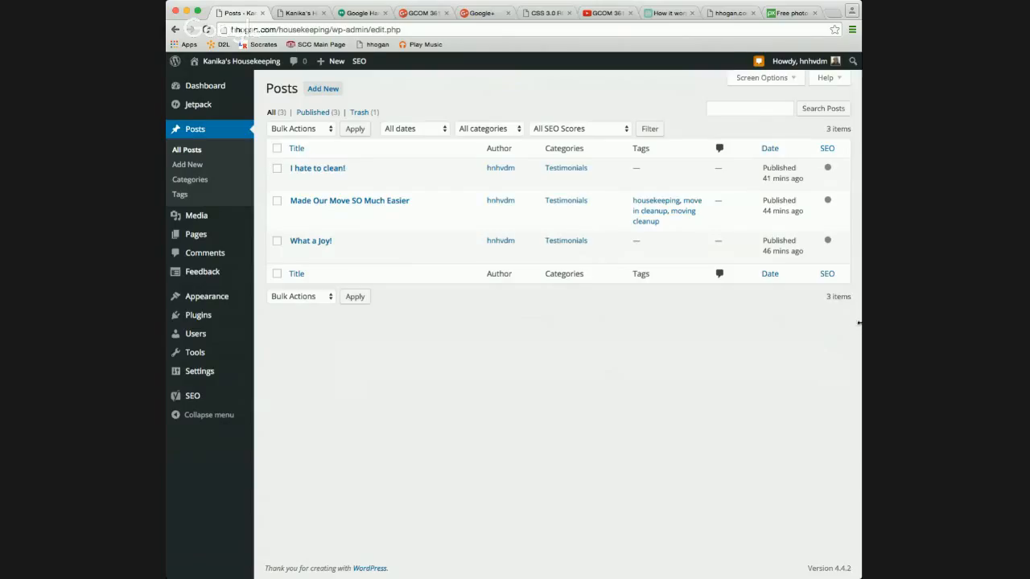
left_click_drag(861, 324, 972, 324)
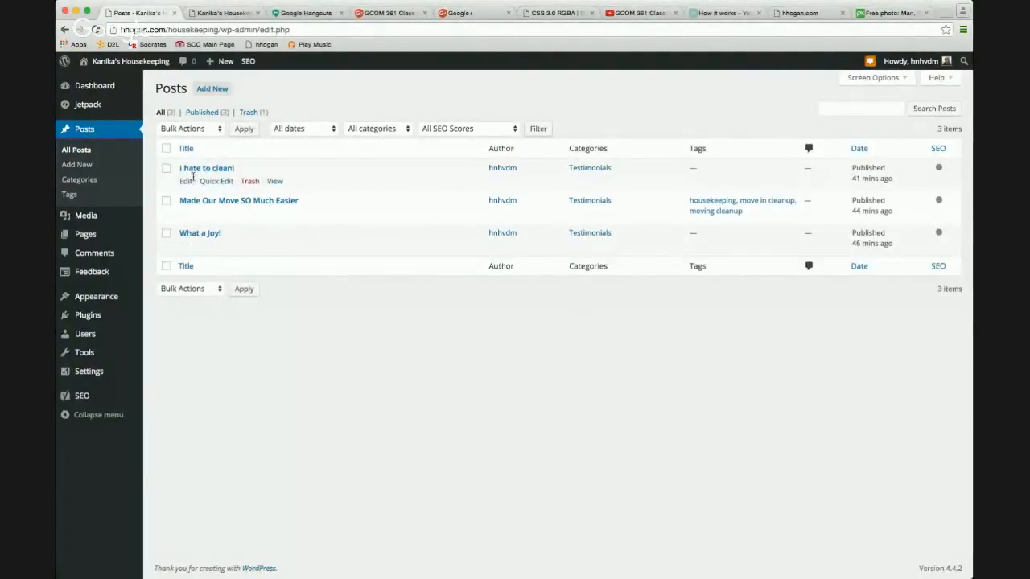
left_click(186, 182)
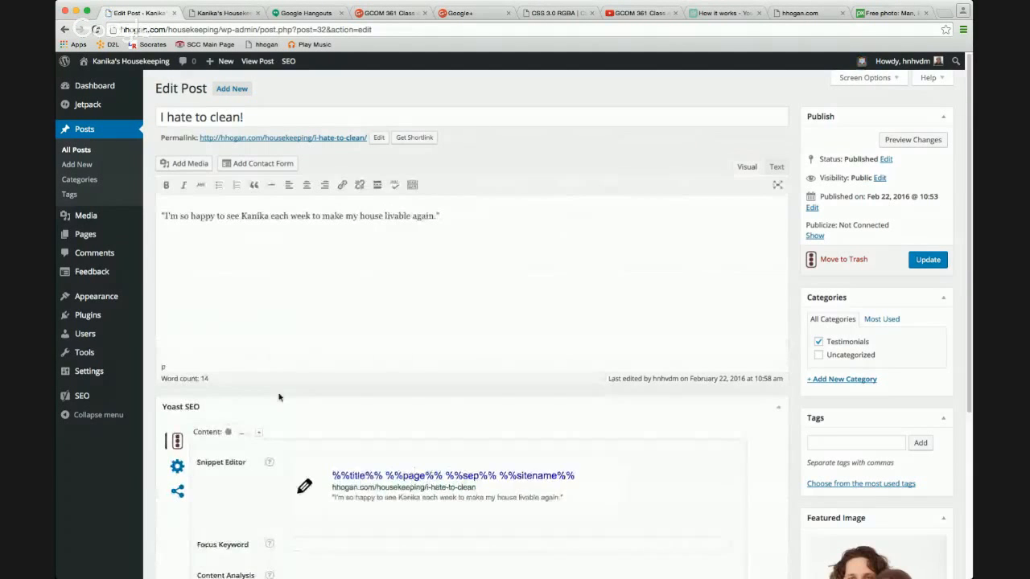
Review the post's Yoast focus keyword, advanced robots and Facebook sharing fields.
scroll(306, 380, "down", 3)
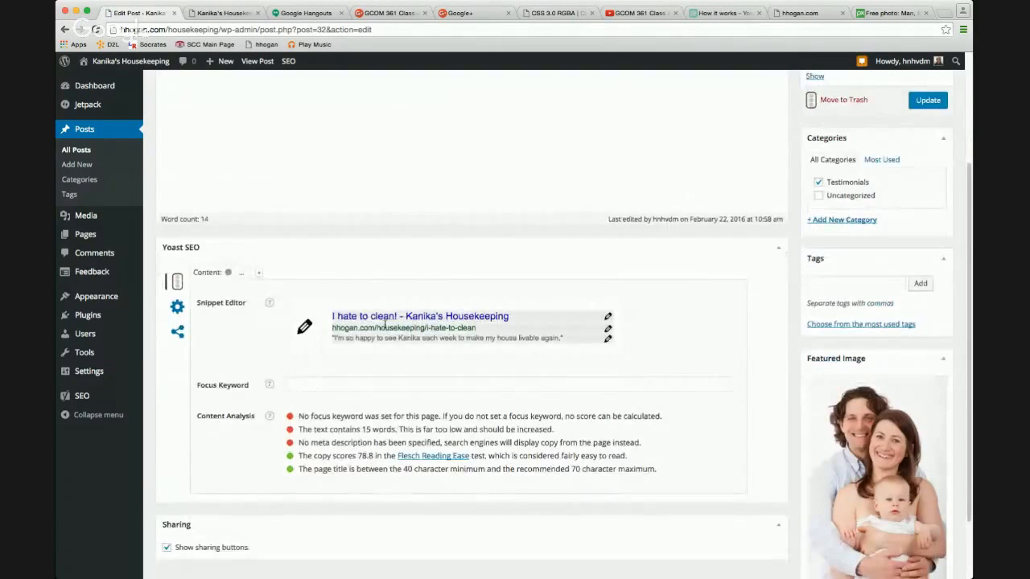
left_click(320, 385)
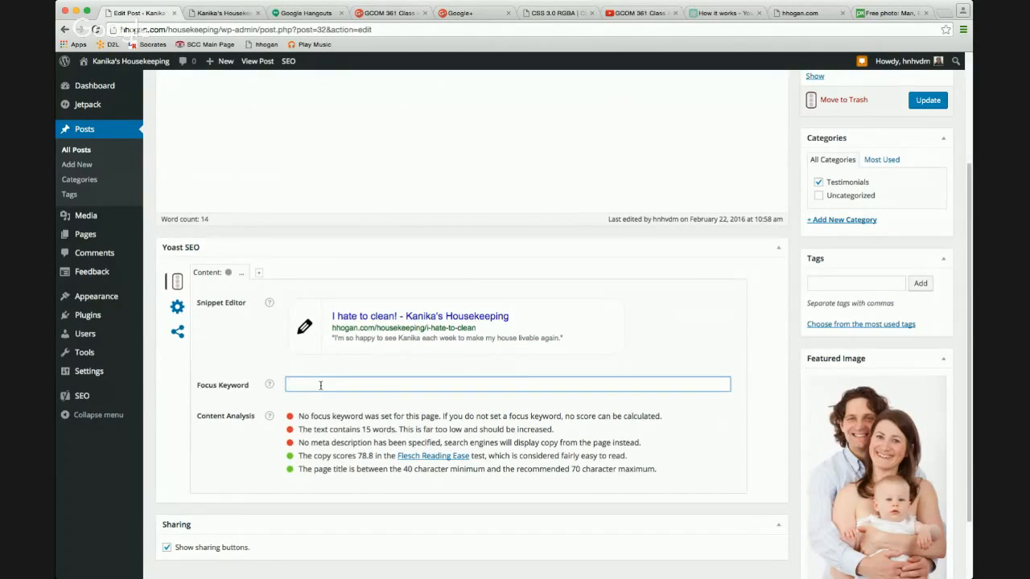
left_click(270, 385)
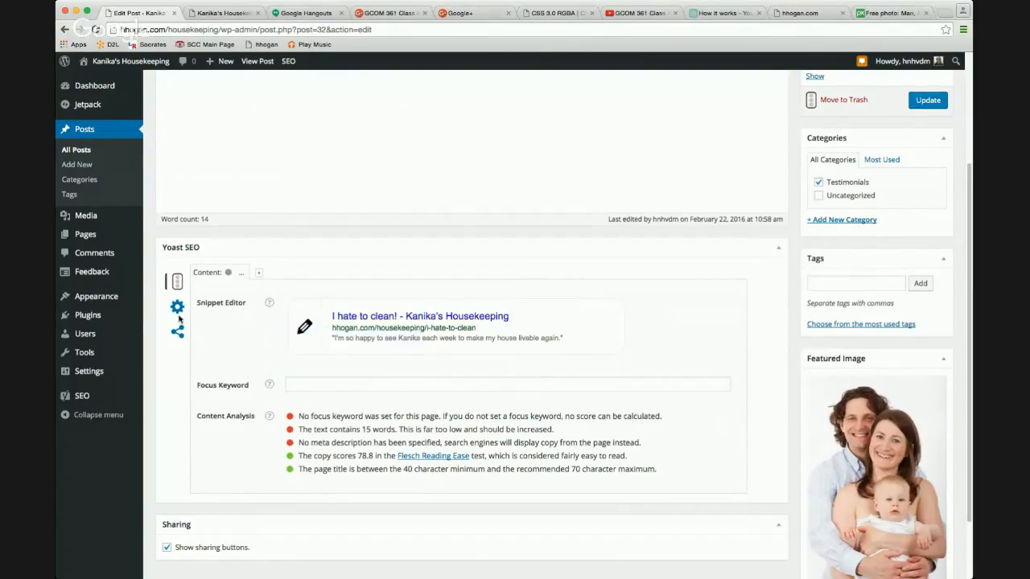
scroll(656, 215, "up", 3)
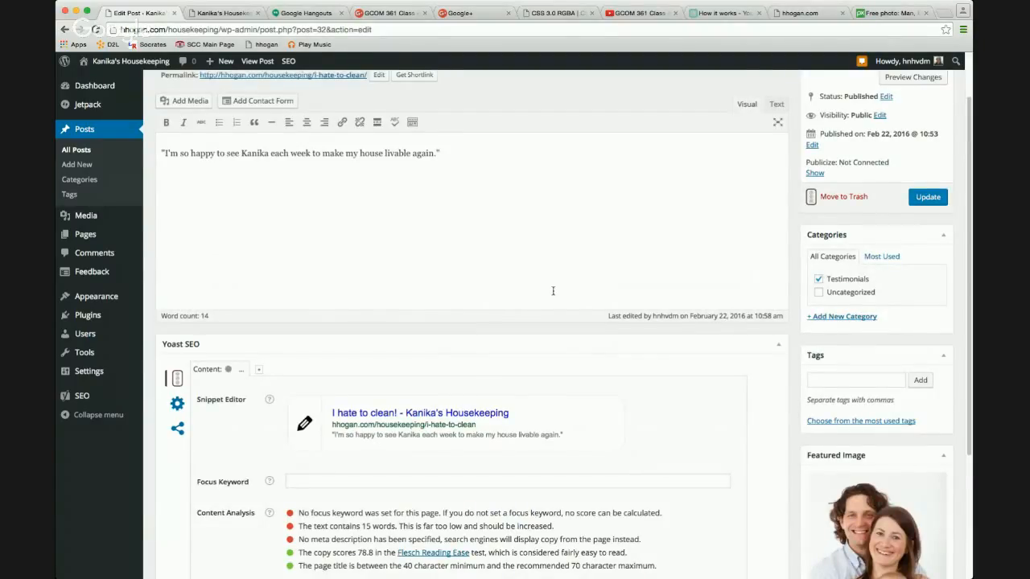
scroll(461, 362, "down", 5)
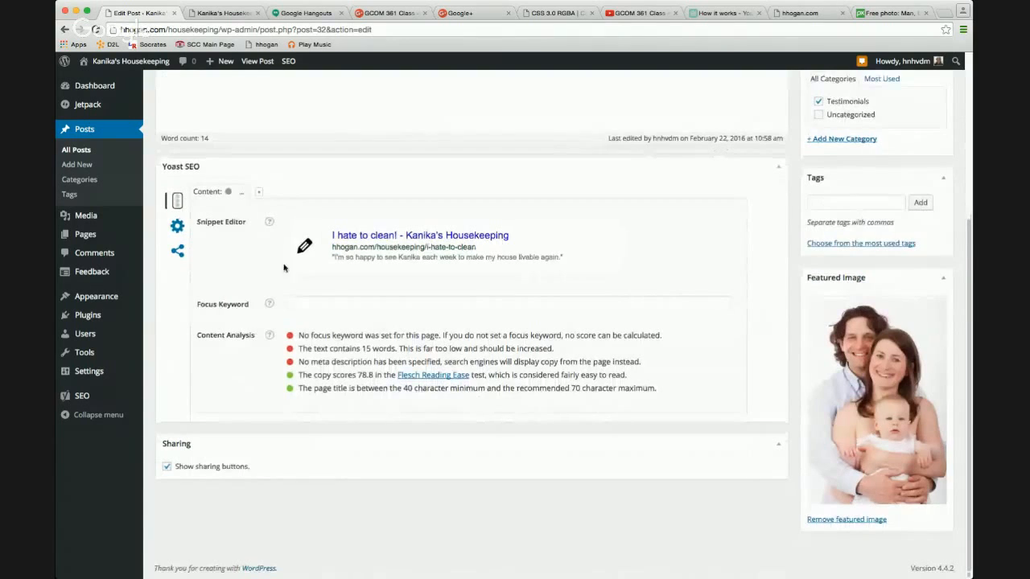
left_click(177, 227)
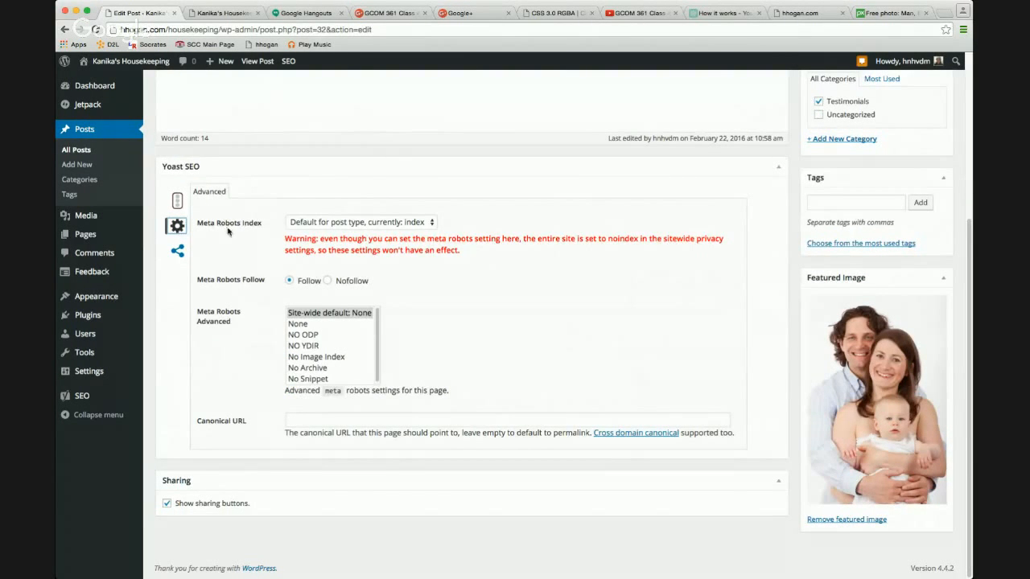
left_click(177, 251)
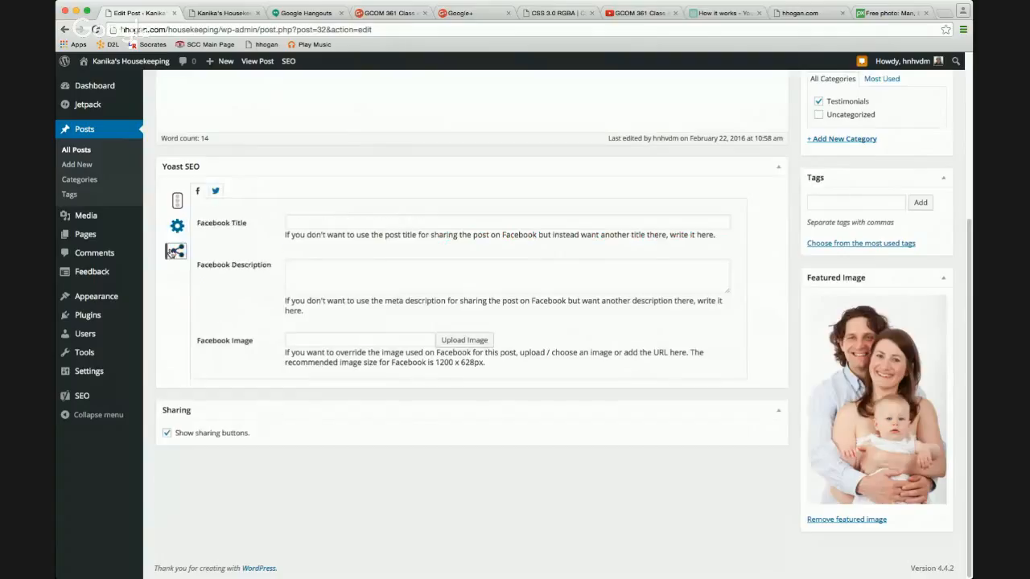
left_click(293, 223)
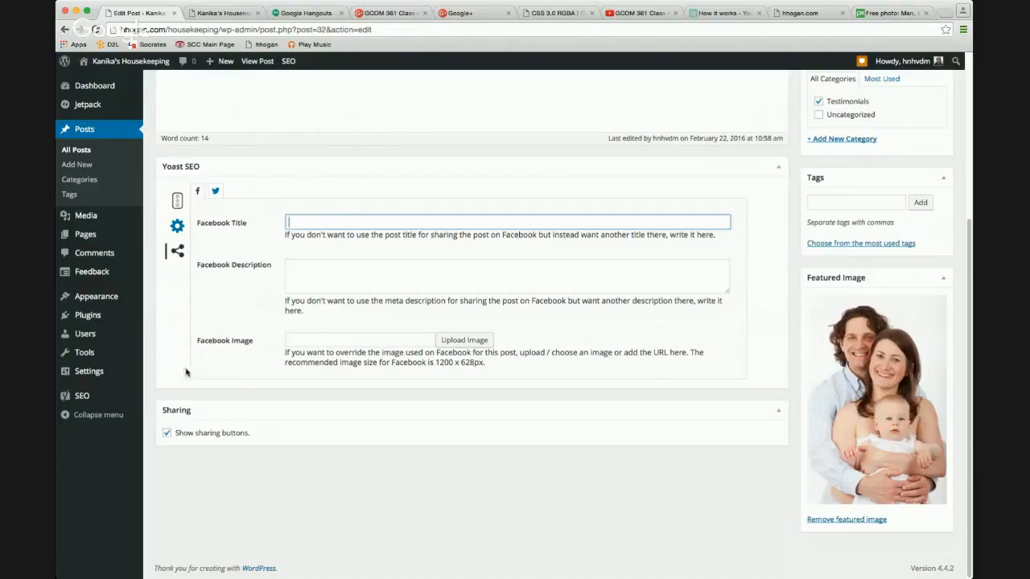
View Yoast SEO's XML Sitemaps settings, then return to Add New Plugins.
mouse_move(94, 399)
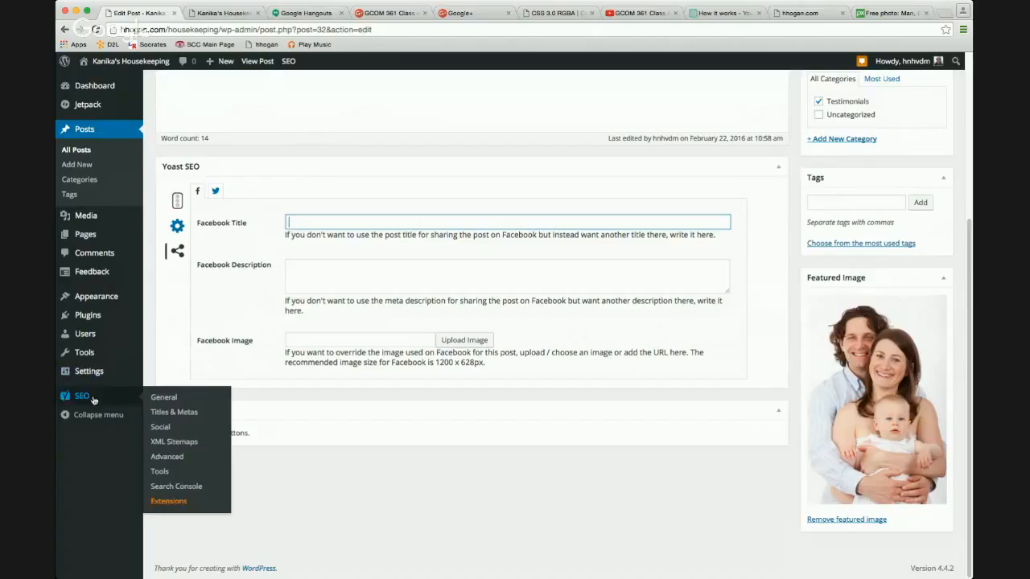
left_click(170, 442)
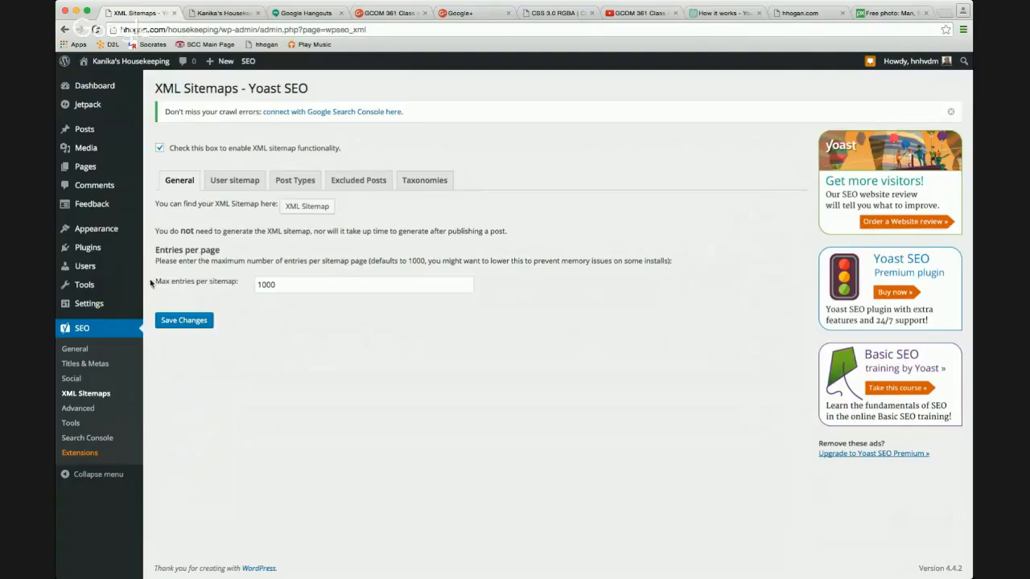
mouse_move(118, 248)
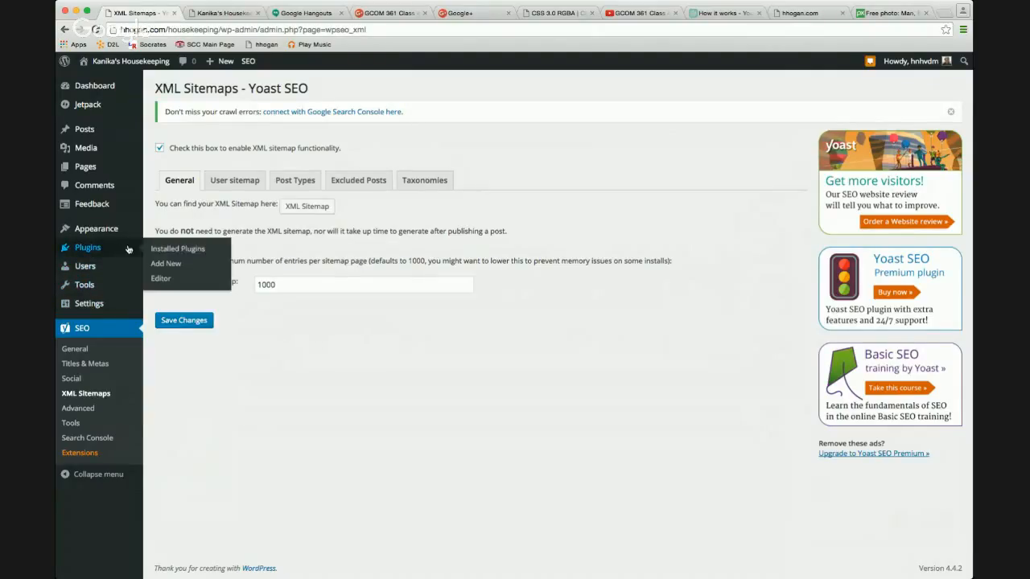
left_click(165, 266)
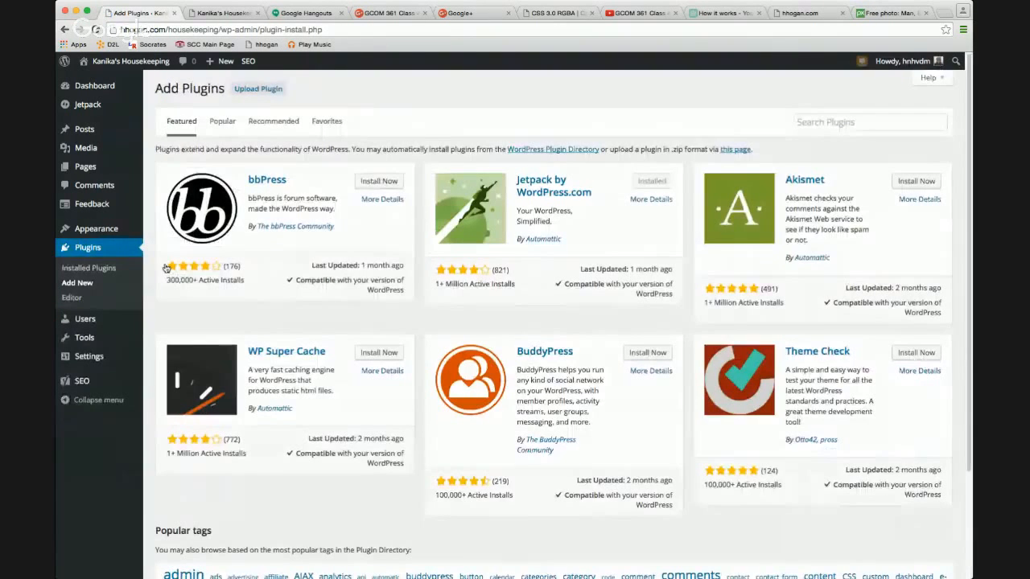
Search for 'duplicator', then install and activate the Duplicator plugin.
left_click(807, 124)
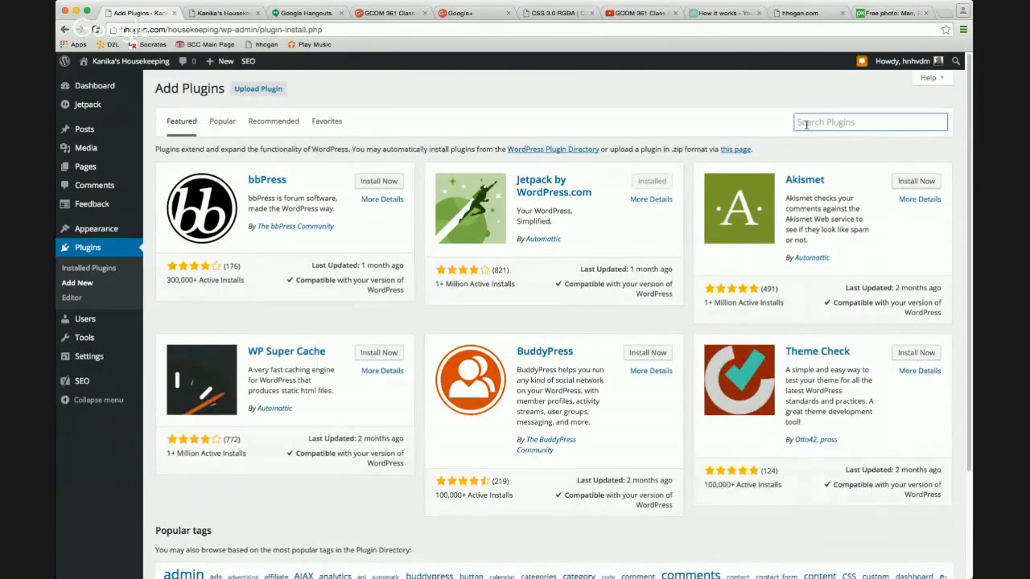
type("duplicator")
key("Return")
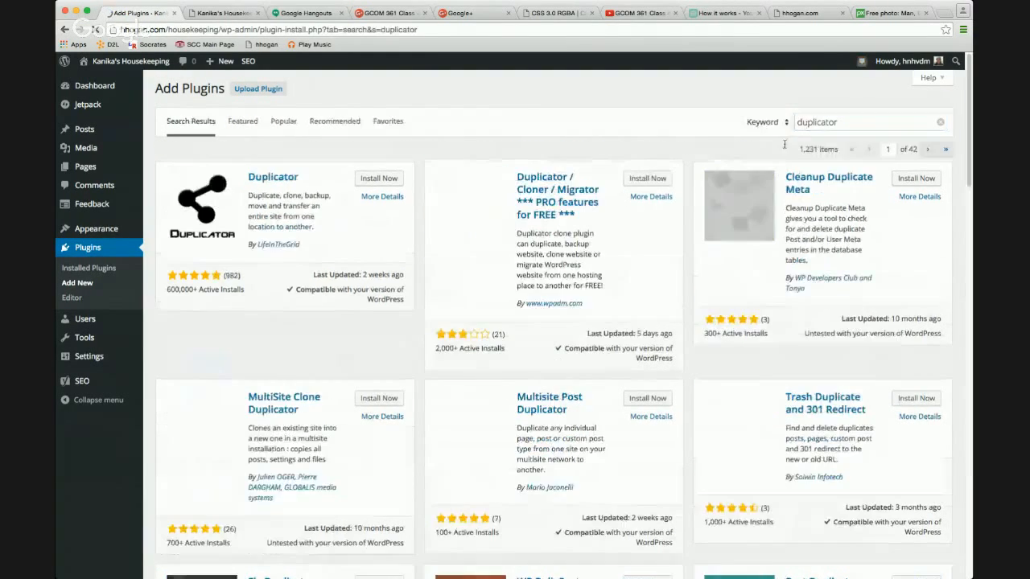
left_click(375, 179)
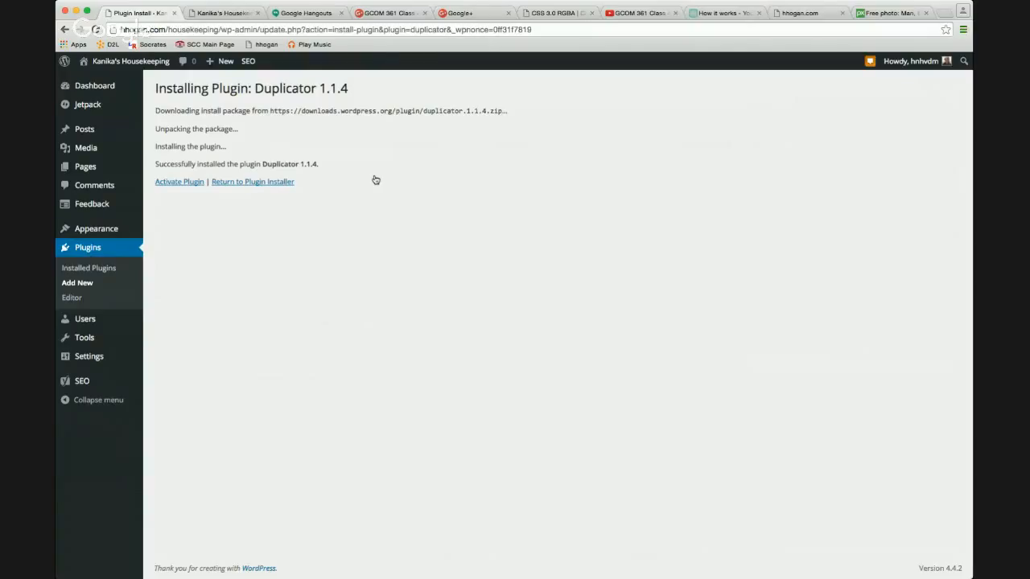
left_click(188, 184)
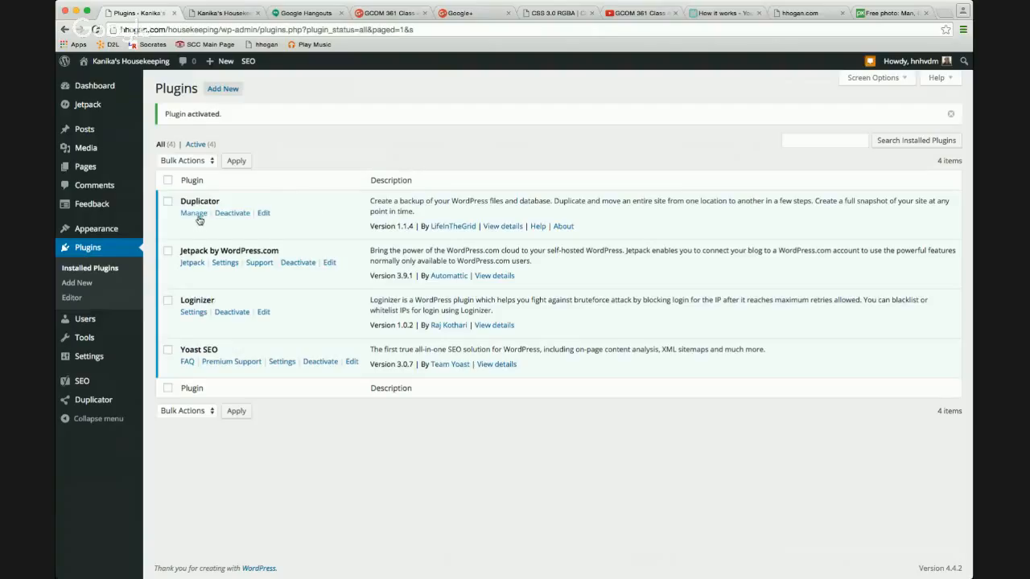
mouse_move(110, 398)
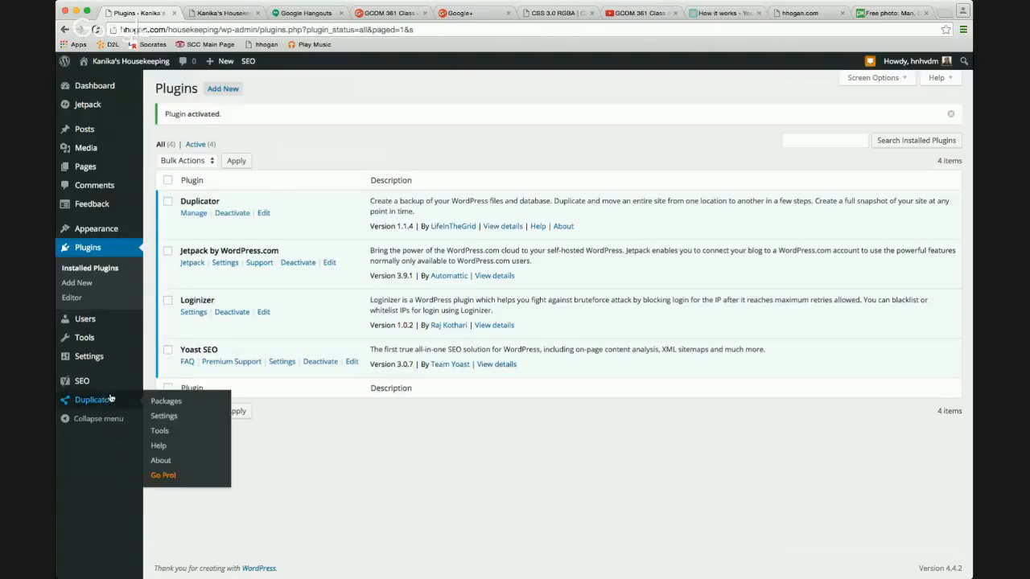
Create a new Duplicator package, 20160222_kanikashousekeeping, and run its system scan.
left_click(168, 403)
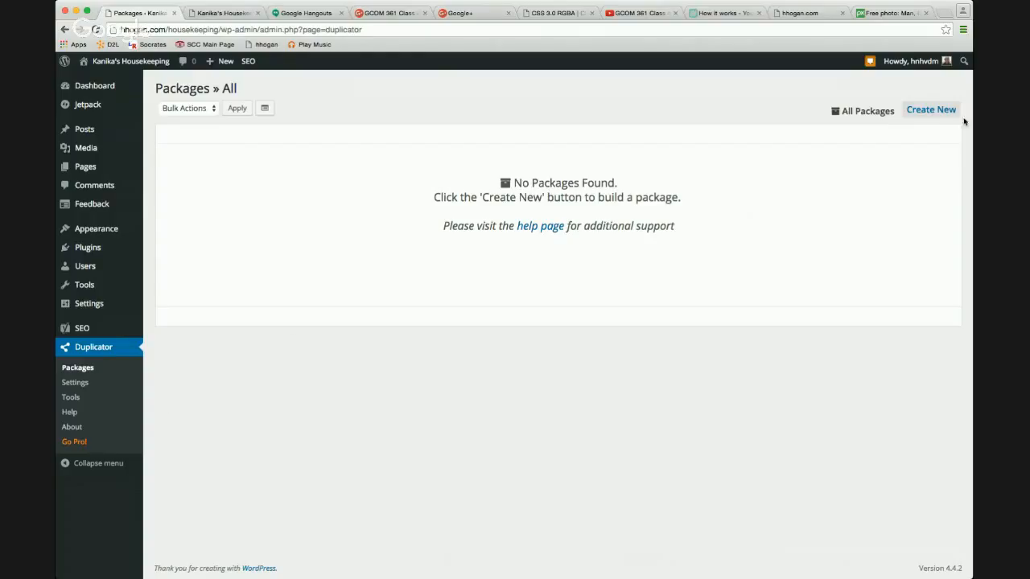
left_click(933, 112)
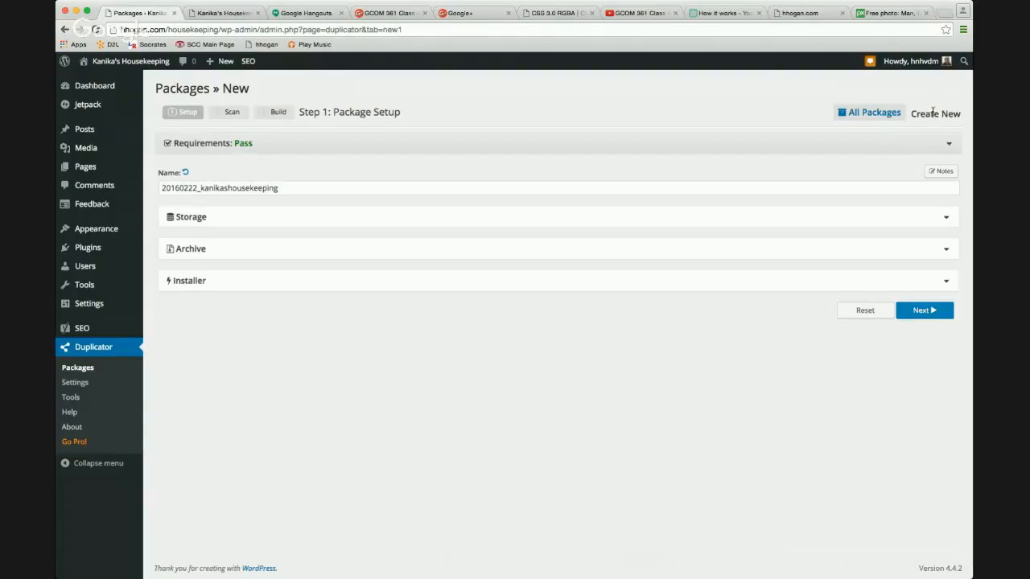
left_click(942, 316)
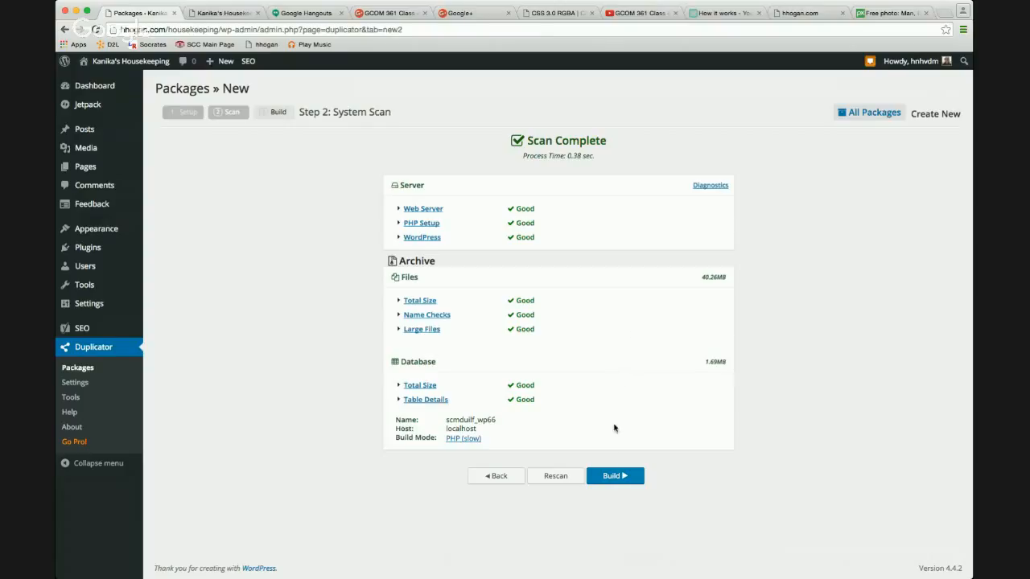
Build the Duplicator package, yielding an installer and a 17.55MB archive.
left_click(609, 477)
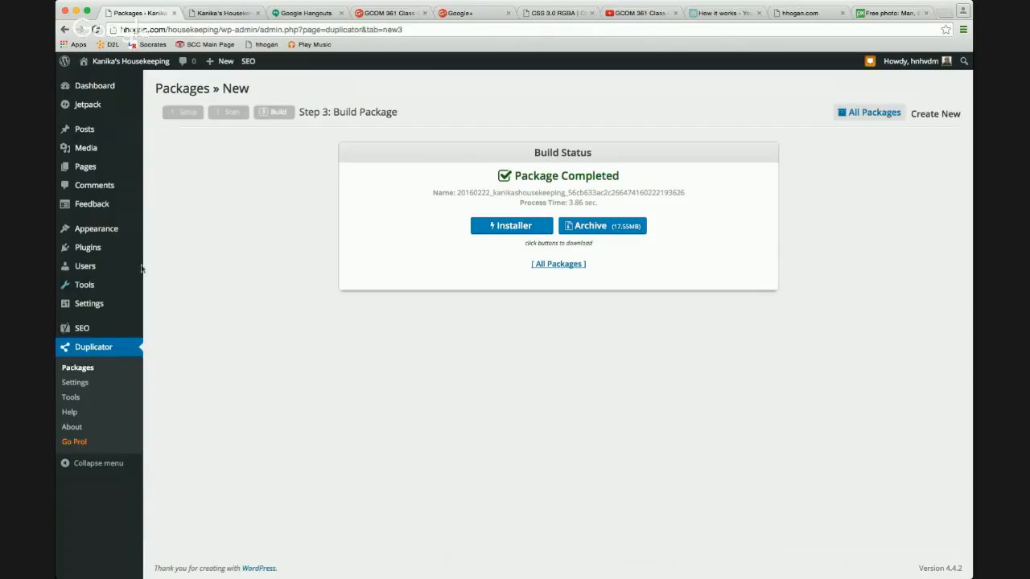
Search for 'ithemes security', then install and activate iThemes Security.
mouse_move(122, 254)
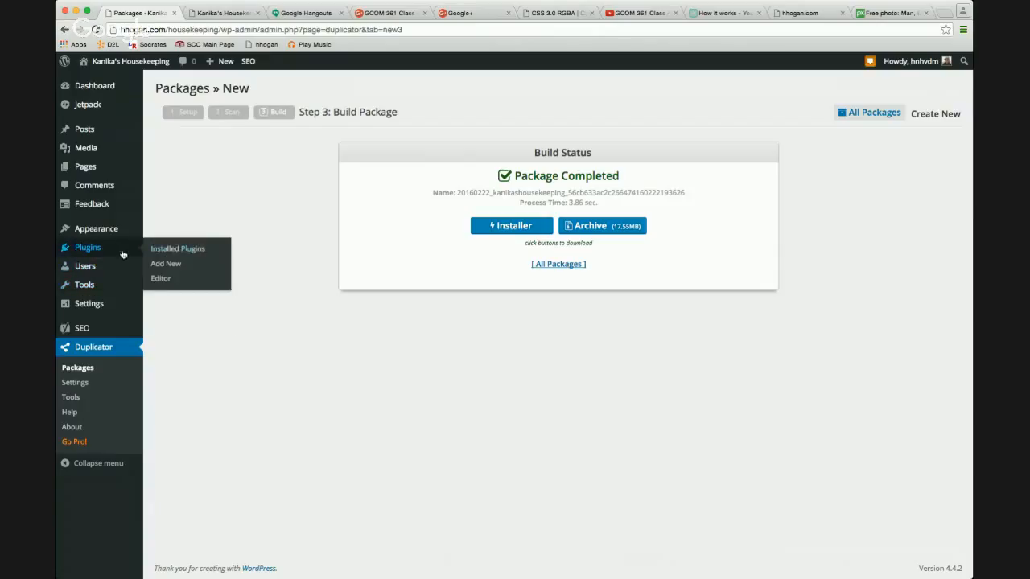
left_click(169, 256)
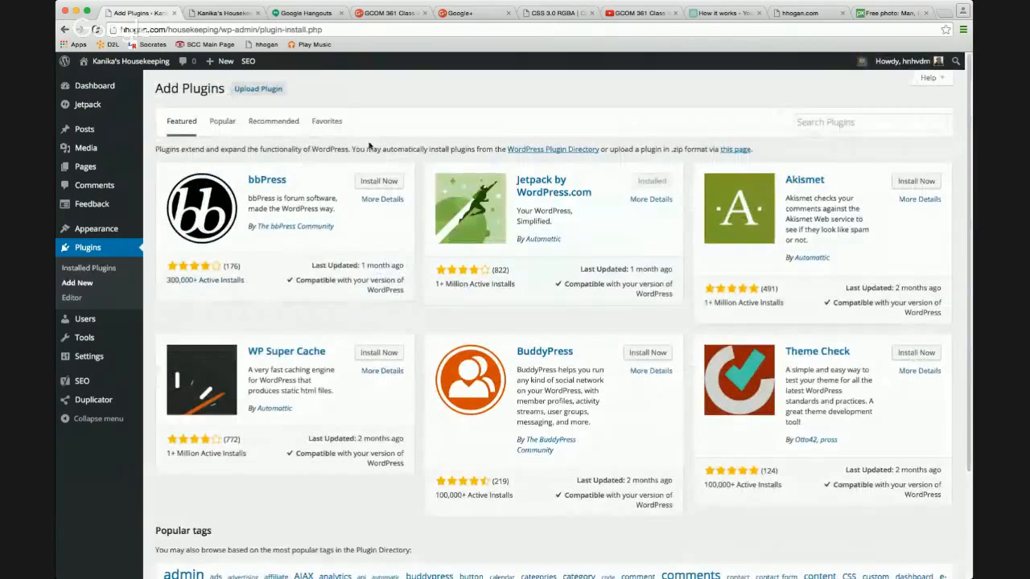
left_click(829, 122)
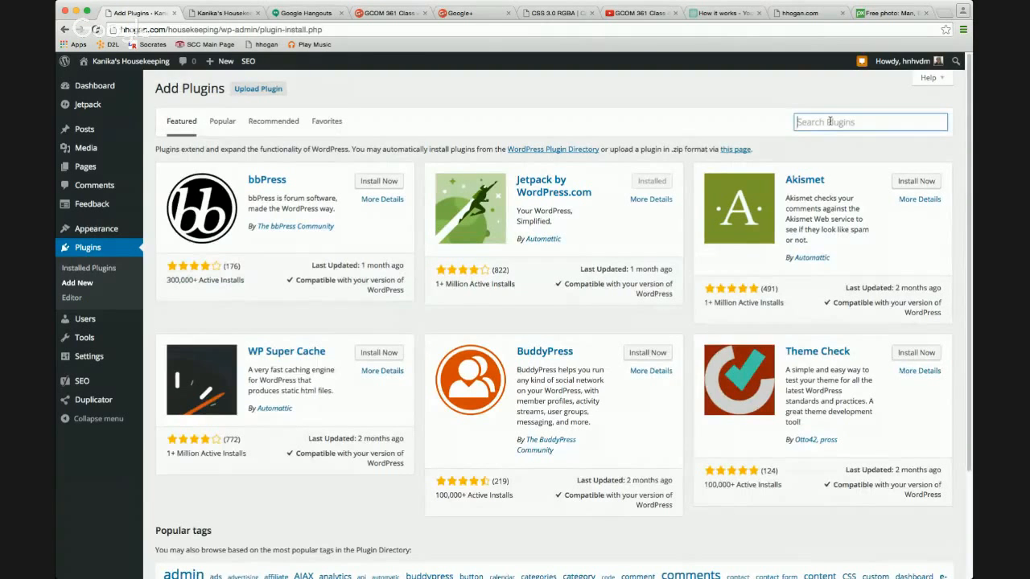
type("ithemes security")
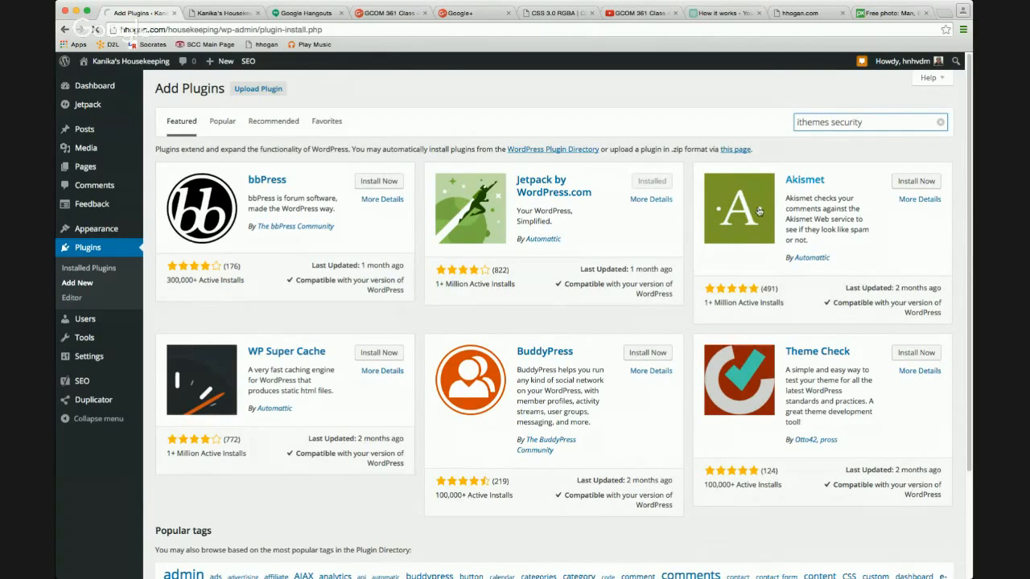
key("Return")
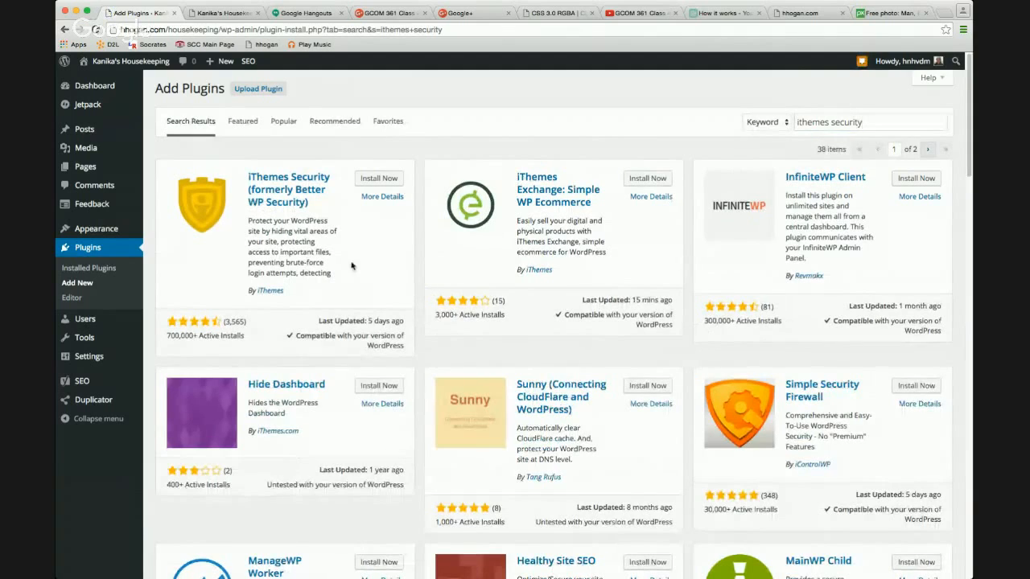
left_click(384, 185)
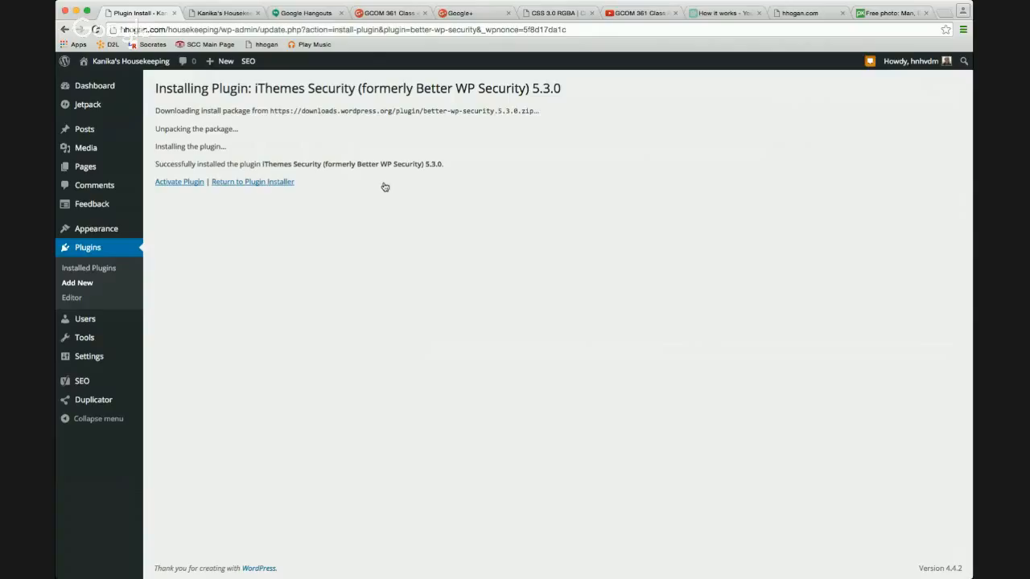
left_click(190, 183)
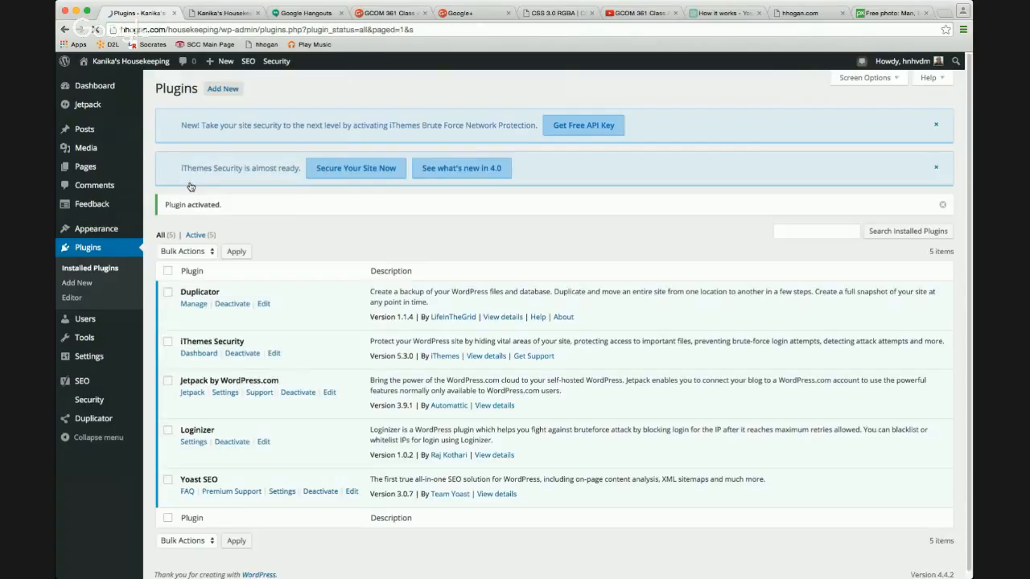
Start the iThemes Security setup and dismiss the Important First Steps prompt.
left_click(350, 175)
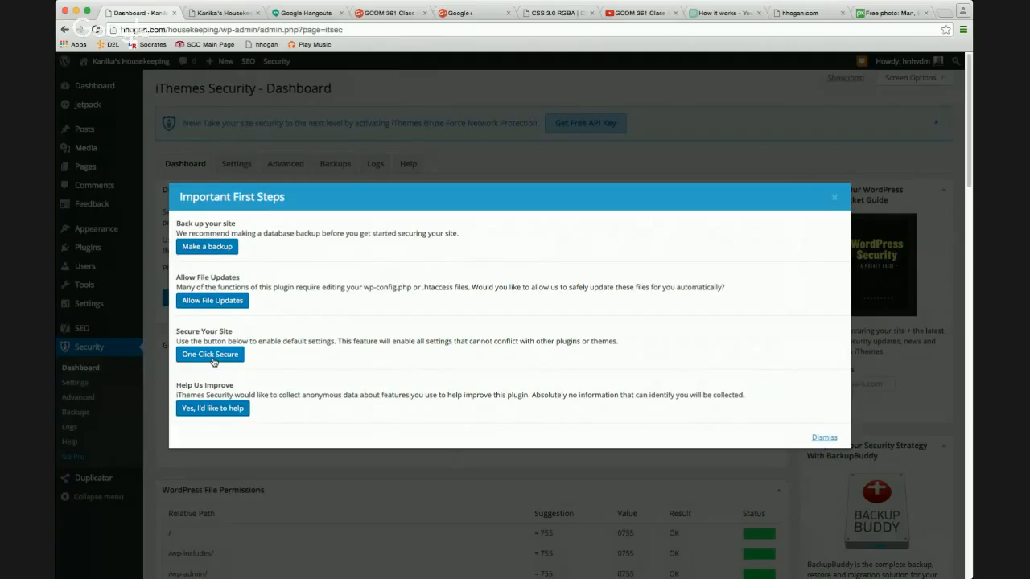
left_click(835, 199)
left_click(334, 165)
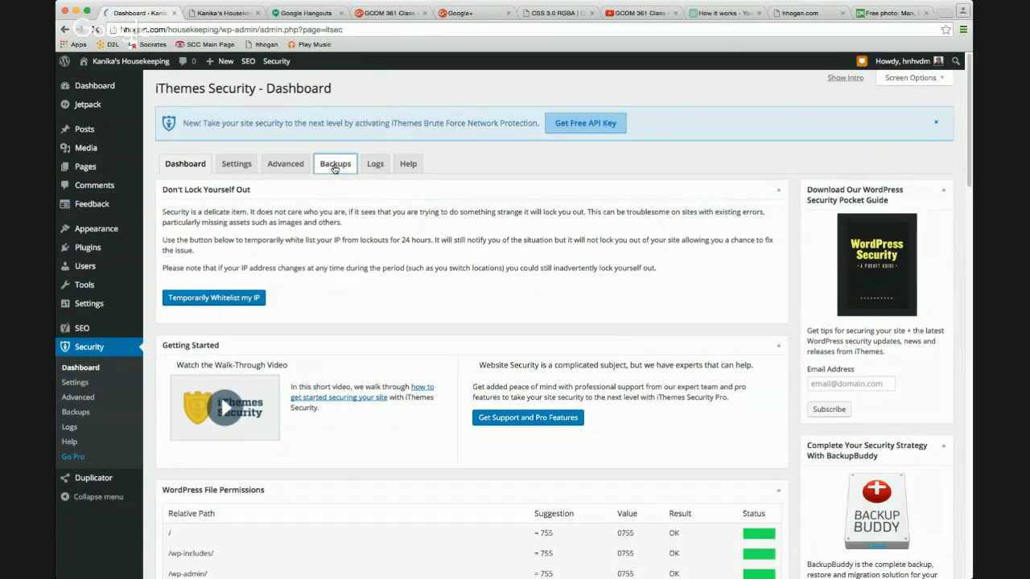
Temporarily whitelist the current IP address for one day.
scroll(342, 310, "down", 15)
scroll(343, 311, "up", 4)
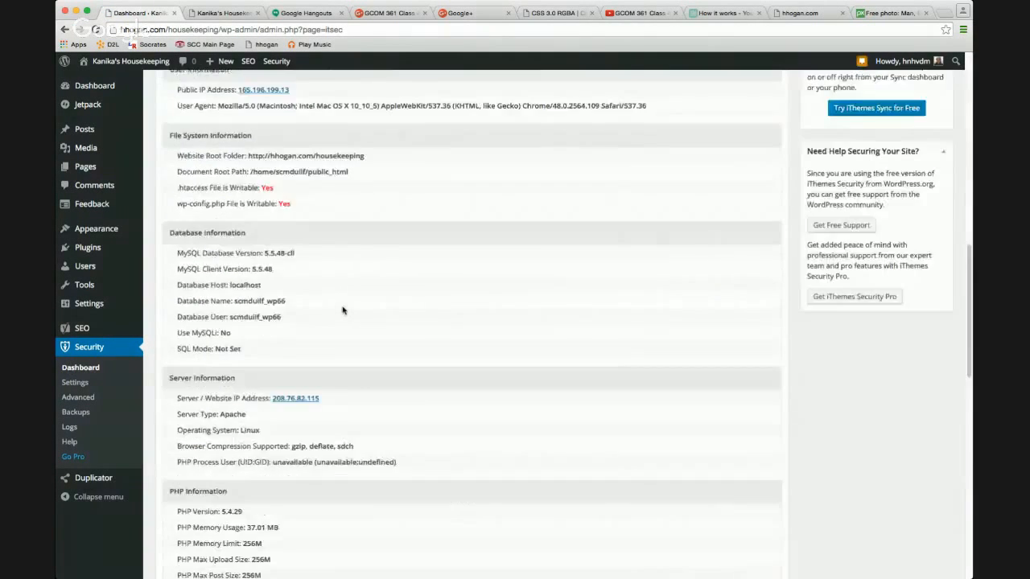
scroll(342, 311, "up", 5)
scroll(335, 310, "up", 8)
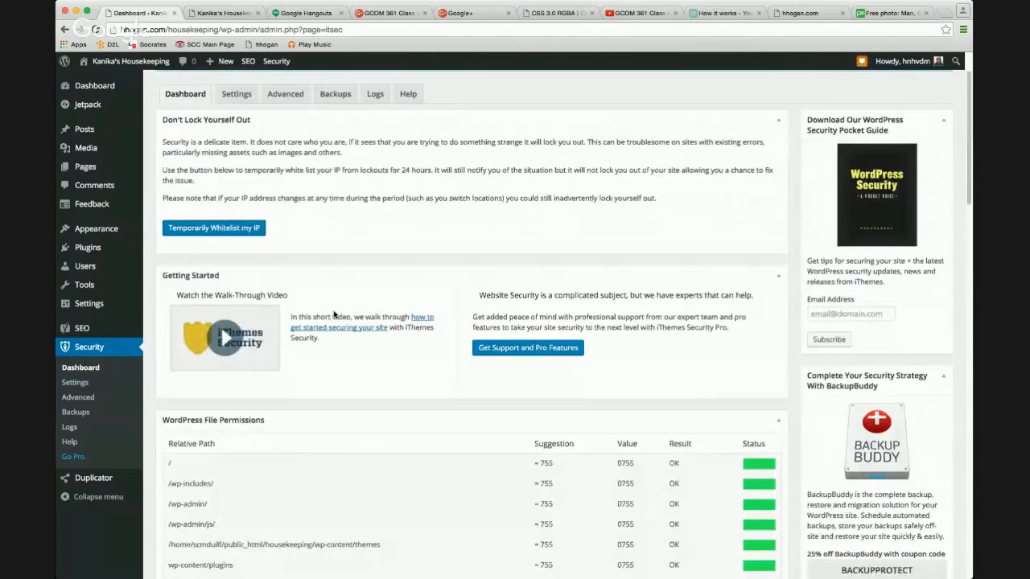
left_click(247, 229)
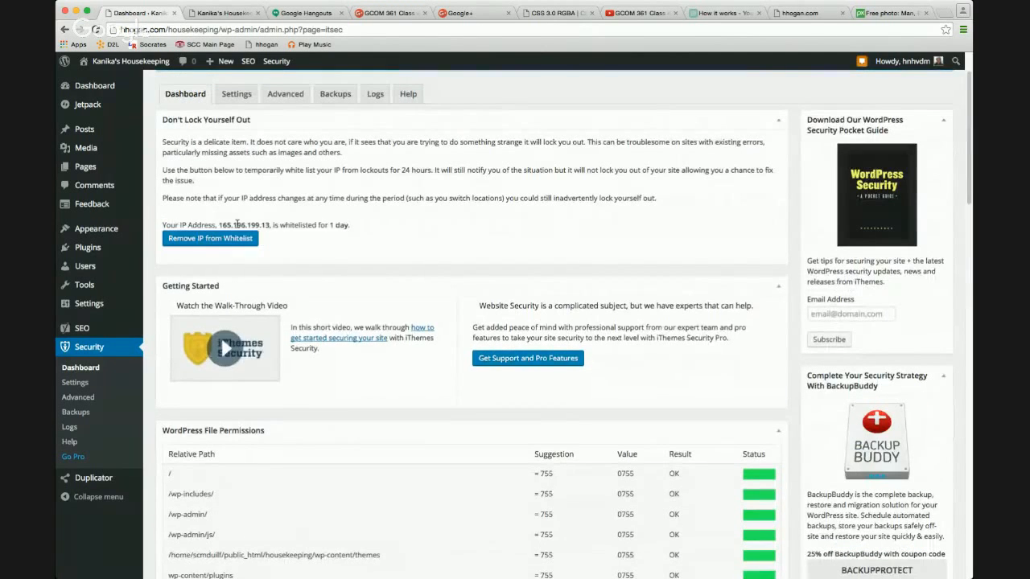
scroll(305, 227, "down", 6)
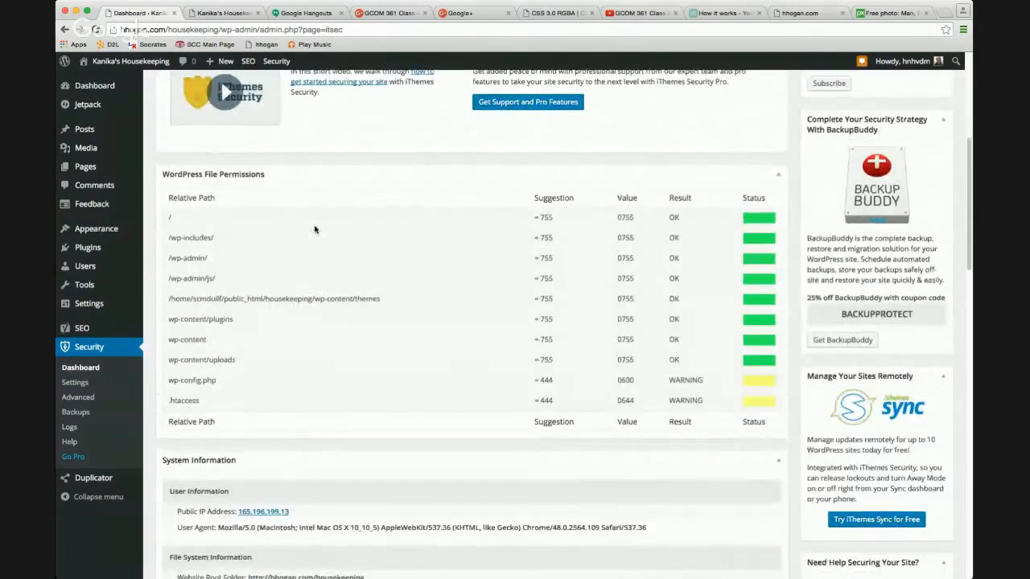
scroll(315, 230, "up", 7)
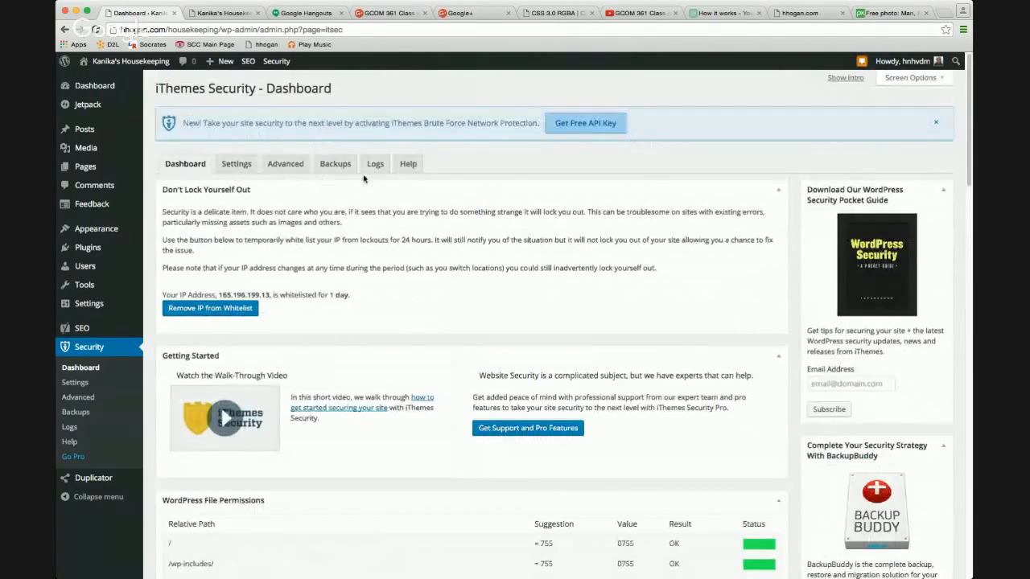
Look over the iThemes Security Backups page, then go to its Settings page.
left_click(334, 166)
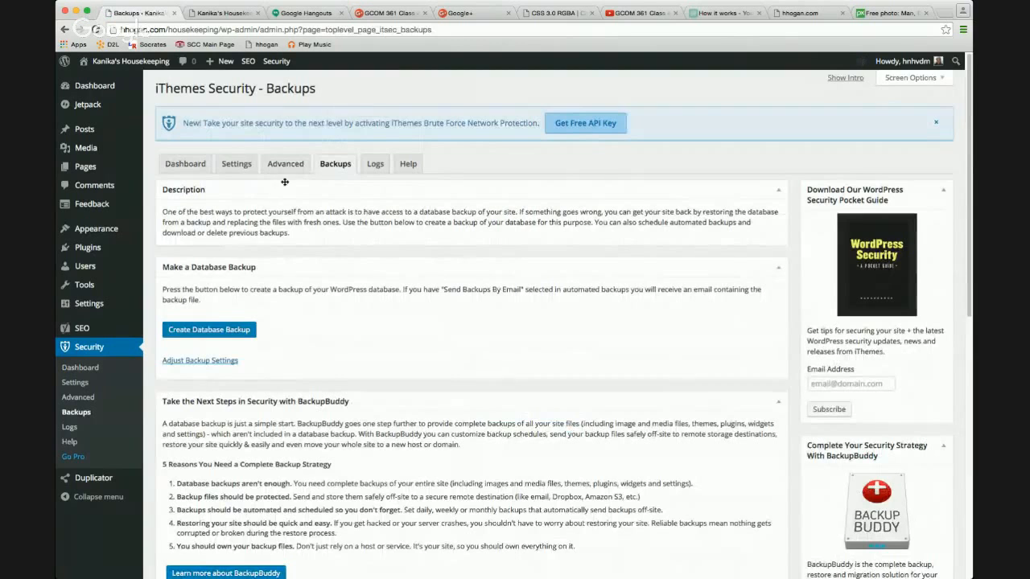
left_click(246, 167)
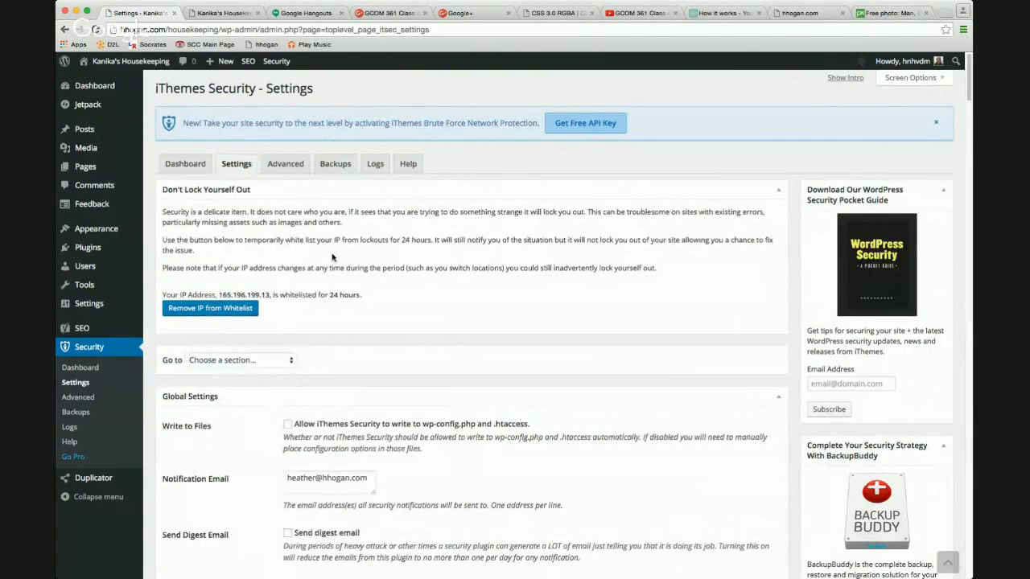
Scroll down the iThemes Security settings and enable 404 detection.
scroll(333, 256, "down", 5)
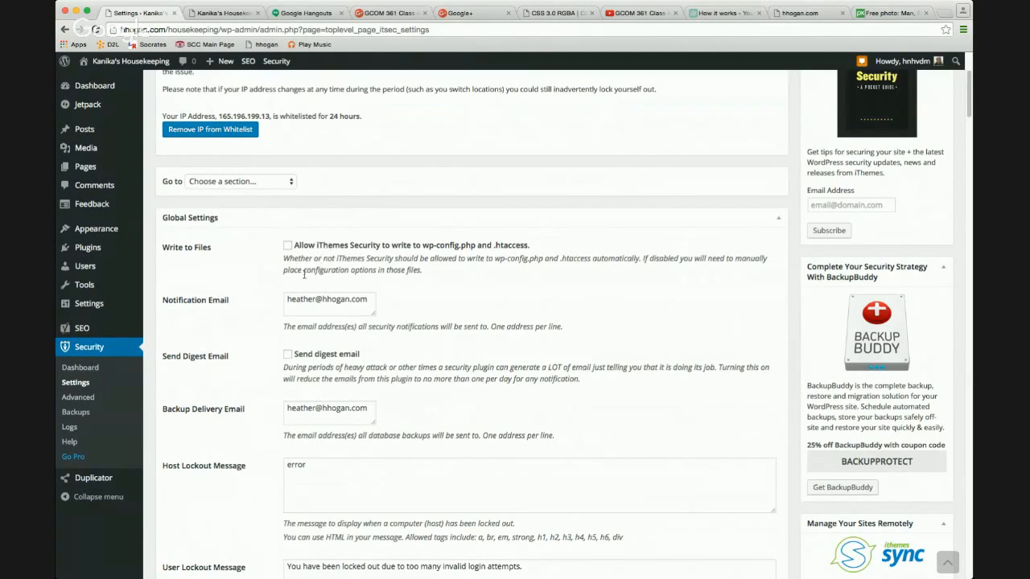
scroll(298, 306, "down", 3)
scroll(298, 307, "down", 7)
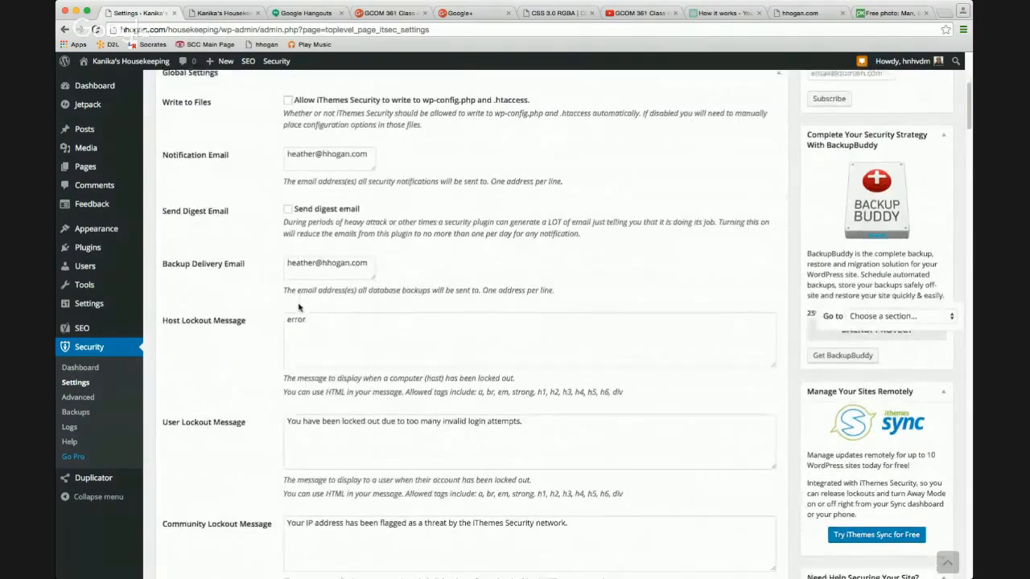
scroll(299, 304, "down", 3)
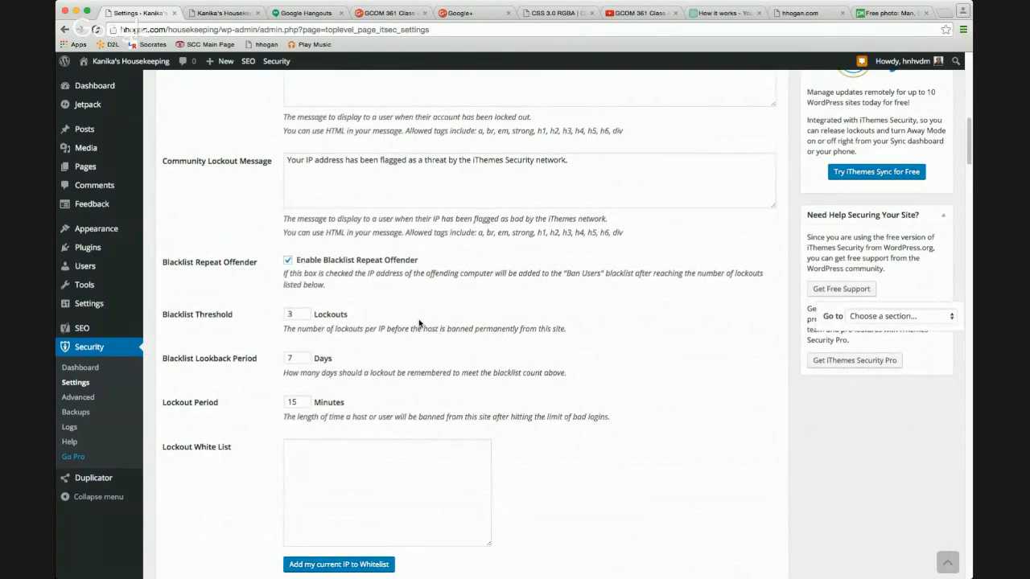
scroll(419, 324, "down", 1)
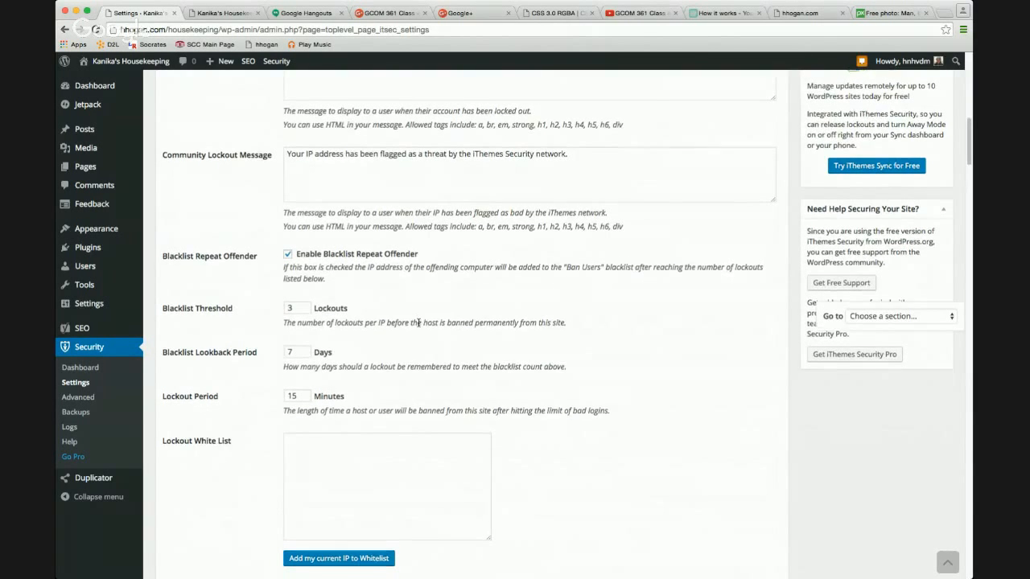
scroll(419, 324, "down", 3)
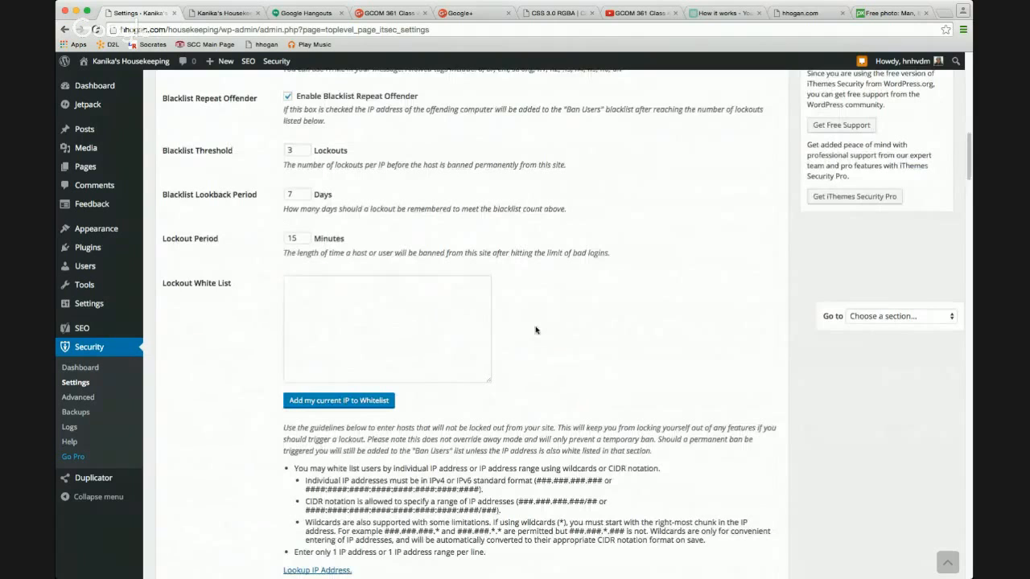
scroll(535, 330, "down", 1)
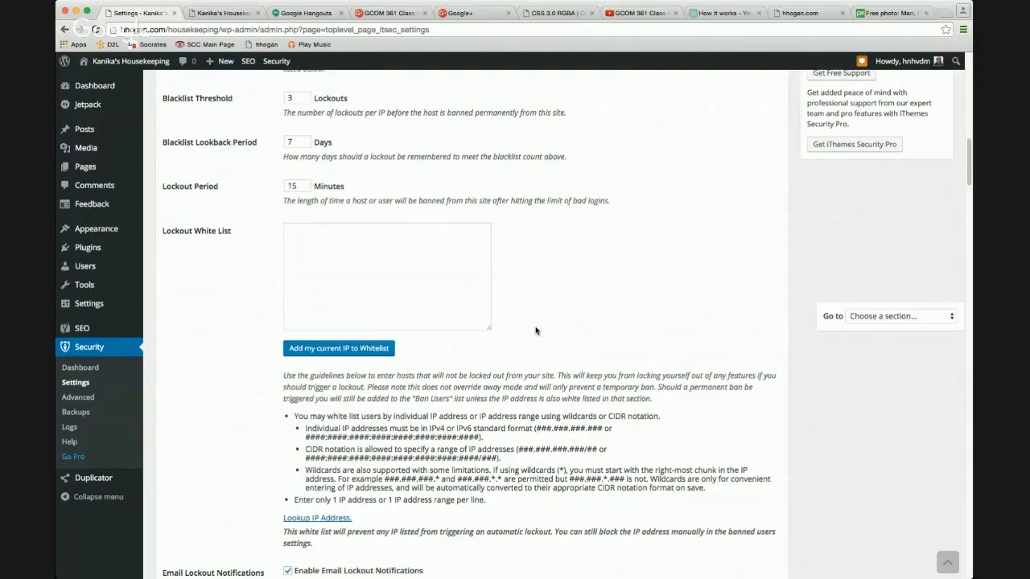
scroll(537, 331, "down", 1)
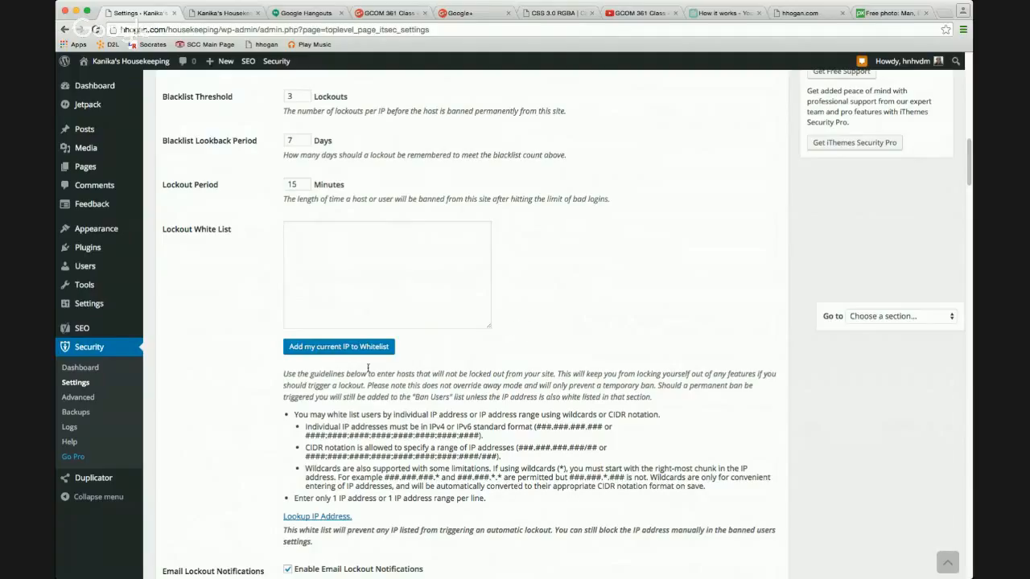
scroll(364, 367, "down", 2)
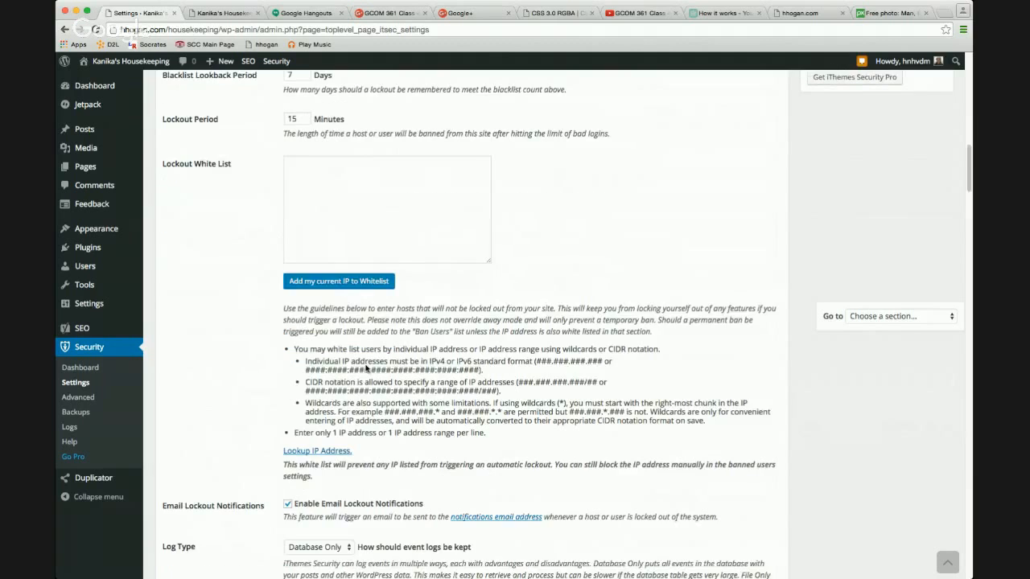
scroll(366, 367, "down", 4)
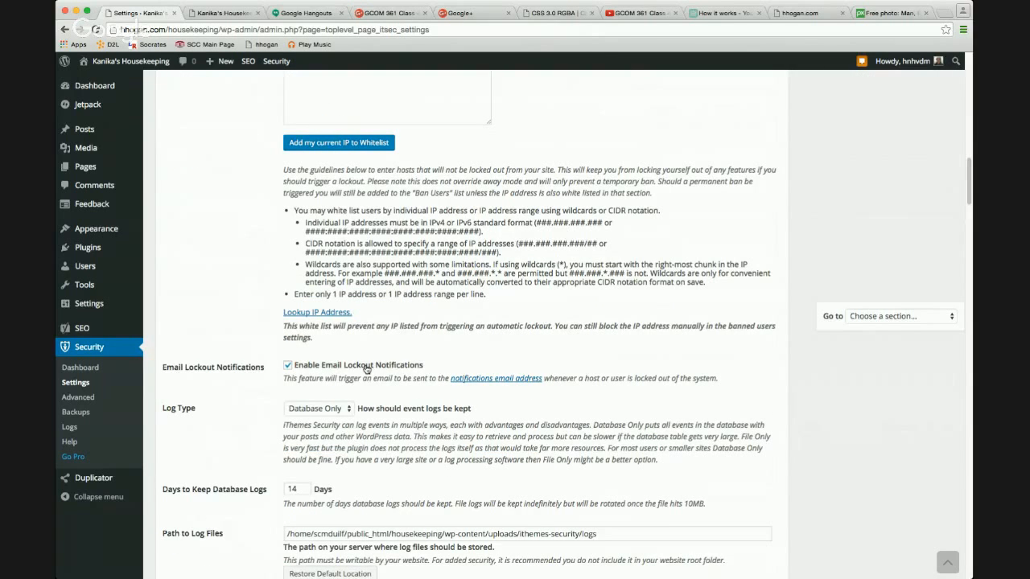
scroll(366, 368, "down", 5)
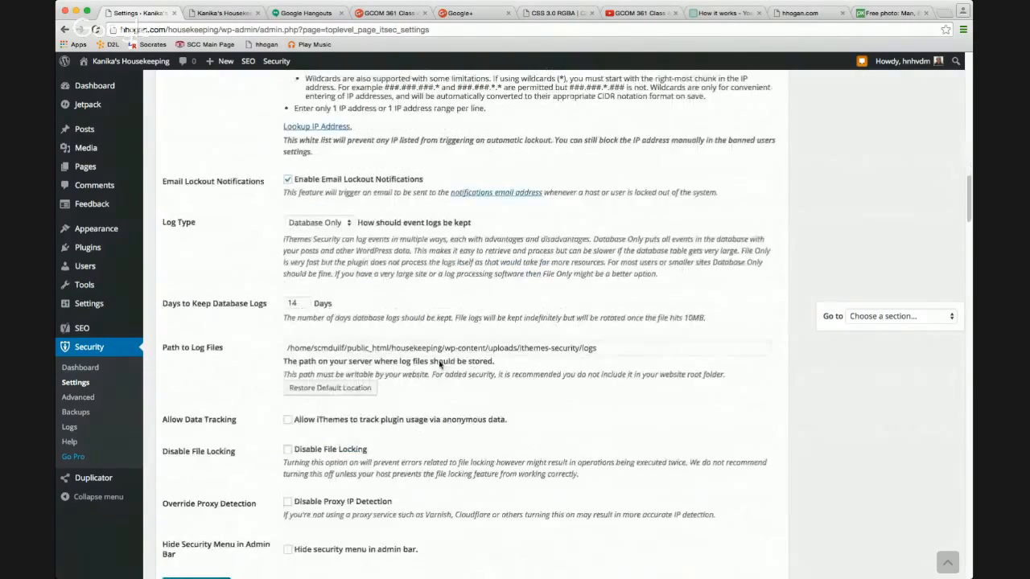
scroll(440, 364, "down", 1)
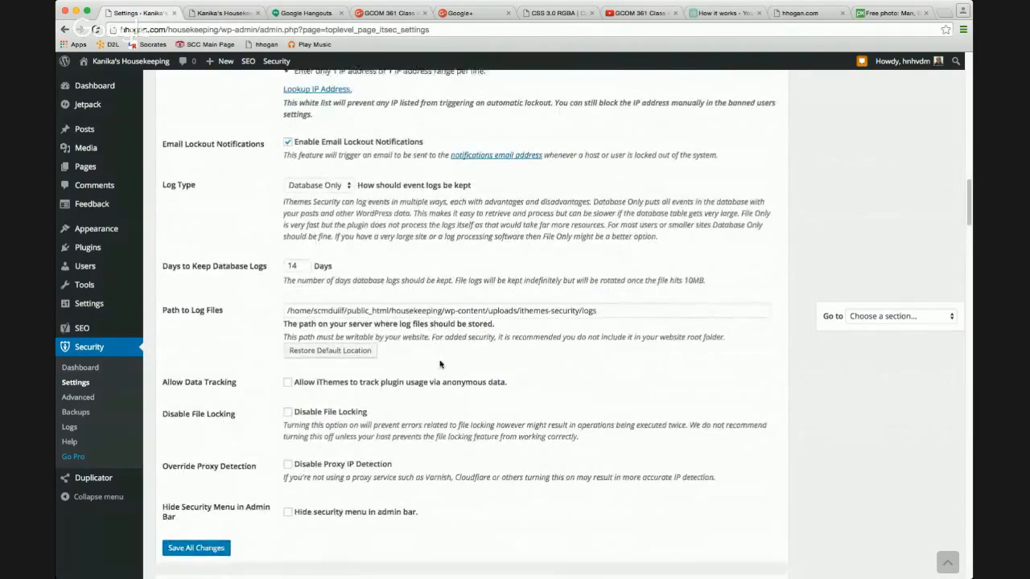
scroll(439, 365, "down", 4)
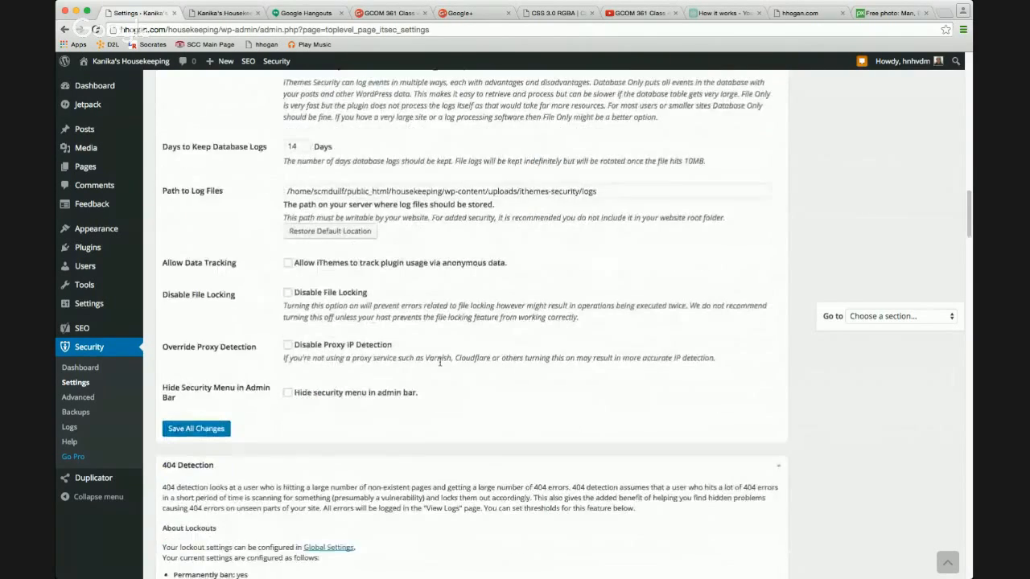
scroll(439, 364, "down", 2)
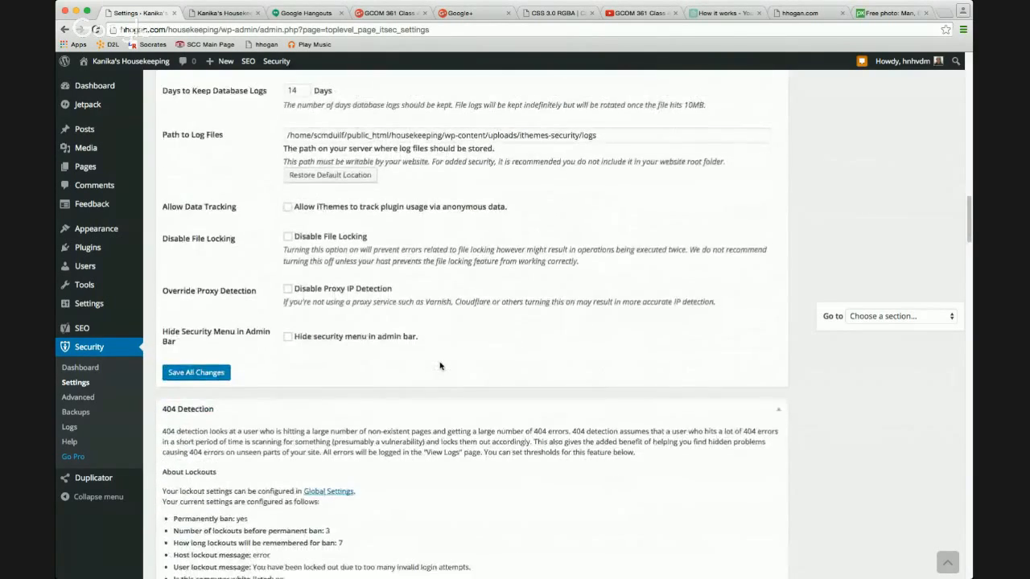
scroll(439, 366, "down", 6)
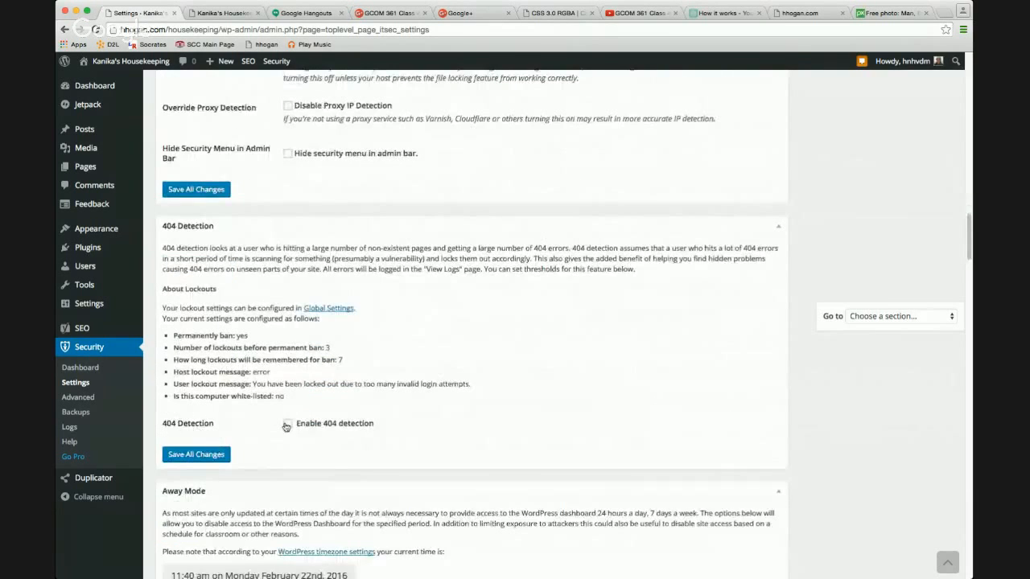
left_click(288, 425)
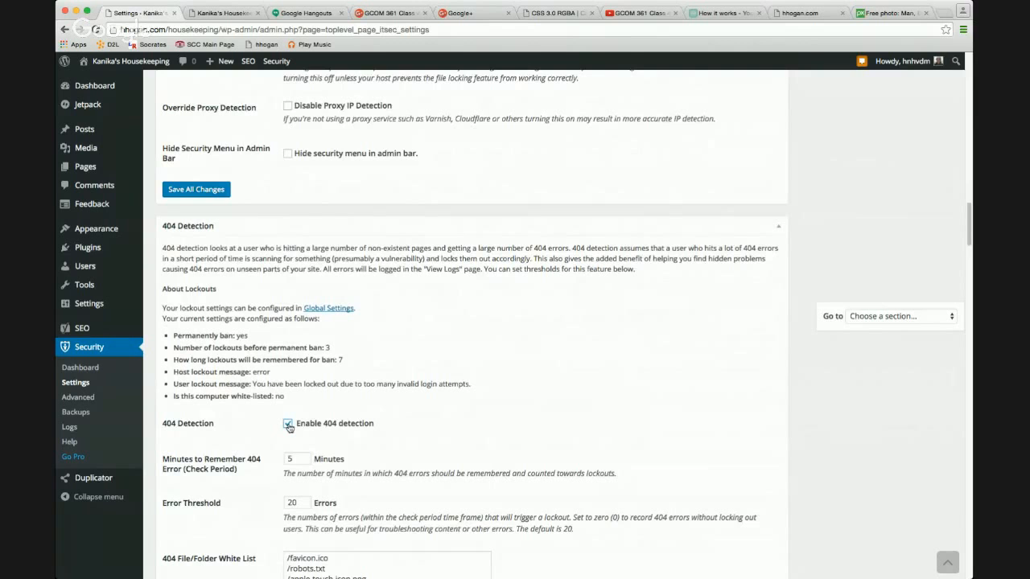
Enable daily away mode blocking the dashboard from 12:00 am to 6:00 am.
scroll(389, 409, "down", 12)
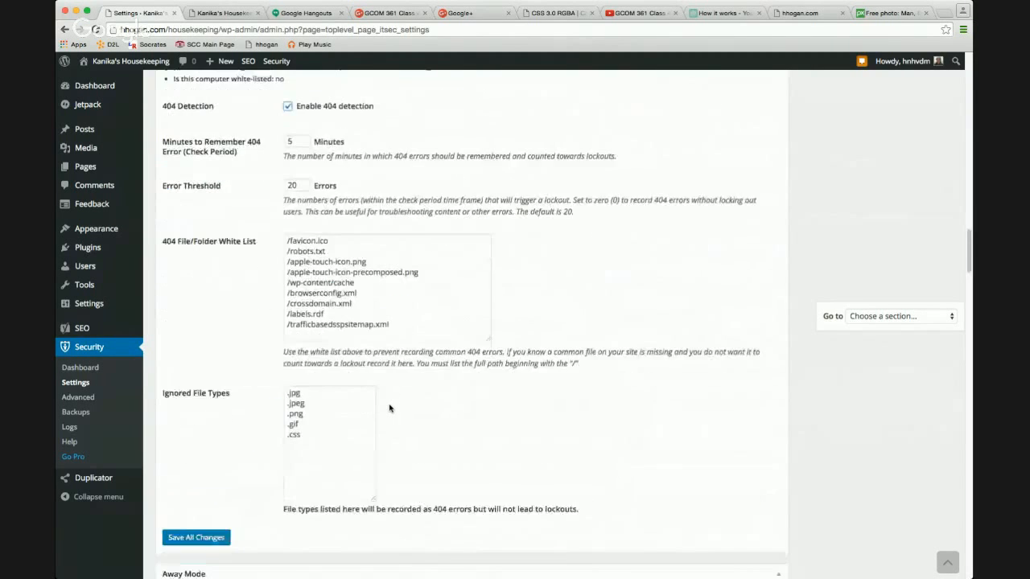
scroll(389, 410, "down", 3)
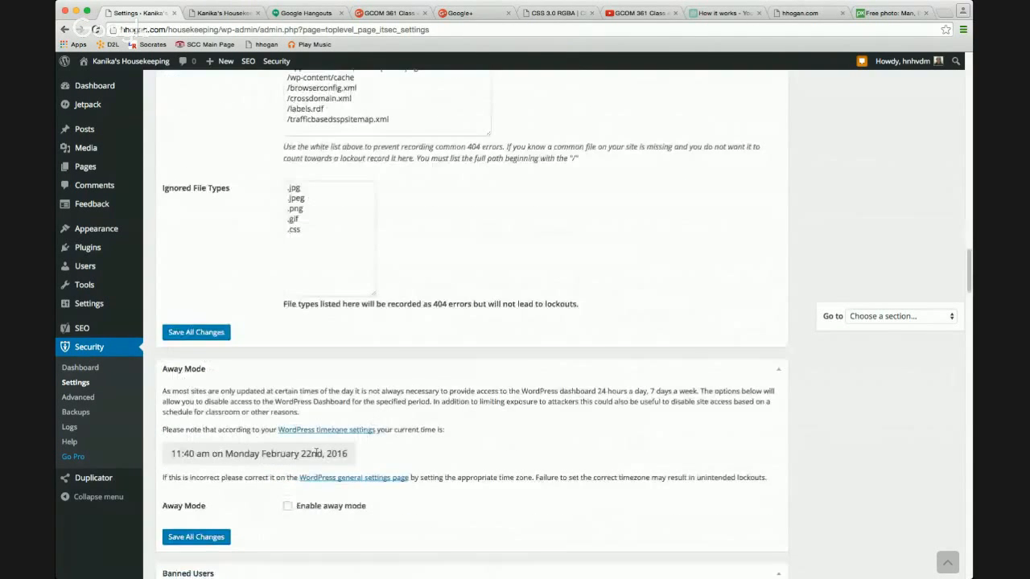
left_click_drag(177, 457, 300, 456)
left_click(316, 510)
scroll(371, 463, "down", 6)
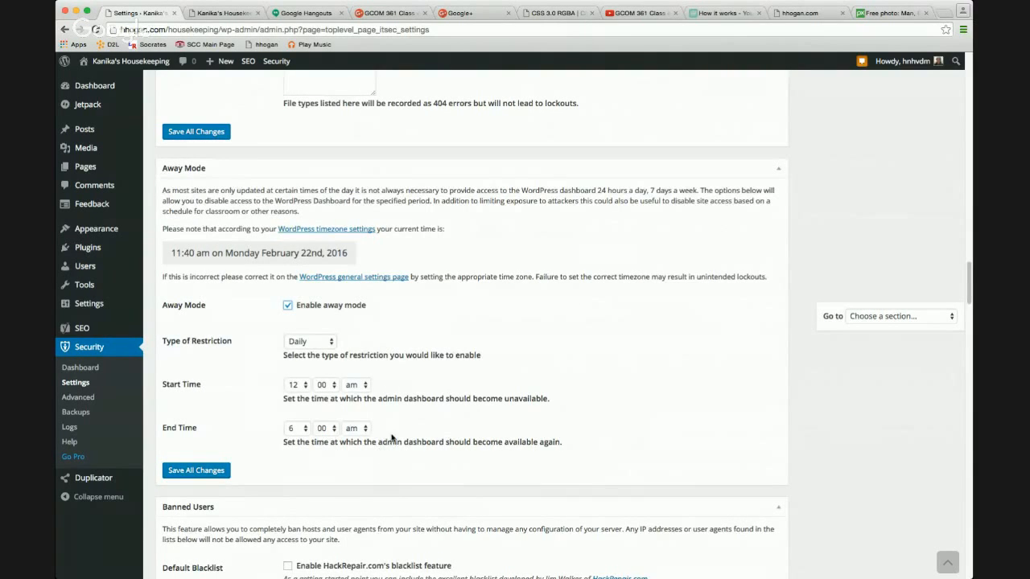
scroll(386, 444, "down", 4)
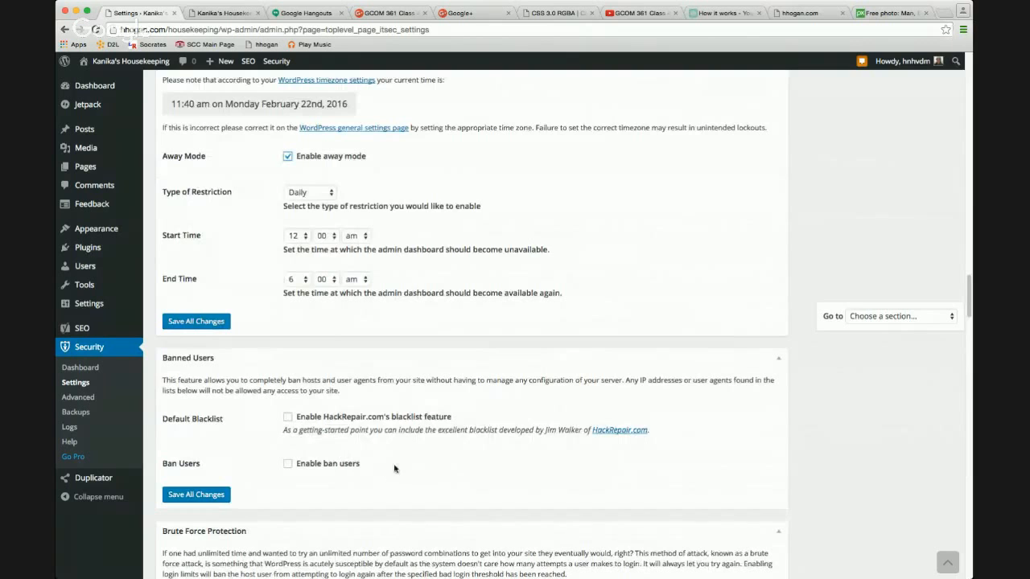
scroll(410, 463, "down", 10)
scroll(410, 463, "down", 1)
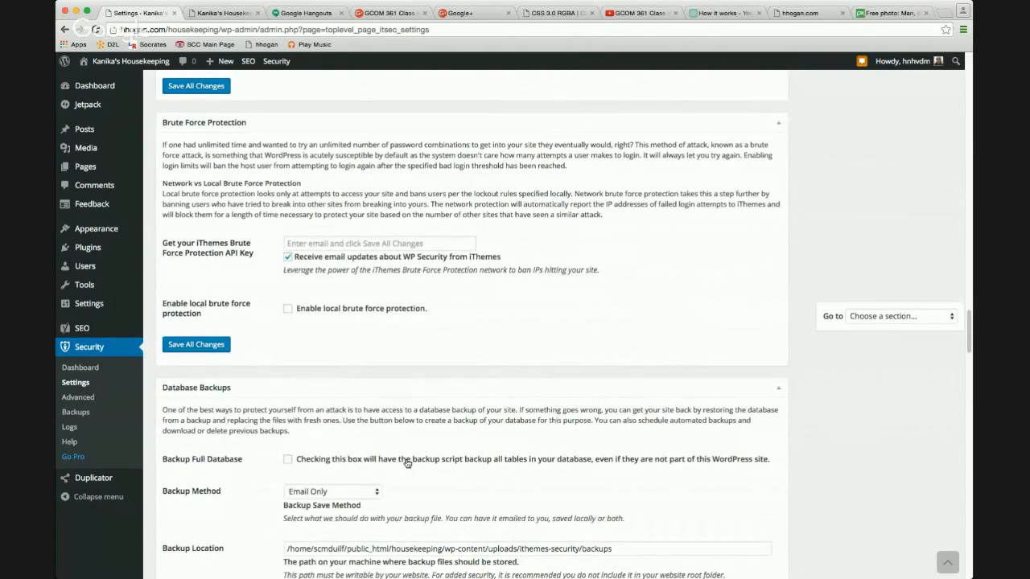
scroll(408, 464, "down", 6)
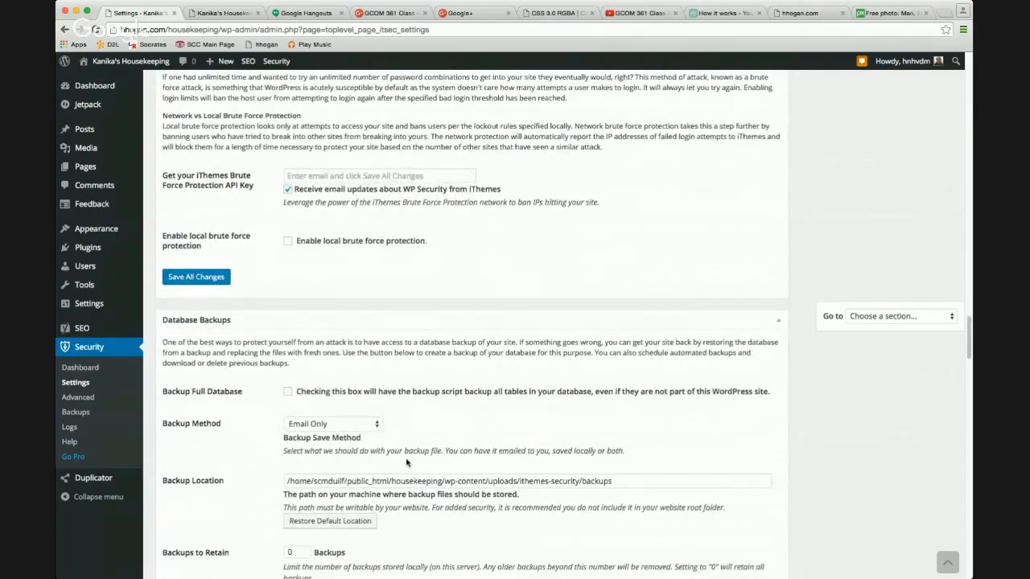
scroll(482, 457, "down", 10)
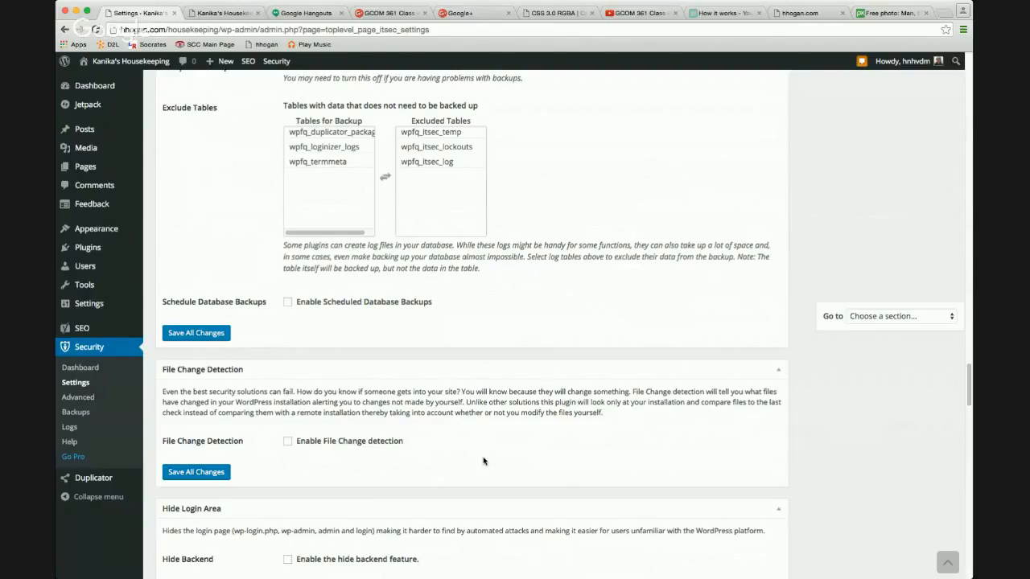
scroll(476, 455, "down", 1)
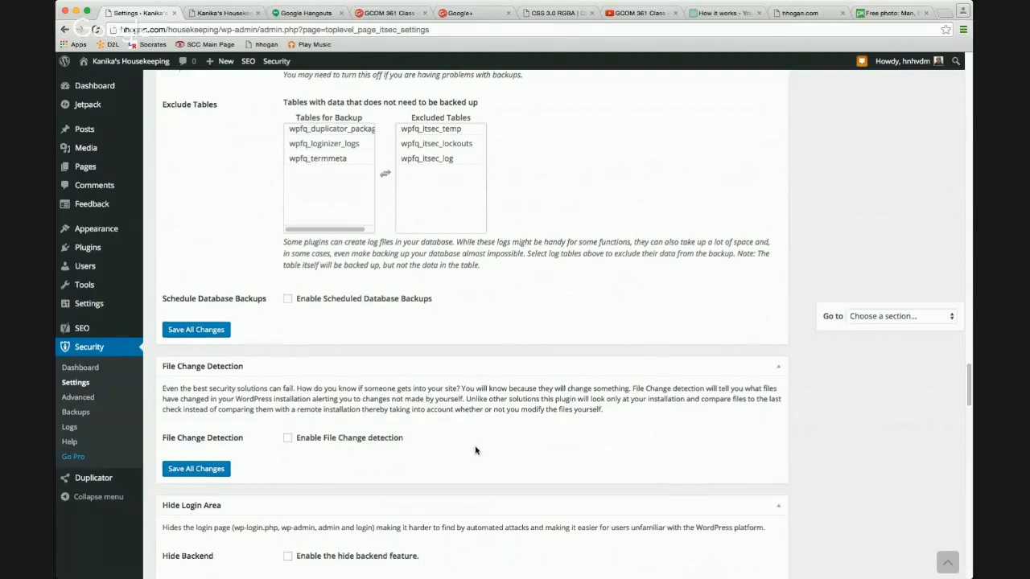
scroll(469, 452, "down", 3)
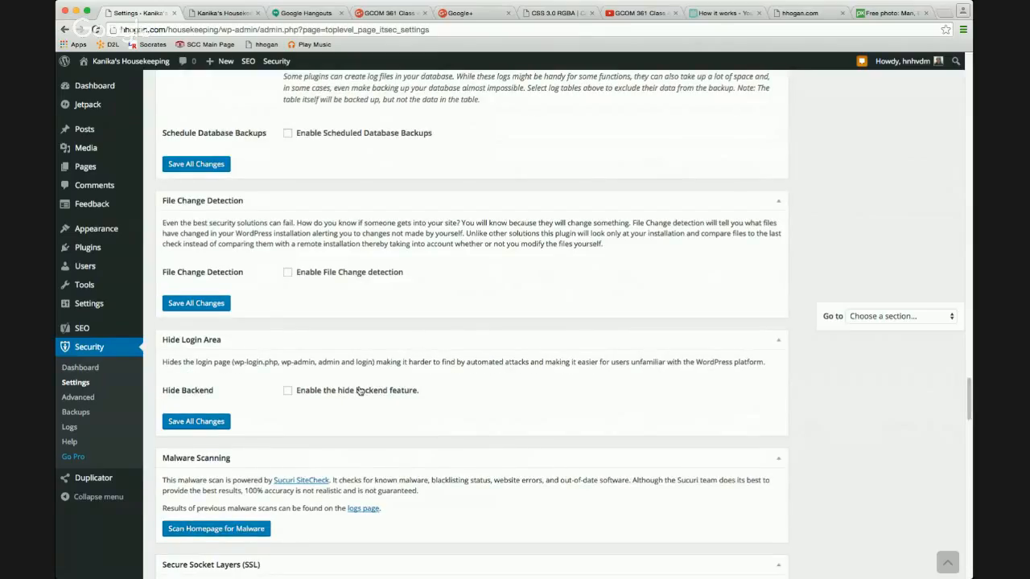
left_click(360, 391)
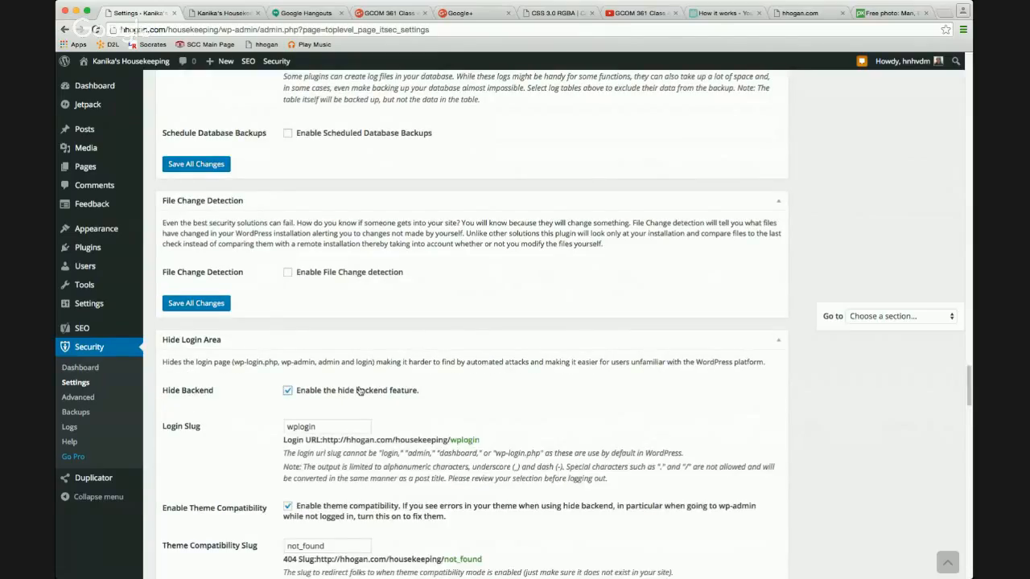
scroll(436, 413, "down", 2)
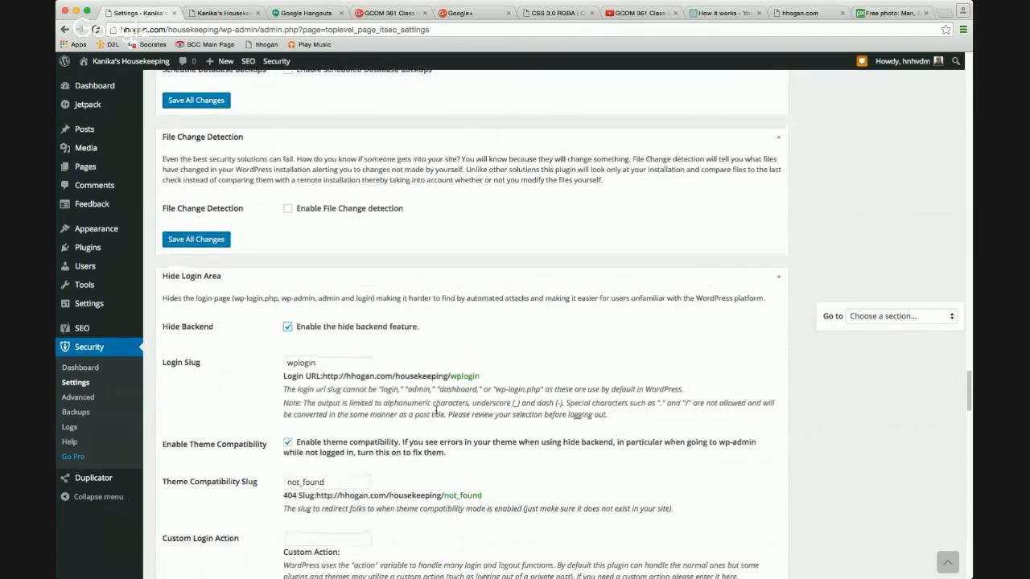
scroll(436, 412, "down", 2)
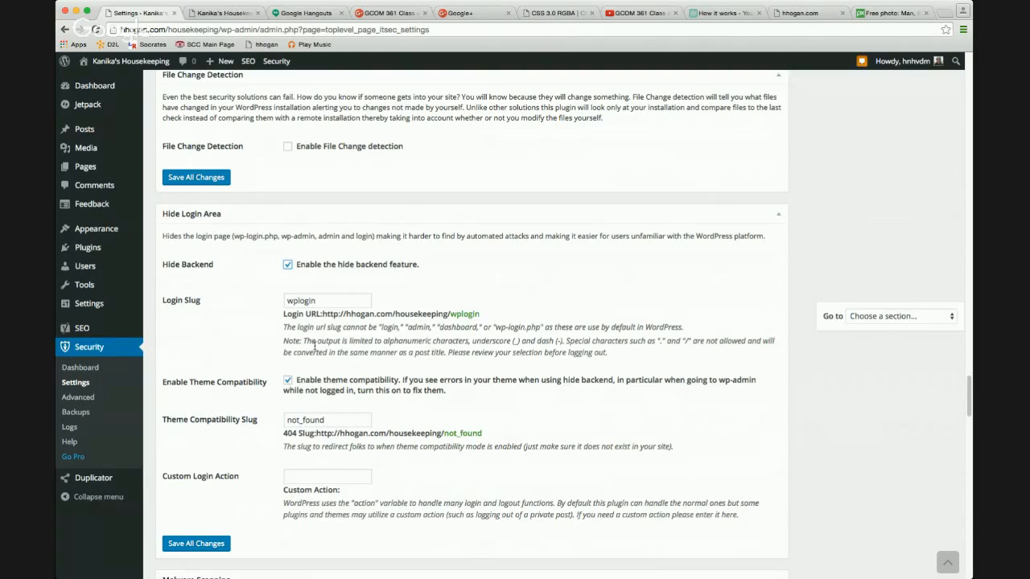
scroll(314, 346, "down", 3)
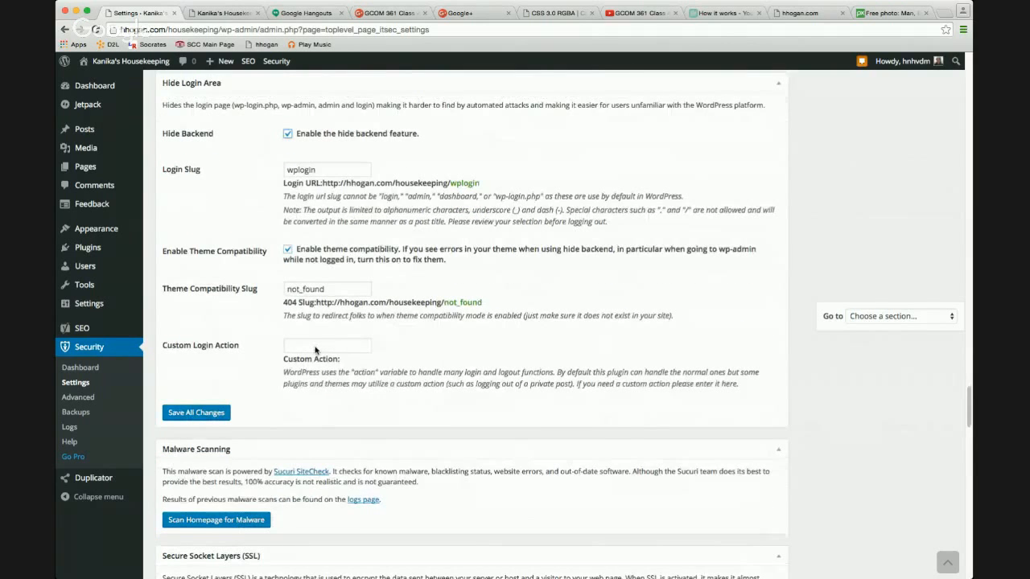
scroll(314, 350, "down", 3)
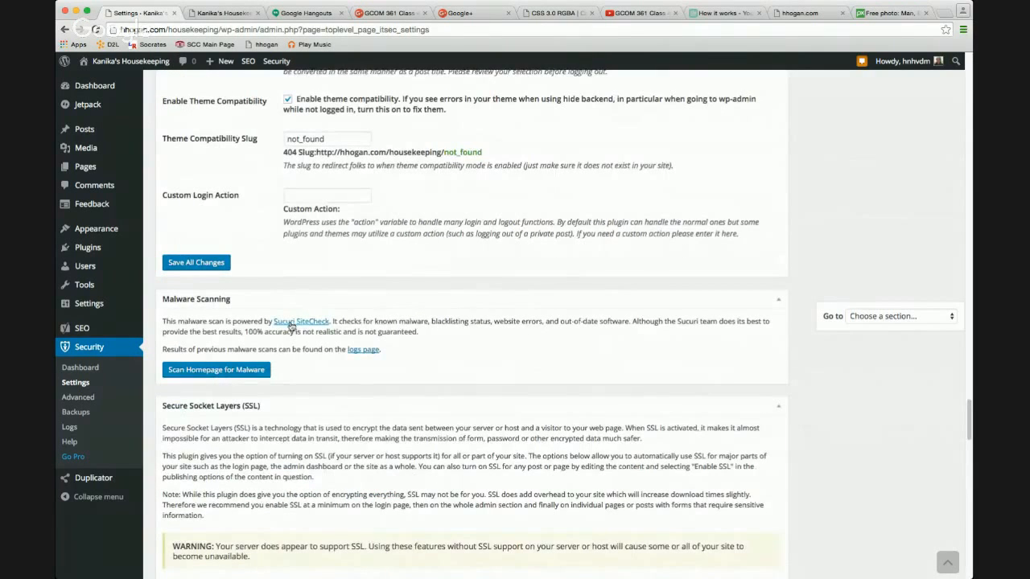
Run the homepage malware scan until Malware and Blacklist both report Clean.
left_click(235, 370)
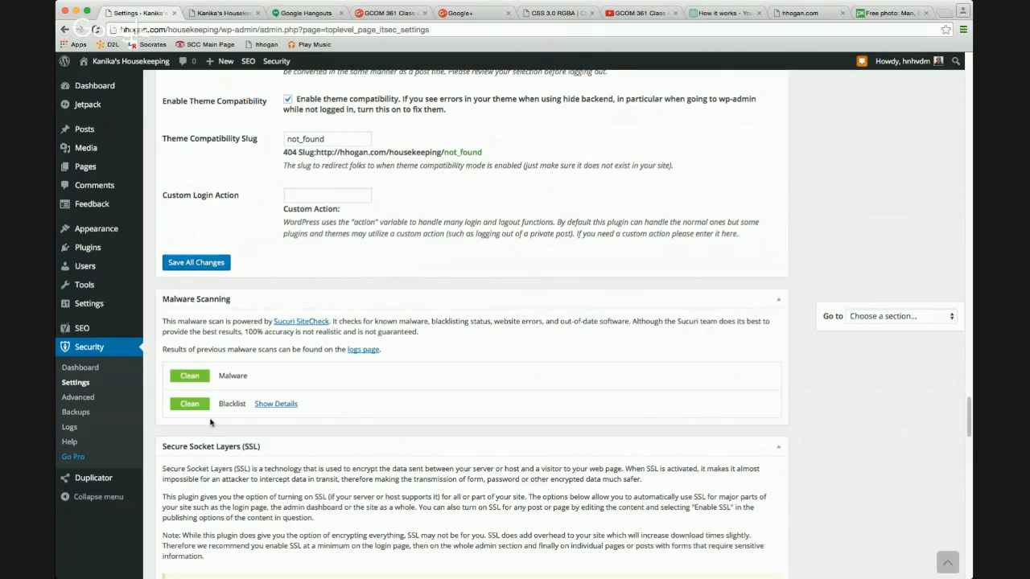
scroll(251, 404, "down", 2)
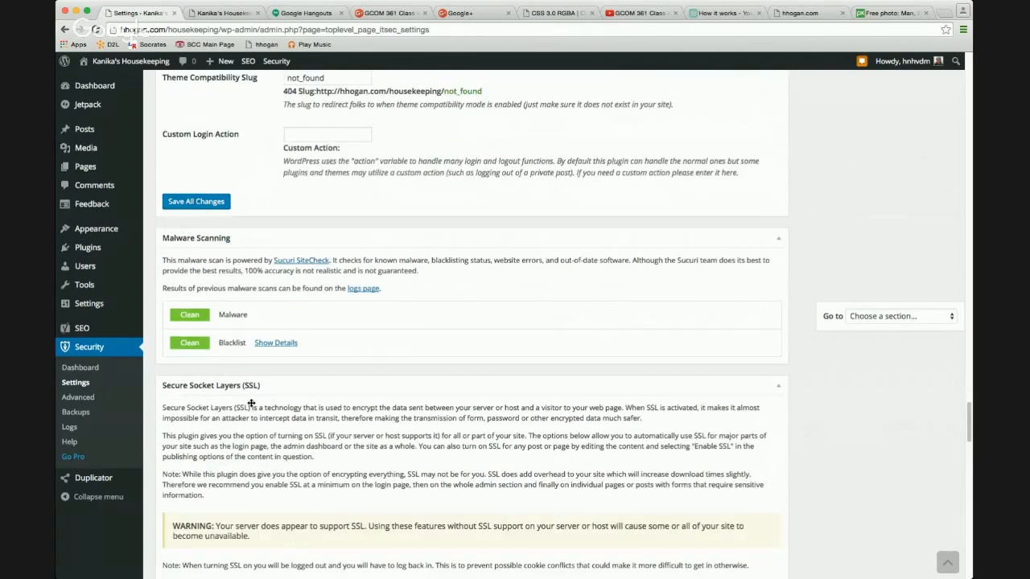
scroll(251, 403, "down", 5)
scroll(251, 403, "down", 8)
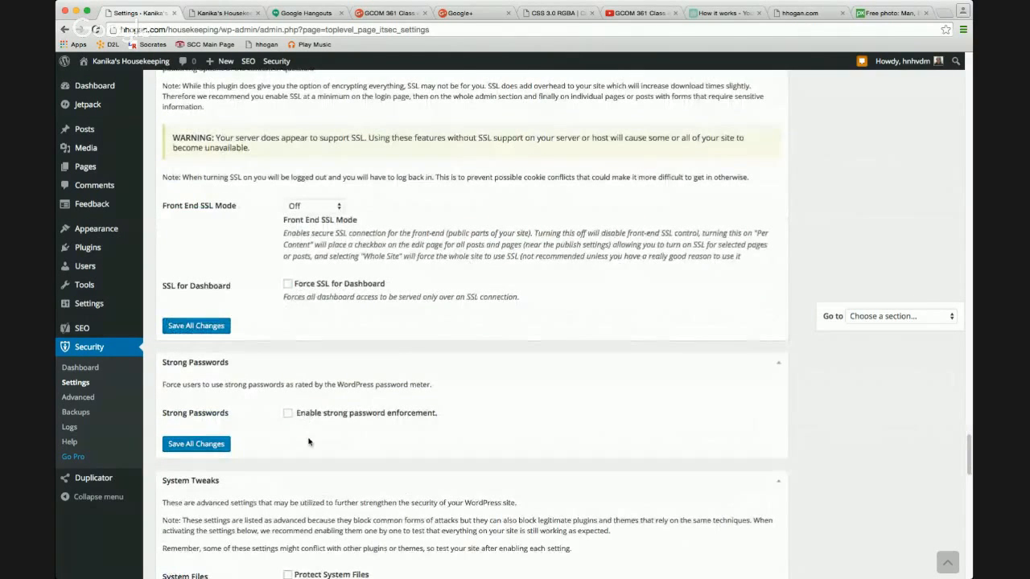
scroll(309, 440, "down", 4)
scroll(309, 440, "down", 4)
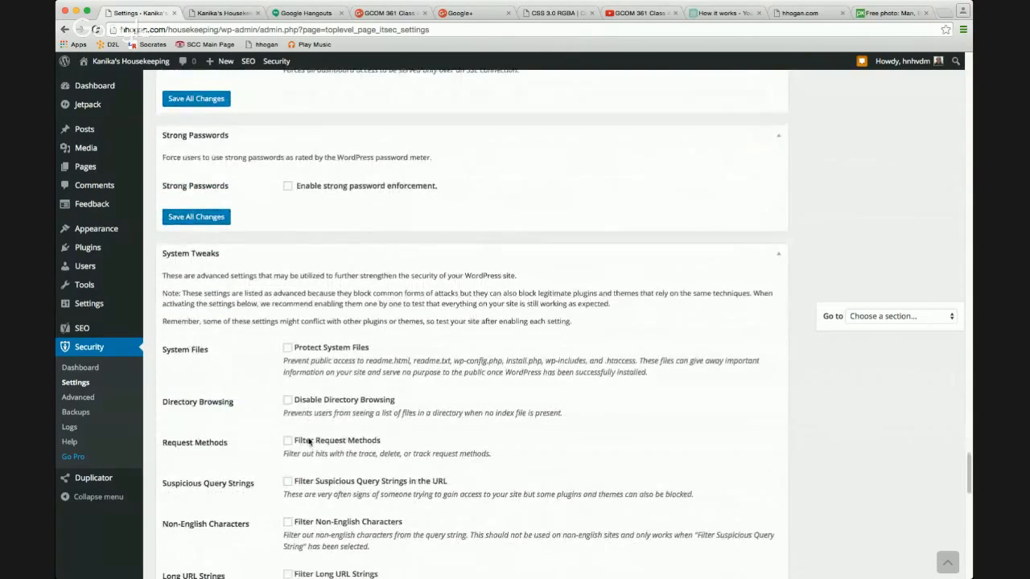
scroll(332, 404, "up", 20)
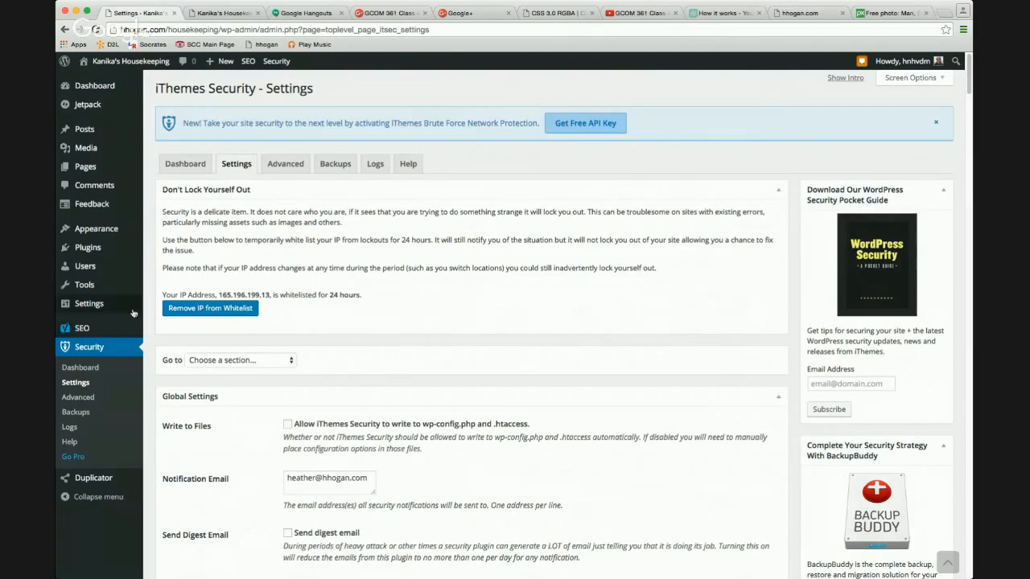
Pass through Installed Plugins to the admin Dashboard showing five active plugins.
mouse_move(103, 247)
left_click(167, 249)
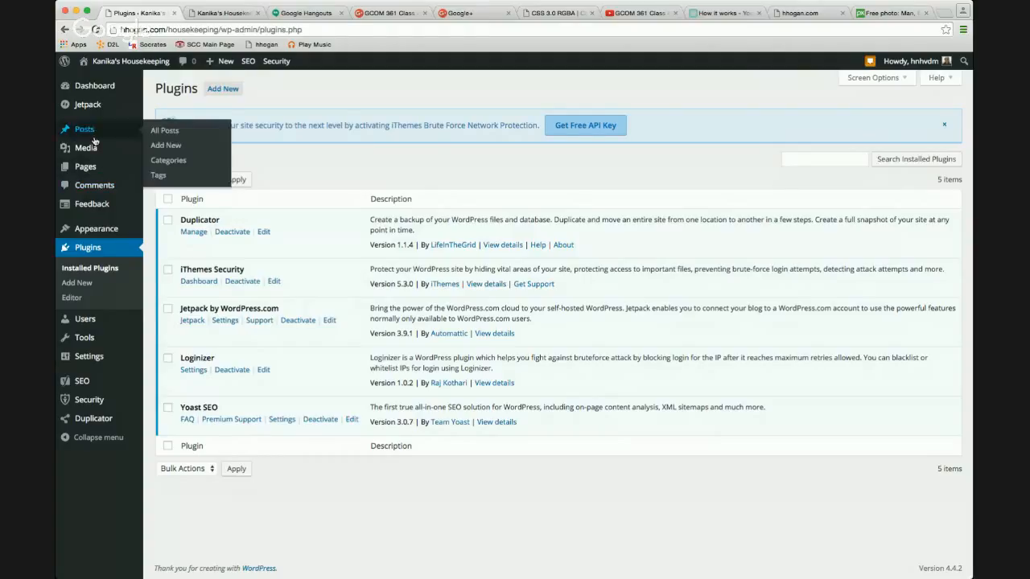
left_click(94, 86)
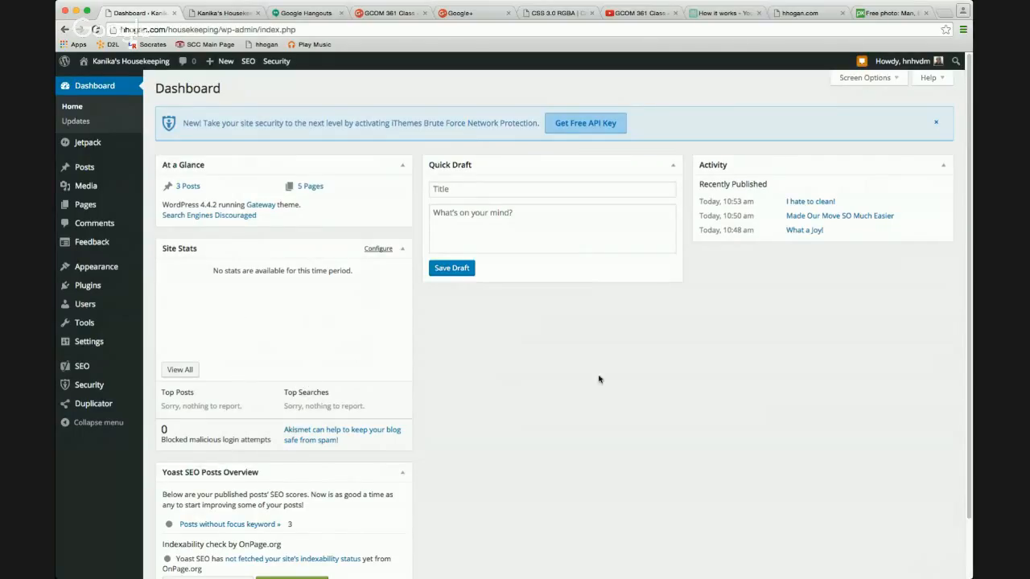
Toggle the Yoast SEO Posts Overview box off and back on in Screen Options.
left_click(858, 77)
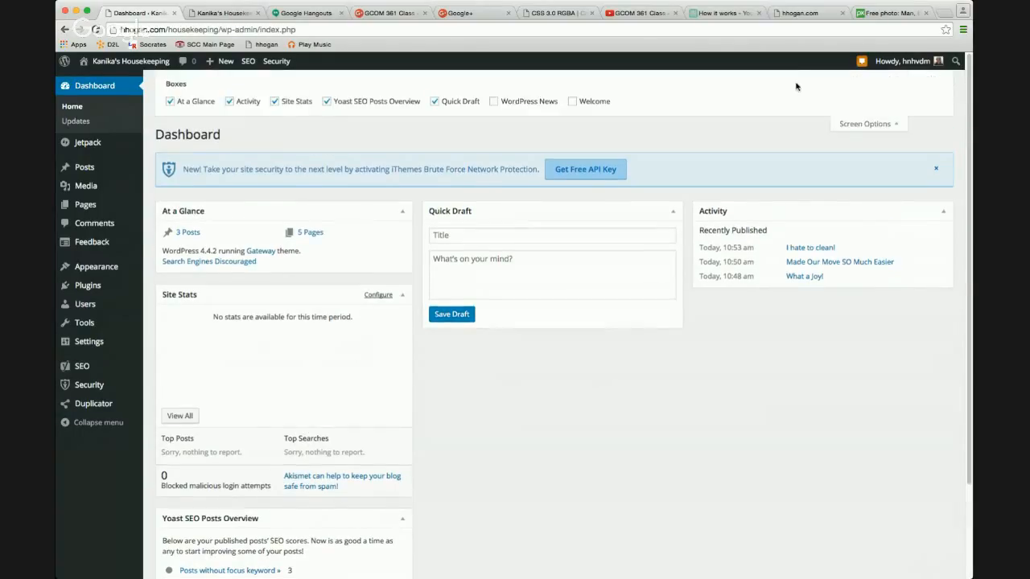
left_click(372, 103)
left_click(369, 104)
left_click(851, 123)
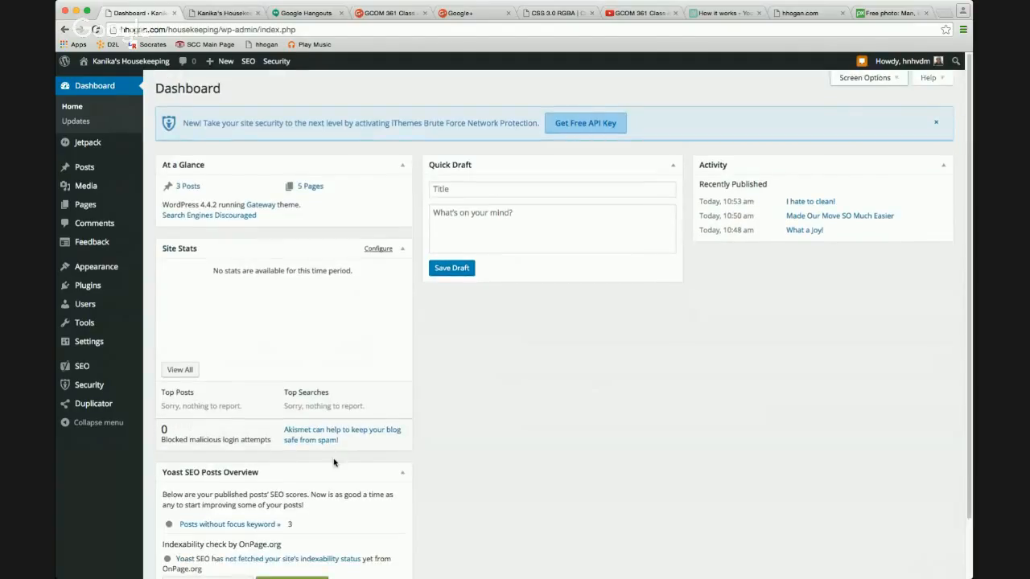
Drag the Yoast SEO Posts Overview box into the middle column above Quick Draft.
left_click_drag(325, 475, 593, 304)
left_click_drag(295, 472, 568, 182)
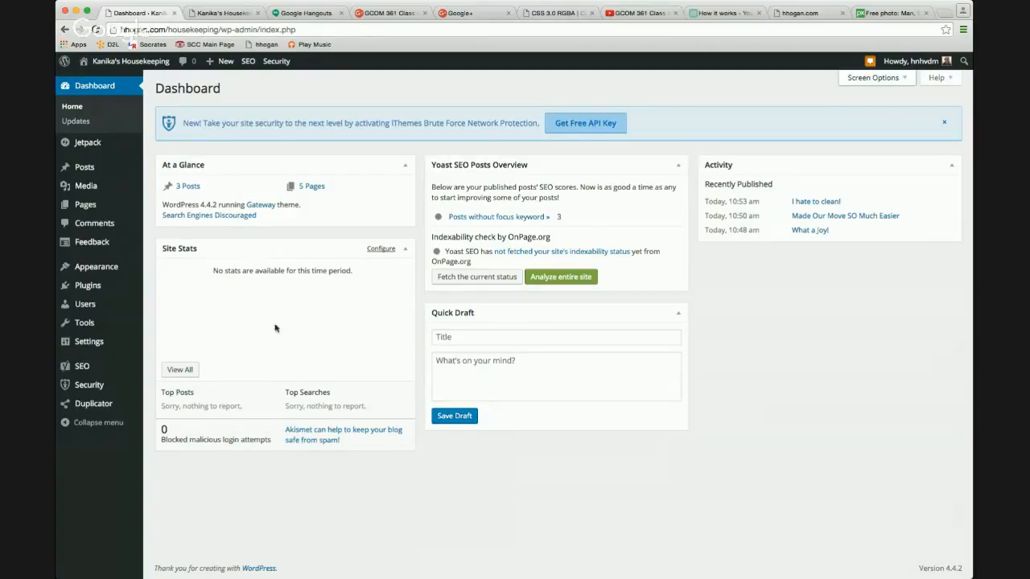
mouse_move(117, 281)
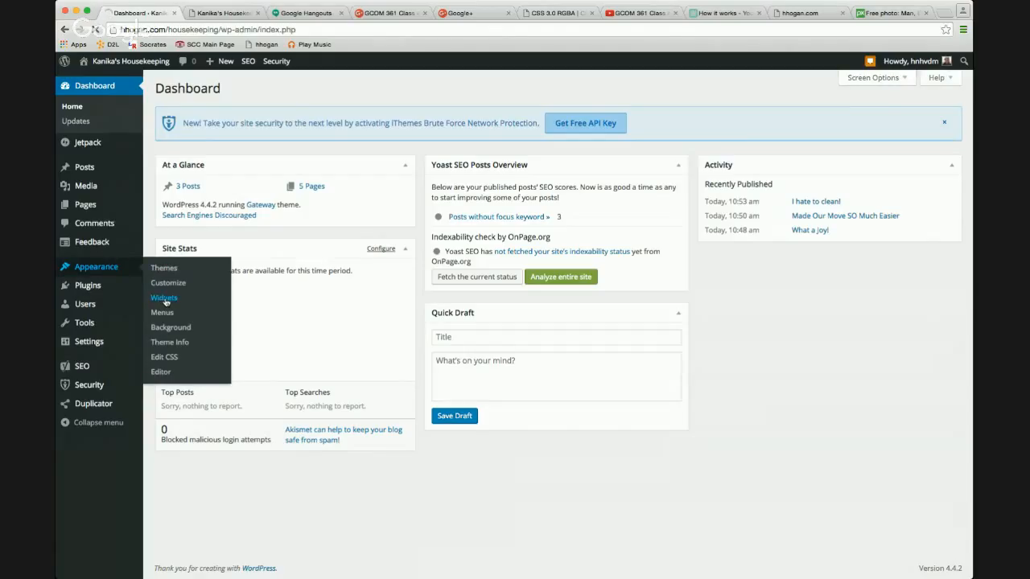
Add and save a Meta widget in Footer Left below Love Our Service?, then view the front page.
left_click(164, 300)
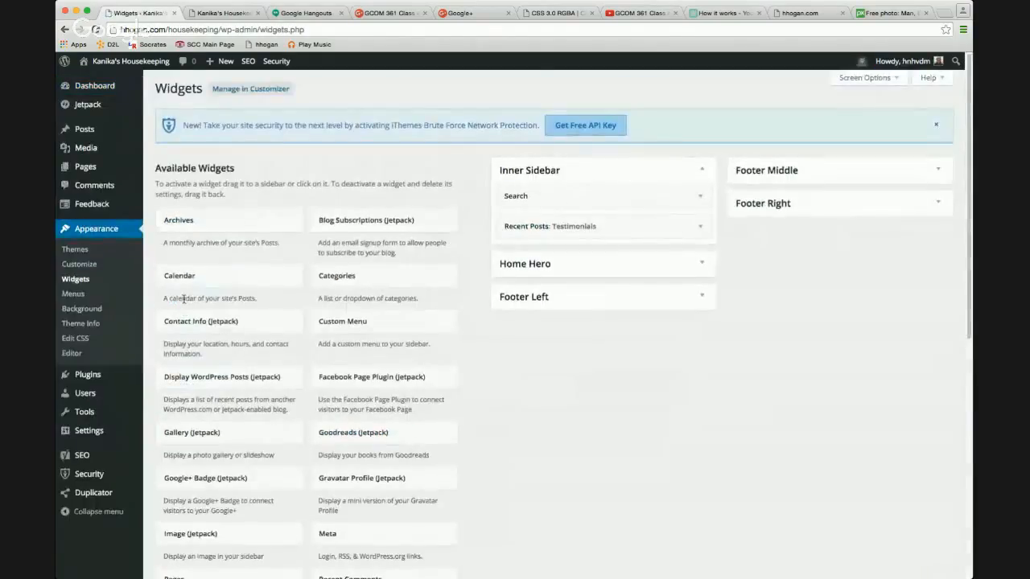
scroll(420, 383, "down", 1)
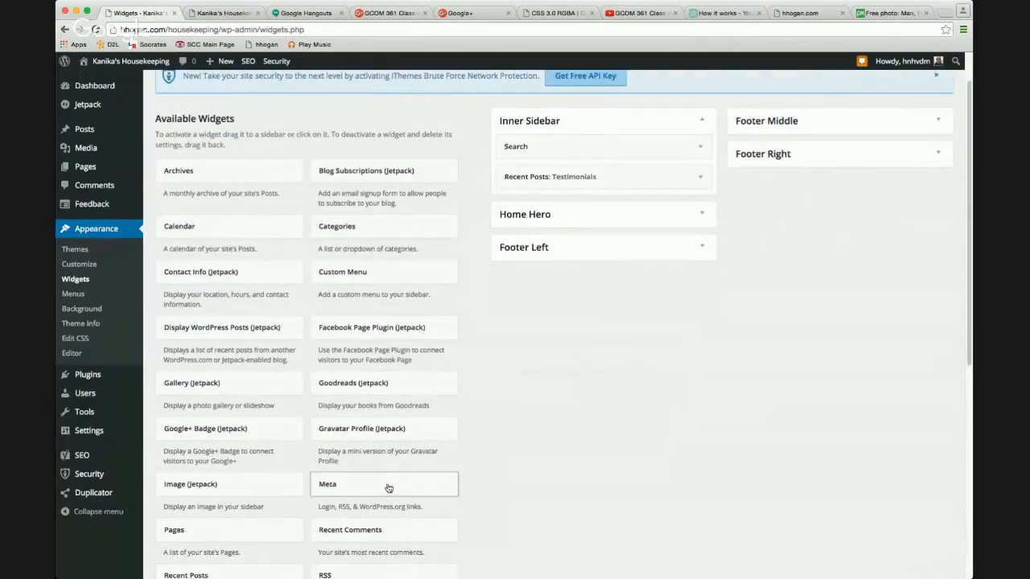
left_click_drag(387, 487, 602, 298)
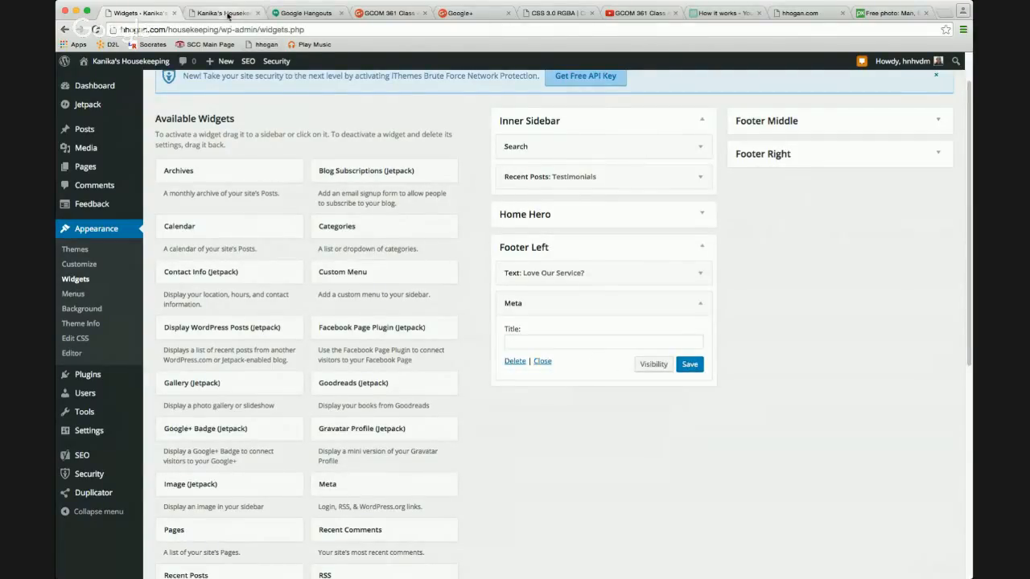
left_click(689, 364)
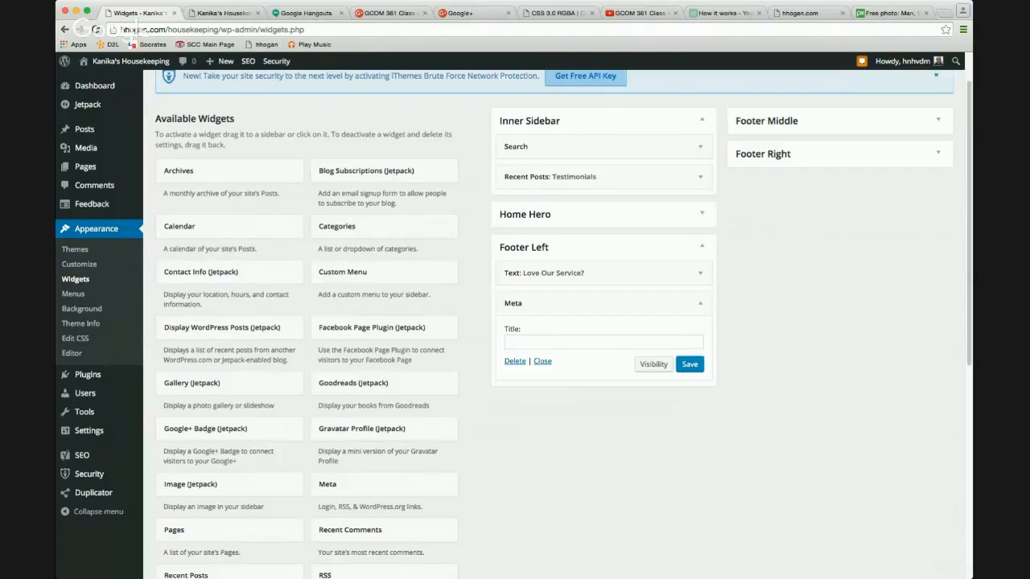
left_click(215, 13)
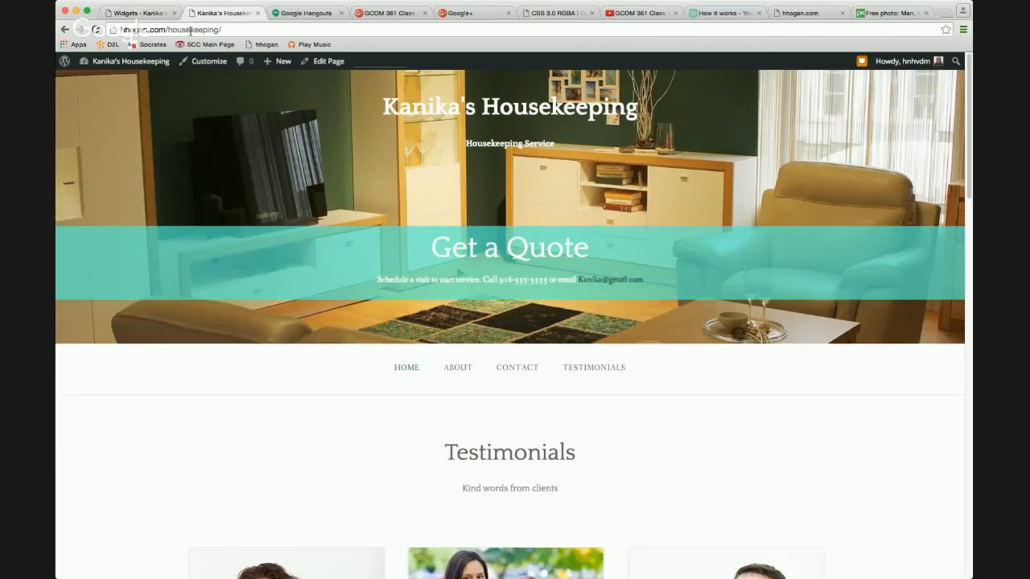
Reload the front page, check the footer for the Meta links, then return to Widgets.
left_click(96, 30)
scroll(352, 214, "down", 10)
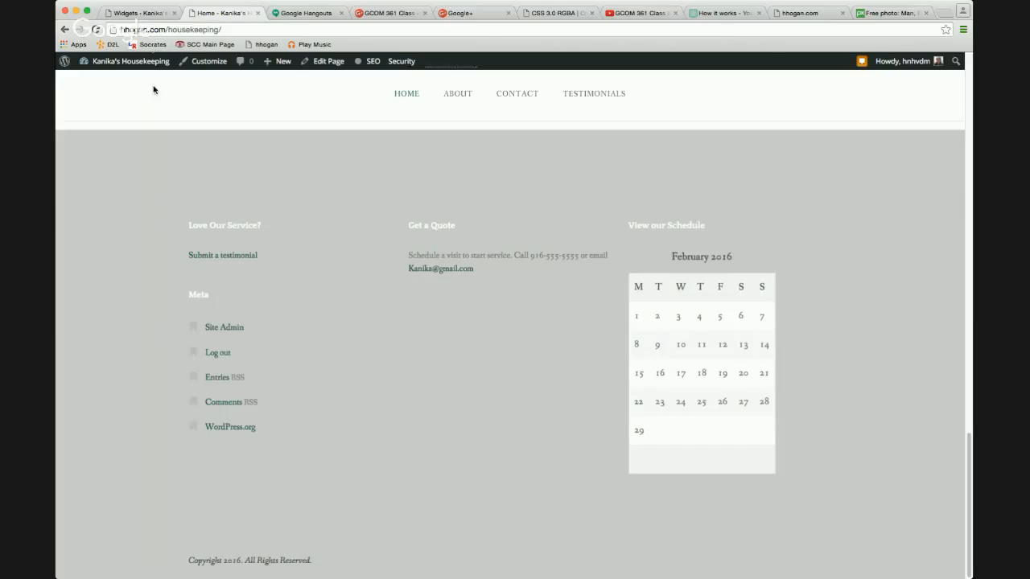
left_click(133, 15)
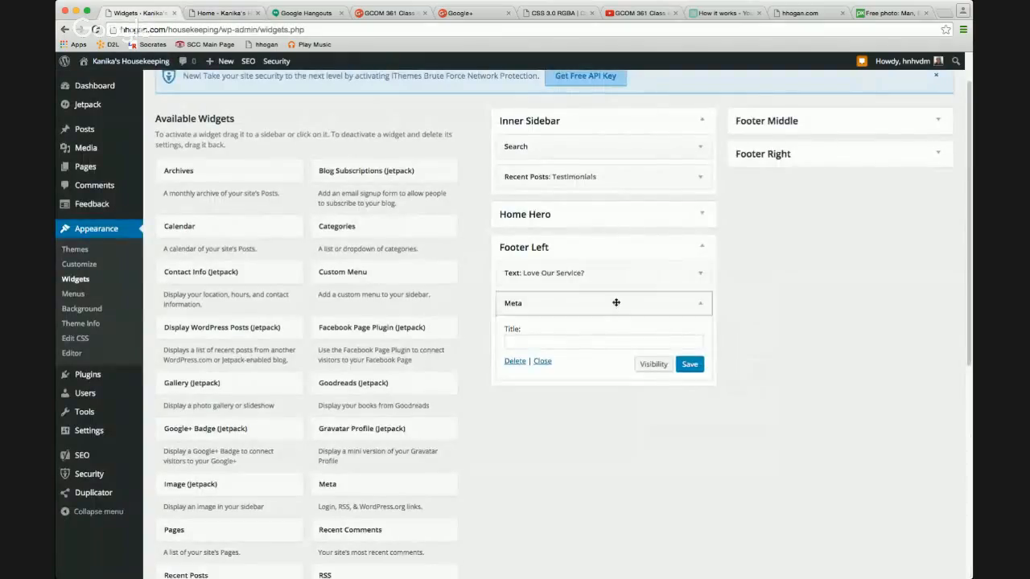
Remove Meta from Footer Left, cancel placing Gravatar Profile, and return to the front page.
left_click_drag(616, 302, 355, 279)
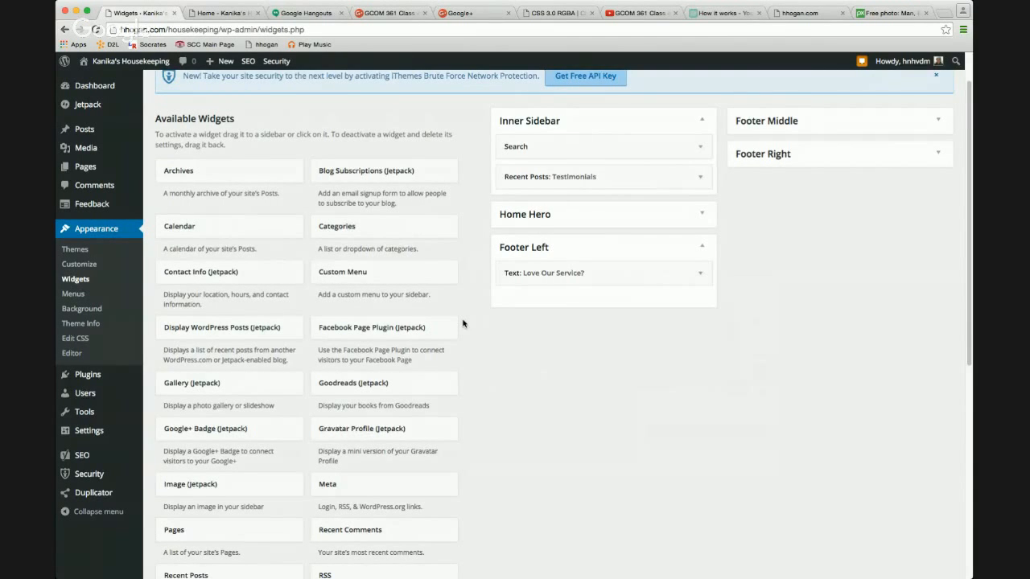
scroll(463, 323, "down", 3)
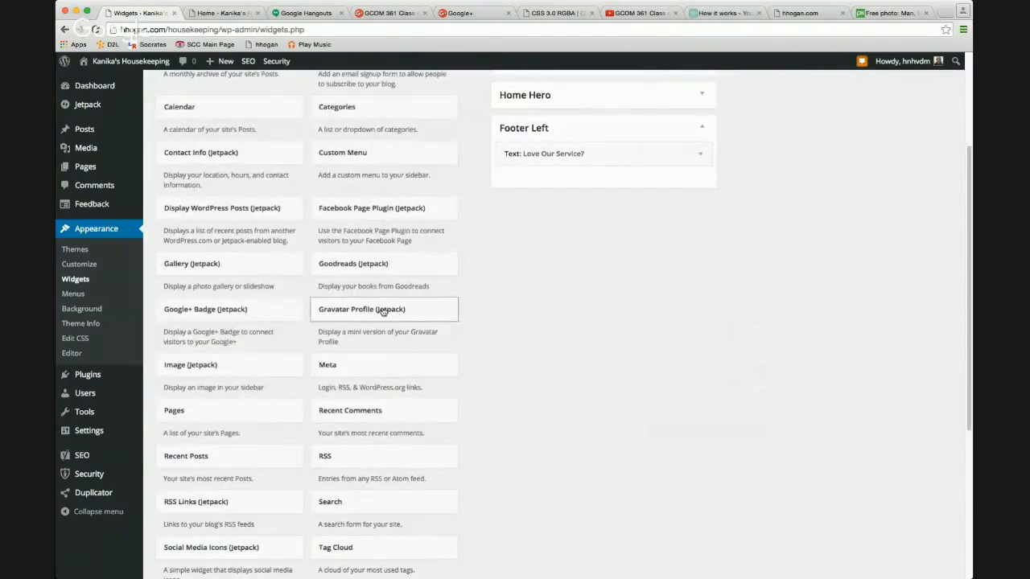
left_click(386, 312)
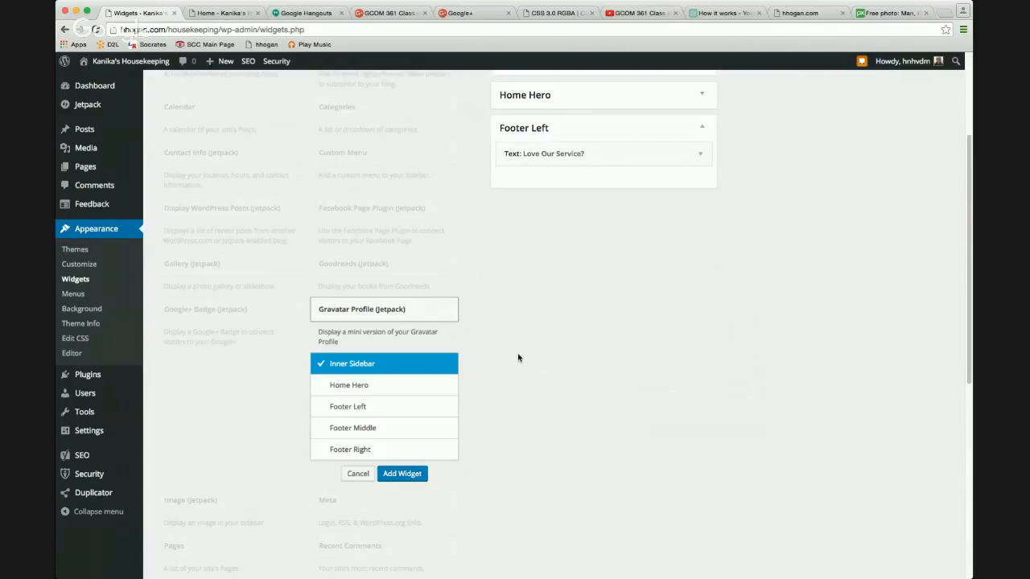
left_click(358, 473)
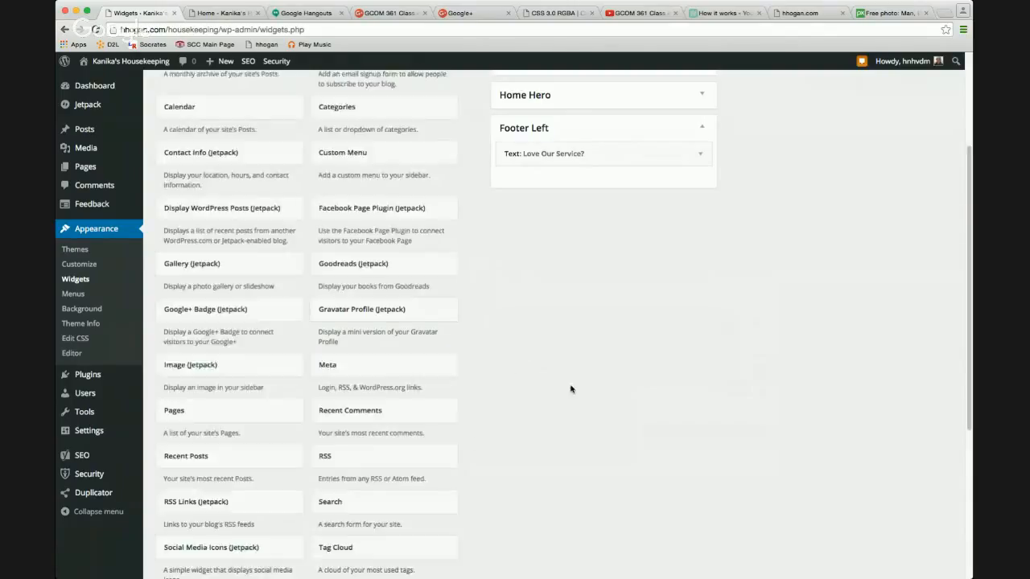
left_click(229, 15)
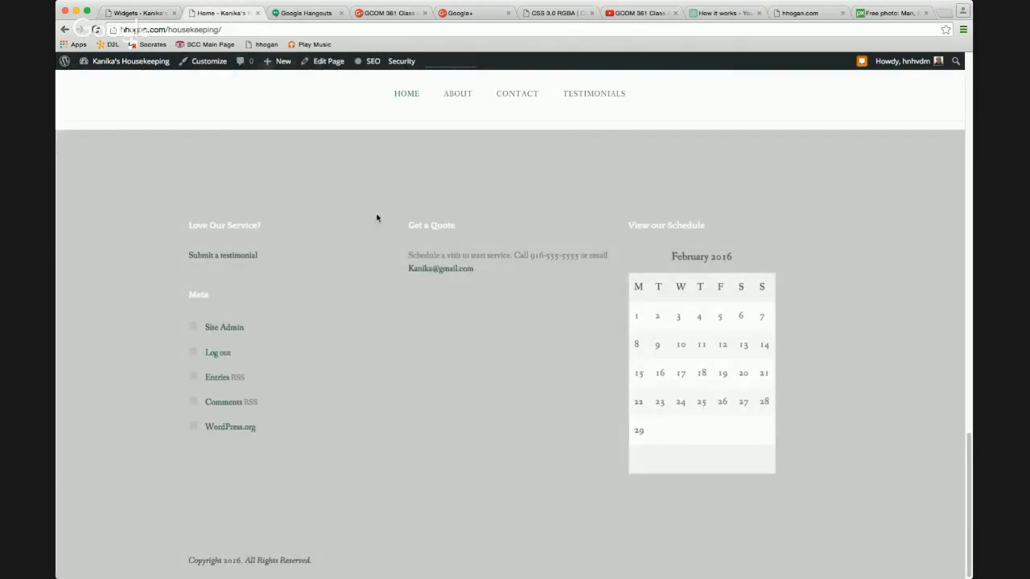
scroll(395, 268, "up", 15)
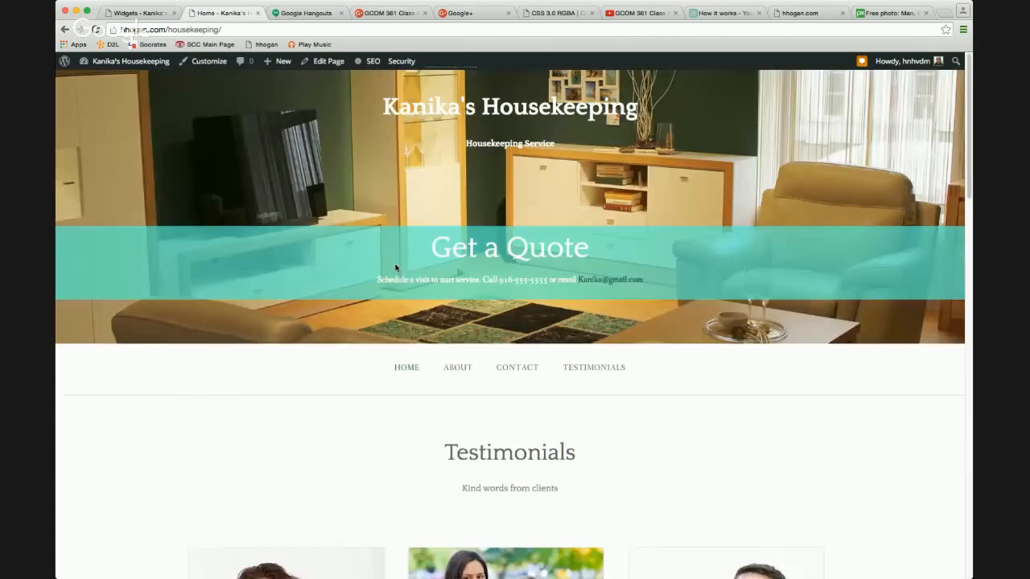